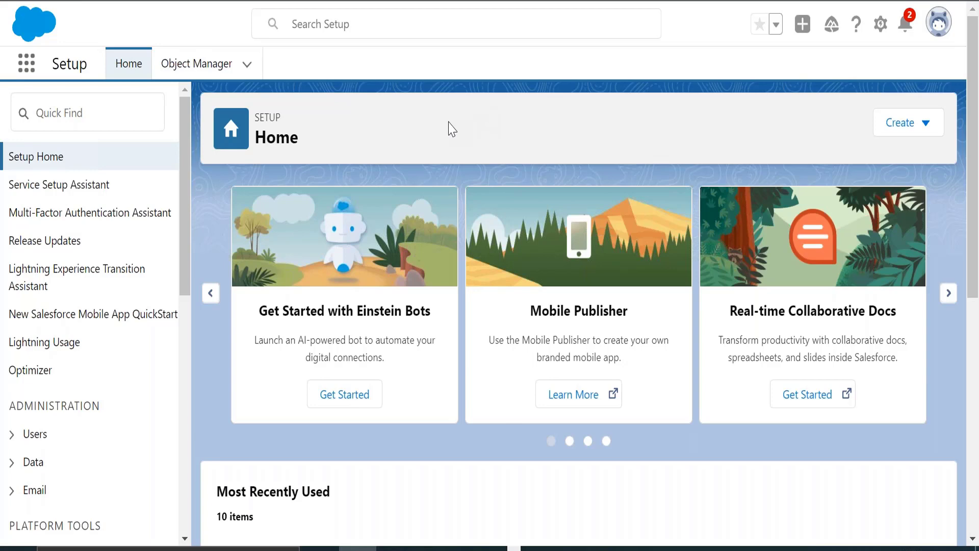
pyautogui.press('XF86AudioRaiseVolume')
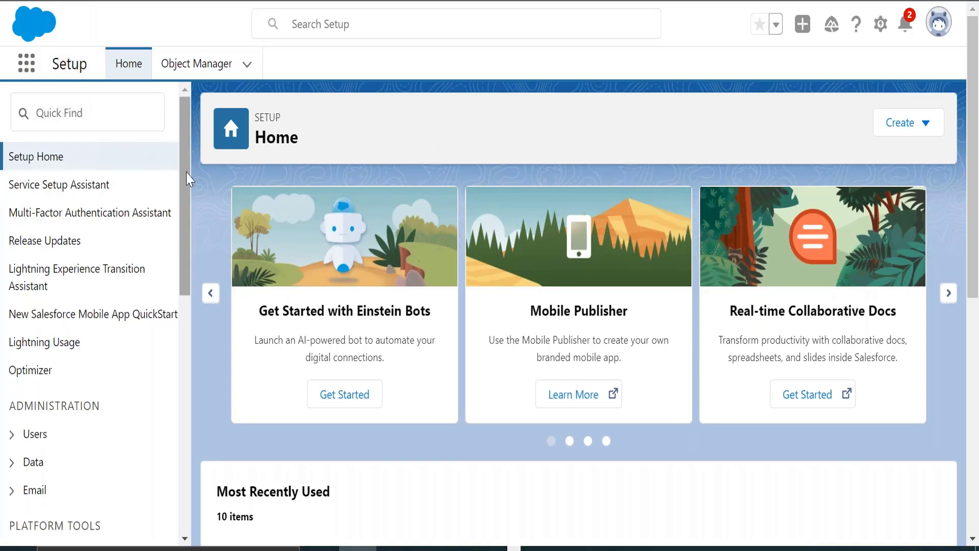
pyautogui.scroll(-8, 175, 306)
pyautogui.scroll(8, 190, 142)
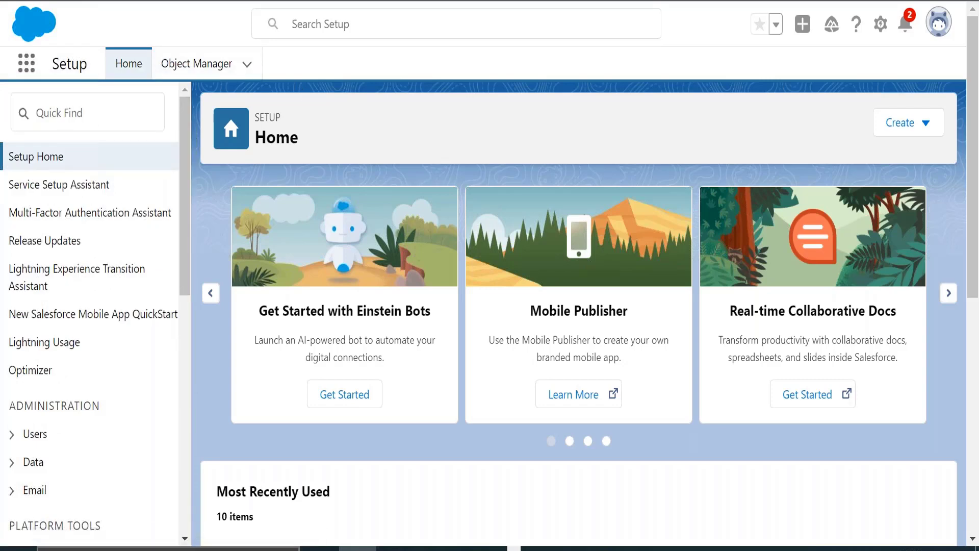
# - Switch to Paint by searching for and opening it, and maximize its window
pyautogui.click(194, 548)
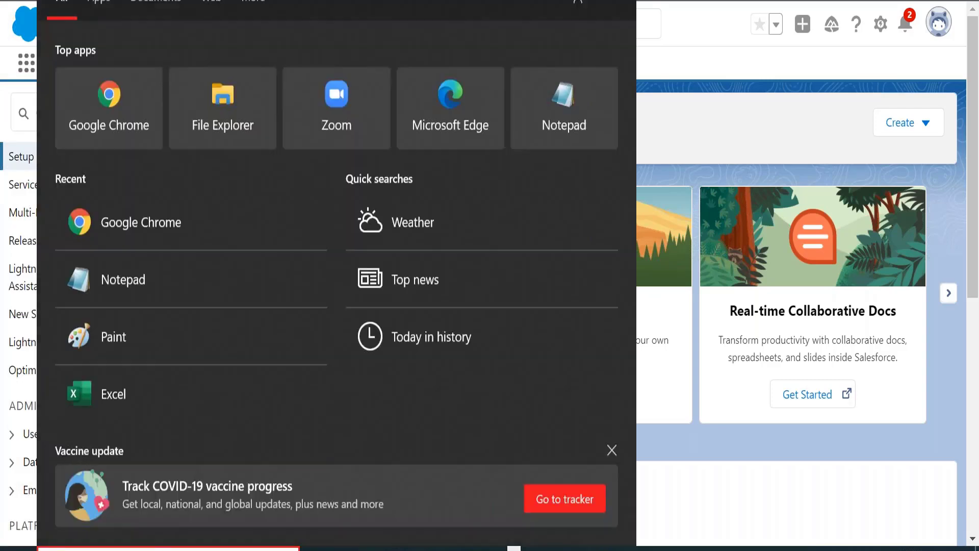
pyautogui.write('not')
pyautogui.press('BackSpace')
pyautogui.press('BackSpace')
pyautogui.press('BackSpace')
pyautogui.write('pau')
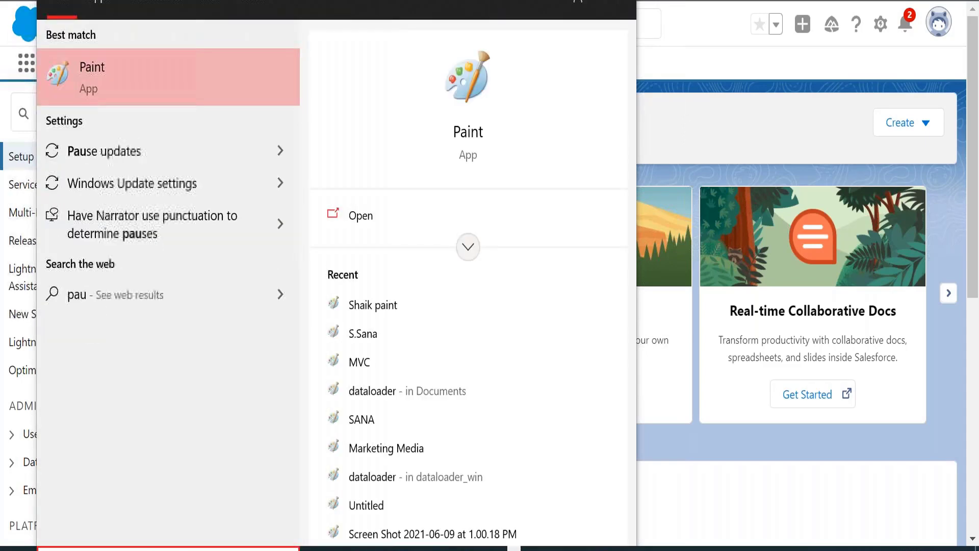
pyautogui.press('BackSpace')
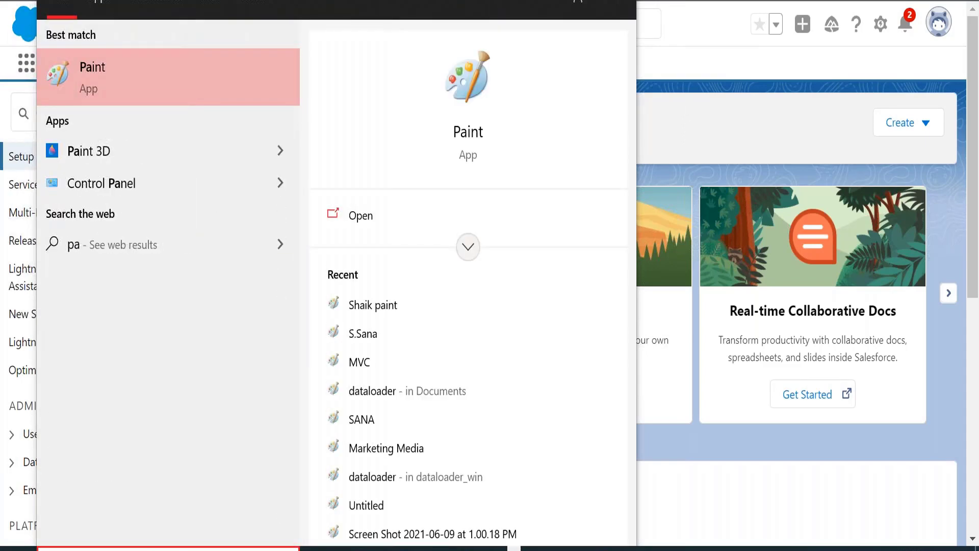
pyautogui.click(381, 216)
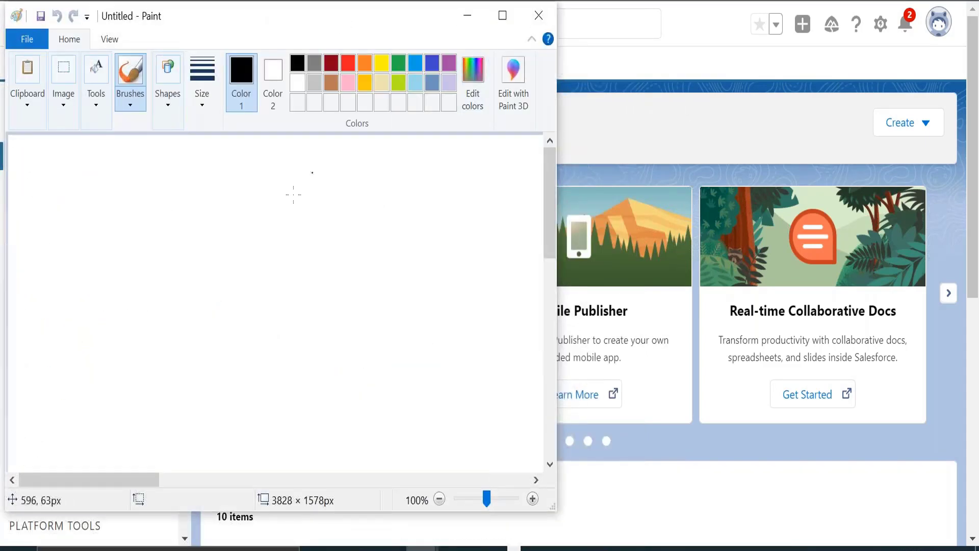
pyautogui.click(281, 242)
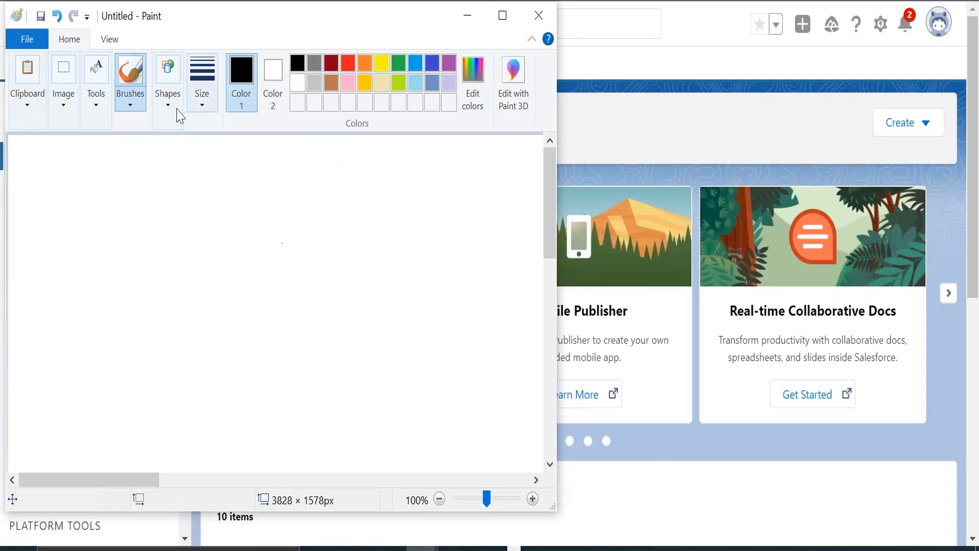
pyautogui.moveTo(334, 194); pyautogui.dragTo(280, 51)
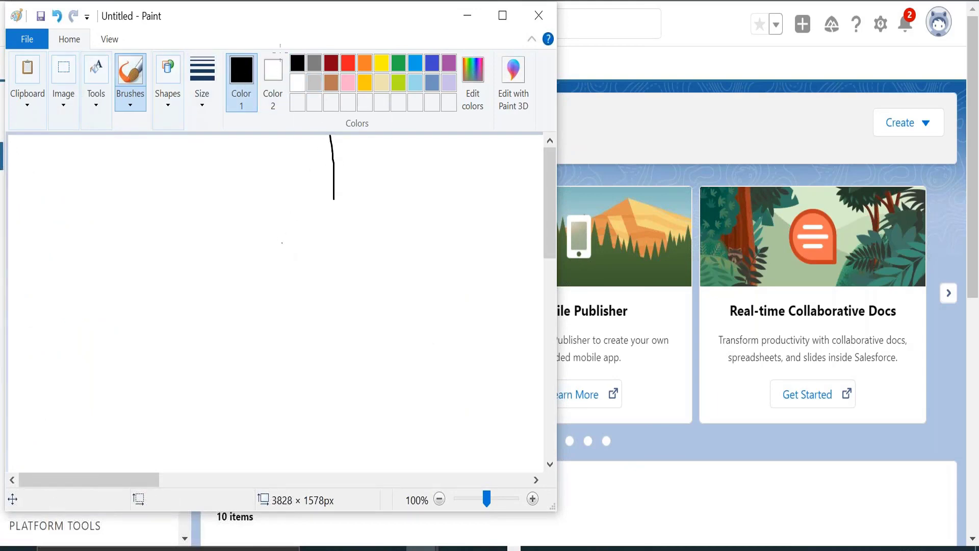
pyautogui.doubleClick(274, 26)
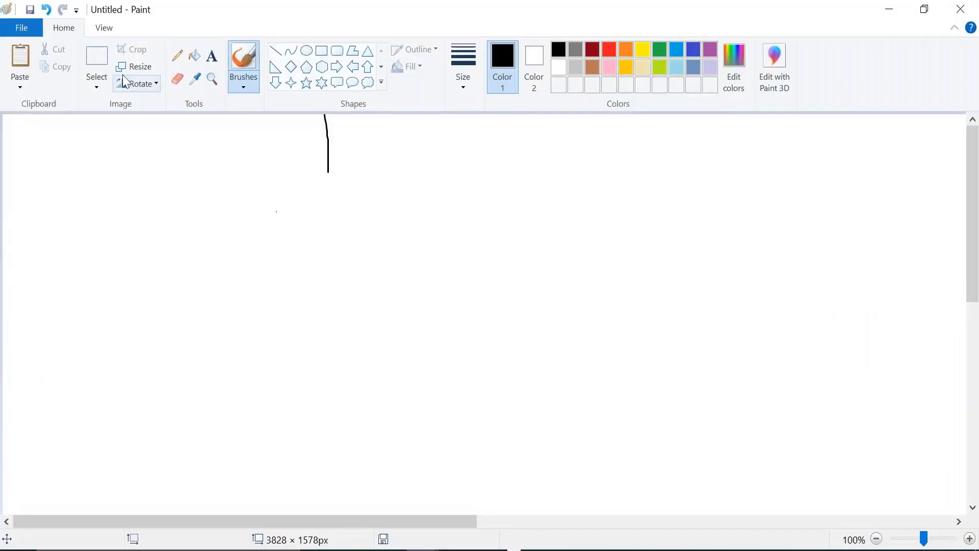
# - Draw a large rectangle on the canvas and a second one, about 591 × 131 px, inside its upper part
pyautogui.click(322, 51)
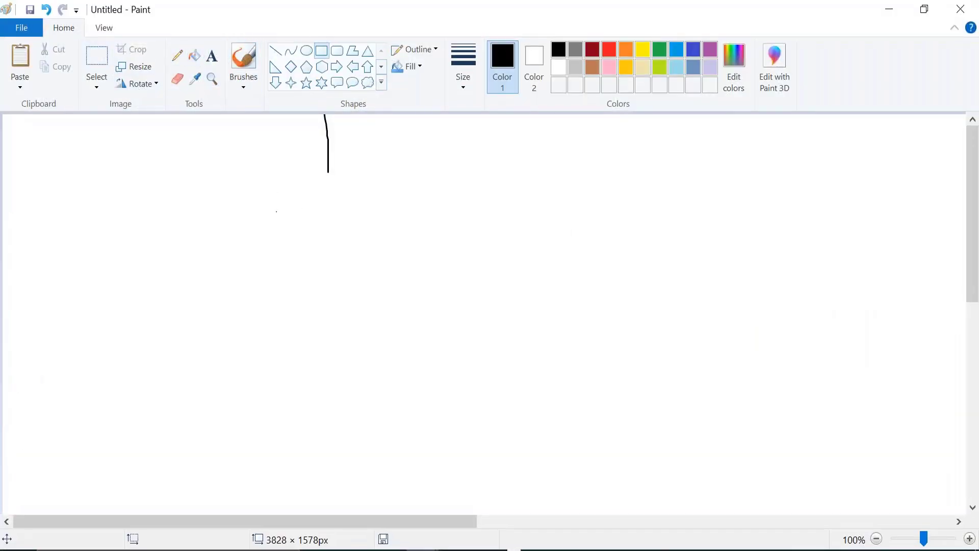
pyautogui.moveTo(247, 205); pyautogui.dragTo(575, 416)
pyautogui.click(686, 377)
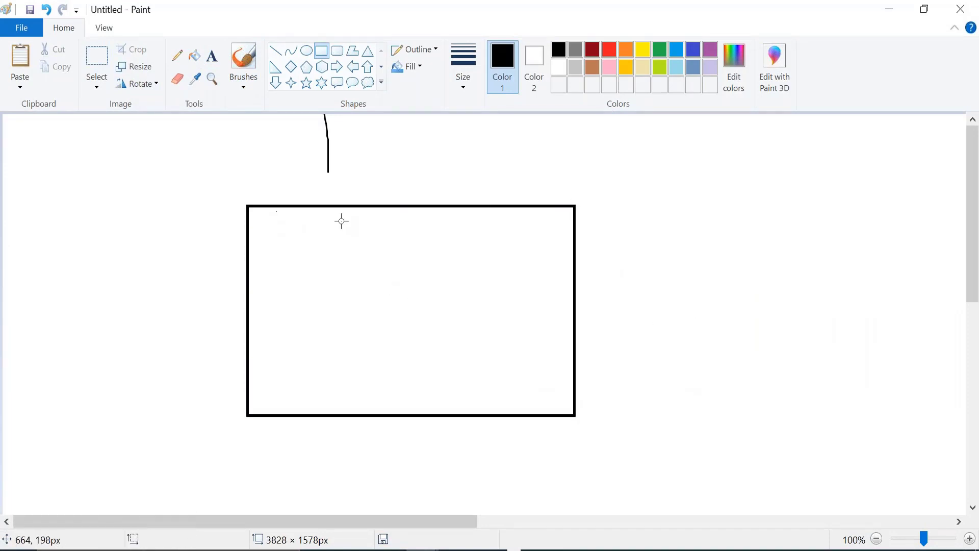
pyautogui.moveTo(256, 215); pyautogui.dragTo(559, 284)
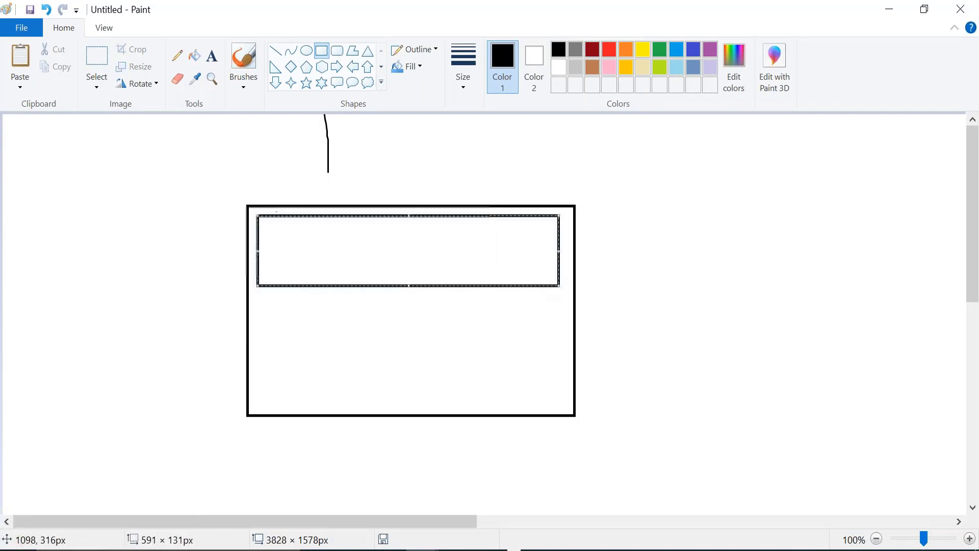
pyautogui.click(641, 277)
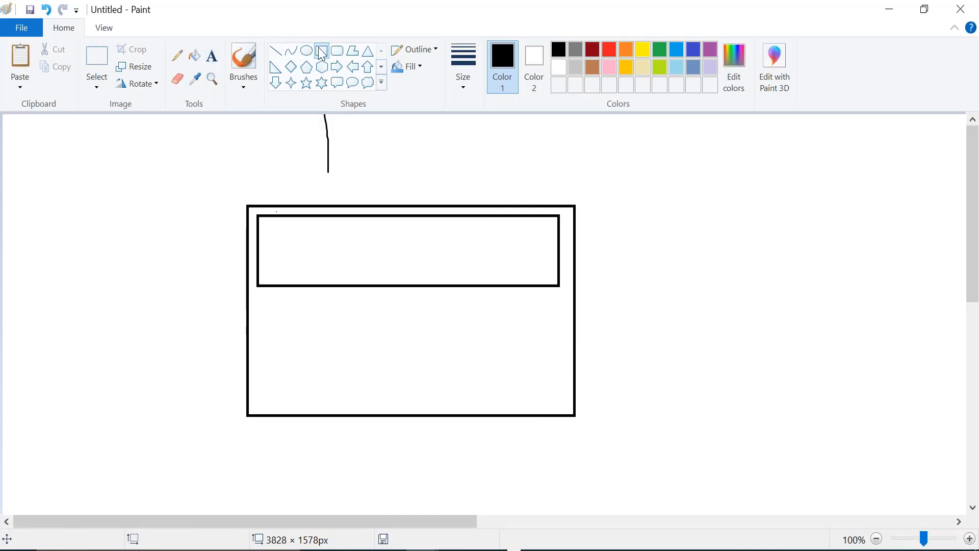
# - Draw two stacked narrow rectangles, about 547 × 45 px and 538 × 38 px, inside the upper inner rectangle
pyautogui.moveTo(268, 222); pyautogui.dragTo(546, 246)
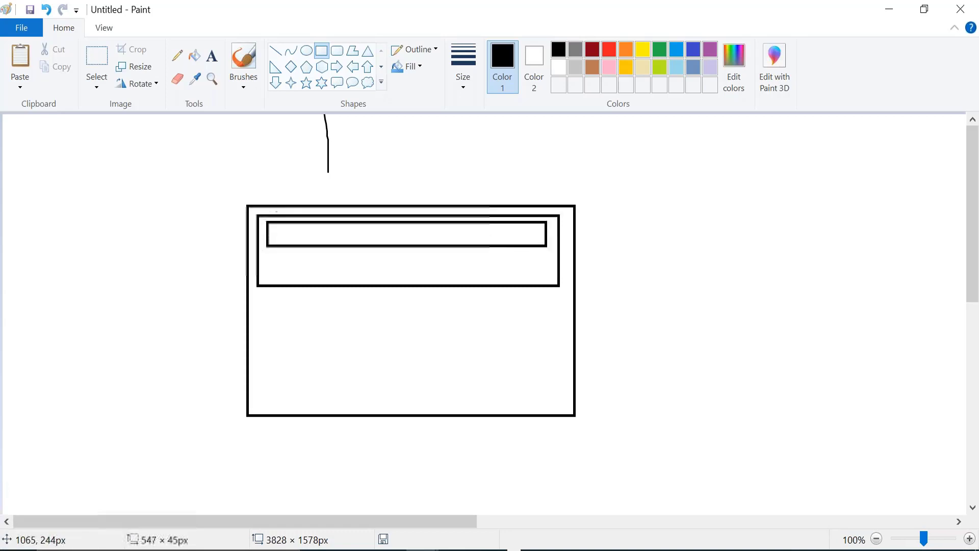
pyautogui.click(271, 263)
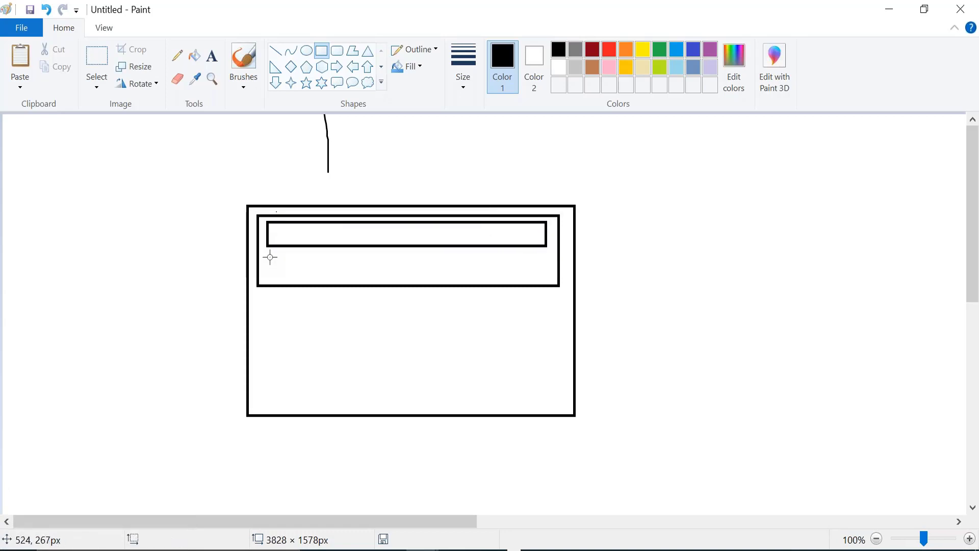
pyautogui.moveTo(270, 256); pyautogui.dragTo(545, 276)
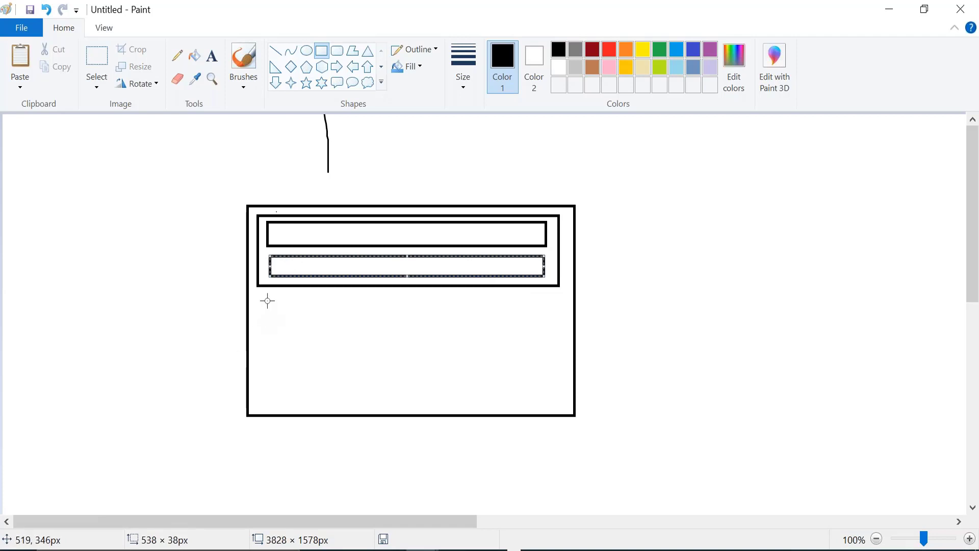
# - Draw a rectangle about 533 × 48 px and one about 532 × 57 px below the inner box, and enlarge the lower one slightly
pyautogui.moveTo(267, 300); pyautogui.dragTo(539, 325)
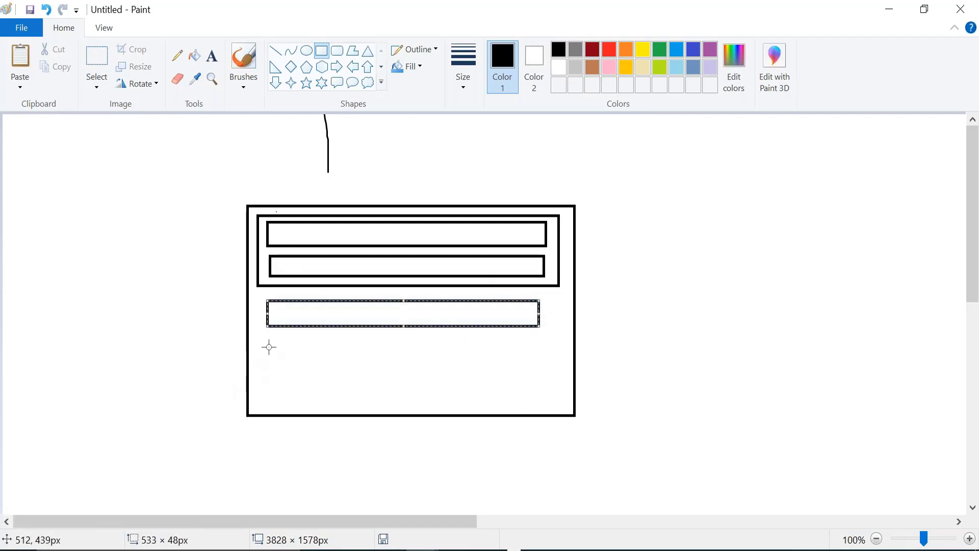
pyautogui.moveTo(270, 343); pyautogui.dragTo(542, 373)
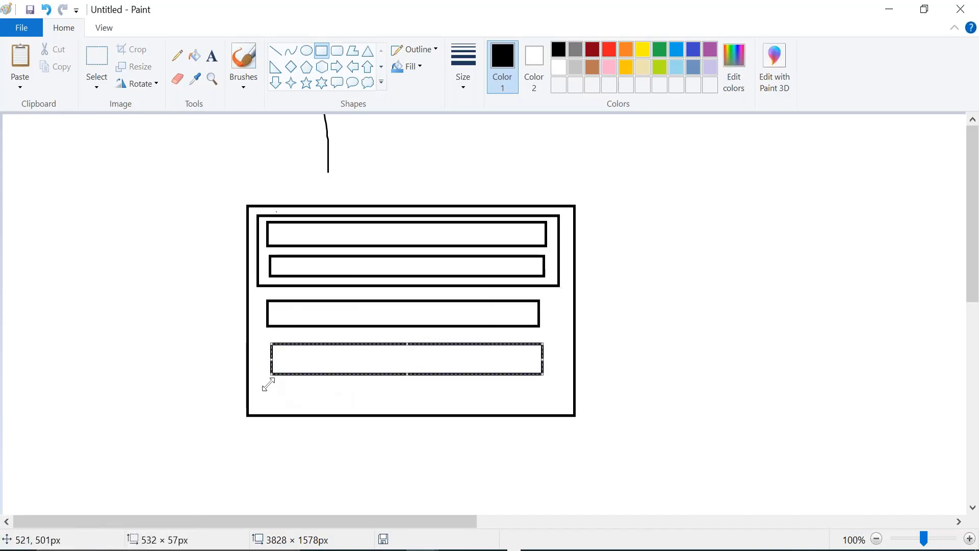
pyautogui.moveTo(265, 388); pyautogui.dragTo(259, 401)
pyautogui.click(258, 400)
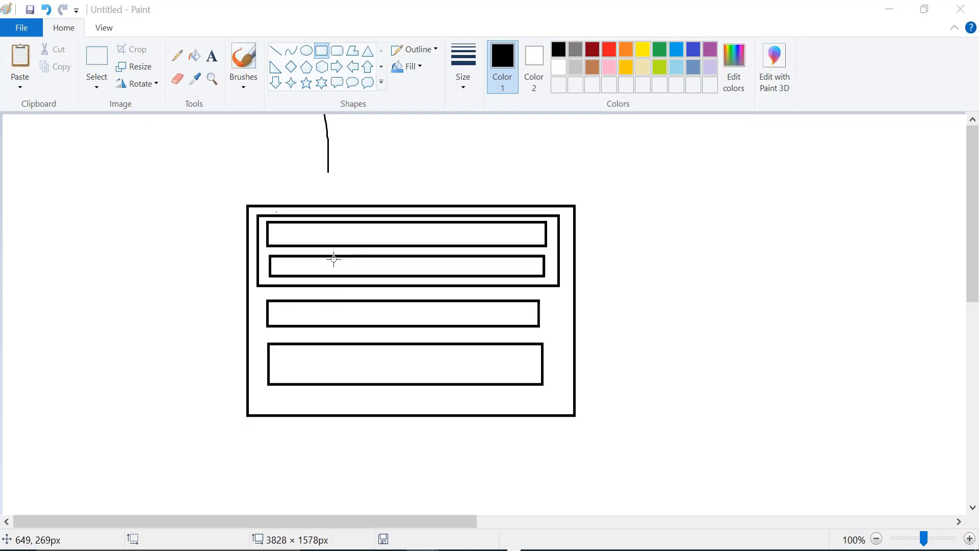
# - Switch to Salesforce and open the OmniStudio app
pyautogui.hotkey('alt', 'Tab')
pyautogui.click(28, 66)
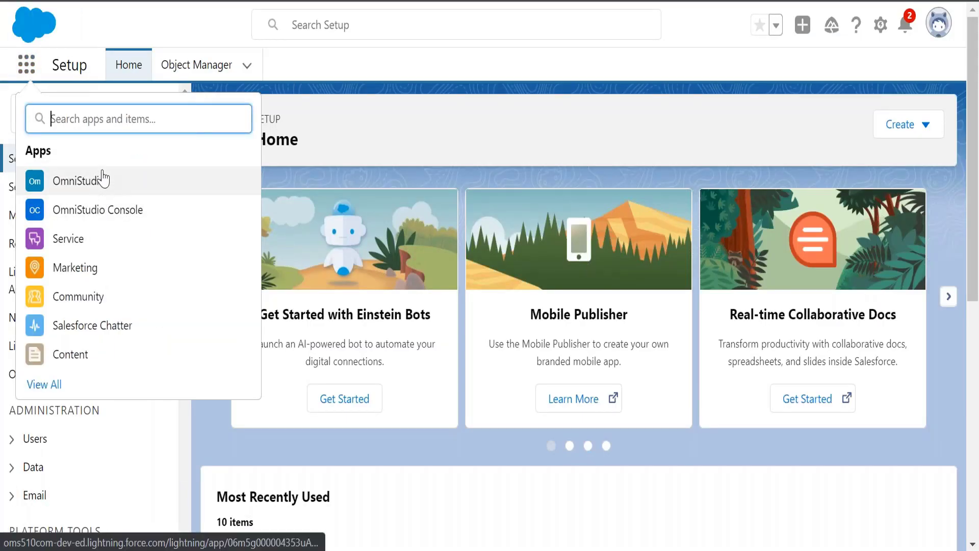
pyautogui.click(103, 188)
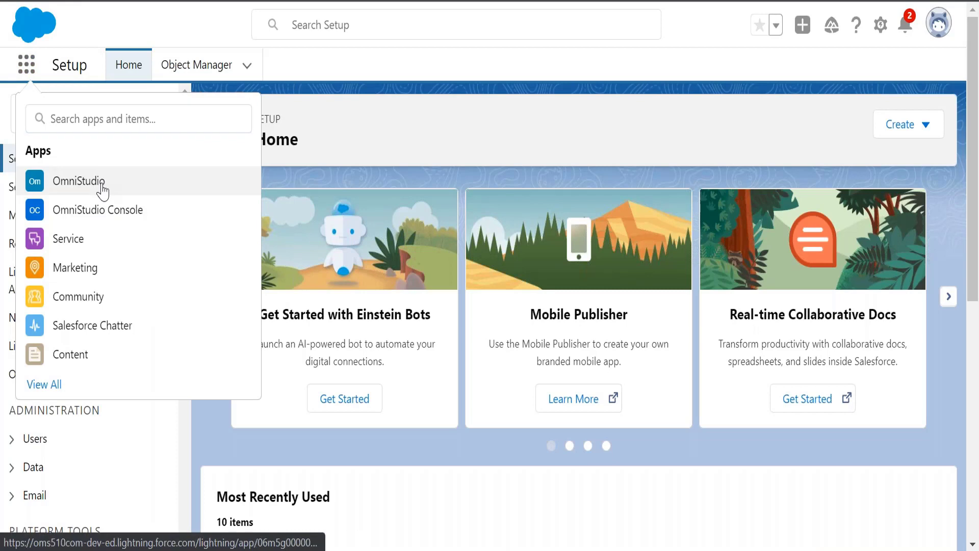
pyautogui.click(103, 184)
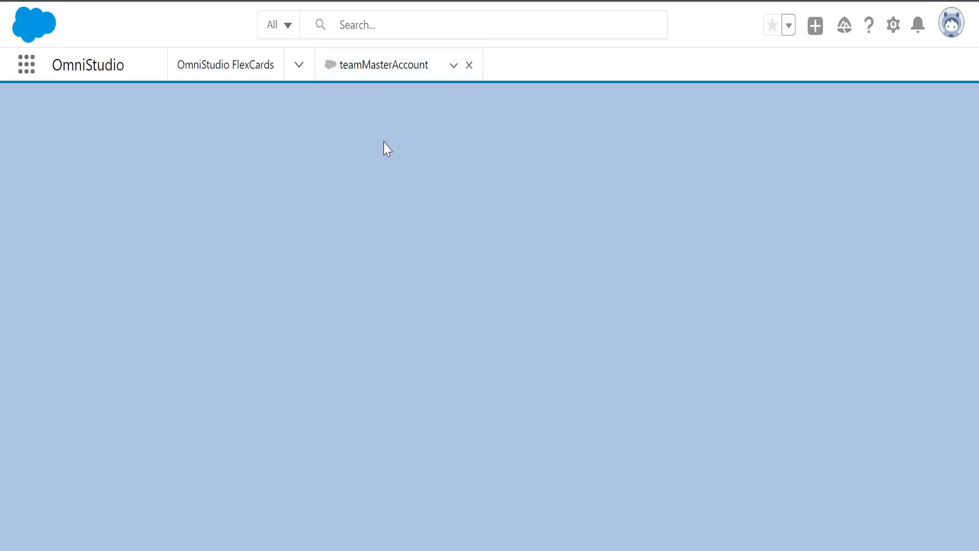
# - Go to OmniStudio FlexCards, closing the blank teamMasterAccount tab and reloading the page
pyautogui.click(386, 73)
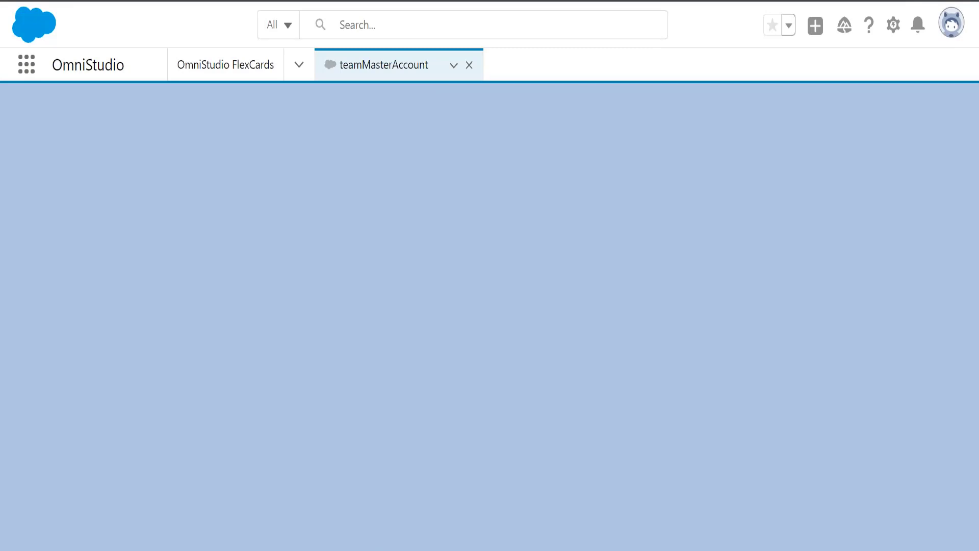
pyautogui.press('F5')
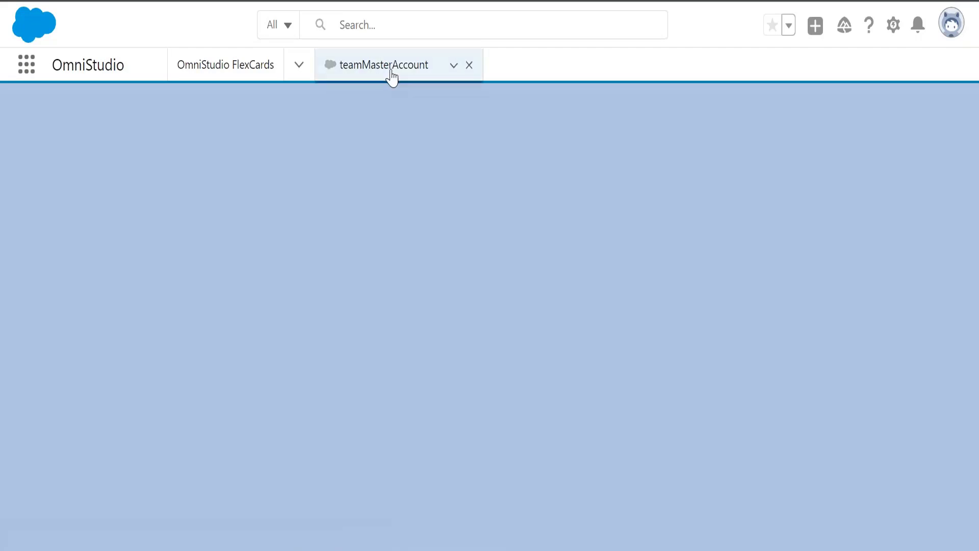
pyautogui.click(299, 67)
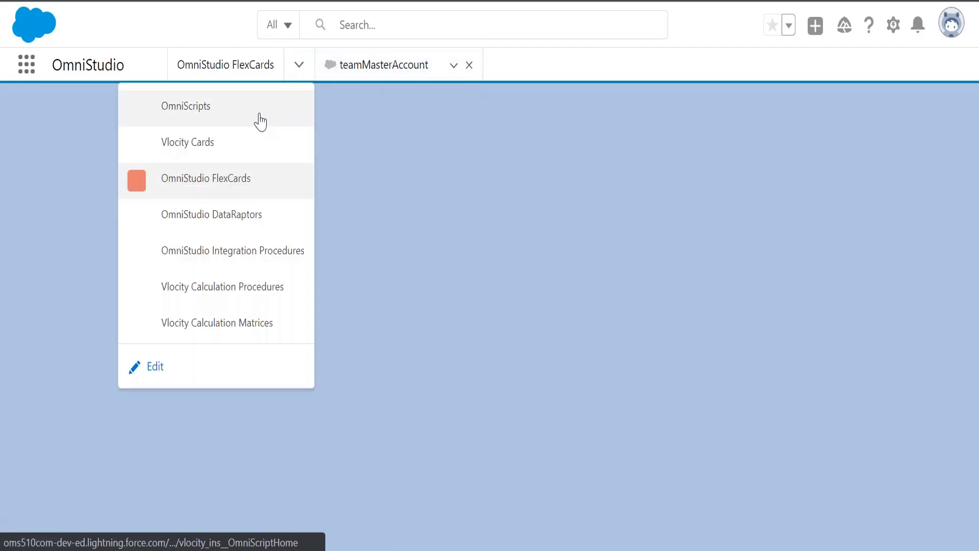
pyautogui.click(234, 187)
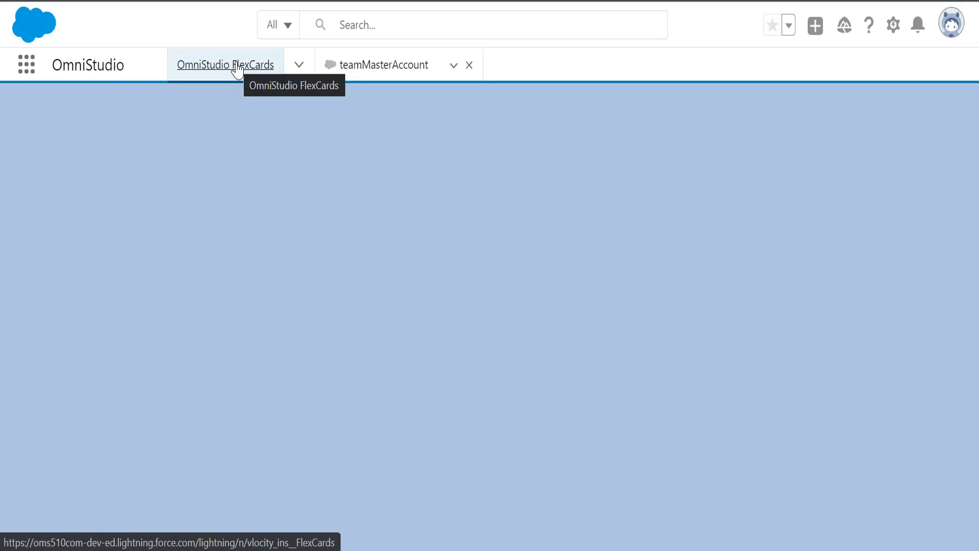
pyautogui.click(469, 65)
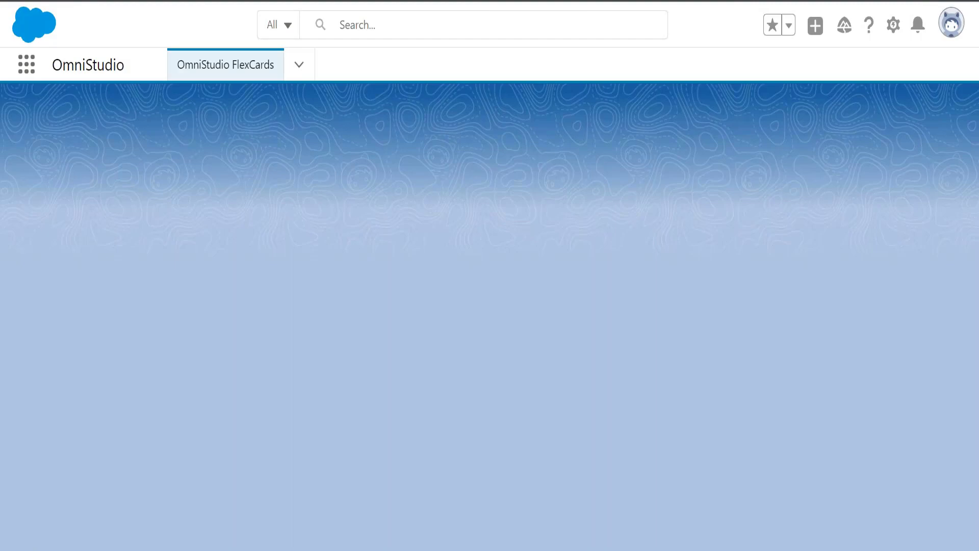
pyautogui.press('F5')
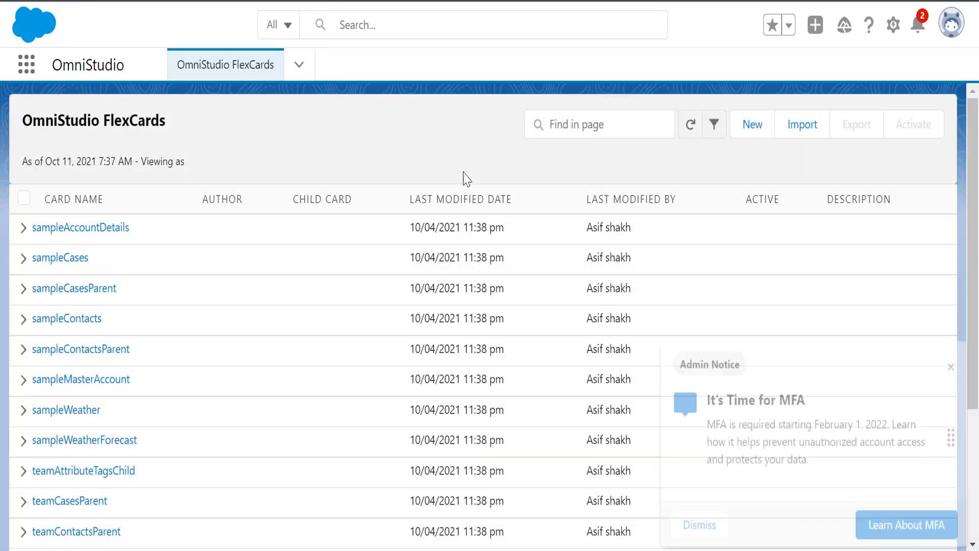
# - Dismiss the MFA notice and open version 1 of the teamMasterAccount FlexCard
pyautogui.click(704, 516)
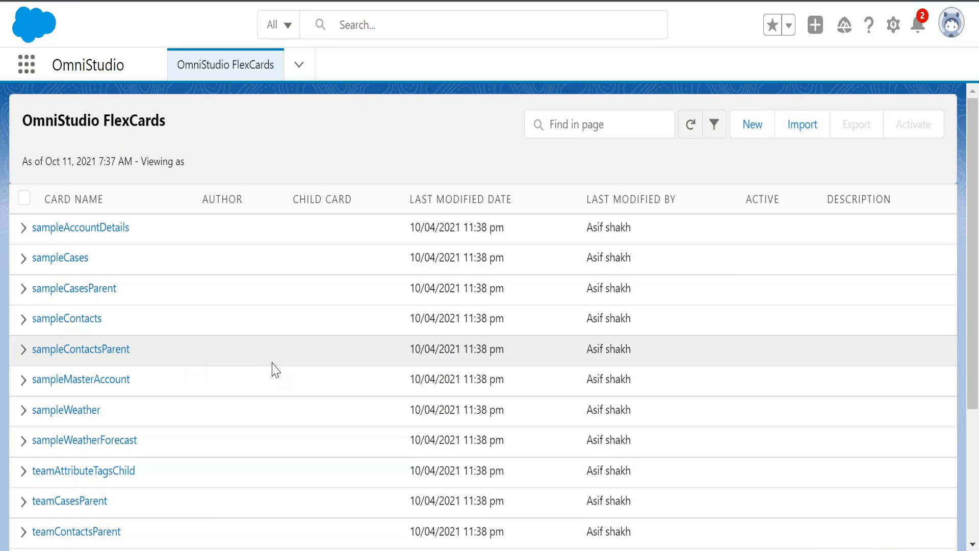
pyautogui.scroll(-3, 273, 367)
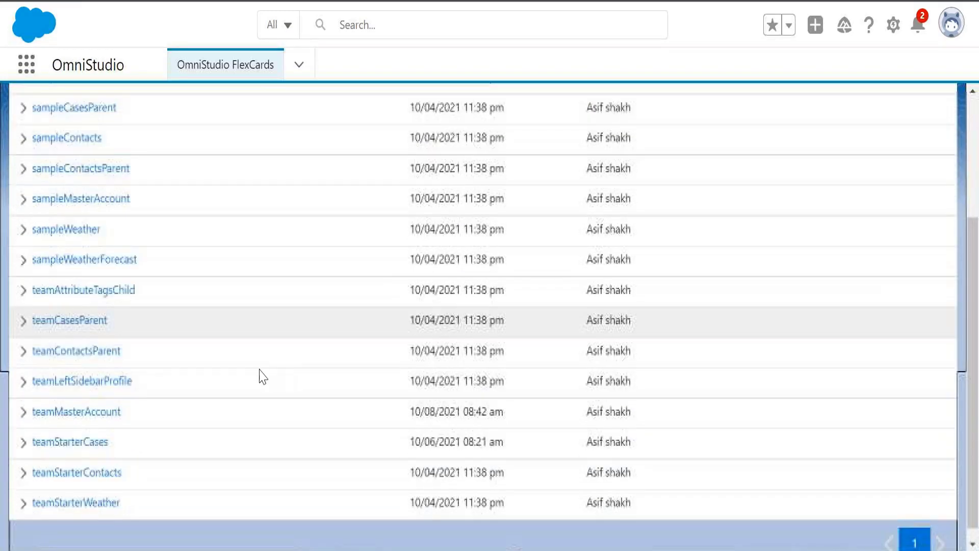
pyautogui.click(24, 412)
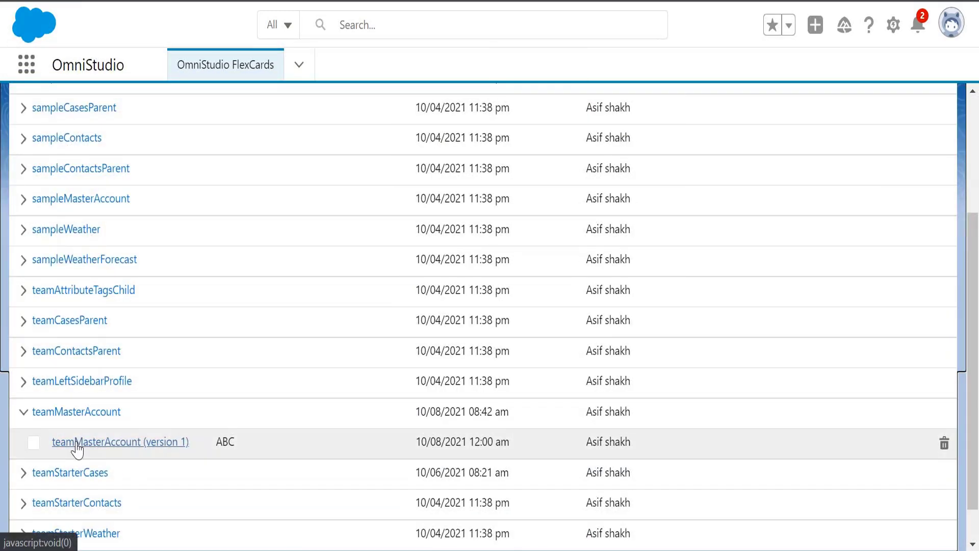
pyautogui.click(78, 442)
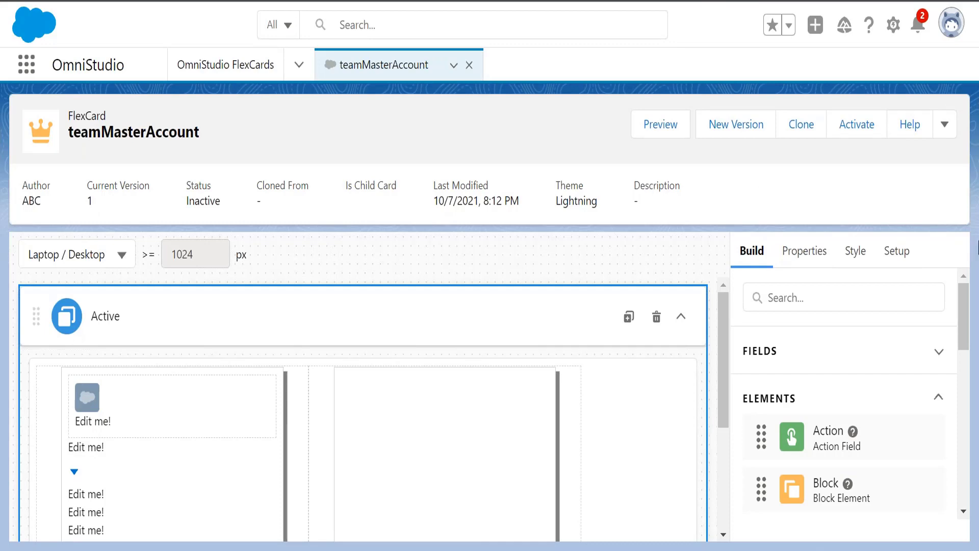
# - Select the icon element at the top of the first block in the card's Active state
pyautogui.moveTo(725, 342); pyautogui.dragTo(731, 388)
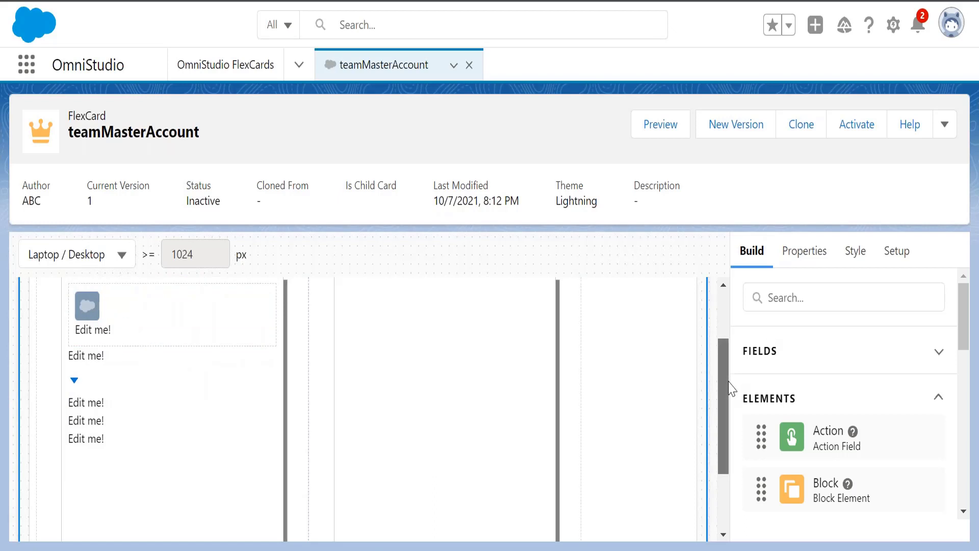
pyautogui.scroll(1, 728, 365)
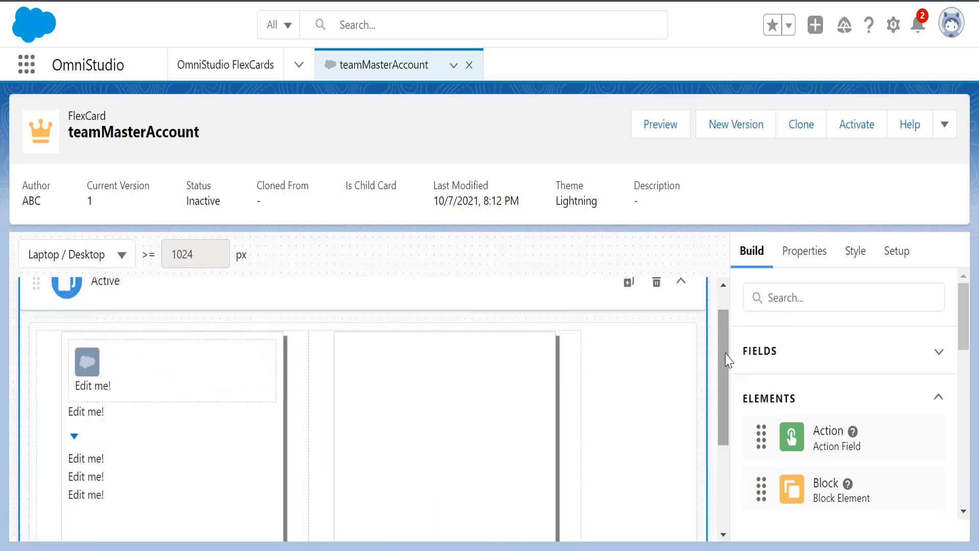
pyautogui.click(141, 363)
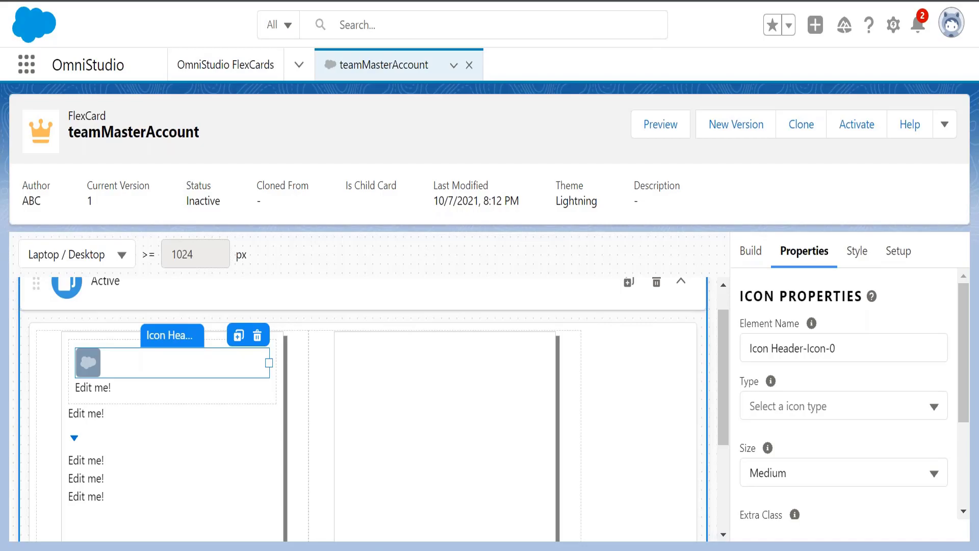
# - Open the Lightning Design System website in a new browser tab
pyautogui.hotkey('ctrl', 't')
pyautogui.write('lig')
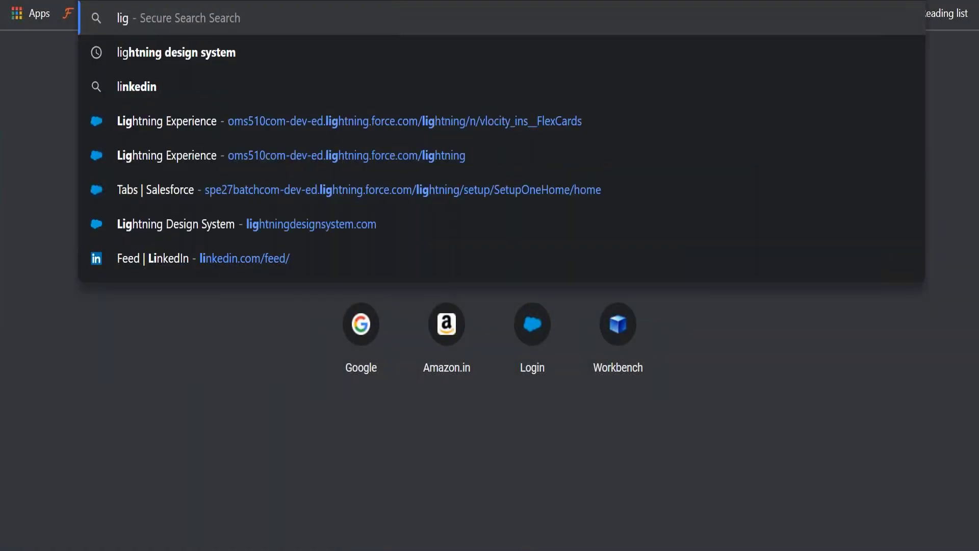
pyautogui.write('htning')
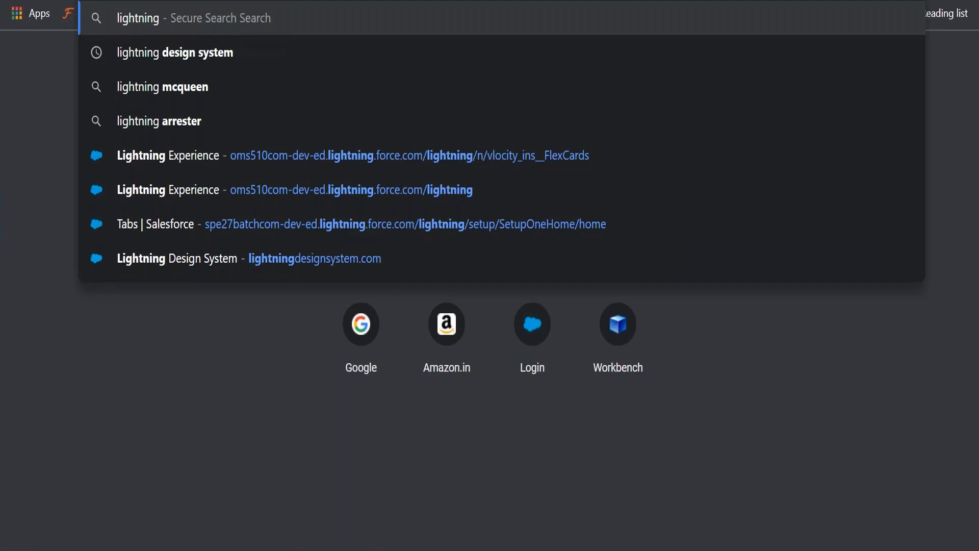
pyautogui.press('Down')
pyautogui.press('Down')
pyautogui.press('Down')
pyautogui.press('Down')
pyautogui.press('Down')
pyautogui.press('Down')
pyautogui.press('Down')
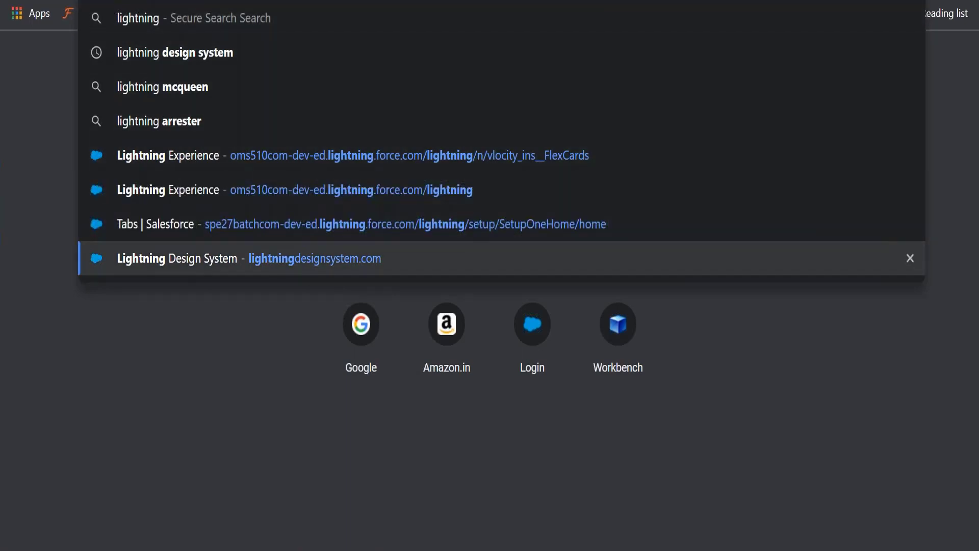
pyautogui.press('Return')
# - Search the design system for "Icon" and open the Icons component blueprint
pyautogui.click(106, 160)
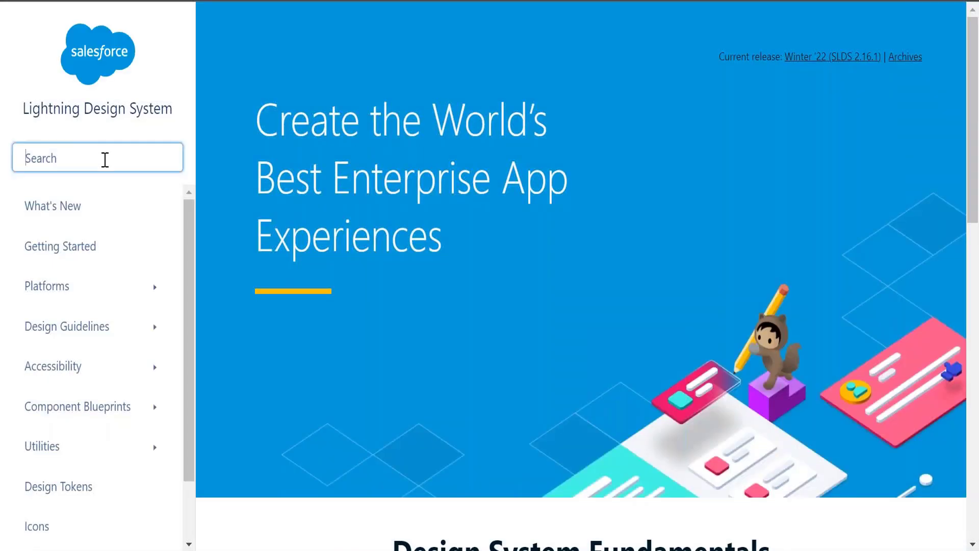
pyautogui.write('Icon')
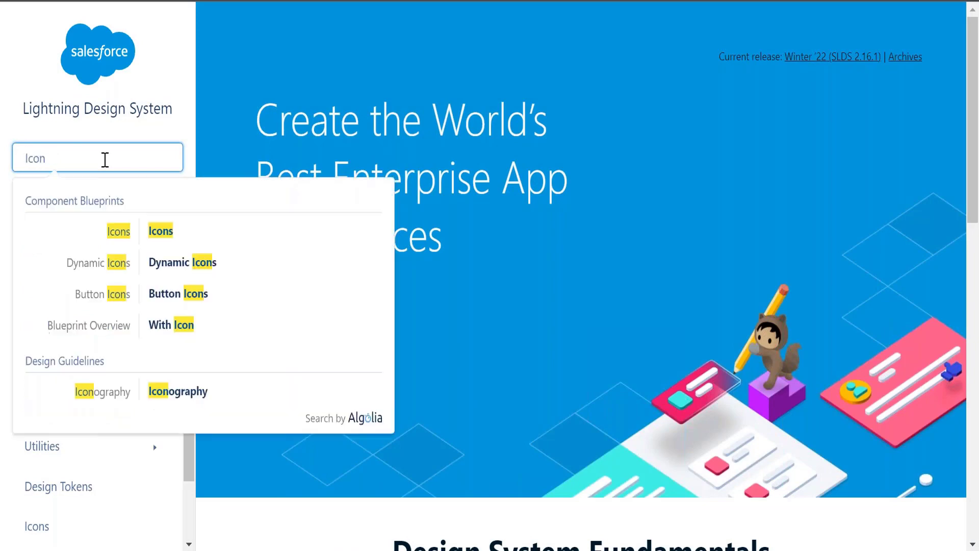
pyautogui.click(167, 236)
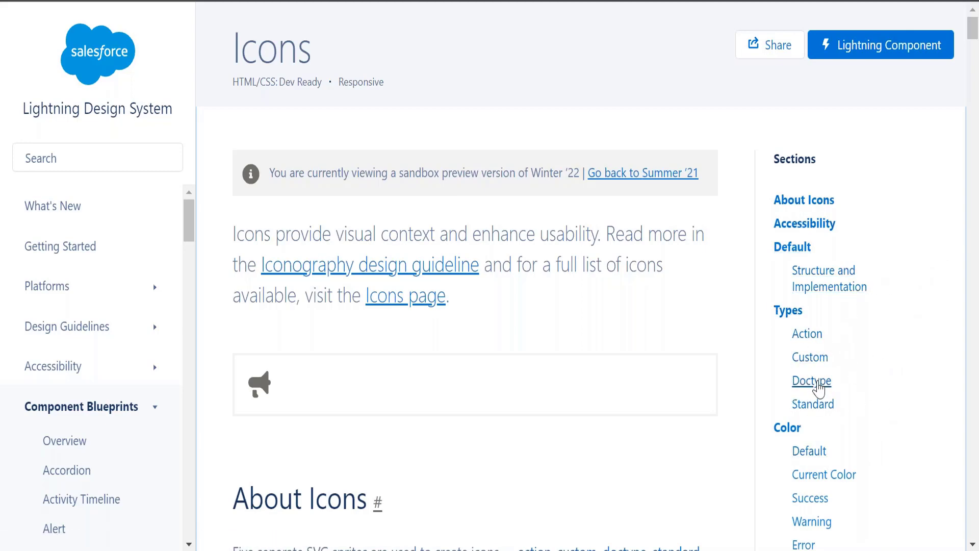
# - Examine the Standard and Action icon types in the Icons blueprint
pyautogui.click(812, 406)
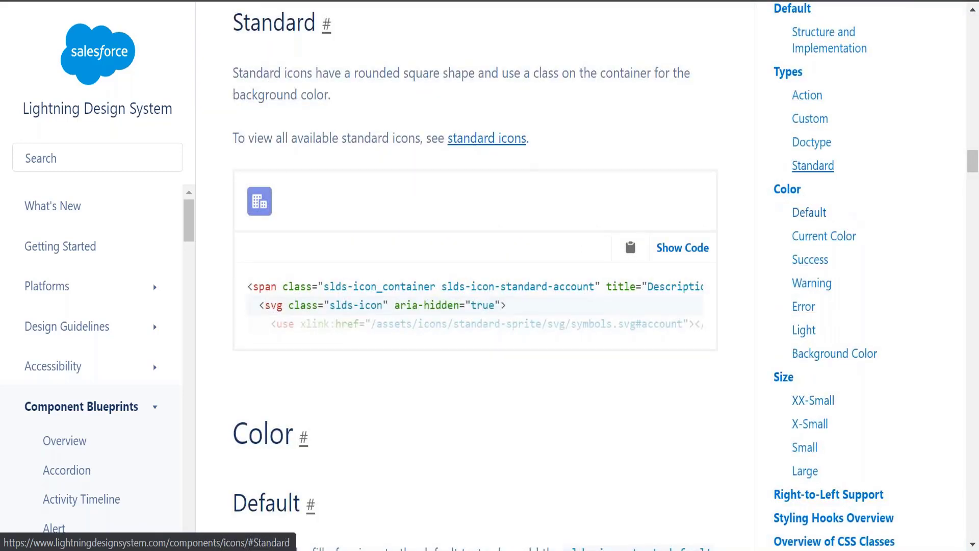
pyautogui.moveTo(973, 161); pyautogui.dragTo(973, 71)
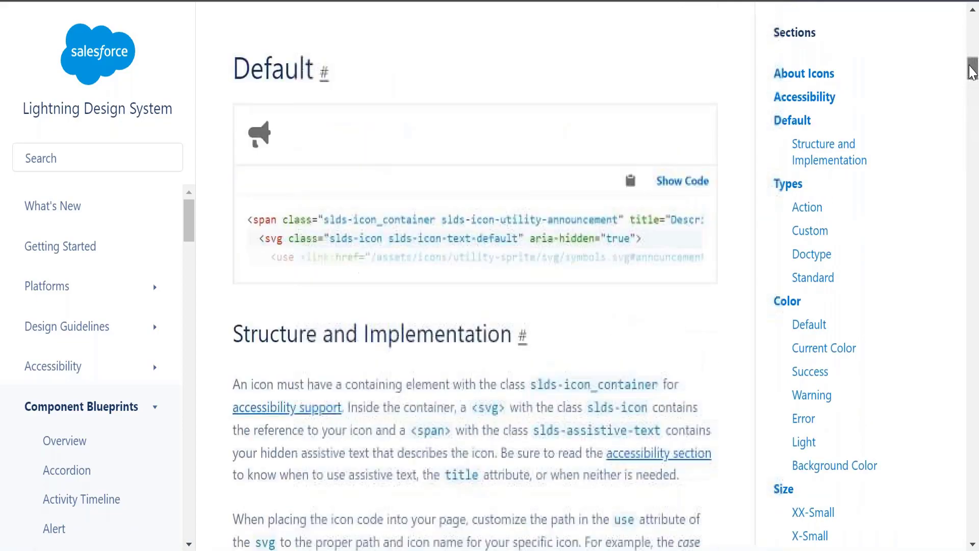
pyautogui.click(812, 205)
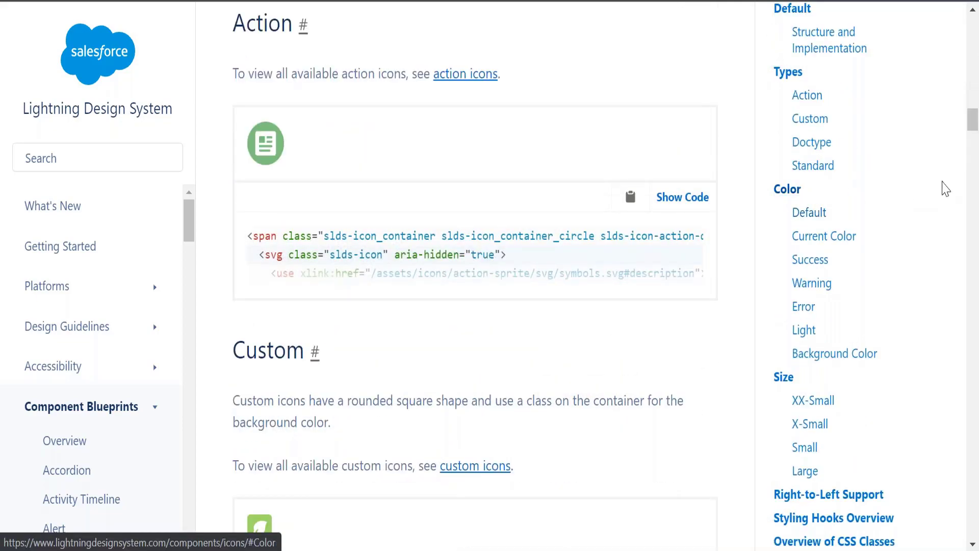
pyautogui.moveTo(974, 125); pyautogui.dragTo(972, 31)
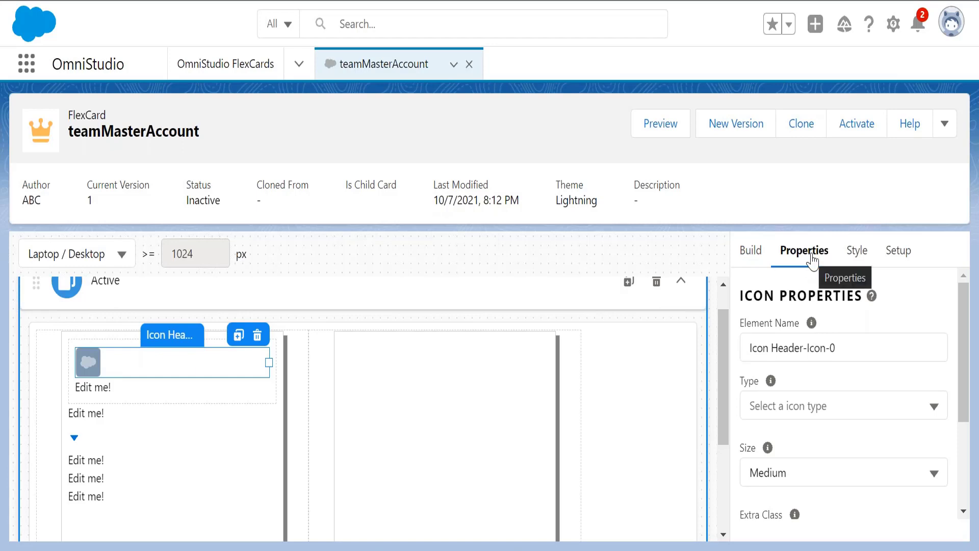
# - Return to the teamMasterAccount FlexCard, rename the selected icon element "Icon" and set its type to Salesforce SVG
pyautogui.moveTo(844, 348); pyautogui.dragTo(774, 349)
pyautogui.press('BackSpace')
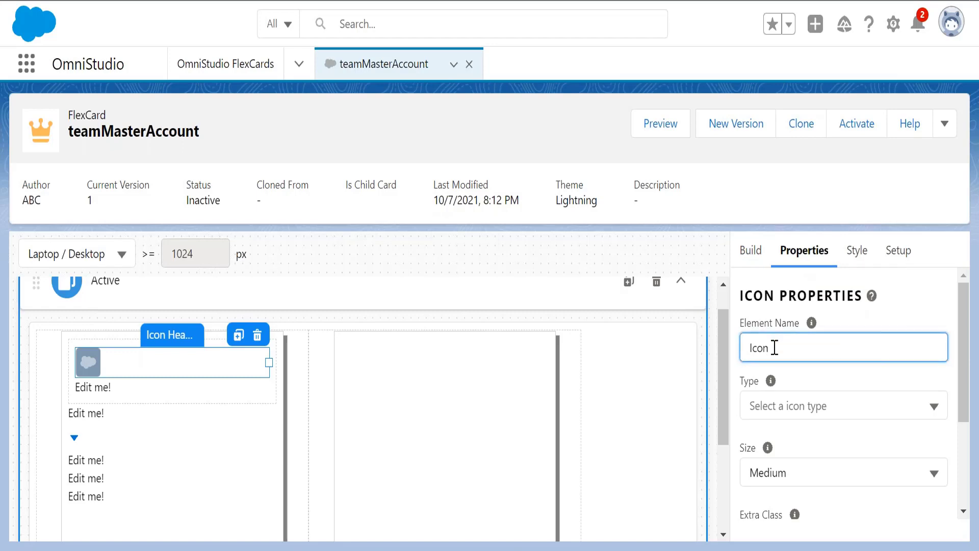
pyautogui.click(808, 413)
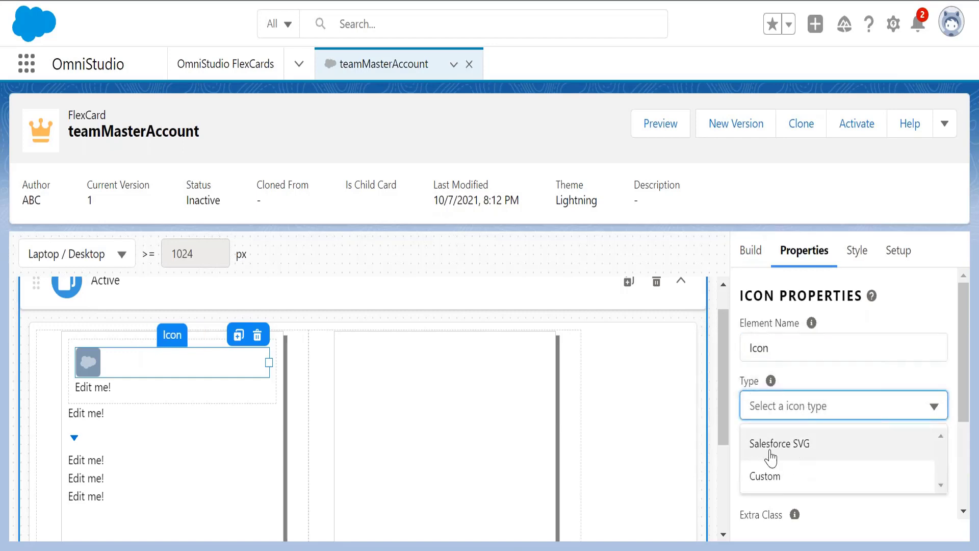
pyautogui.click(817, 446)
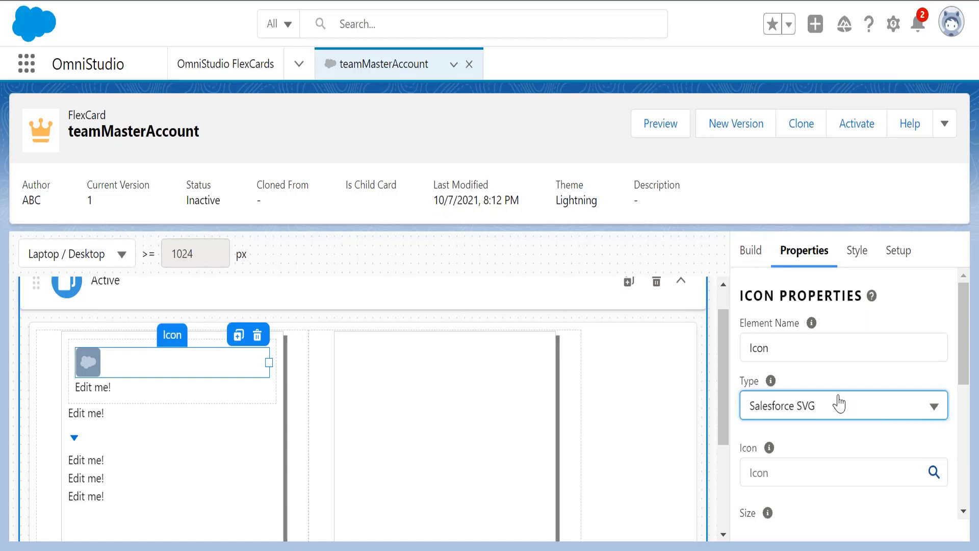
# - Search the icon picker for "comp" and assign the utility:company icon to the element
pyautogui.click(966, 342)
pyautogui.moveTo(966, 342); pyautogui.dragTo(964, 374)
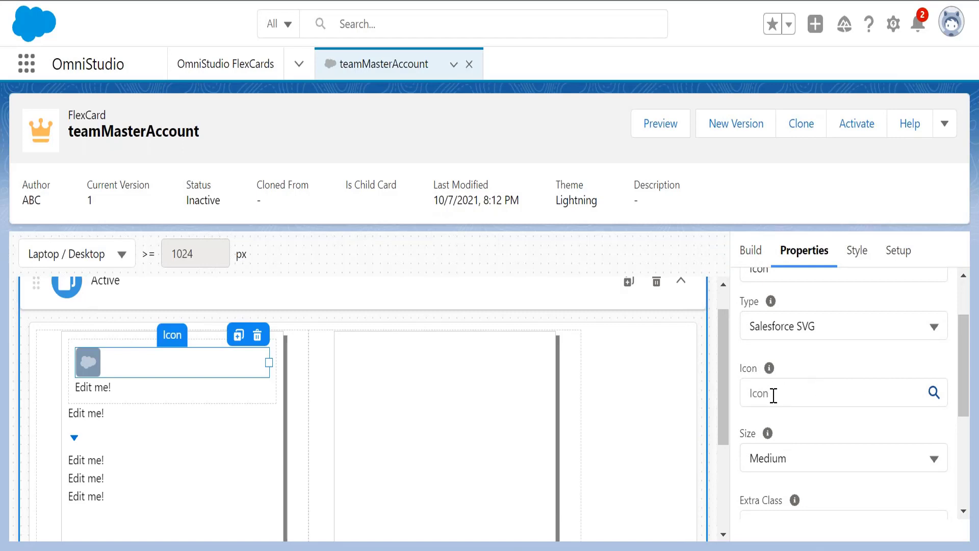
pyautogui.click(933, 391)
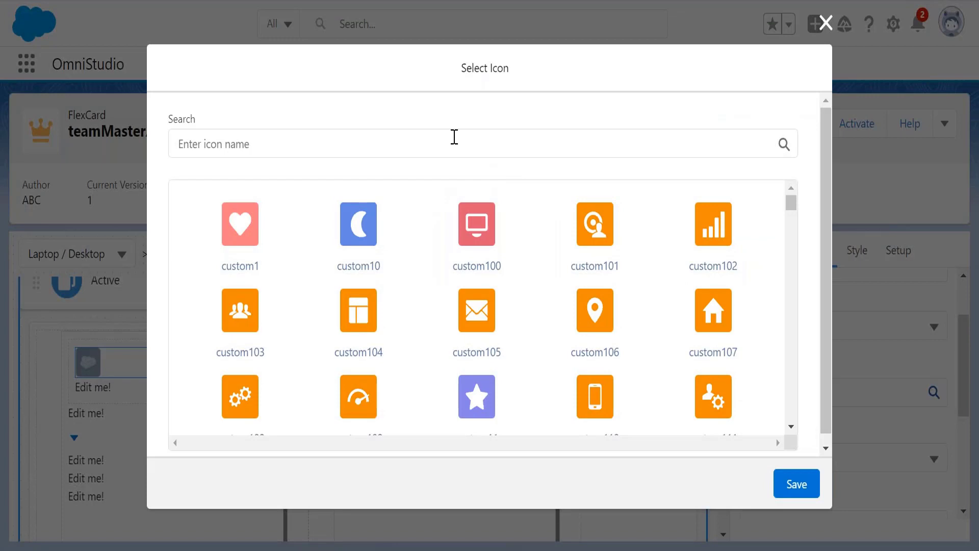
pyautogui.moveTo(791, 208)
pyautogui.mouseDown()
pyautogui.moveTo(788, 291)
pyautogui.moveTo(794, 208)
pyautogui.mouseUp()
pyautogui.click(622, 146)
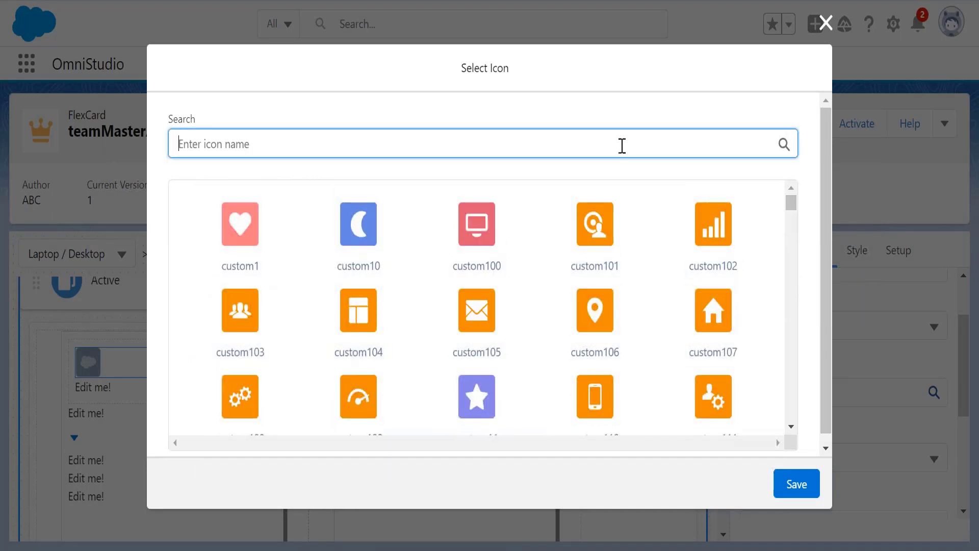
pyautogui.write('com')
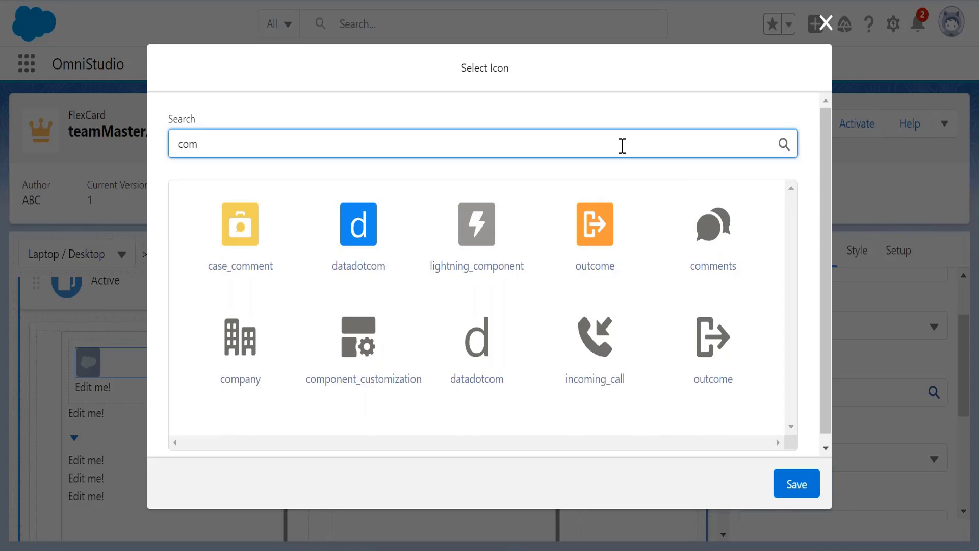
pyautogui.write('p')
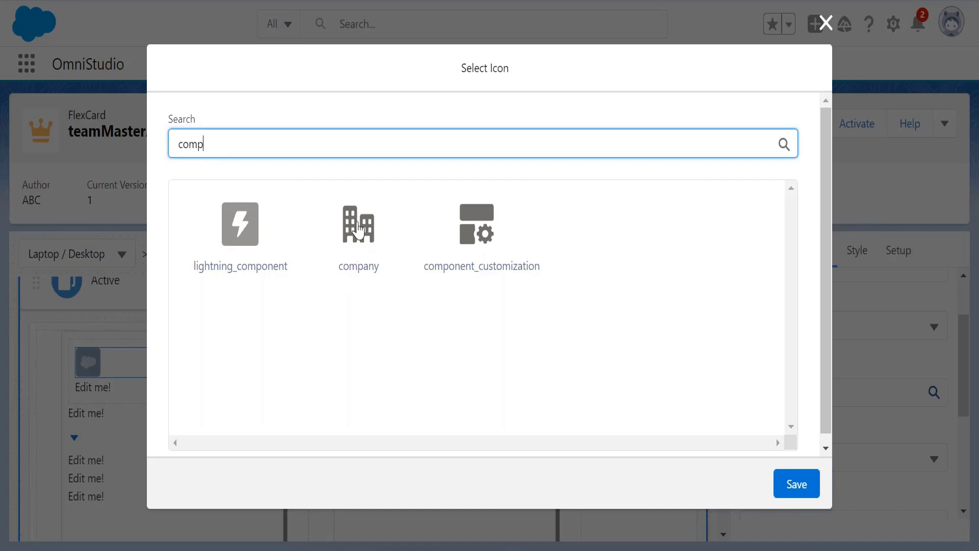
pyautogui.click(358, 228)
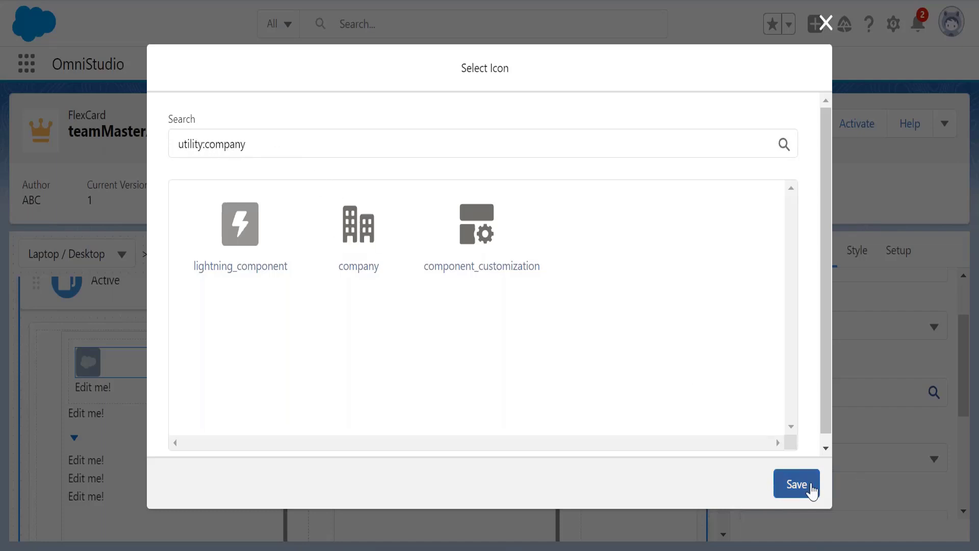
pyautogui.click(811, 492)
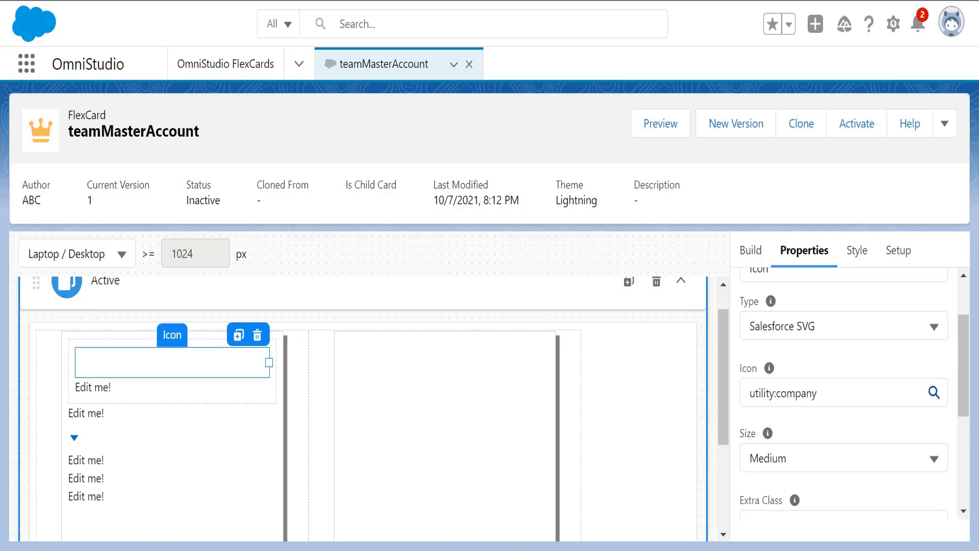
# - Set the icon element's size to Large
pyautogui.click(816, 470)
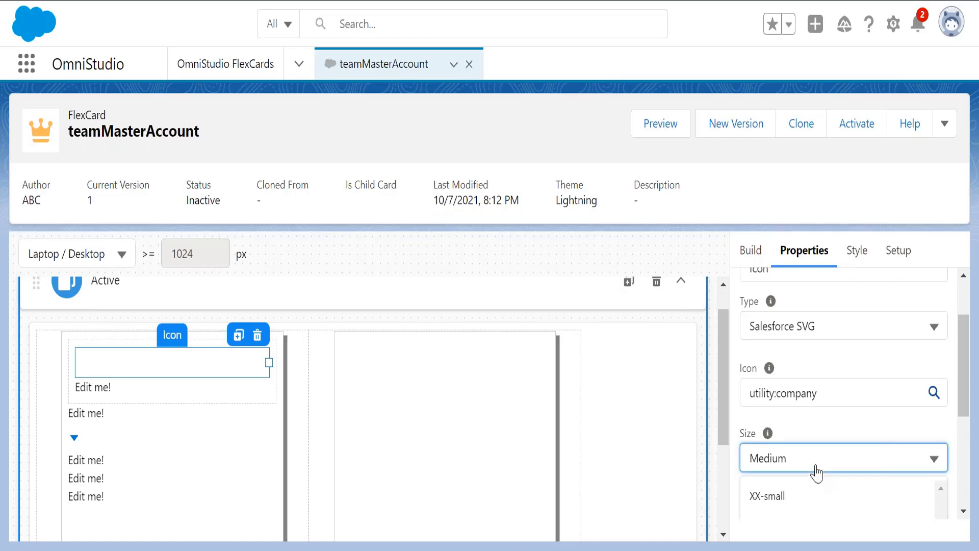
pyautogui.moveTo(965, 376); pyautogui.dragTo(963, 425)
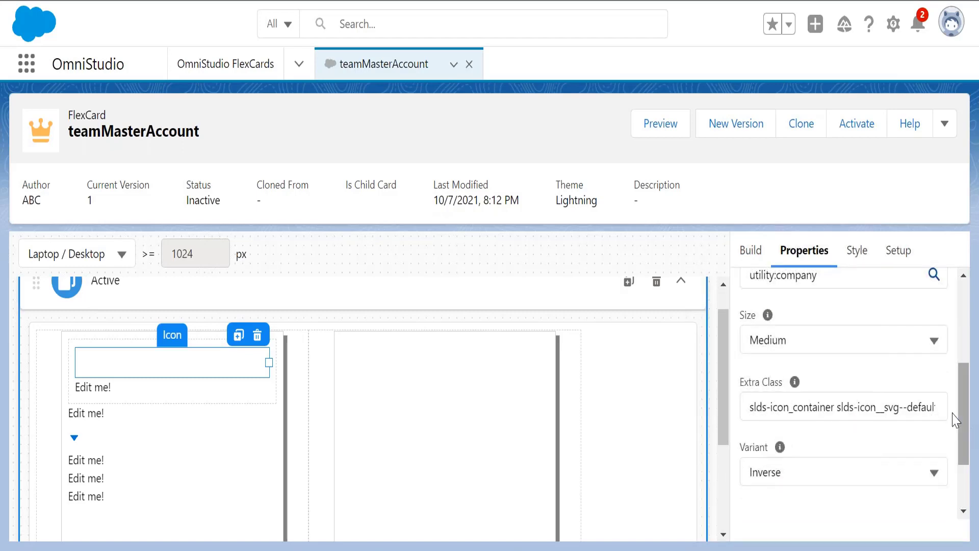
pyautogui.click(892, 342)
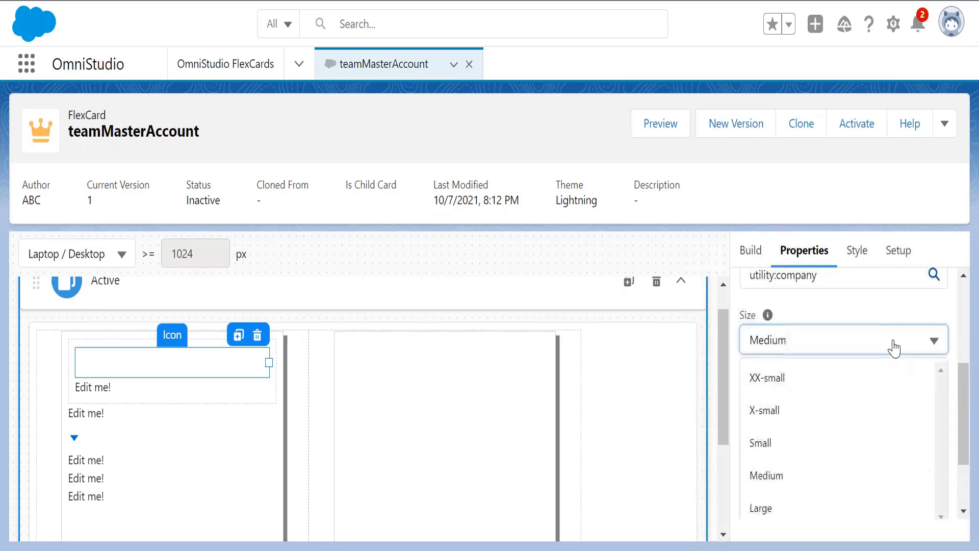
pyautogui.click(823, 510)
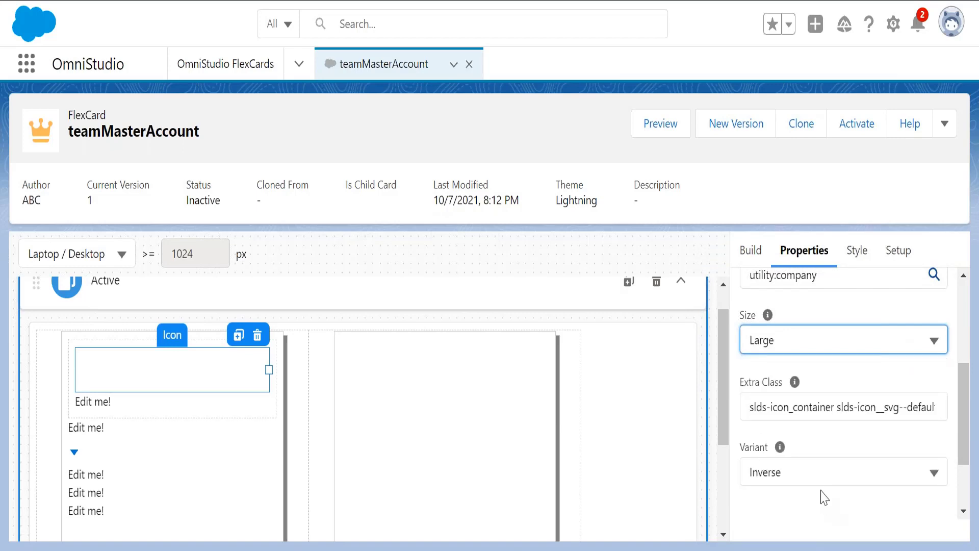
# - Clear the icon element's extra class and set its variant to Default
pyautogui.click(809, 402)
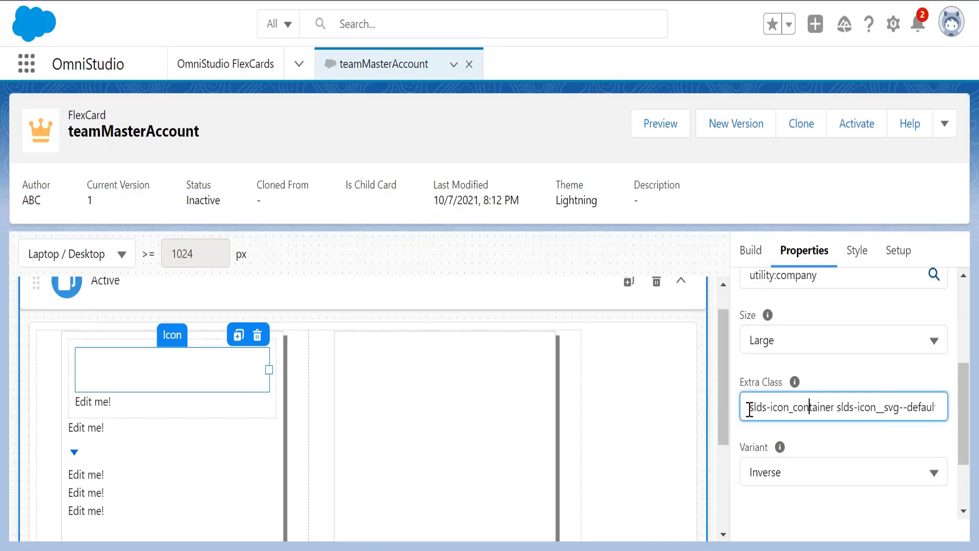
pyautogui.moveTo(747, 406); pyautogui.dragTo(959, 408)
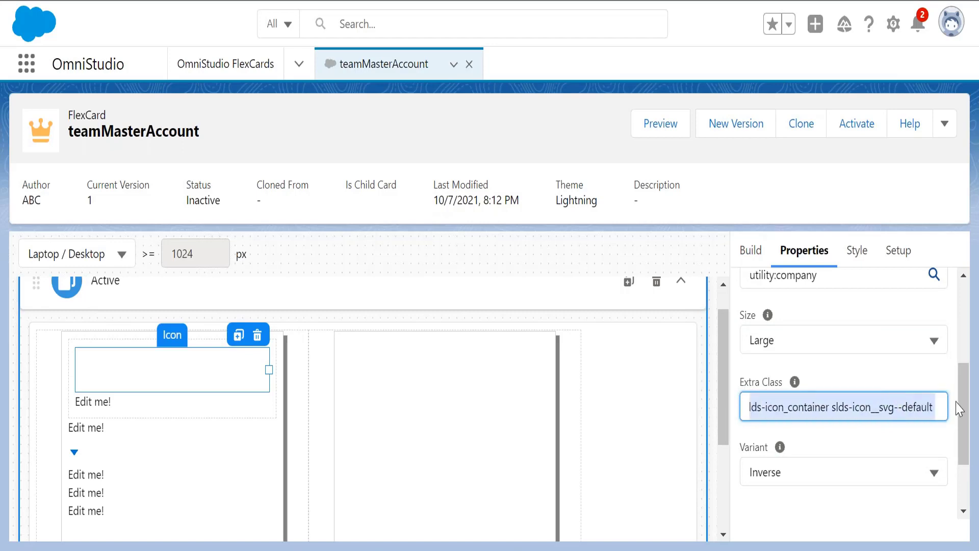
pyautogui.press('BackSpace')
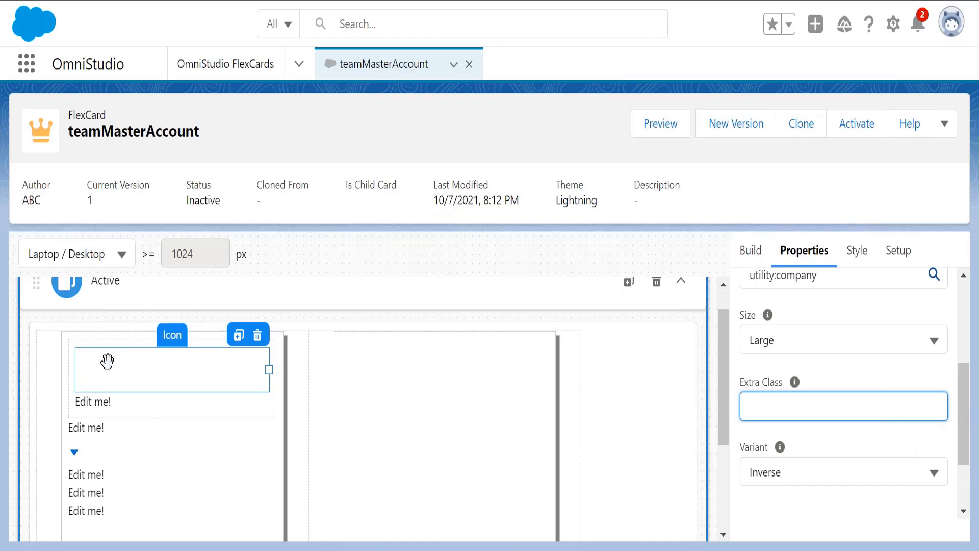
pyautogui.click(867, 478)
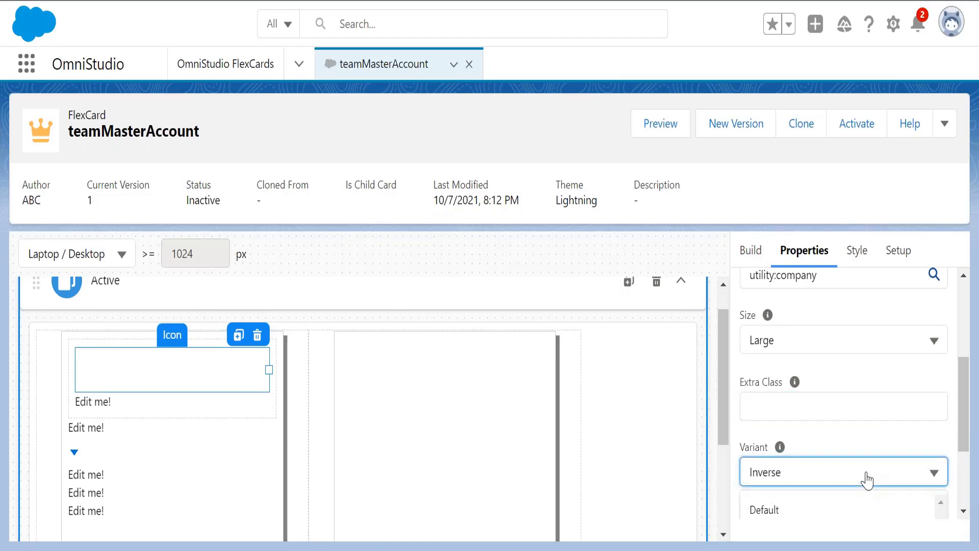
pyautogui.click(844, 510)
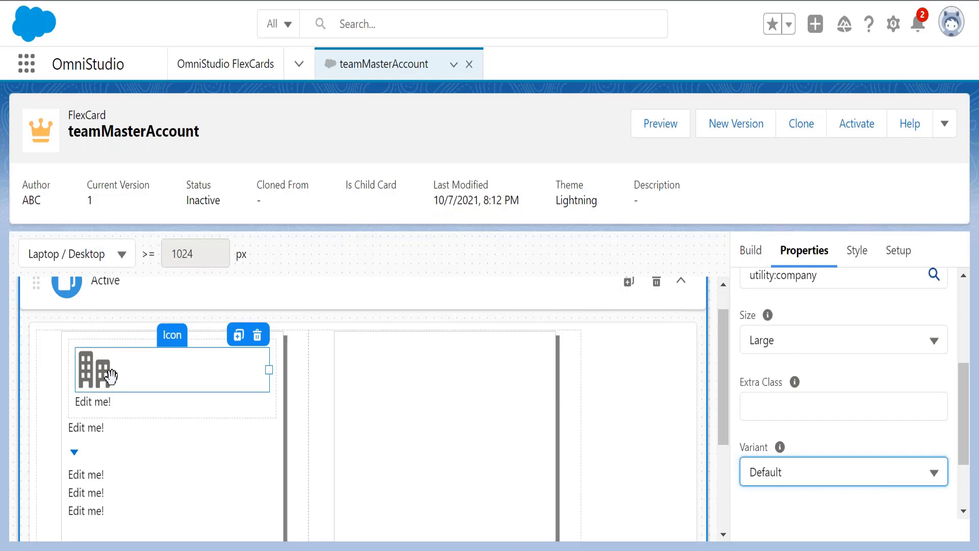
# - Set the icon element's variant to Inverse
pyautogui.click(783, 474)
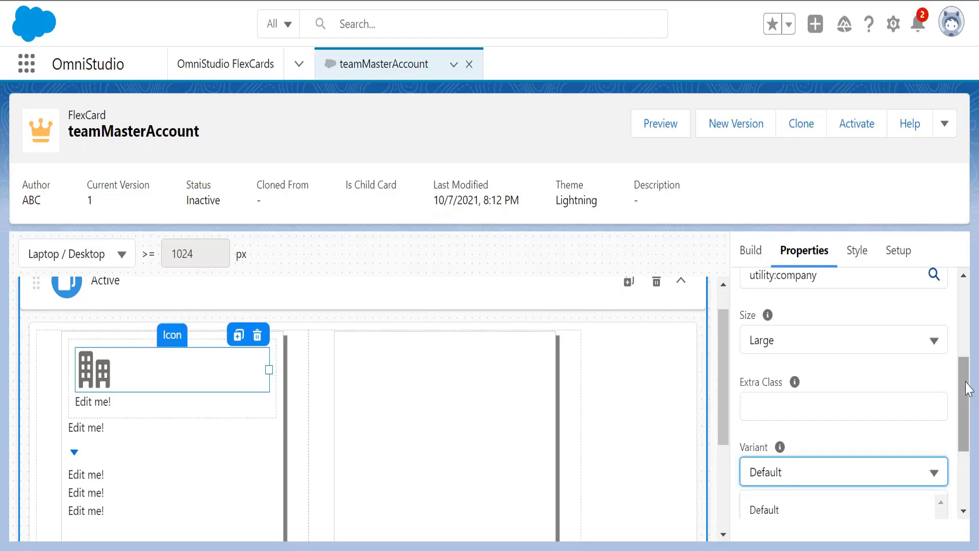
pyautogui.moveTo(964, 389); pyautogui.dragTo(966, 449)
pyautogui.click(915, 377)
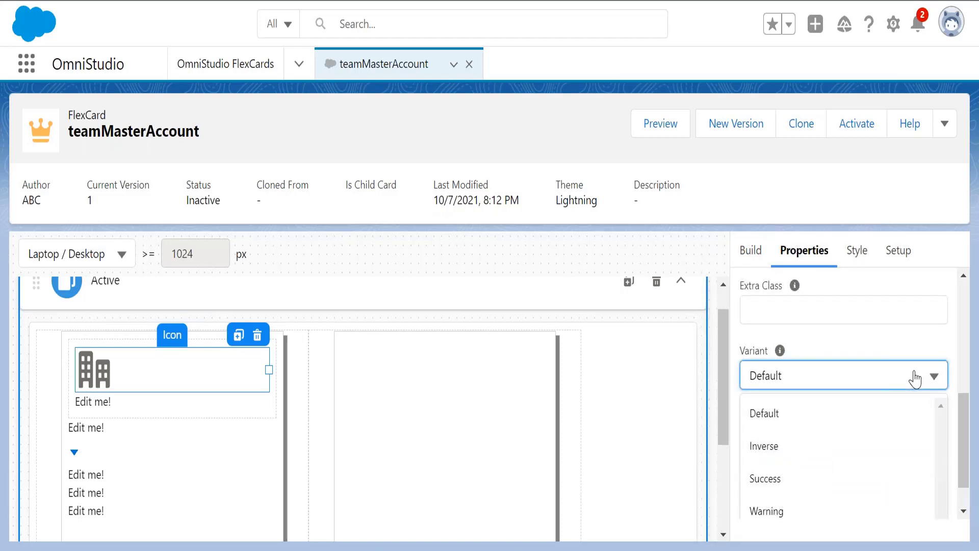
pyautogui.click(853, 445)
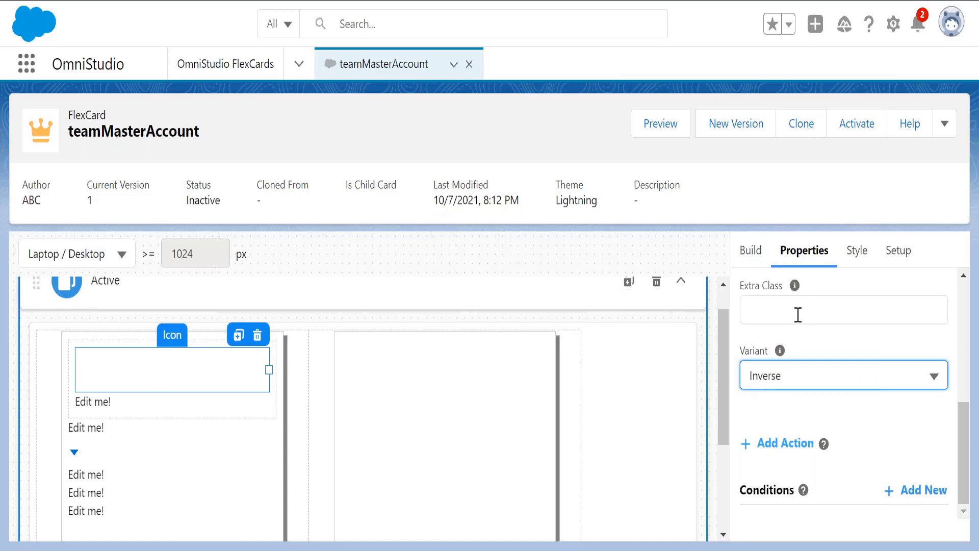
pyautogui.moveTo(968, 429); pyautogui.dragTo(968, 325)
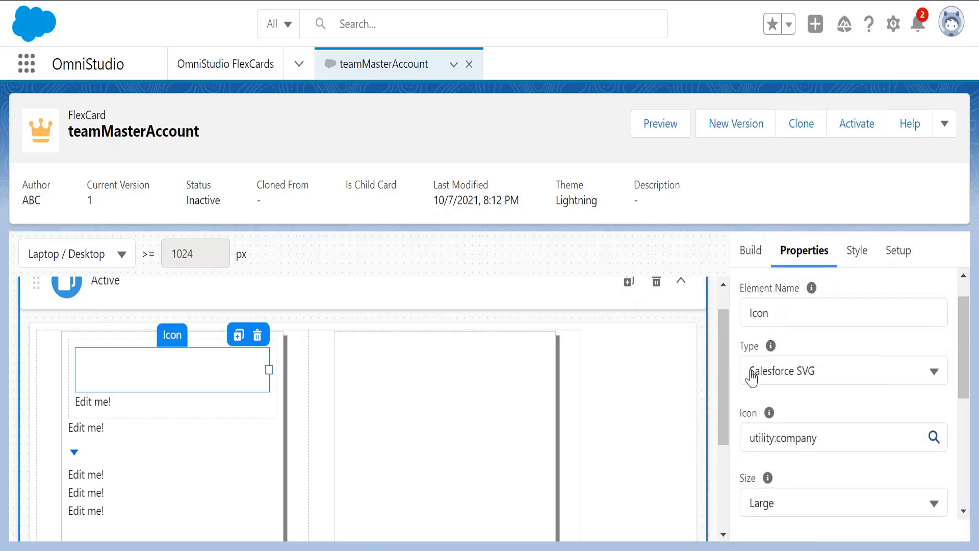
pyautogui.moveTo(771, 348)
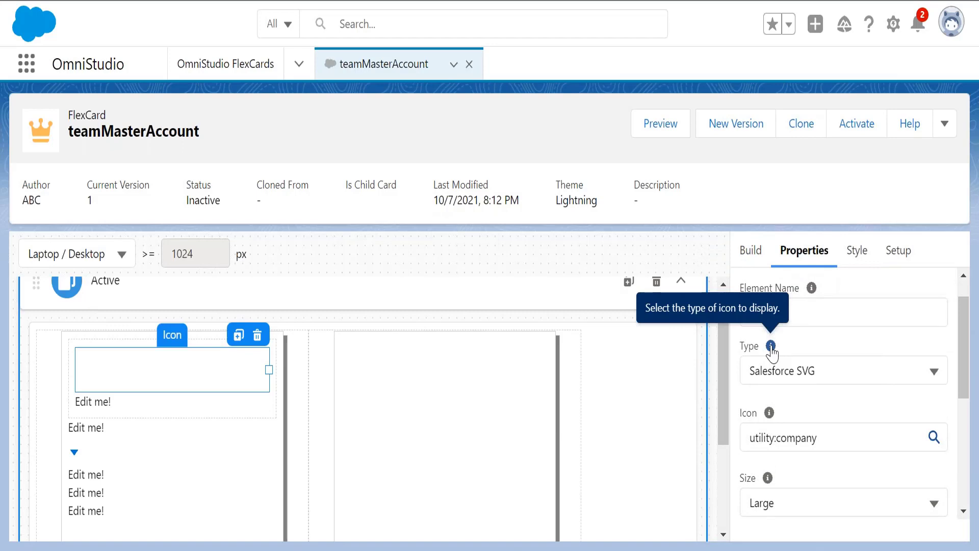
pyautogui.moveTo(960, 334); pyautogui.dragTo(960, 366)
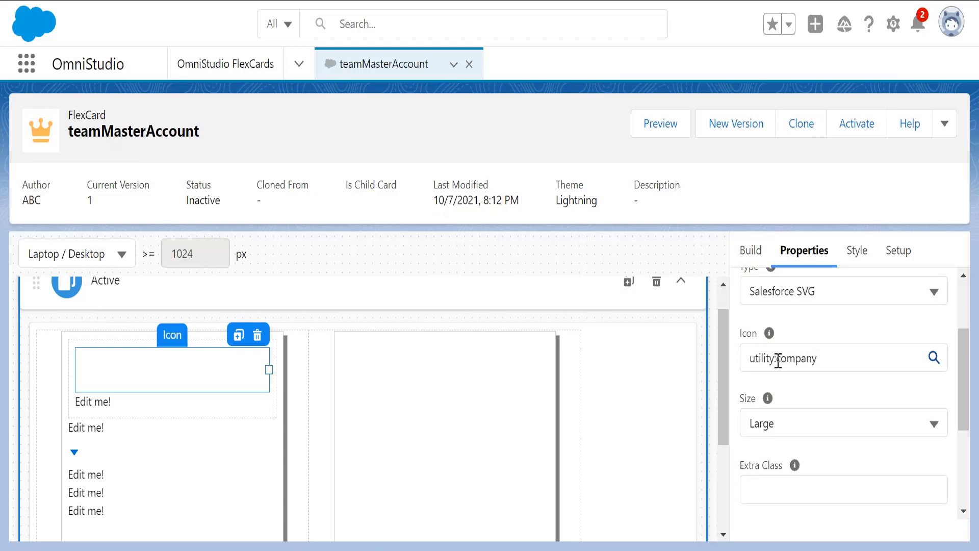
pyautogui.moveTo(778, 361); pyautogui.dragTo(836, 361)
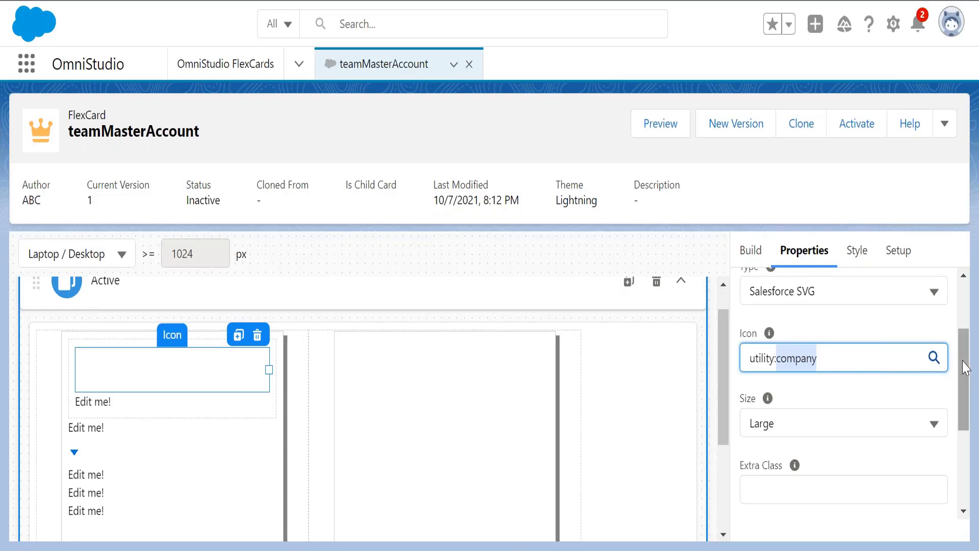
pyautogui.moveTo(964, 356); pyautogui.dragTo(965, 400)
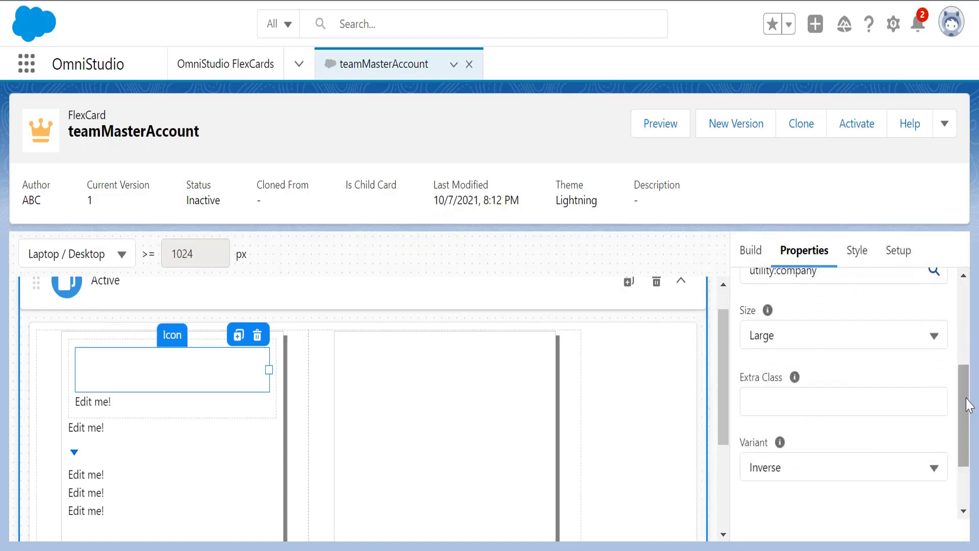
pyautogui.moveTo(964, 405); pyautogui.dragTo(961, 454)
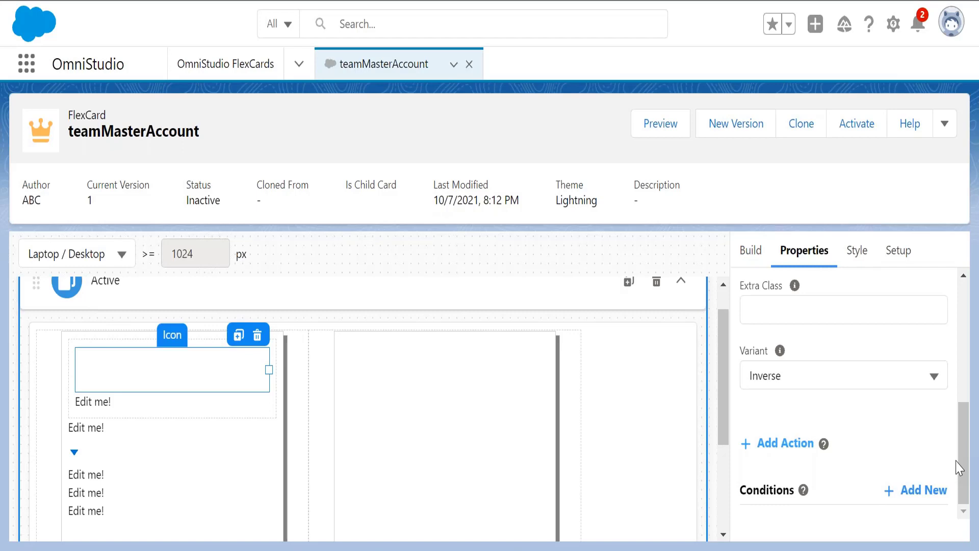
# - Replace the placeholder text of the Account-Text element in the Icon Header block with the AccountName field
pyautogui.click(120, 406)
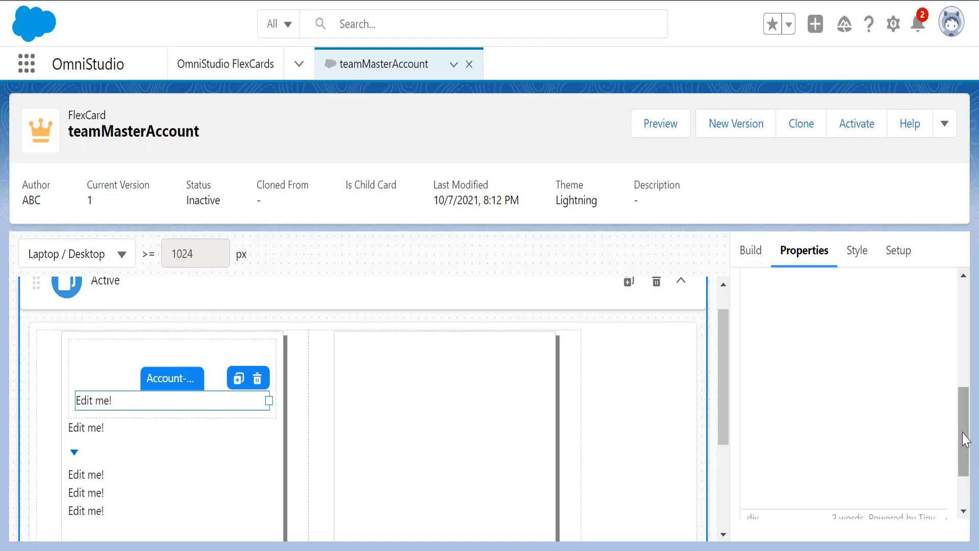
pyautogui.moveTo(964, 437); pyautogui.dragTo(964, 326)
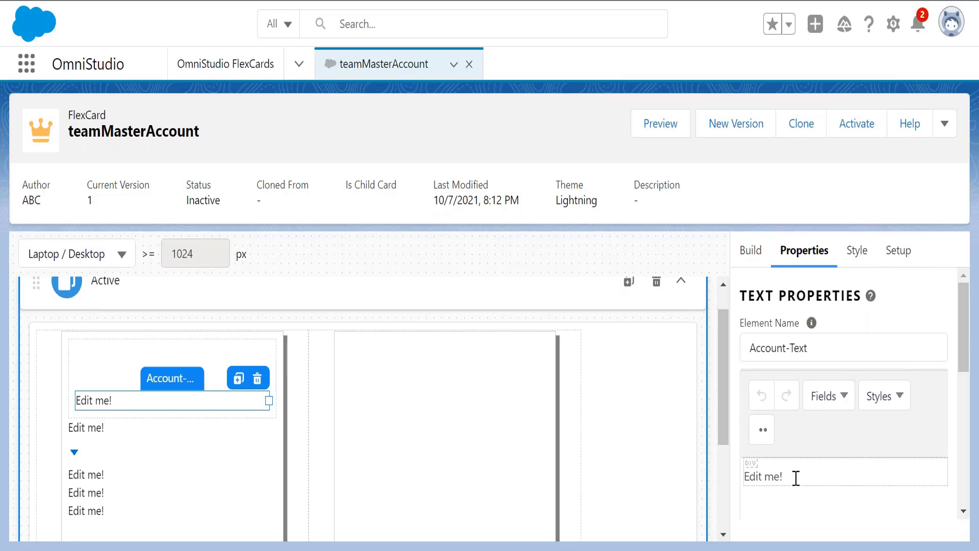
pyautogui.moveTo(796, 478); pyautogui.dragTo(741, 476)
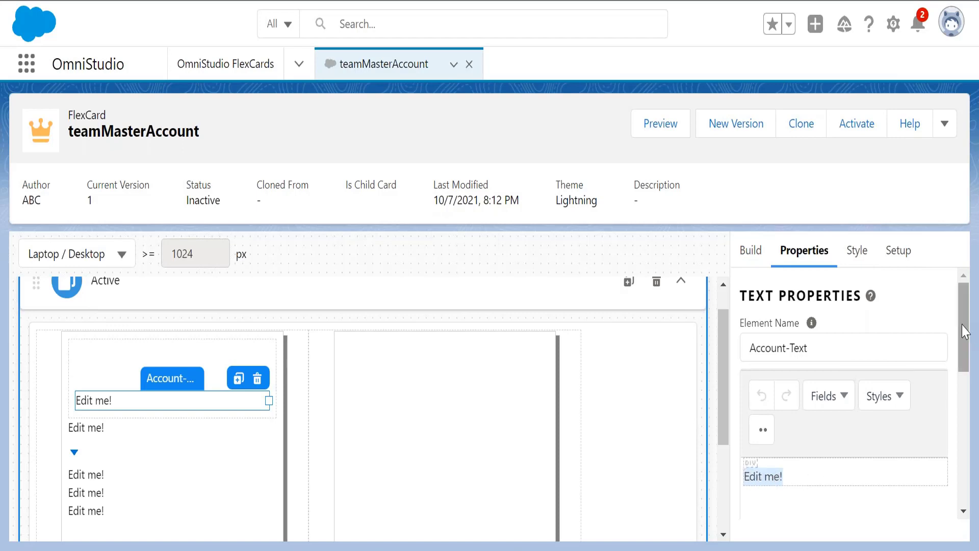
pyautogui.moveTo(962, 323); pyautogui.dragTo(964, 334)
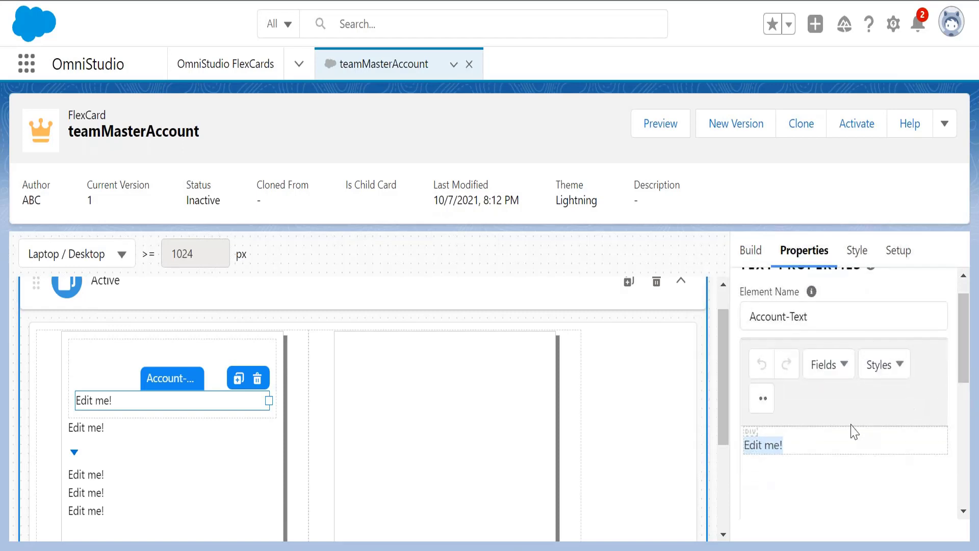
pyautogui.click(811, 443)
pyautogui.press('BackSpace')
pyautogui.press('BackSpace')
pyautogui.press('BackSpace')
pyautogui.press('BackSpace')
pyautogui.press('BackSpace')
pyautogui.press('BackSpace')
pyautogui.press('BackSpace')
pyautogui.press('BackSpace')
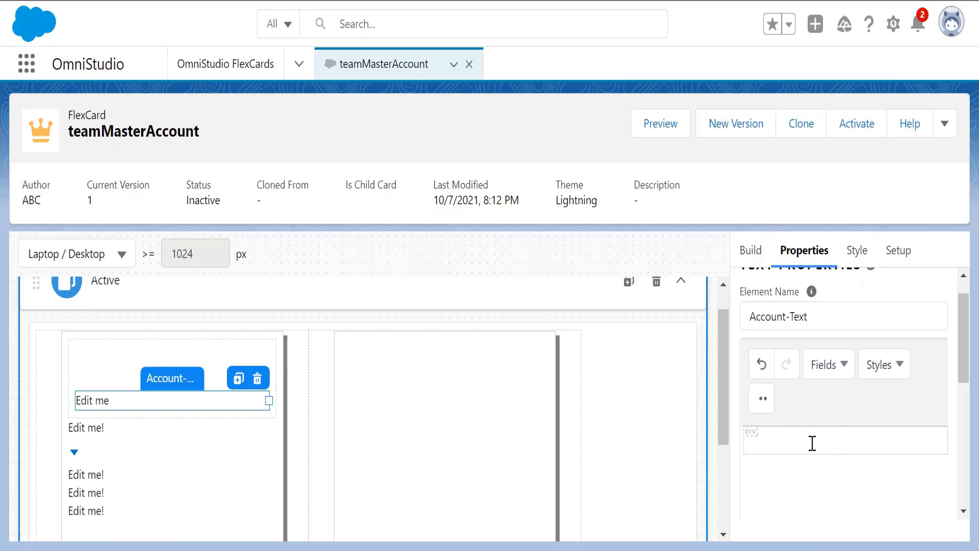
pyautogui.click(845, 364)
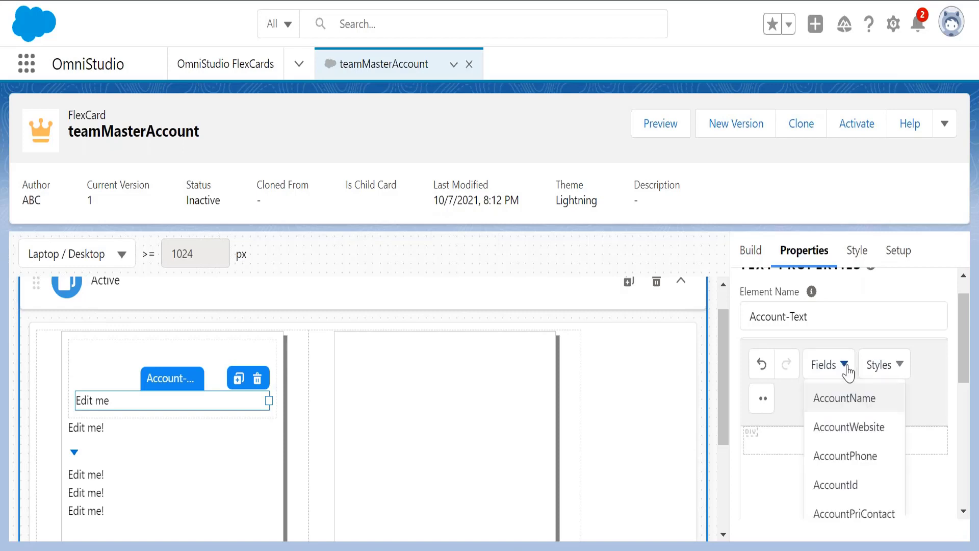
pyautogui.click(845, 398)
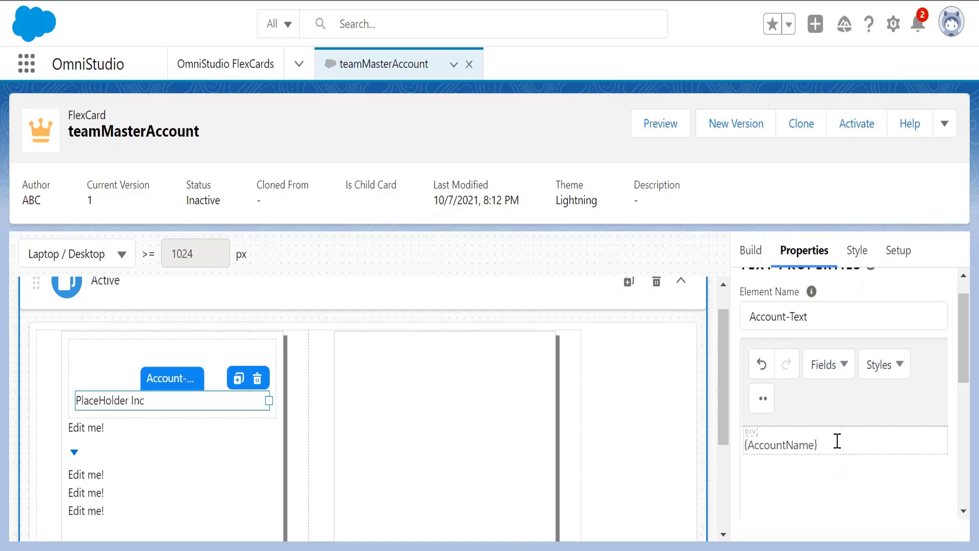
# - Apply the Heading Large style to the {AccountName} text
pyautogui.moveTo(837, 441); pyautogui.dragTo(746, 449)
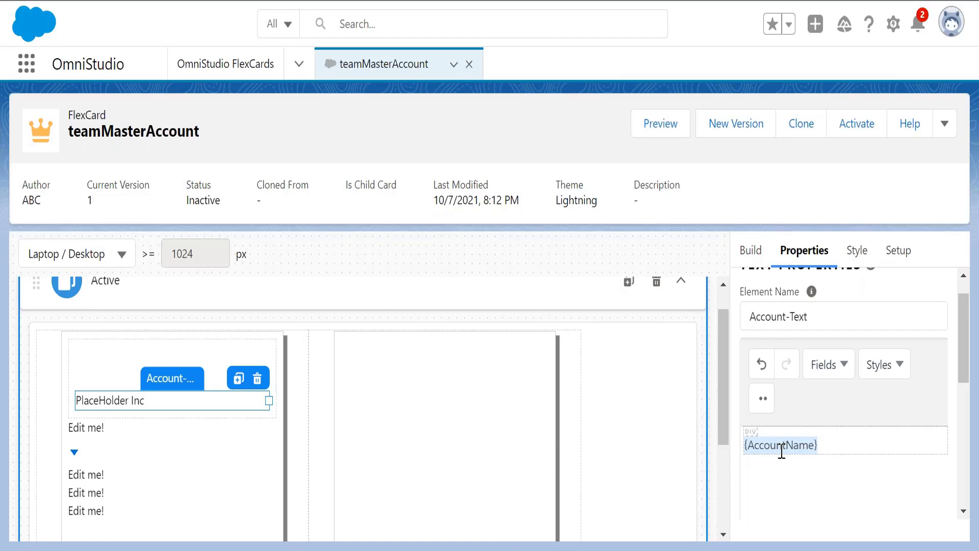
pyautogui.moveTo(847, 445); pyautogui.dragTo(744, 445)
pyautogui.scroll(1, 966, 345)
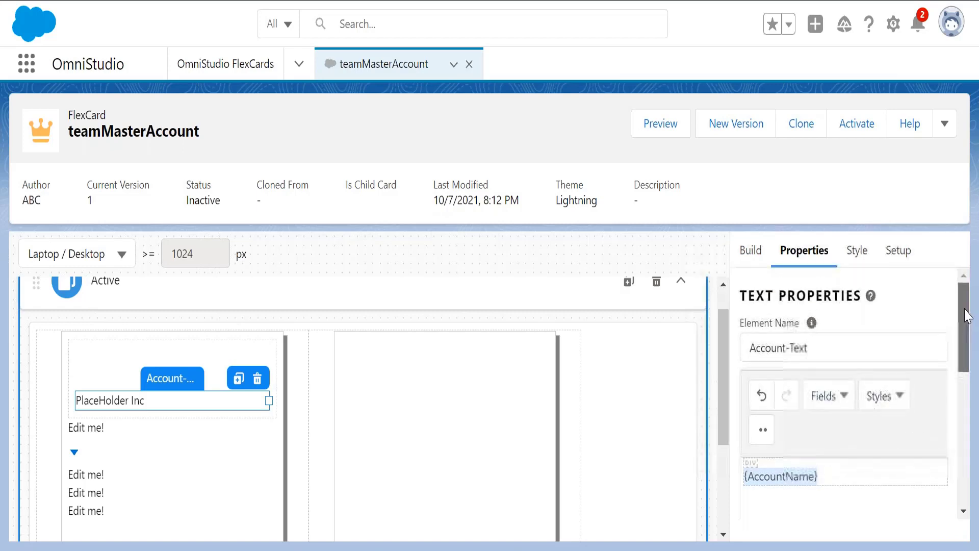
pyautogui.scroll(-1, 967, 325)
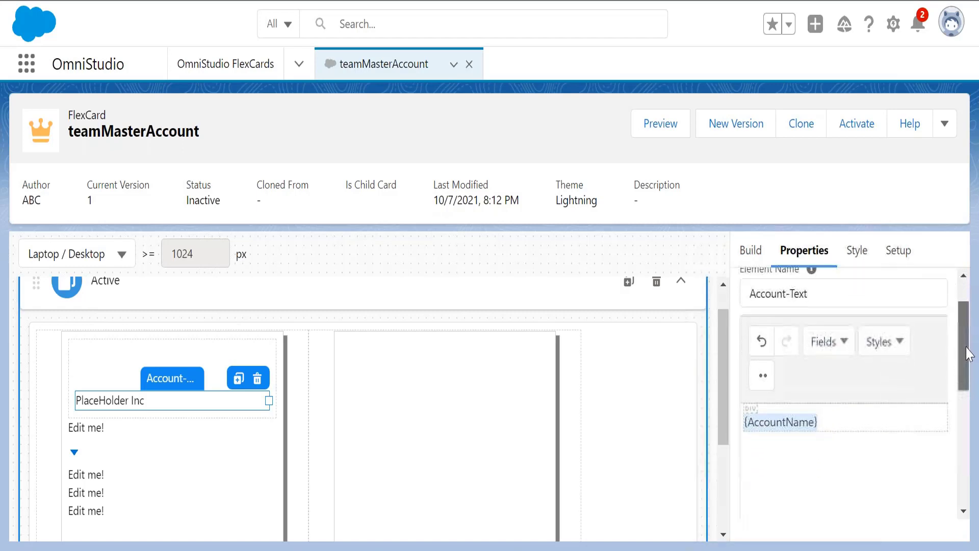
pyautogui.click(898, 348)
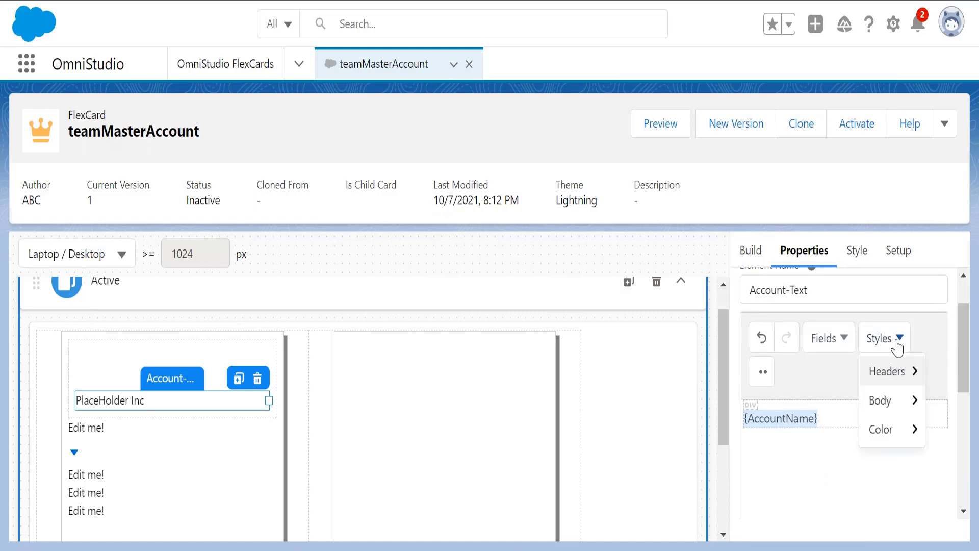
pyautogui.moveTo(892, 376)
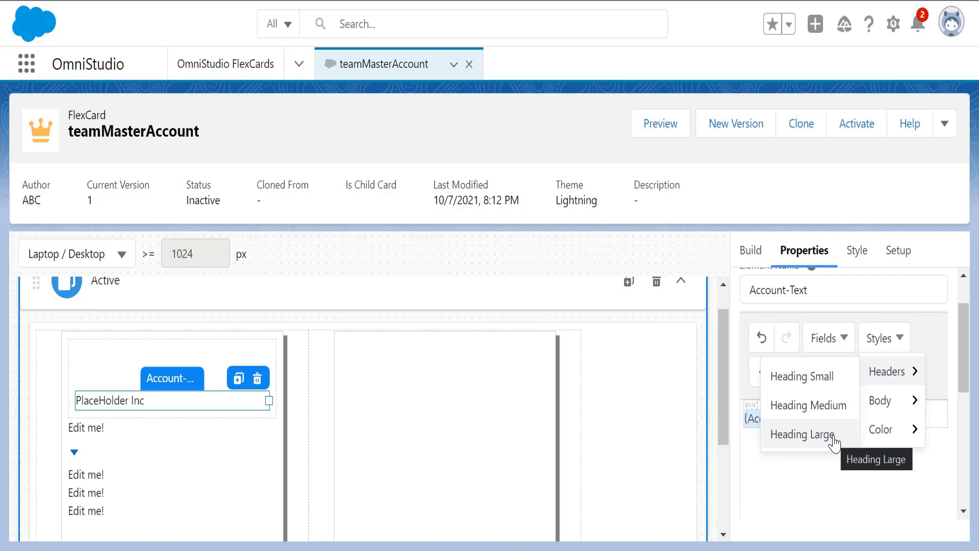
pyautogui.click(897, 336)
pyautogui.click(897, 337)
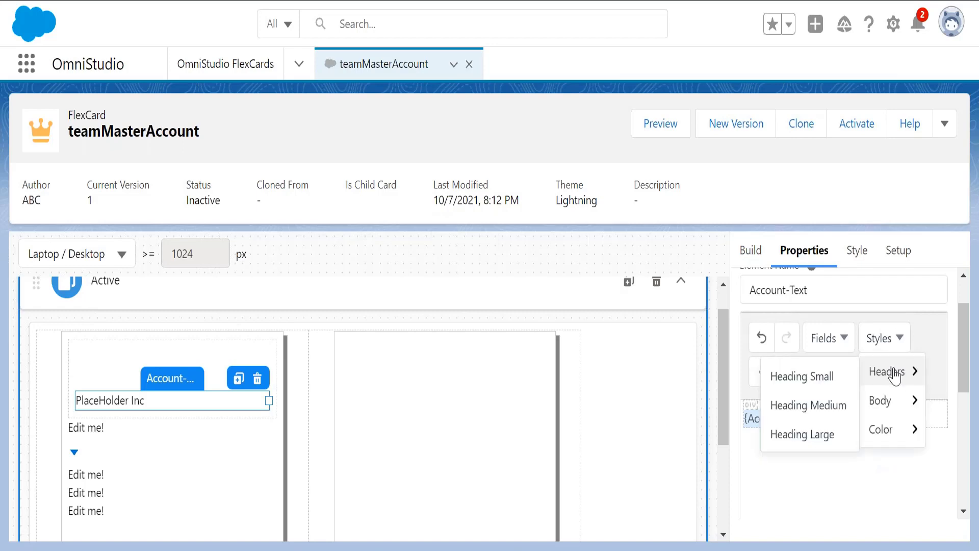
pyautogui.click(815, 436)
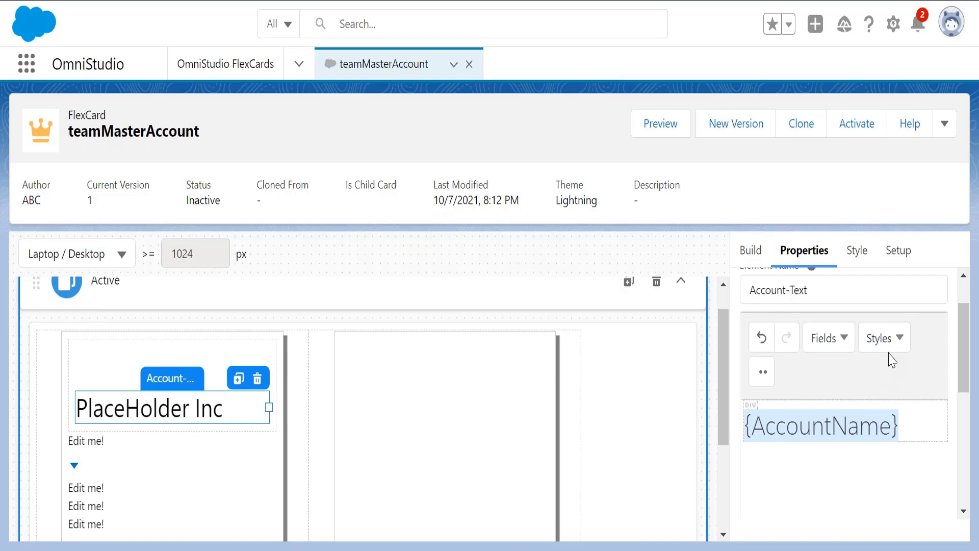
# - Set the text color of {AccountName} to white using the expanded formatting options
pyautogui.click(763, 374)
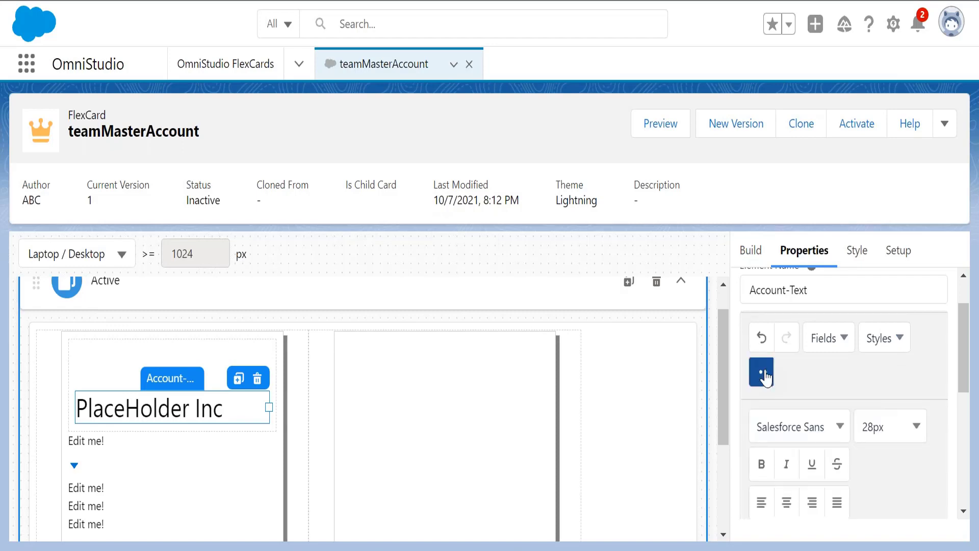
pyautogui.moveTo(961, 344); pyautogui.dragTo(958, 434)
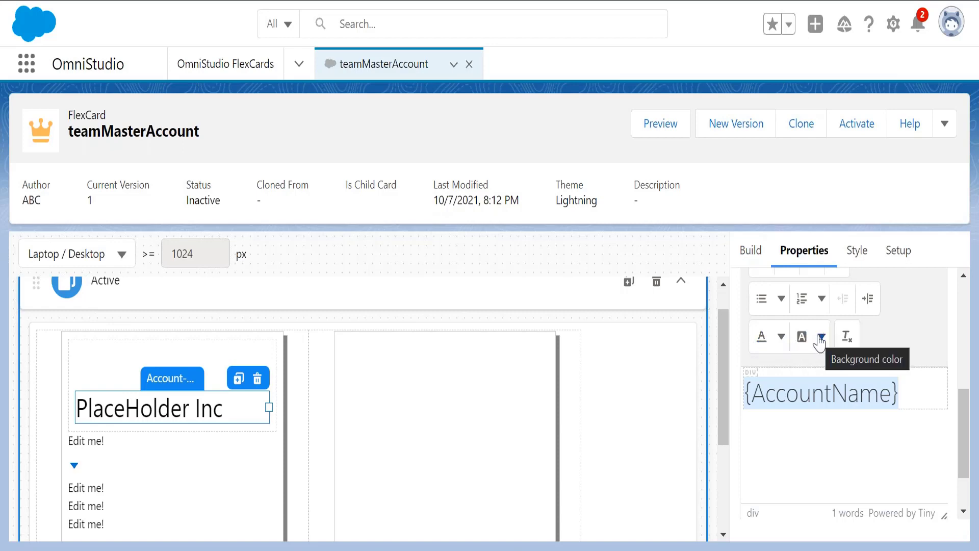
pyautogui.click(781, 336)
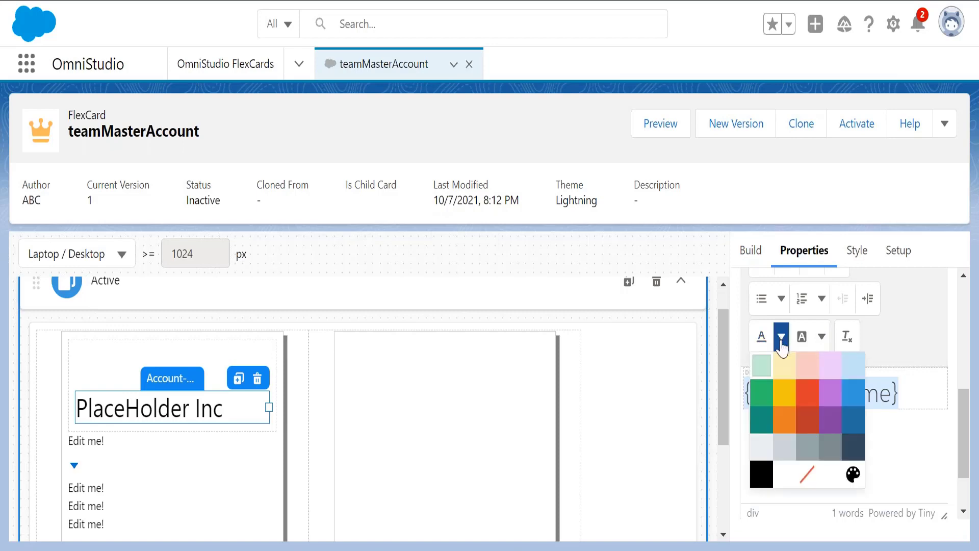
pyautogui.click(784, 482)
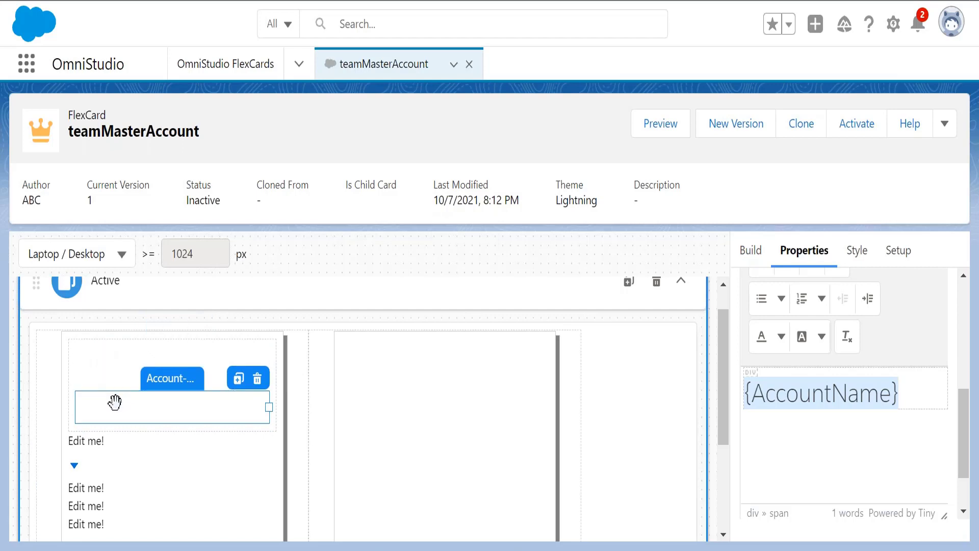
# - Reselect the Account-Text element in the Icon Header block and highlight its content to check the white text
pyautogui.click(113, 352)
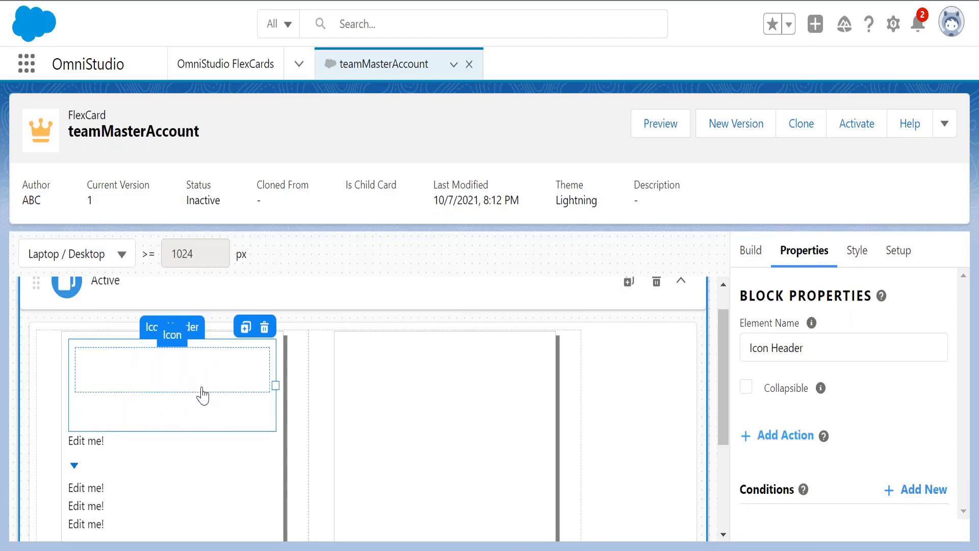
pyautogui.click(175, 410)
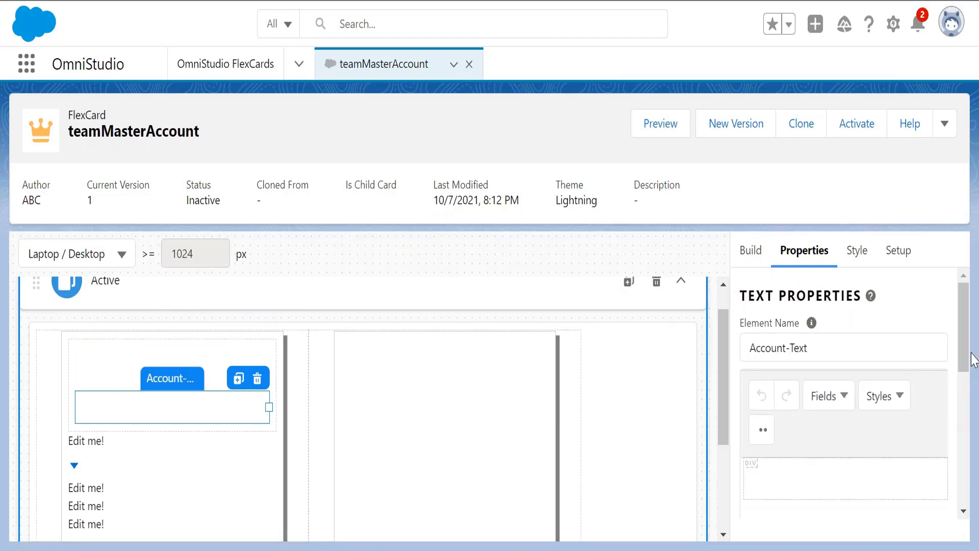
pyautogui.moveTo(969, 344); pyautogui.dragTo(969, 380)
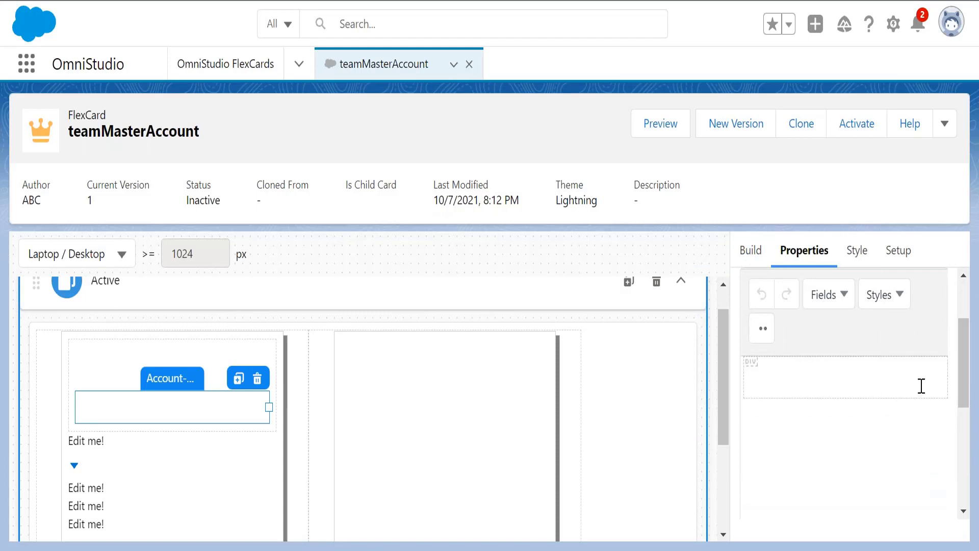
pyautogui.moveTo(896, 387); pyautogui.dragTo(727, 394)
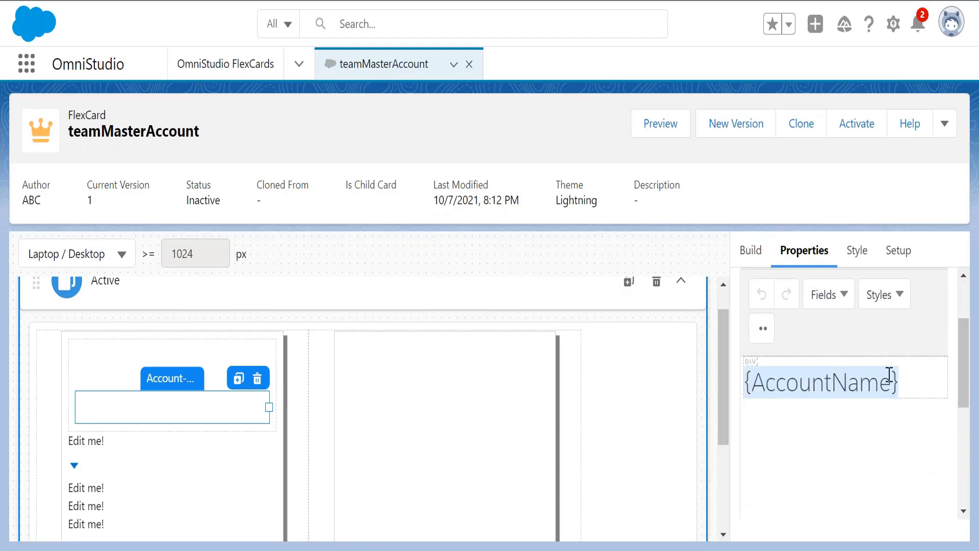
pyautogui.moveTo(929, 380); pyautogui.dragTo(683, 391)
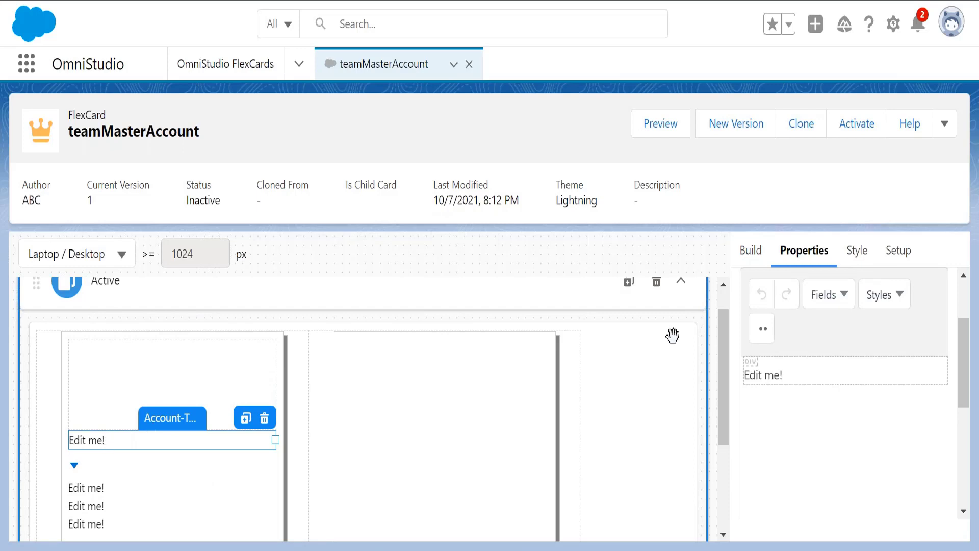
# - Replace the placeholder of the text element below the Icon Header block with "Primary Contact" and start a new line
pyautogui.click(846, 305)
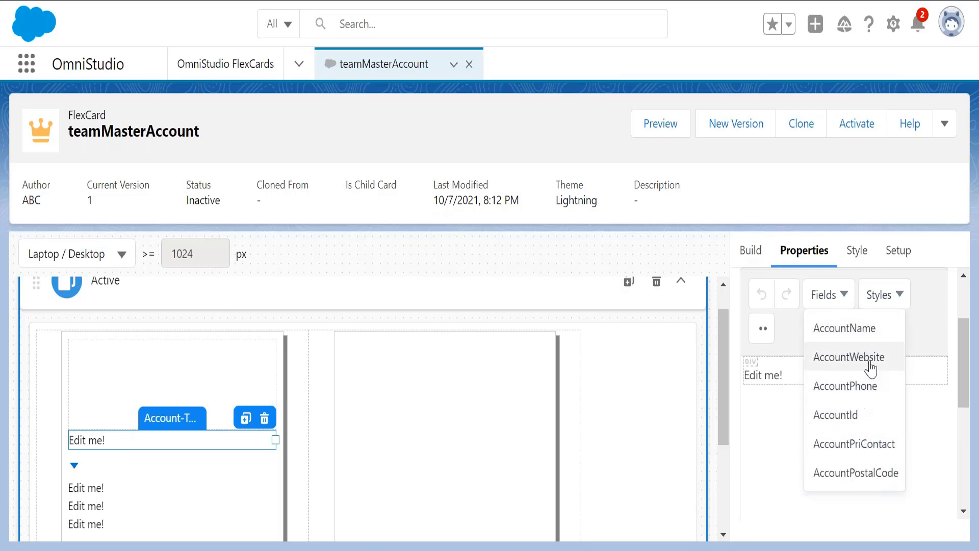
pyautogui.click(776, 467)
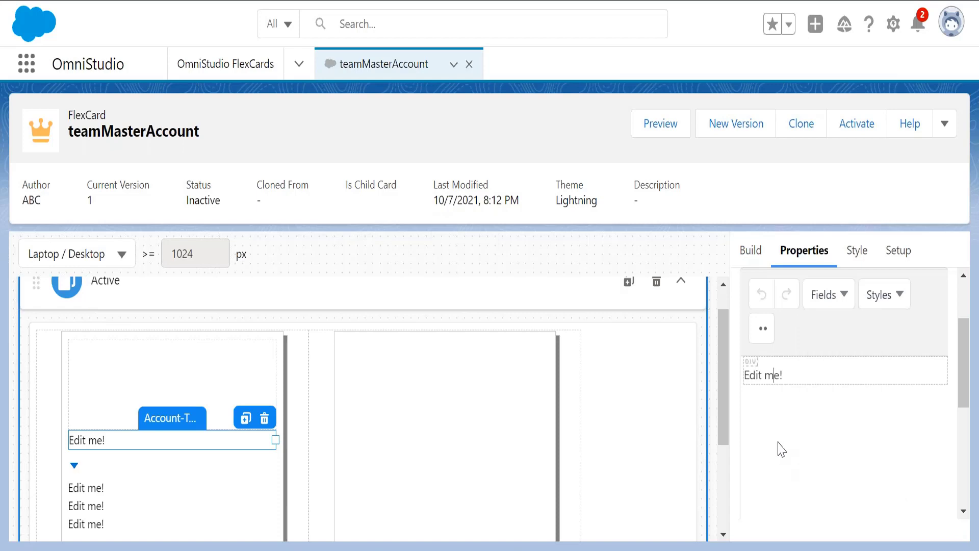
pyautogui.hotkey('ctrl', 'a')
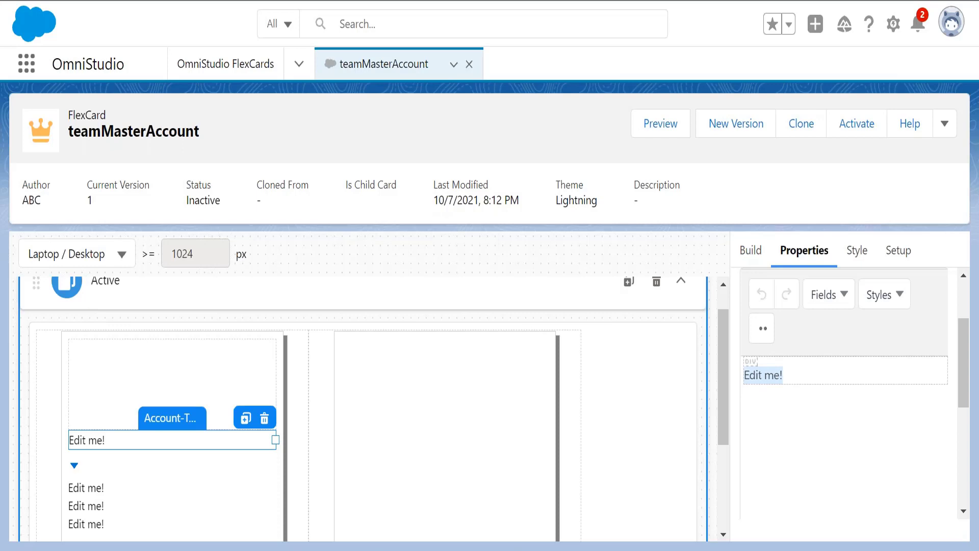
pyautogui.press('BackSpace')
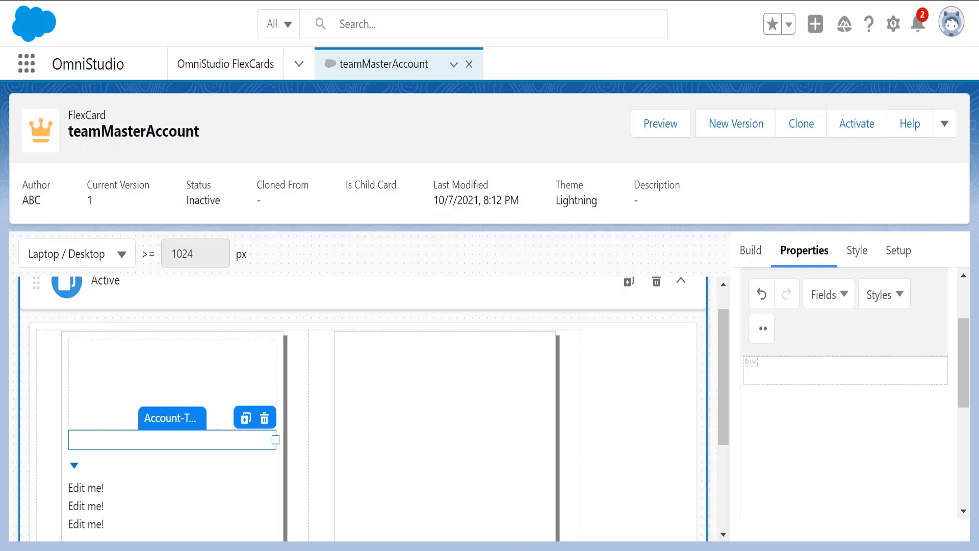
pyautogui.write('Primary Contact')
pyautogui.press('Return')
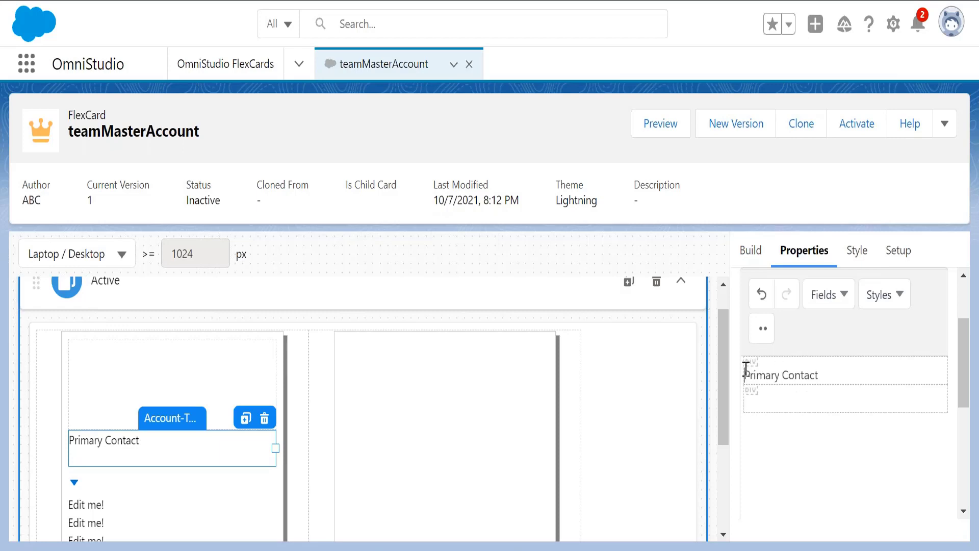
# - Insert the AccountPriContact field on the line below "Primary Contact"
pyautogui.moveTo(745, 369); pyautogui.dragTo(826, 369)
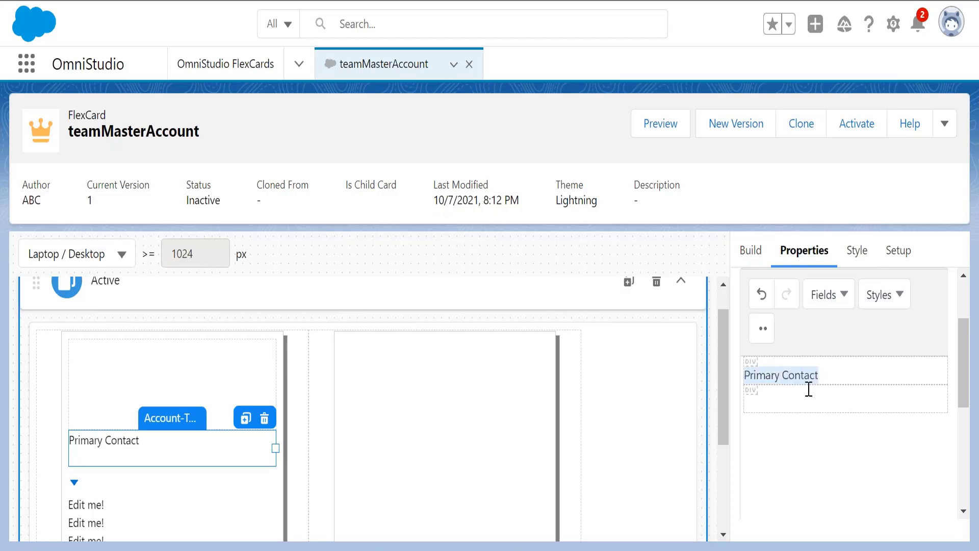
pyautogui.click(837, 368)
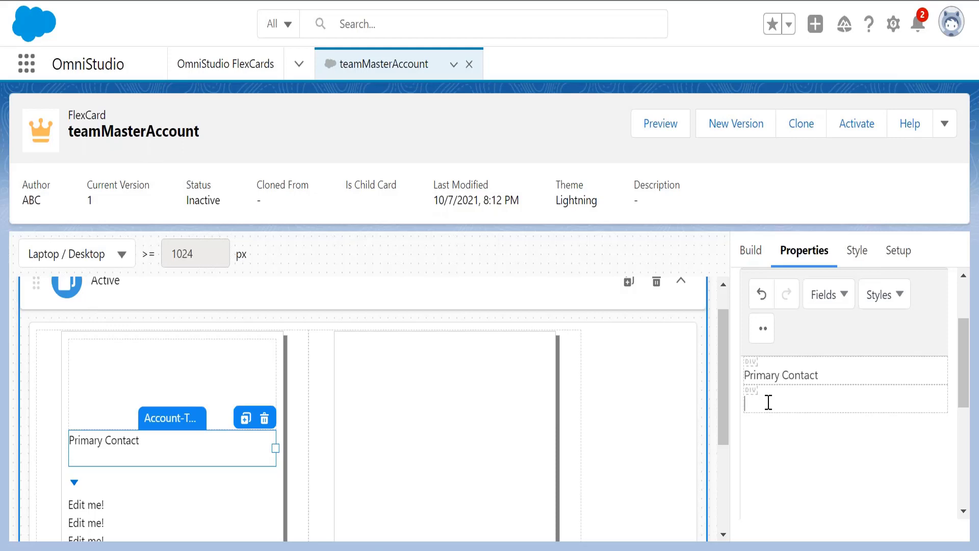
pyautogui.click(844, 296)
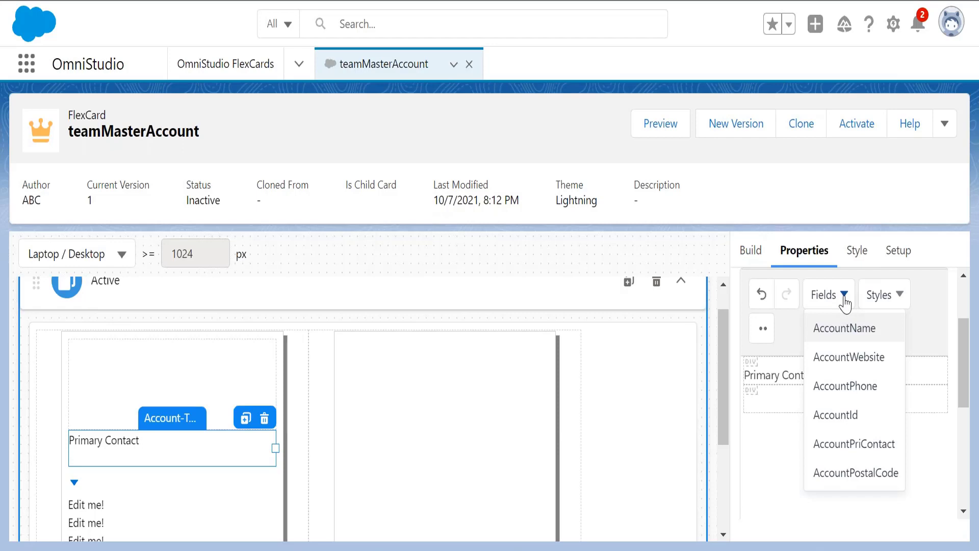
pyautogui.click(861, 445)
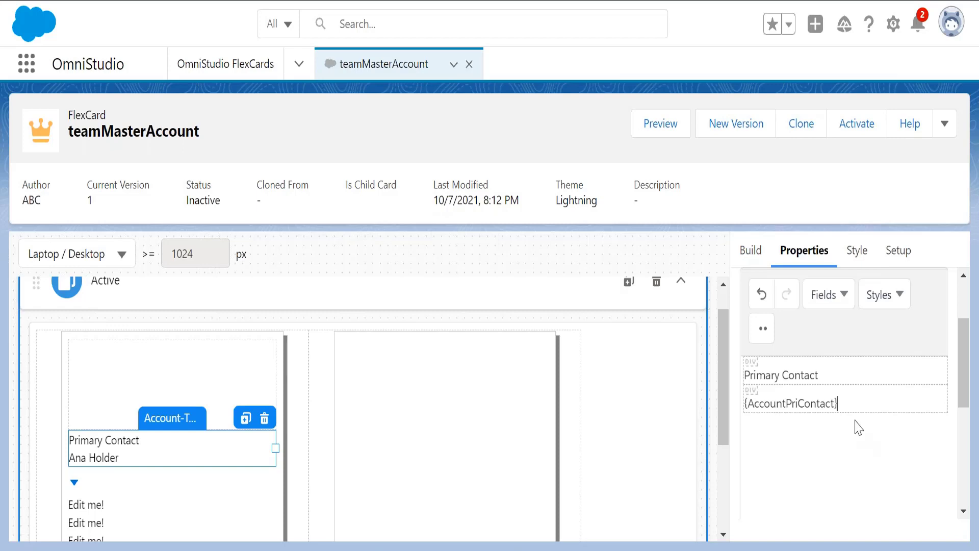
# - Apply the Uppercase body style to the "Primary Contact" line of the text element
pyautogui.moveTo(830, 379); pyautogui.dragTo(743, 379)
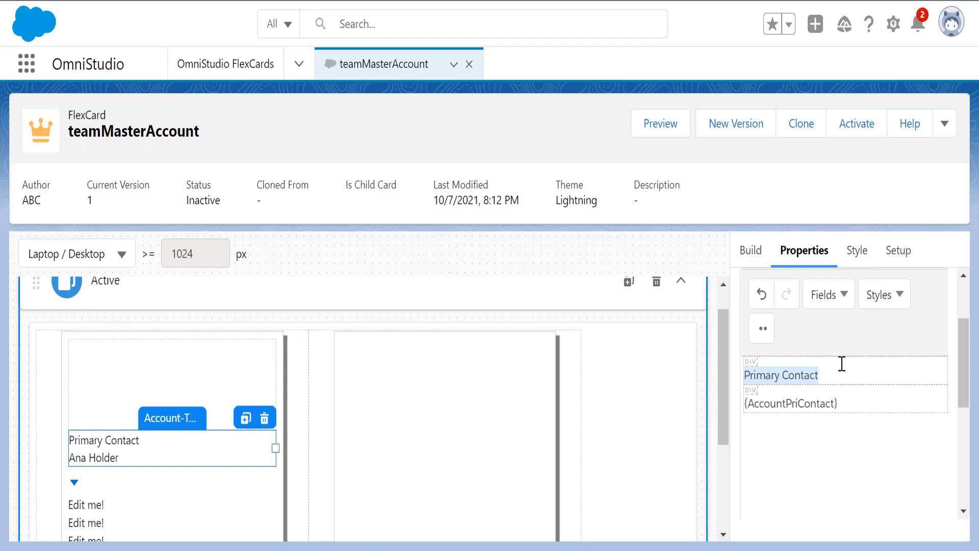
pyautogui.click(890, 301)
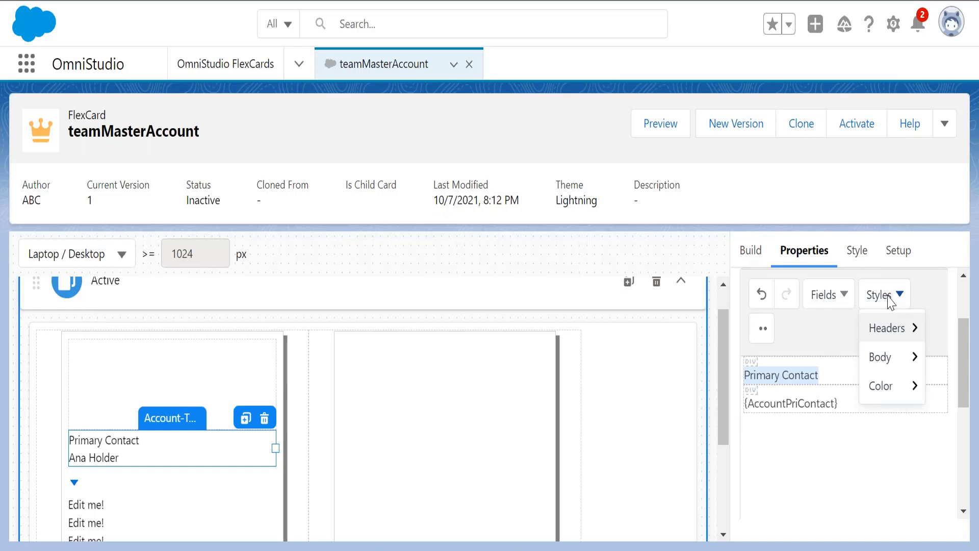
pyautogui.moveTo(891, 365)
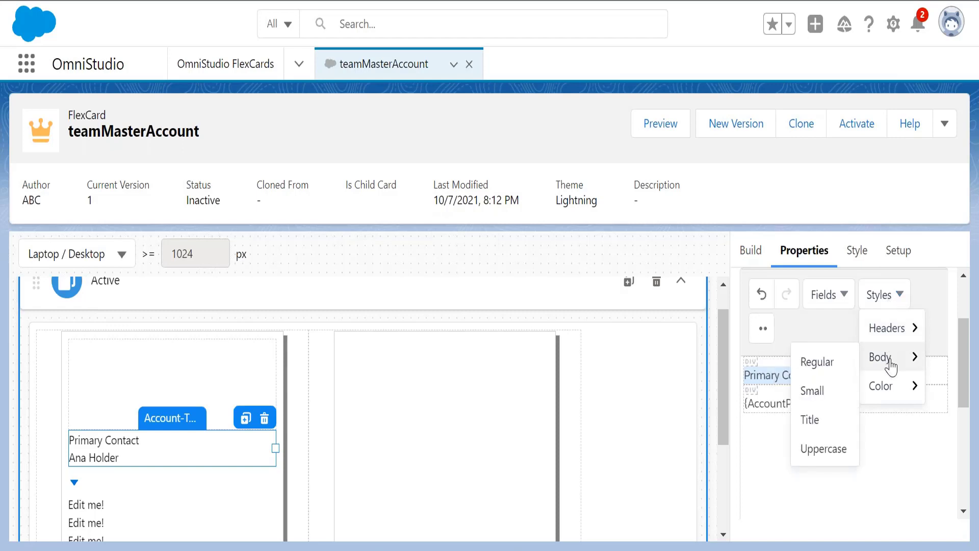
pyautogui.moveTo(888, 386)
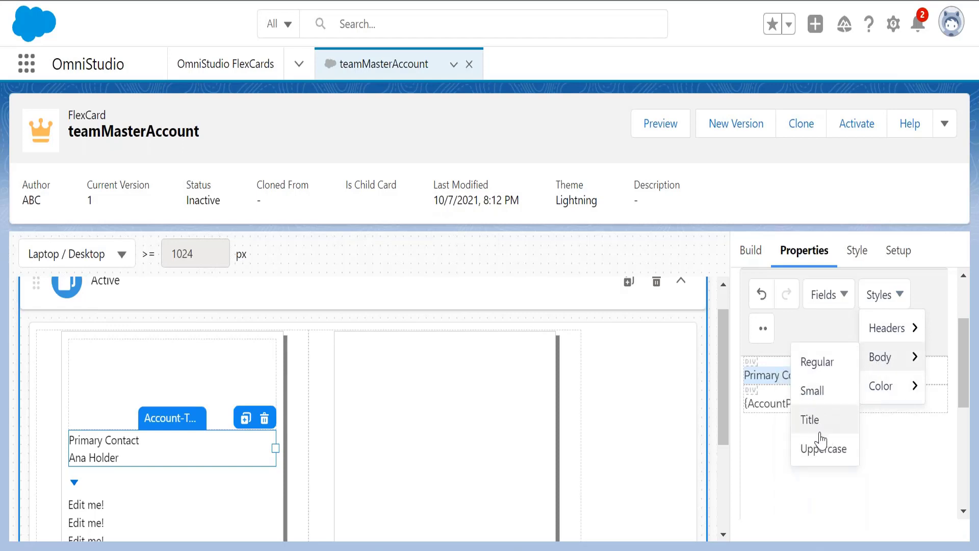
pyautogui.click(819, 454)
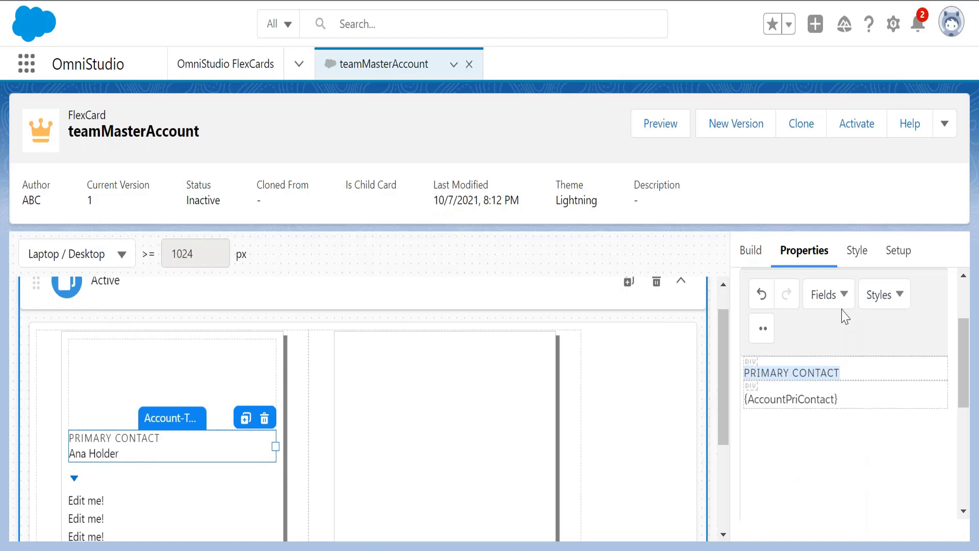
# - Check which body style is applied to the "Primary Contact" line
pyautogui.click(841, 293)
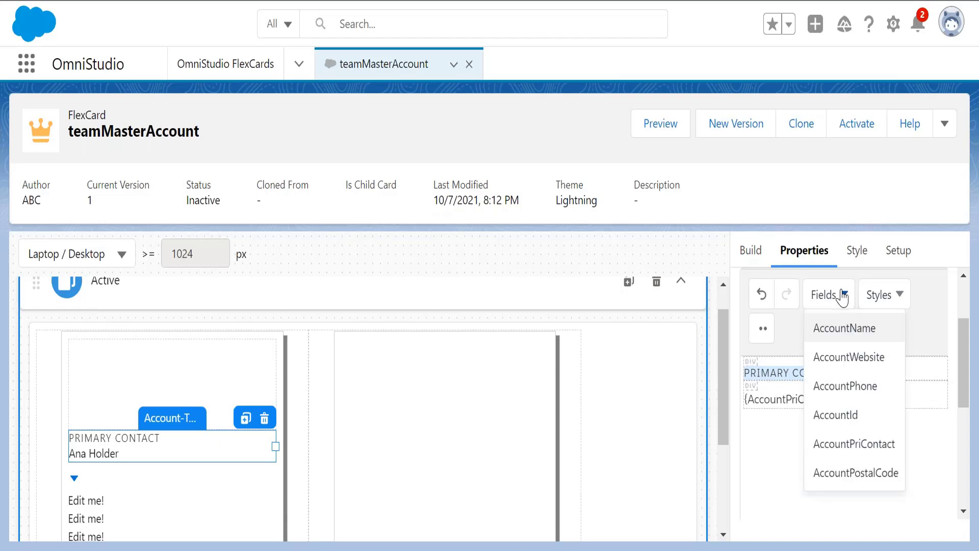
pyautogui.click(873, 295)
pyautogui.moveTo(883, 365)
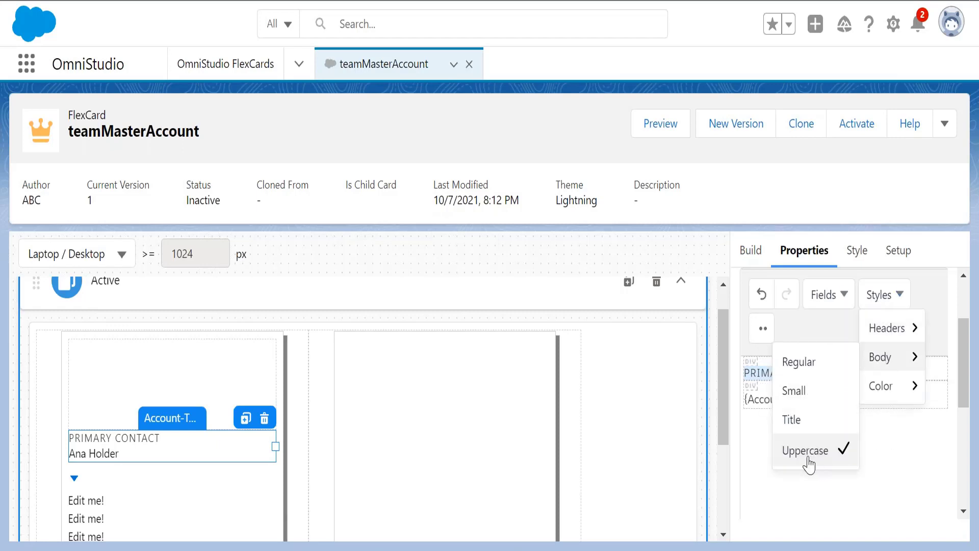
pyautogui.click(899, 484)
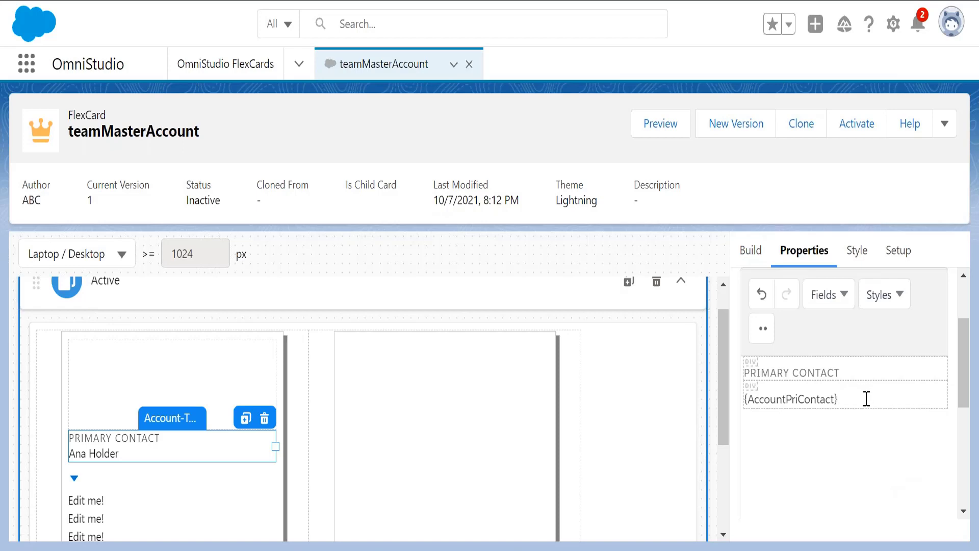
pyautogui.moveTo(866, 398); pyautogui.dragTo(745, 403)
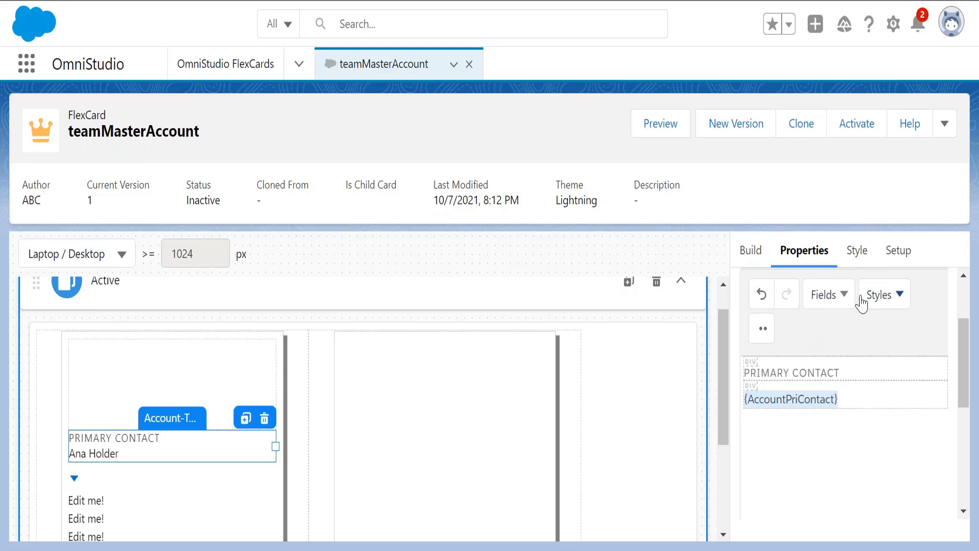
pyautogui.click(845, 299)
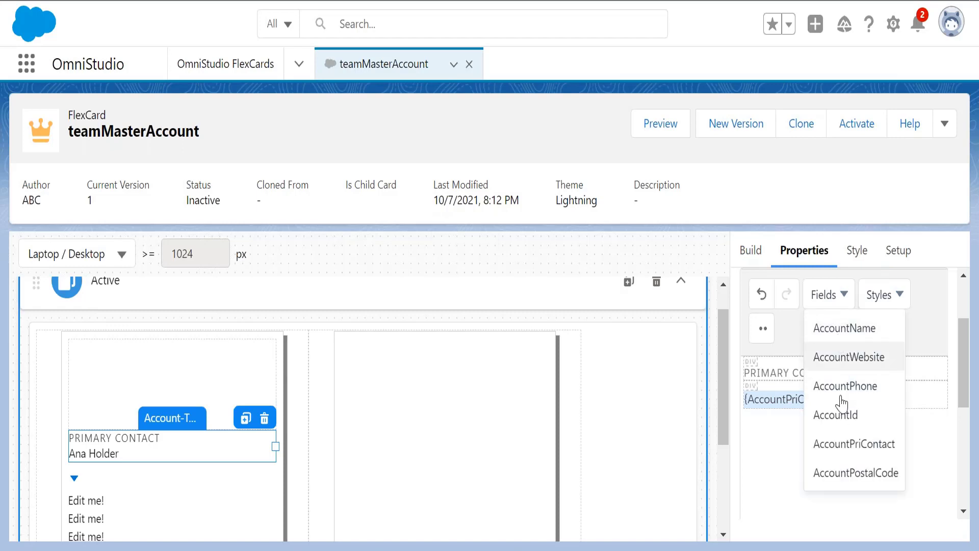
pyautogui.click(931, 322)
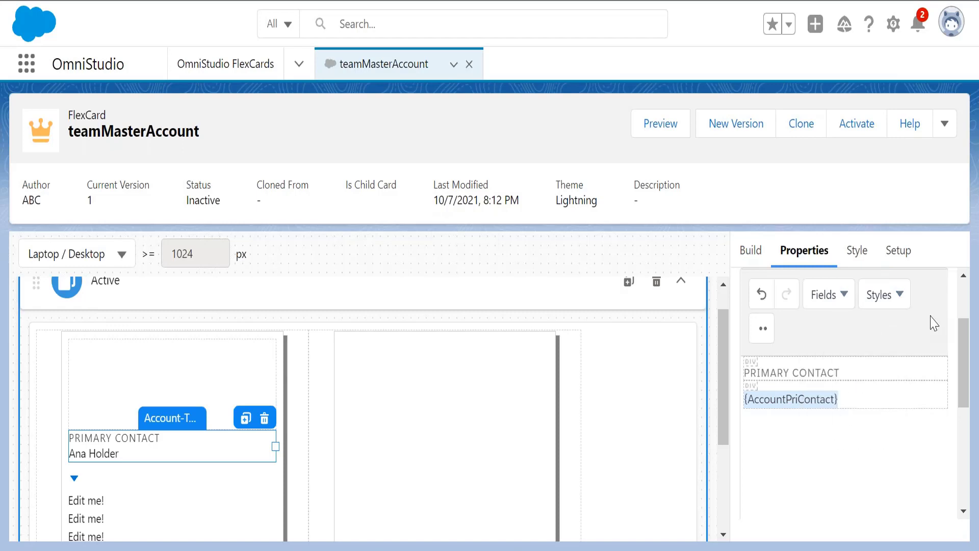
pyautogui.click(908, 303)
pyautogui.moveTo(898, 334)
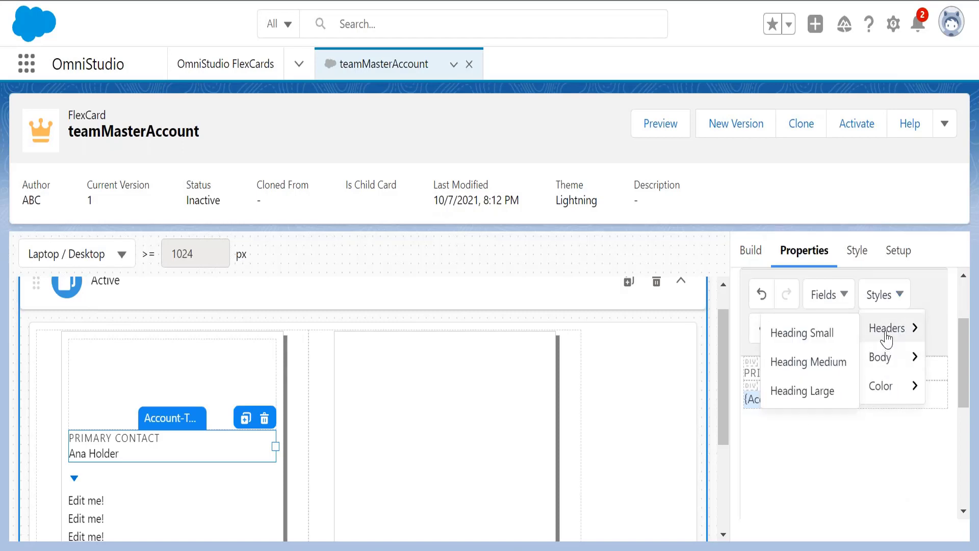
pyautogui.moveTo(885, 354)
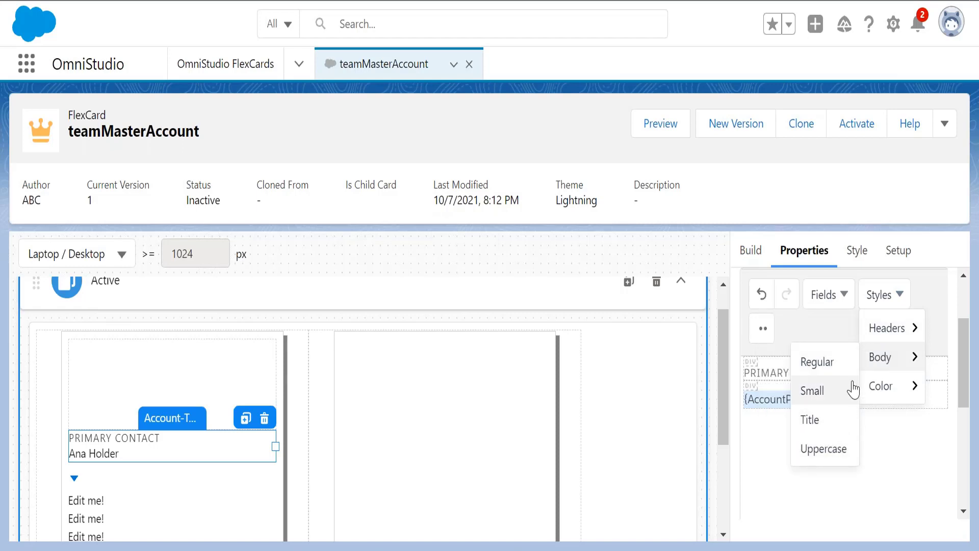
pyautogui.click(765, 461)
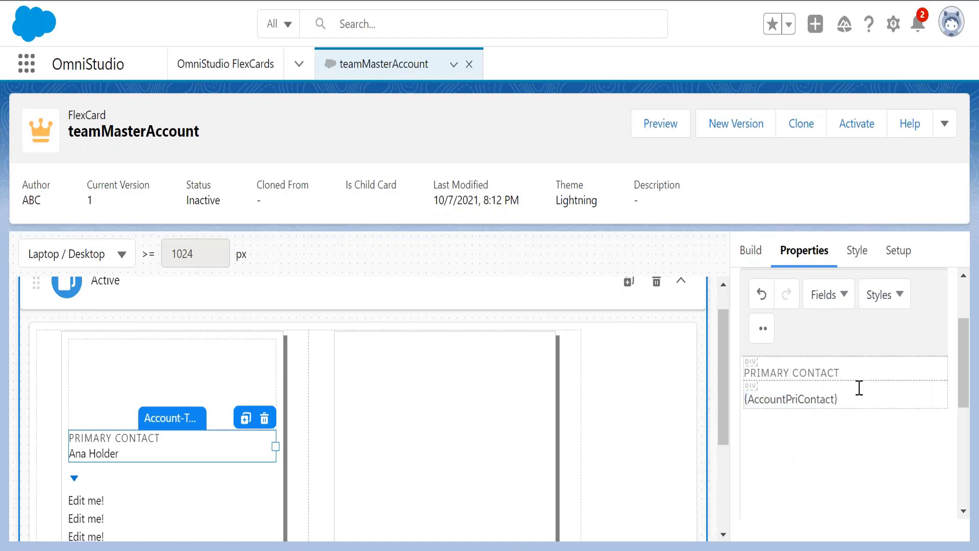
# - Try to set the font size of the {AccountPriContact} line to 12pt using the expanded formatting options
pyautogui.moveTo(839, 400); pyautogui.dragTo(747, 399)
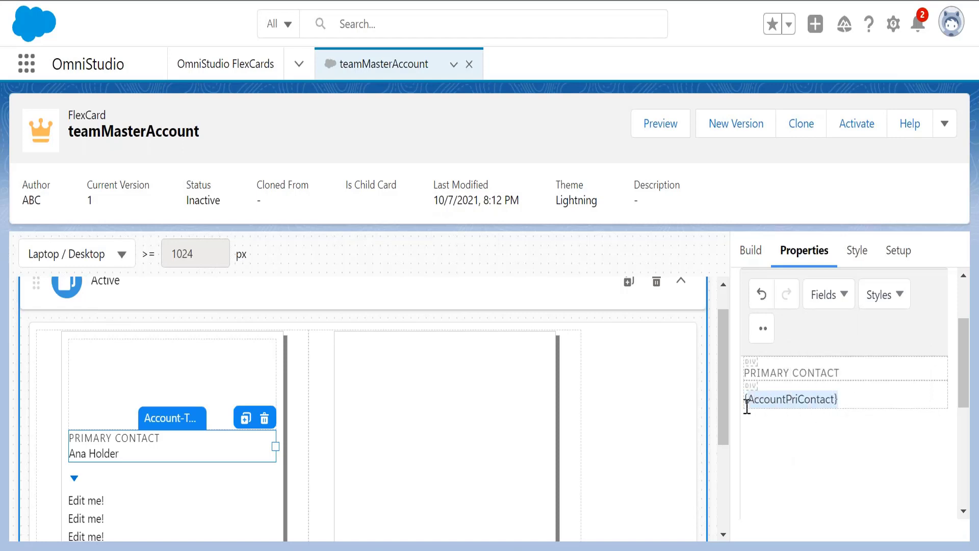
pyautogui.click(763, 341)
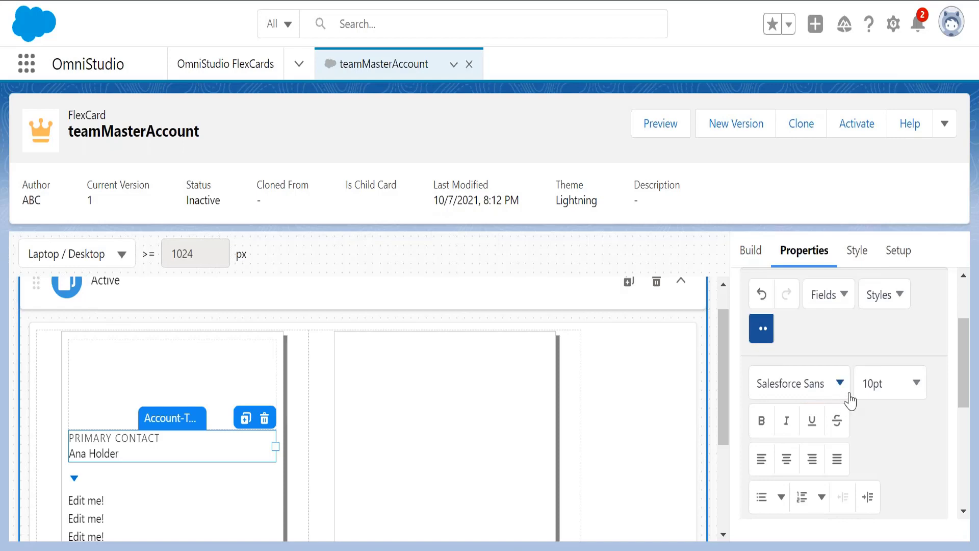
pyautogui.click(903, 382)
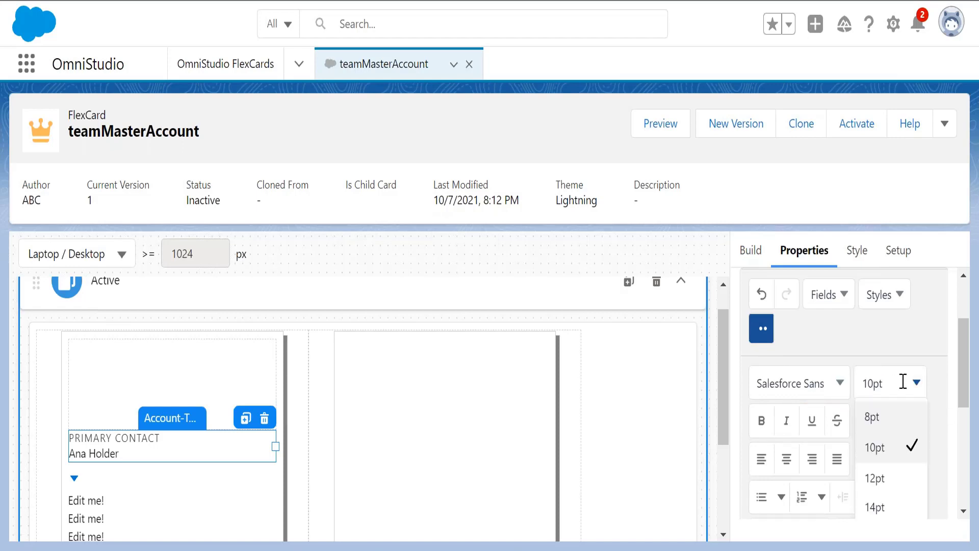
pyautogui.click(892, 481)
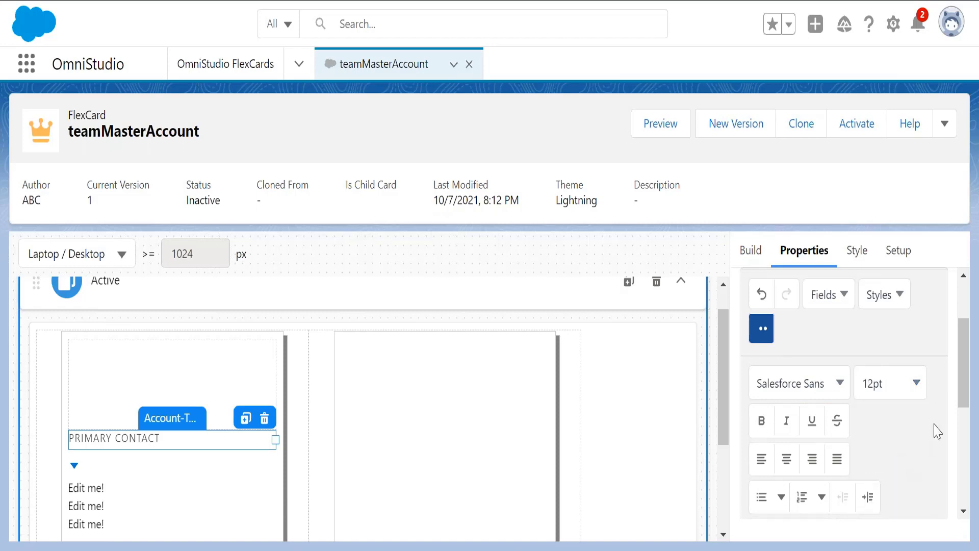
pyautogui.moveTo(964, 373); pyautogui.dragTo(966, 443)
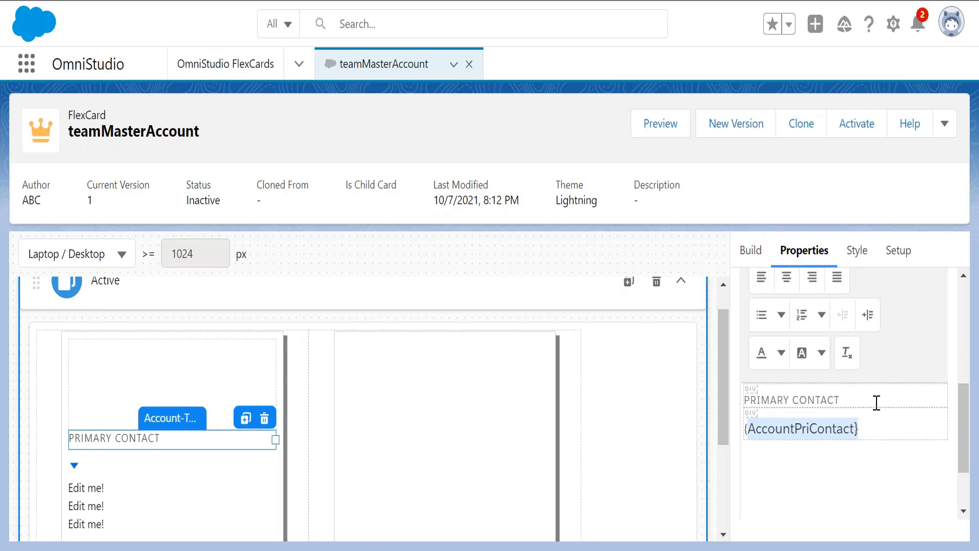
# - Set the font size of the entire {AccountPriContact} field, including both braces, to 12pt
pyautogui.moveTo(877, 403); pyautogui.dragTo(748, 401)
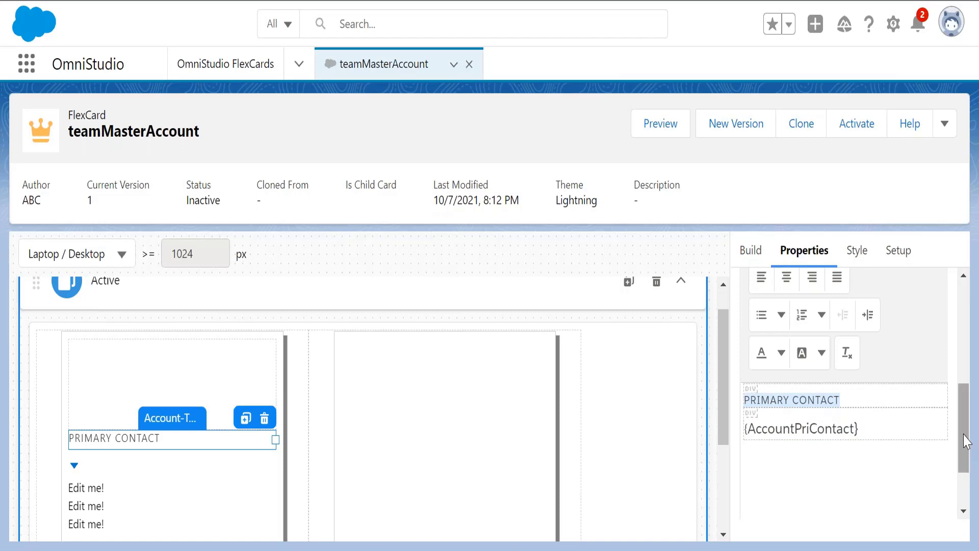
pyautogui.moveTo(967, 441); pyautogui.dragTo(968, 431)
pyautogui.moveTo(871, 459); pyautogui.dragTo(738, 465)
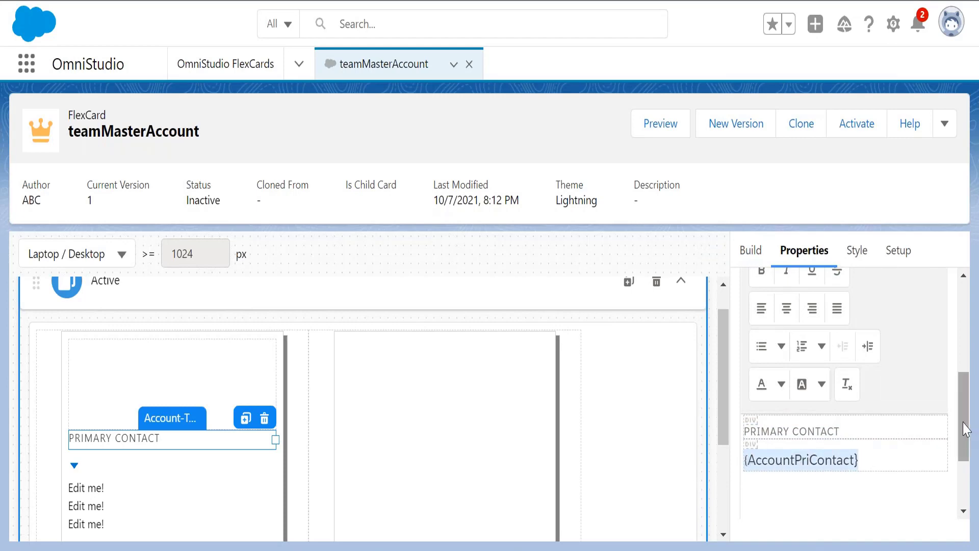
pyautogui.moveTo(965, 429)
pyautogui.mouseDown()
pyautogui.moveTo(962, 391)
pyautogui.moveTo(966, 410)
pyautogui.mouseUp()
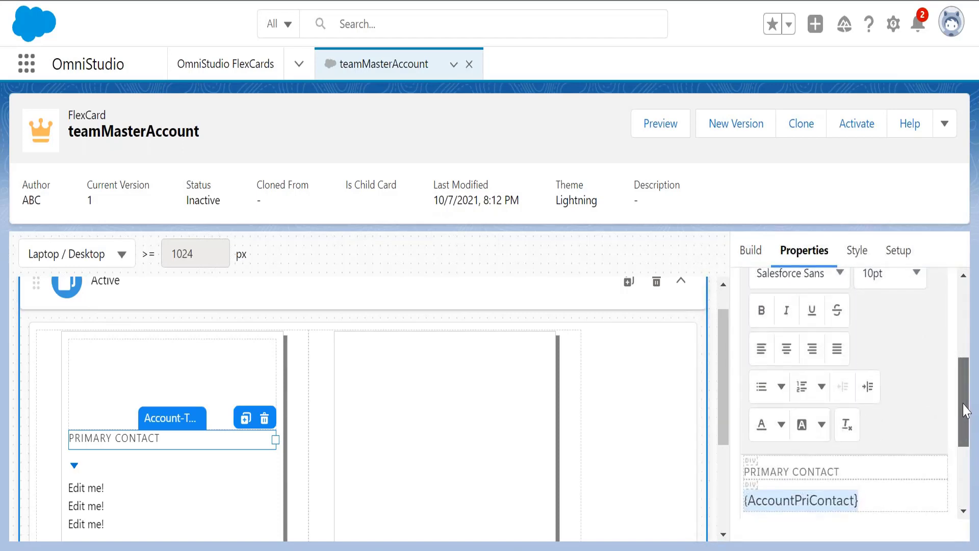
pyautogui.moveTo(966, 410)
pyautogui.mouseDown()
pyautogui.moveTo(966, 419)
pyautogui.moveTo(965, 403)
pyautogui.mouseUp()
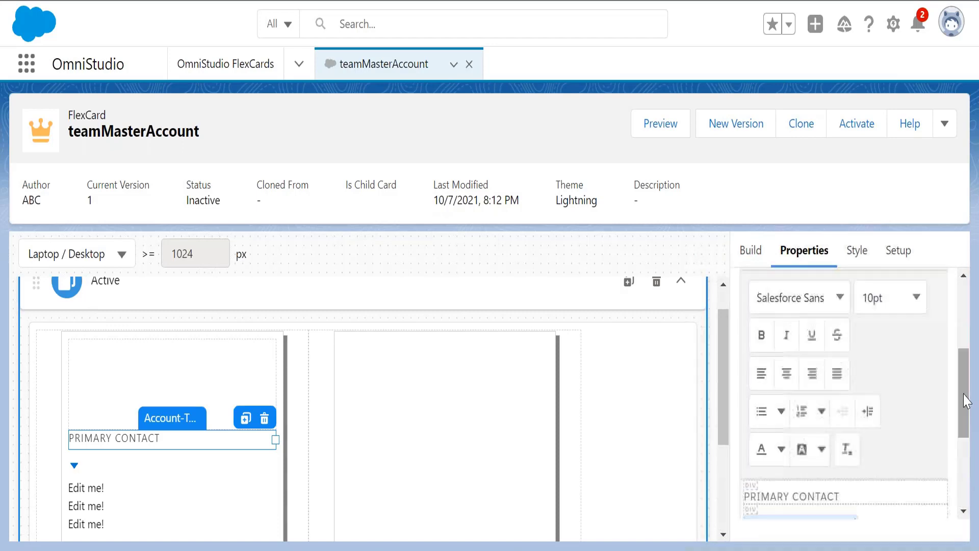
pyautogui.click(905, 296)
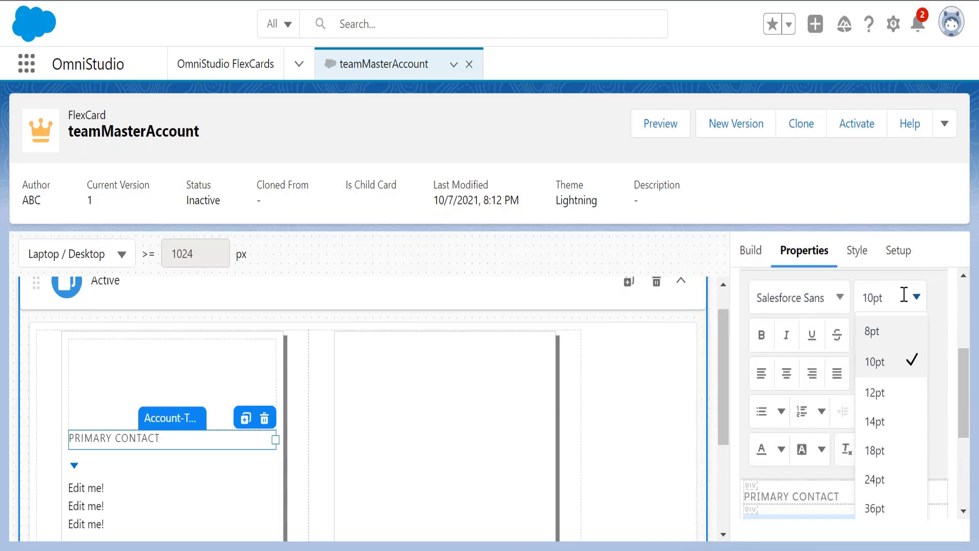
pyautogui.click(898, 395)
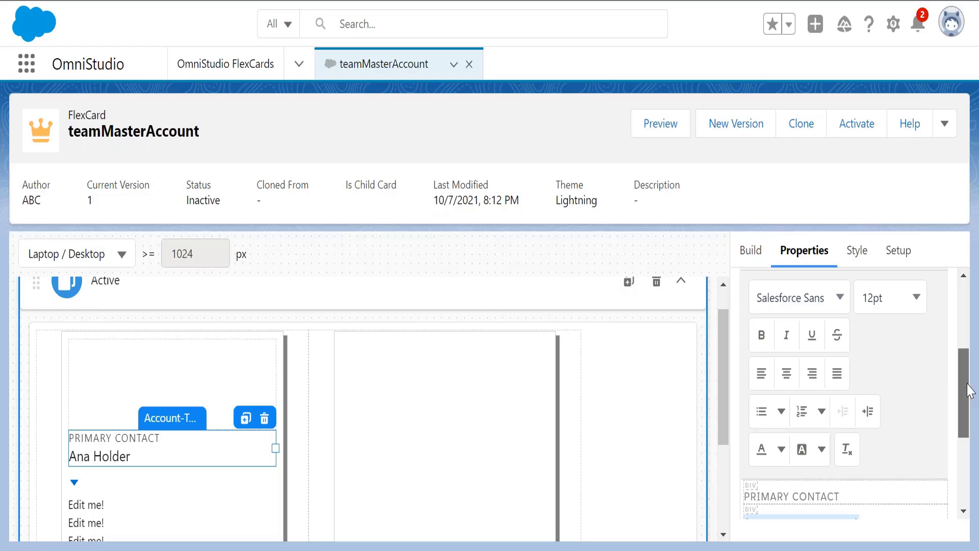
pyautogui.moveTo(969, 390); pyautogui.dragTo(969, 417)
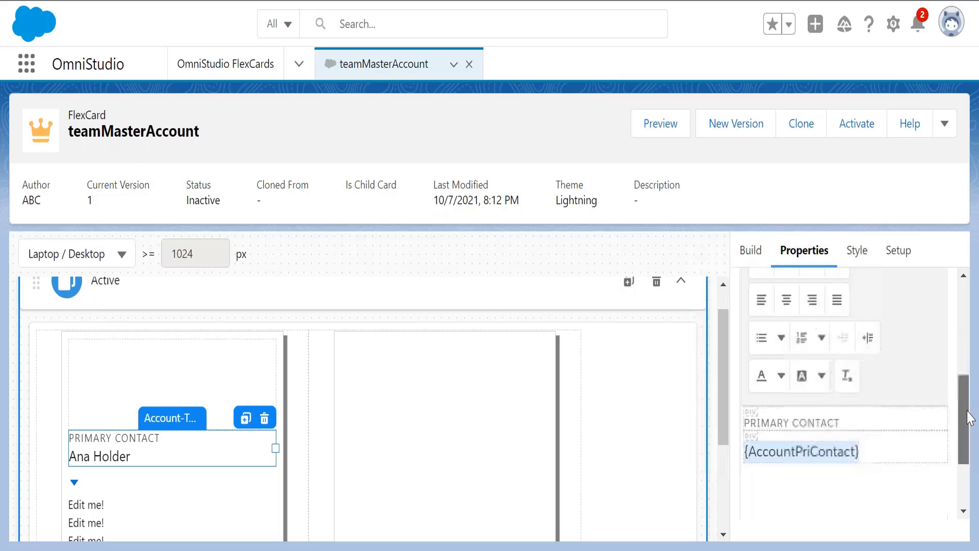
pyautogui.click(825, 491)
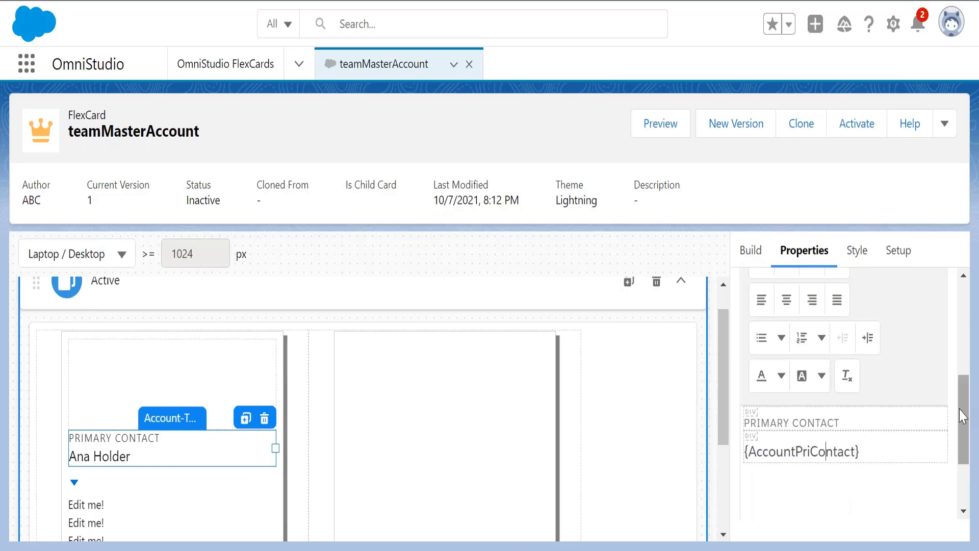
# - Set the font size of the "Primary Contact" label line to 10pt
pyautogui.moveTo(963, 411)
pyautogui.mouseDown()
pyautogui.moveTo(964, 394)
pyautogui.moveTo(963, 410)
pyautogui.mouseUp()
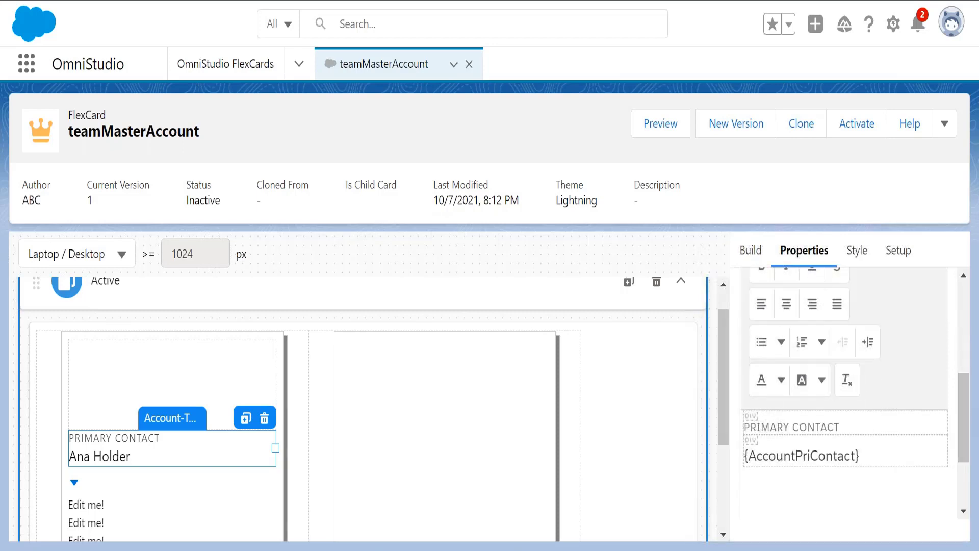
pyautogui.moveTo(841, 429); pyautogui.dragTo(744, 429)
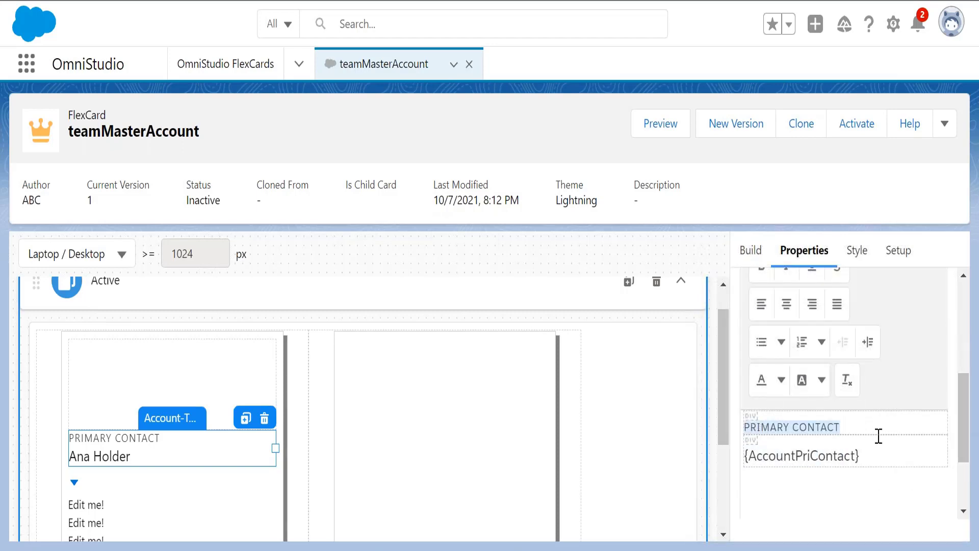
pyautogui.moveTo(966, 426); pyautogui.dragTo(970, 406)
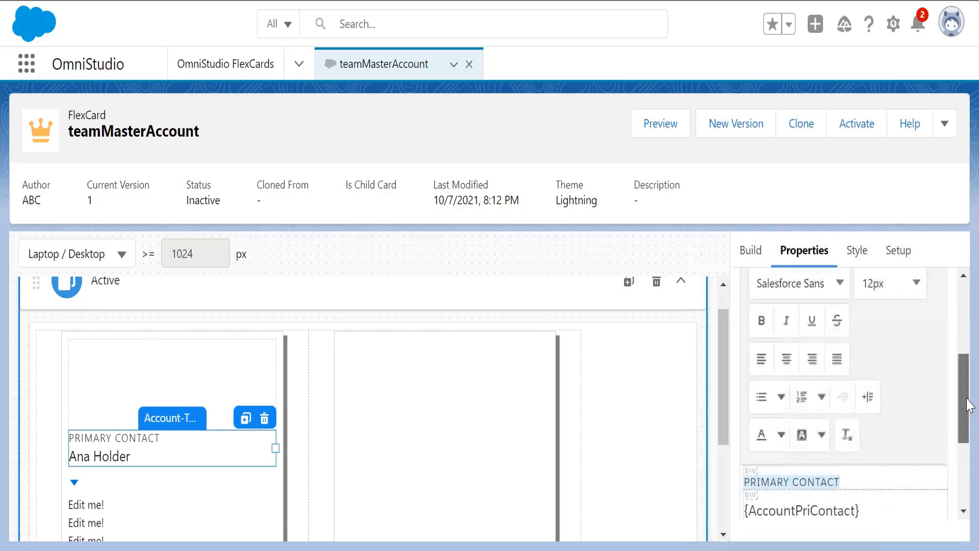
pyautogui.click(912, 281)
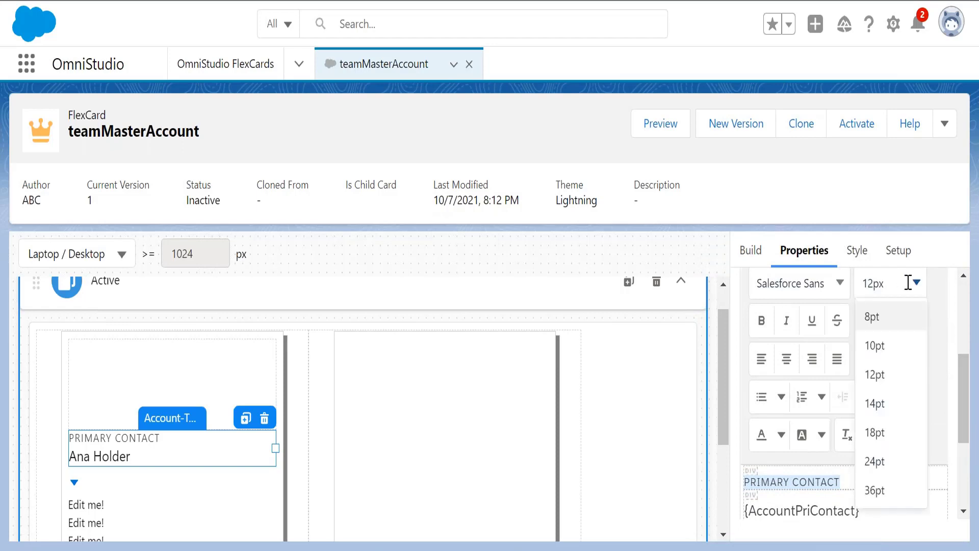
pyautogui.click(891, 360)
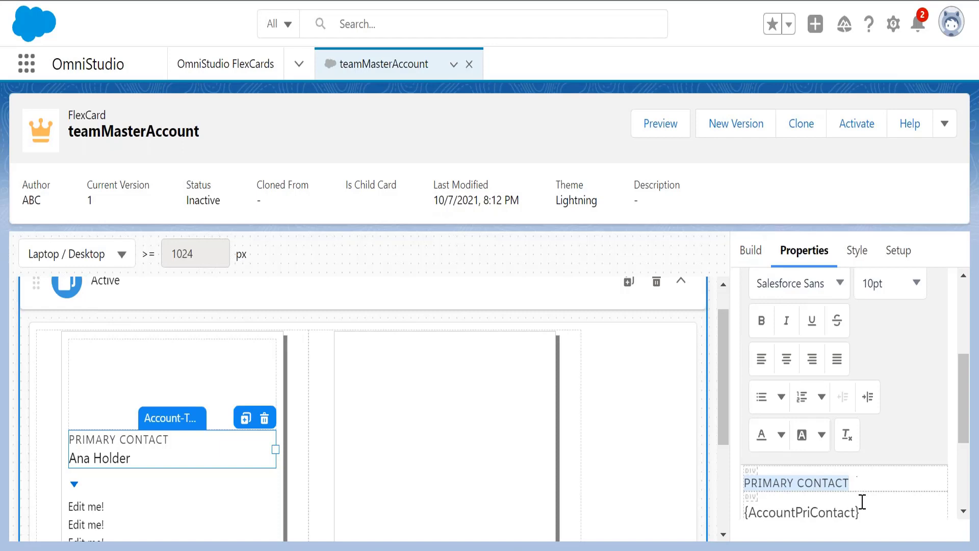
# - Reselect the {AccountPriContact} field in the text editor and check its font size
pyautogui.click(862, 502)
pyautogui.moveTo(862, 502); pyautogui.dragTo(737, 510)
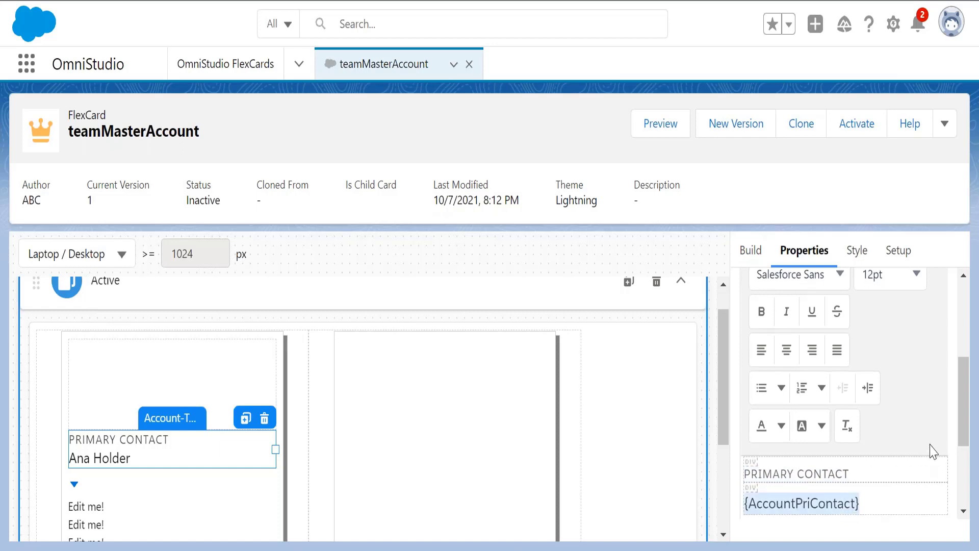
pyautogui.scroll(1, 969, 411)
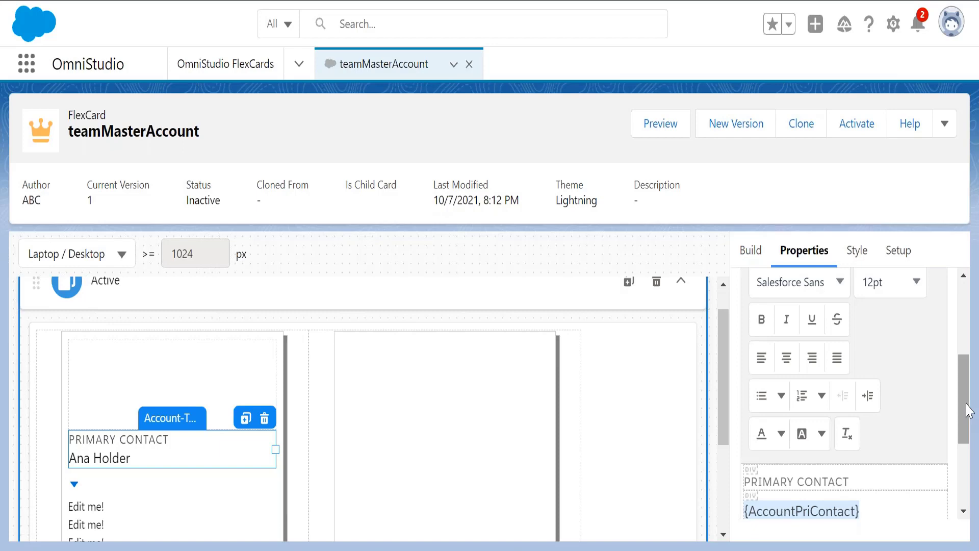
pyautogui.moveTo(969, 411); pyautogui.dragTo(969, 436)
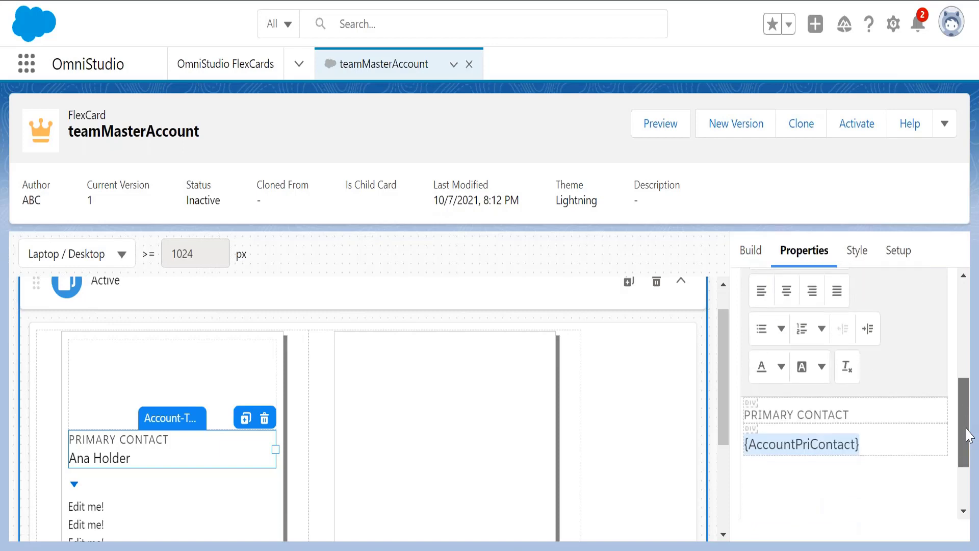
# - Check the font sizes of the {AccountPriContact} field and the "Primary Contact" label in the text editor
pyautogui.click(885, 444)
pyautogui.scroll(1, 964, 419)
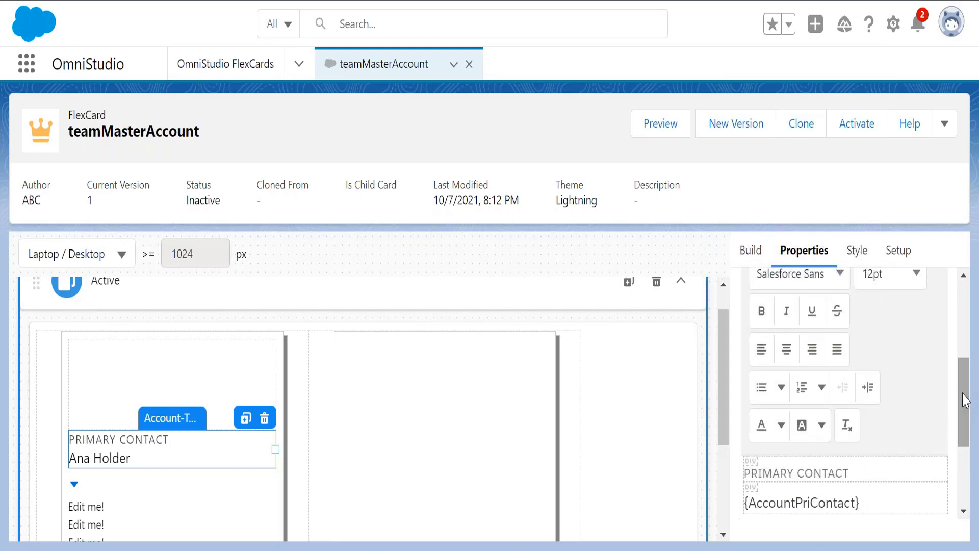
pyautogui.moveTo(874, 471); pyautogui.dragTo(745, 475)
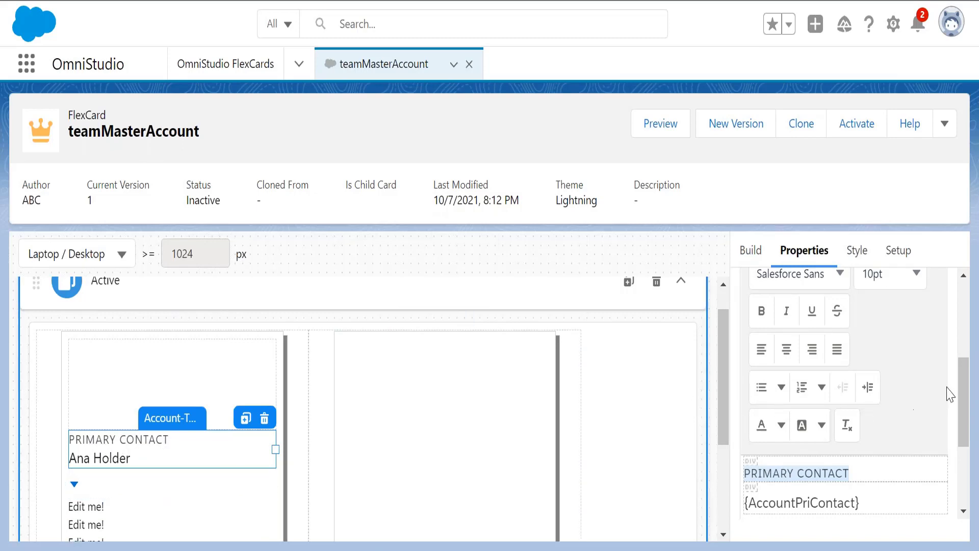
pyautogui.moveTo(724, 354); pyautogui.dragTo(723, 402)
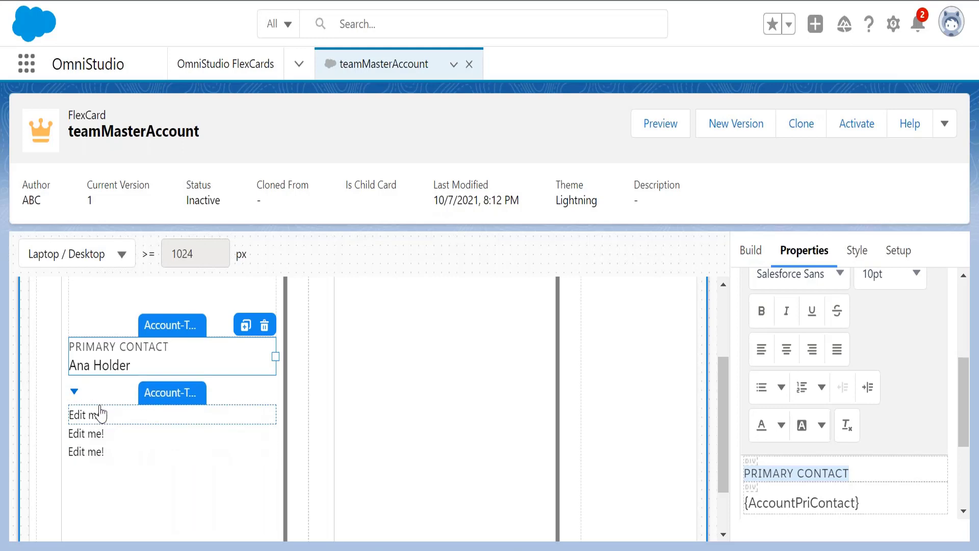
pyautogui.click(109, 353)
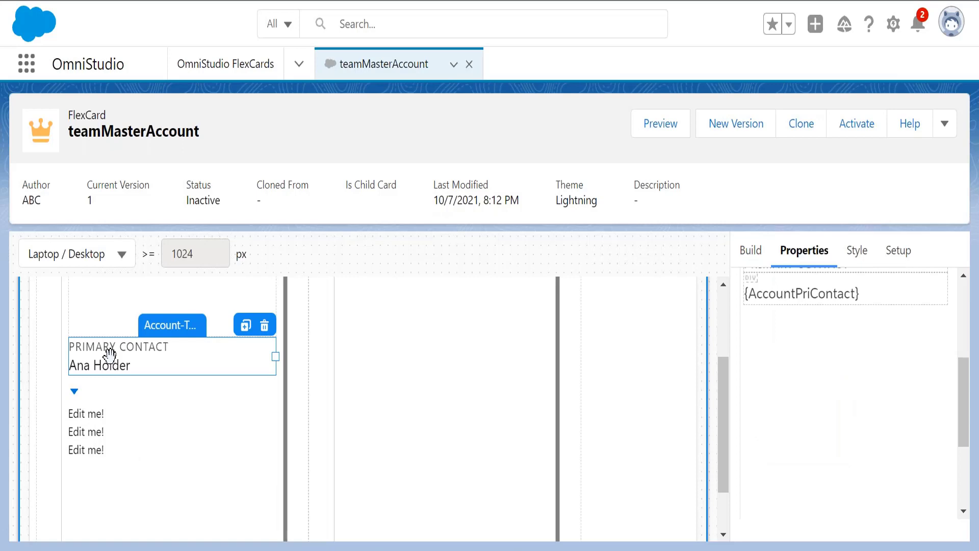
# - Replace the placeholder text of the text element directly below the Primary Contact block with "Phone"
pyautogui.click(104, 418)
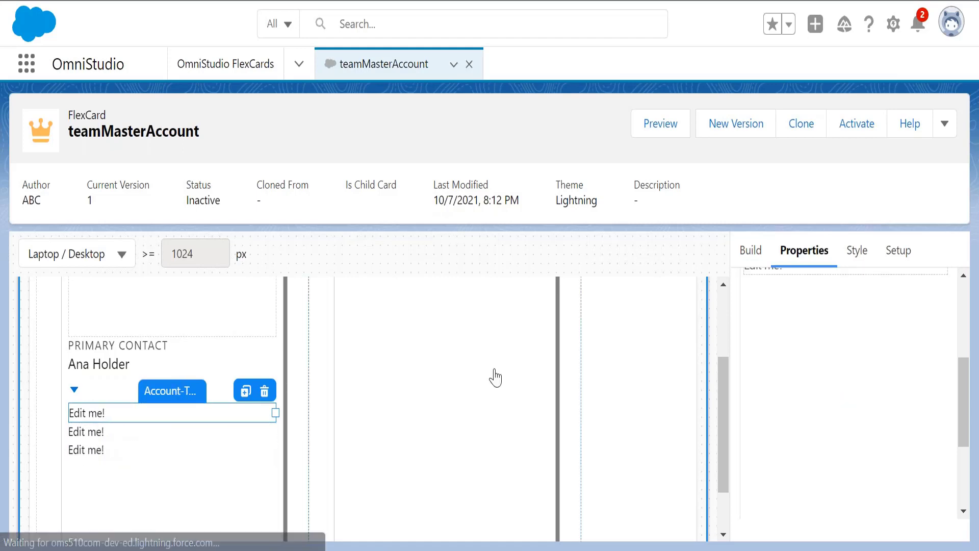
pyautogui.moveTo(964, 393); pyautogui.dragTo(963, 334)
pyautogui.click(807, 422)
pyautogui.moveTo(808, 422); pyautogui.dragTo(737, 445)
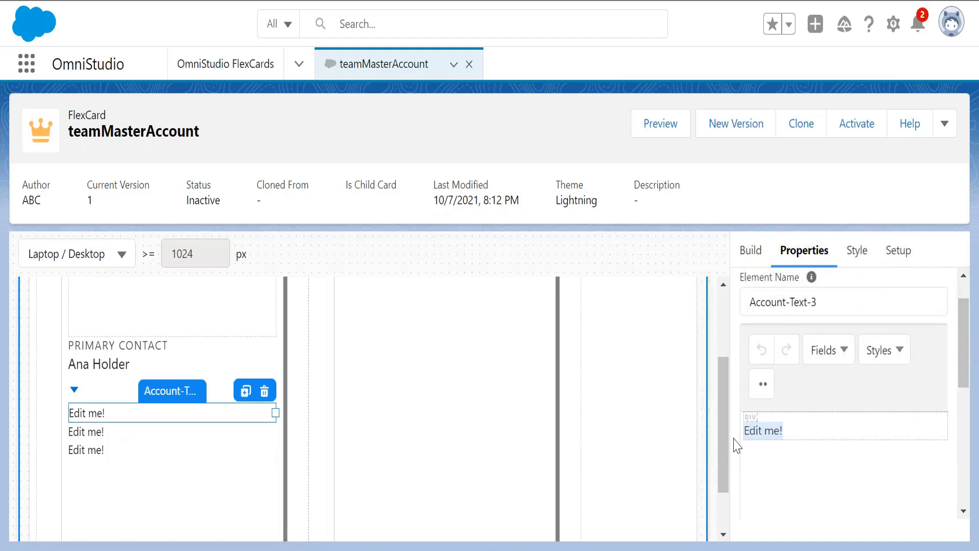
pyautogui.write('Phone')
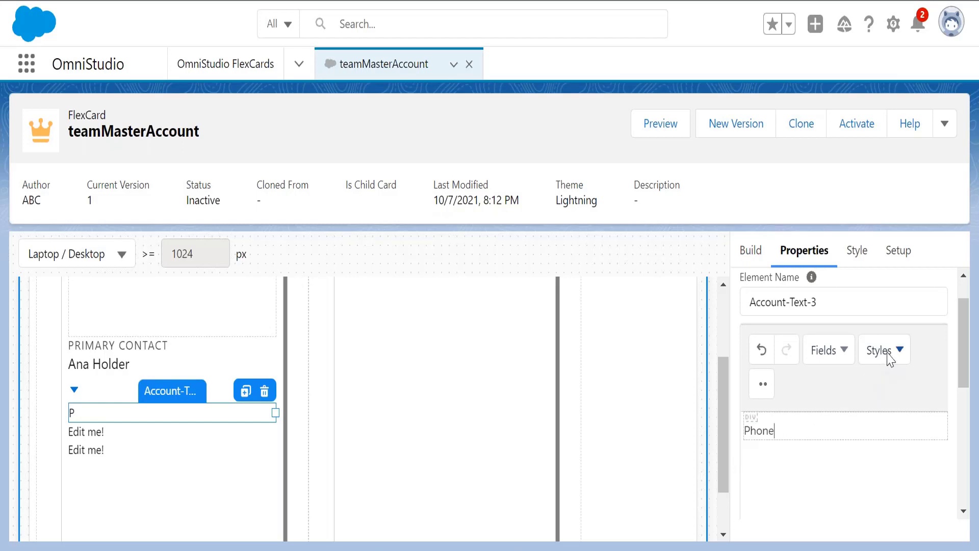
# - Apply the Uppercase body style to the "Phone" label
pyautogui.moveTo(778, 431); pyautogui.dragTo(728, 444)
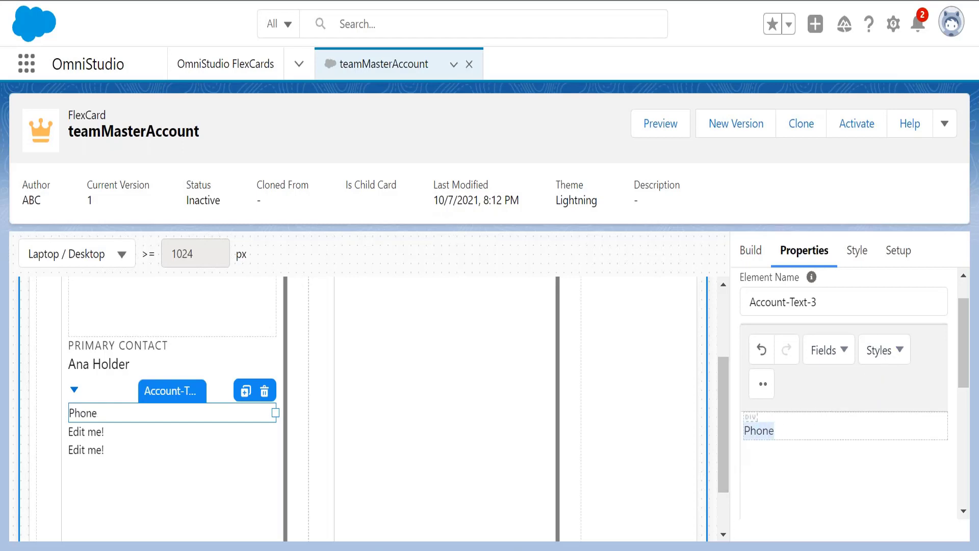
pyautogui.click(899, 350)
pyautogui.moveTo(881, 411)
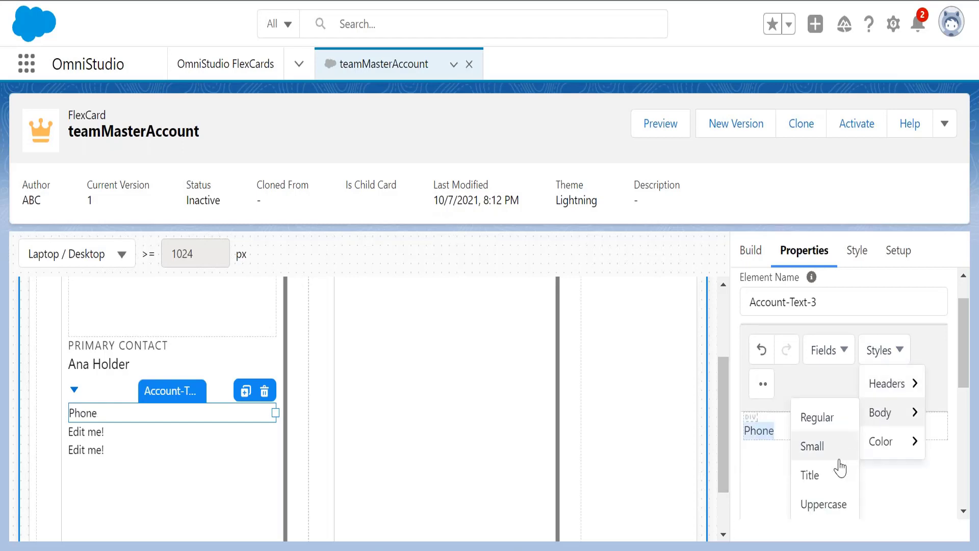
pyautogui.click(830, 504)
# - Insert the AccountPhone field on a new line under the "Phone" label
pyautogui.click(805, 428)
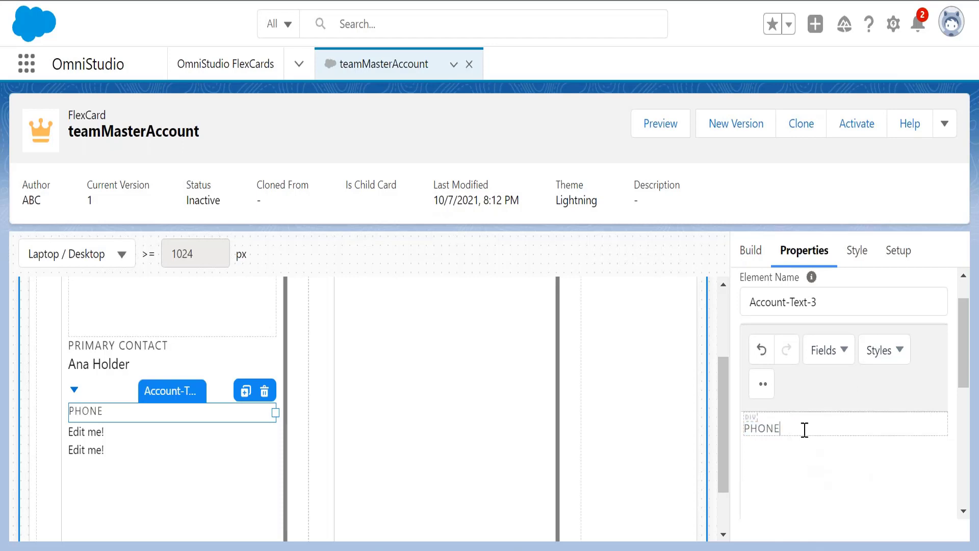
pyautogui.press('Return')
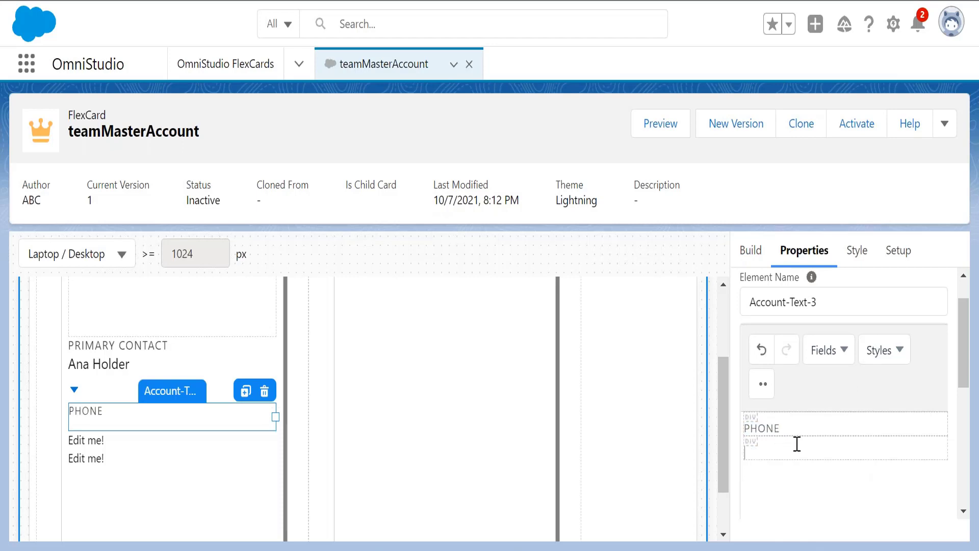
pyautogui.click(824, 350)
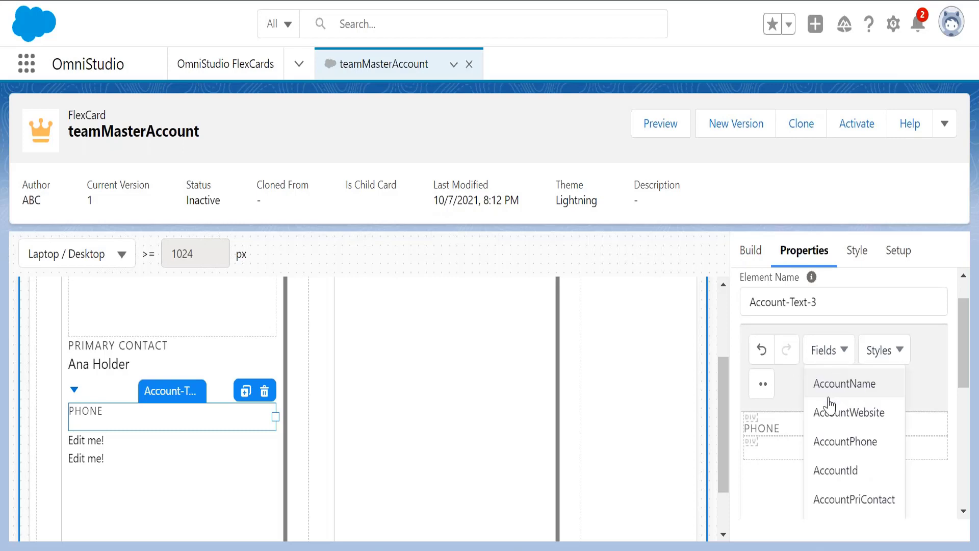
pyautogui.click(837, 443)
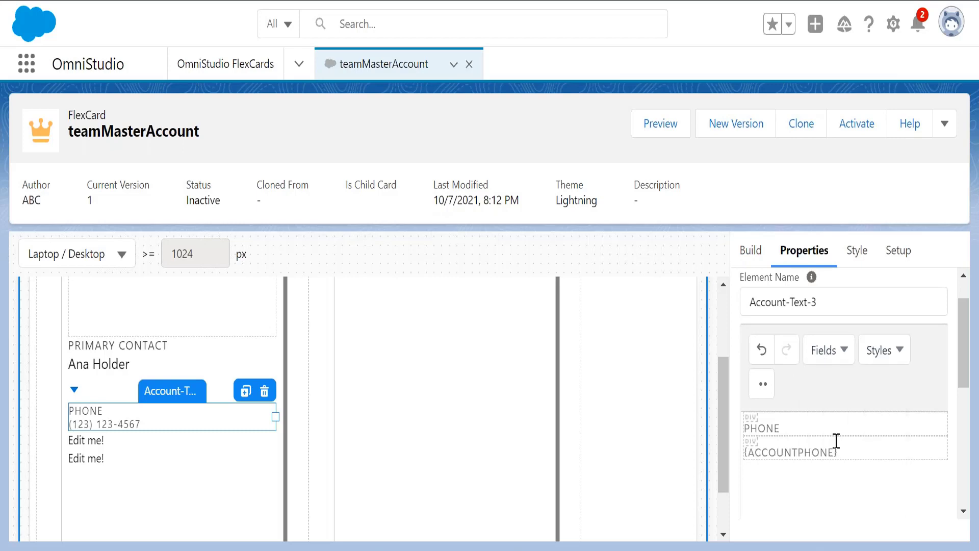
# - Set the font size of the "Phone" label to 10pt using the expanded formatting options
pyautogui.moveTo(806, 428); pyautogui.dragTo(746, 431)
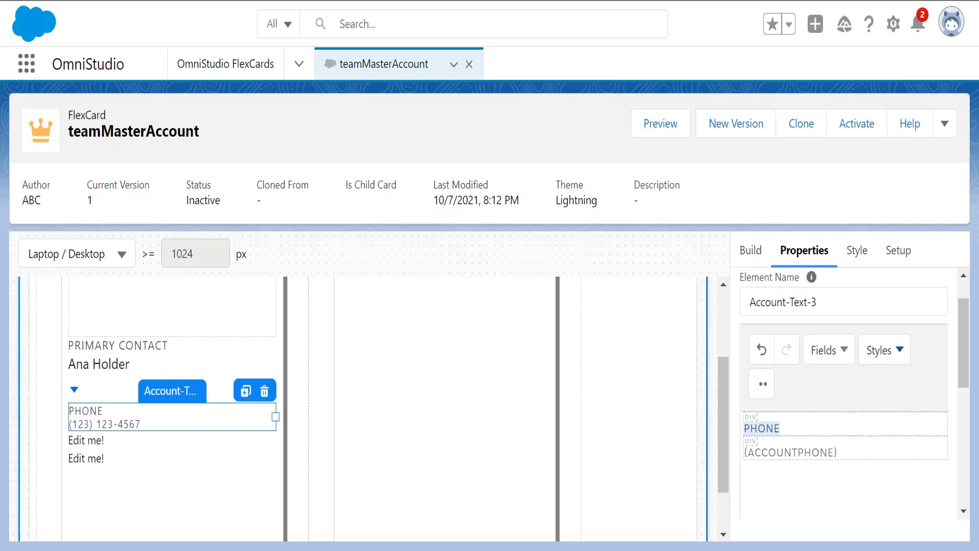
pyautogui.click(762, 385)
pyautogui.click(879, 434)
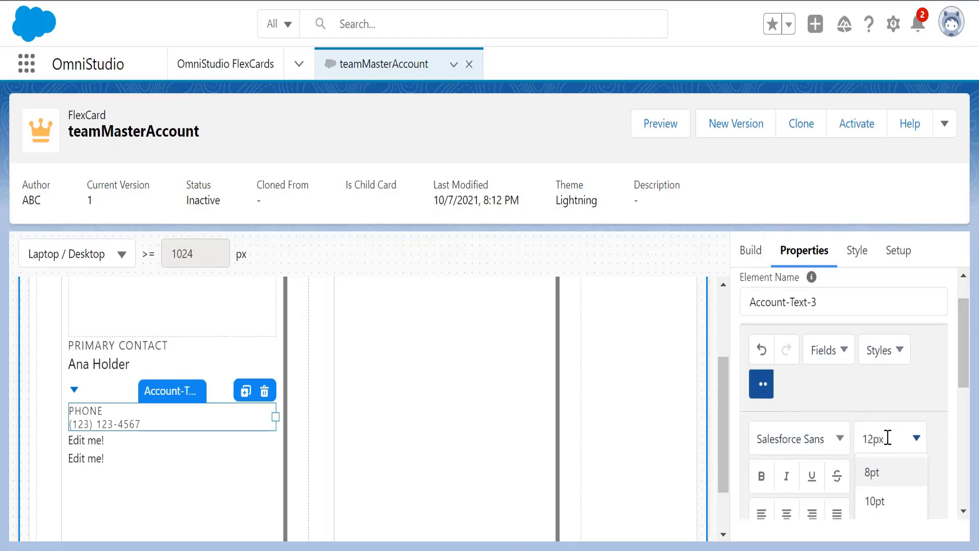
pyautogui.click(883, 499)
# - Set the font size of the {AccountPhone} line to 12pt
pyautogui.scroll(-3, 946, 407)
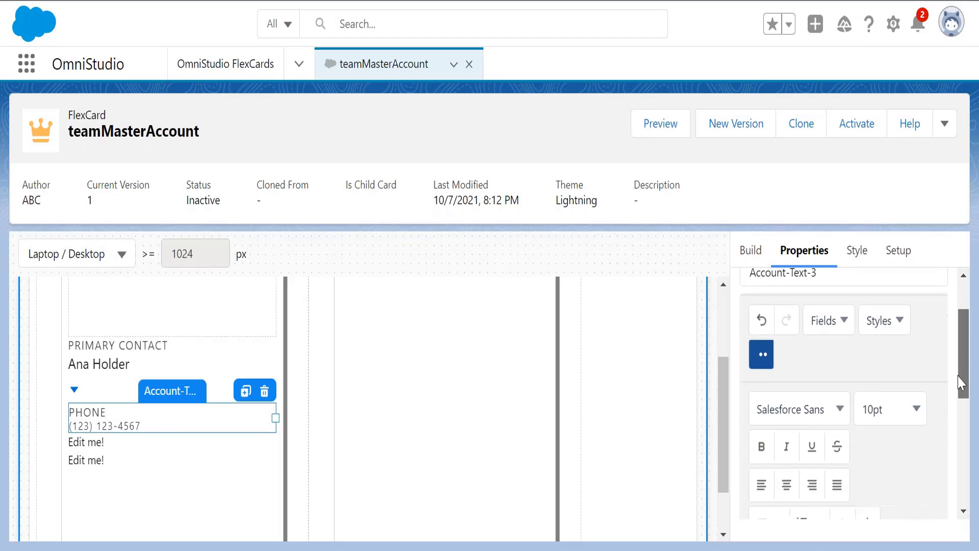
pyautogui.moveTo(968, 404); pyautogui.dragTo(968, 434)
pyautogui.moveTo(866, 470); pyautogui.dragTo(740, 470)
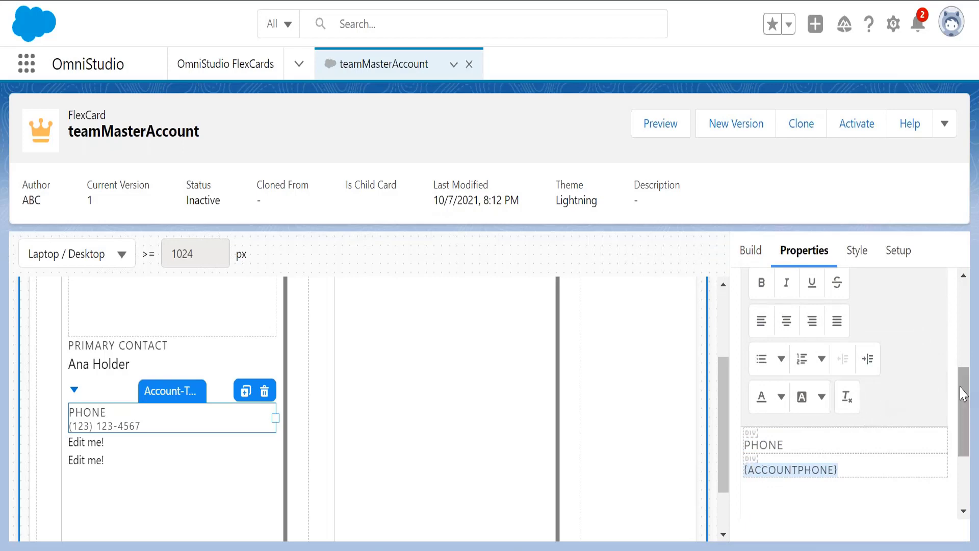
pyautogui.moveTo(964, 382); pyautogui.dragTo(964, 369)
pyautogui.click(910, 309)
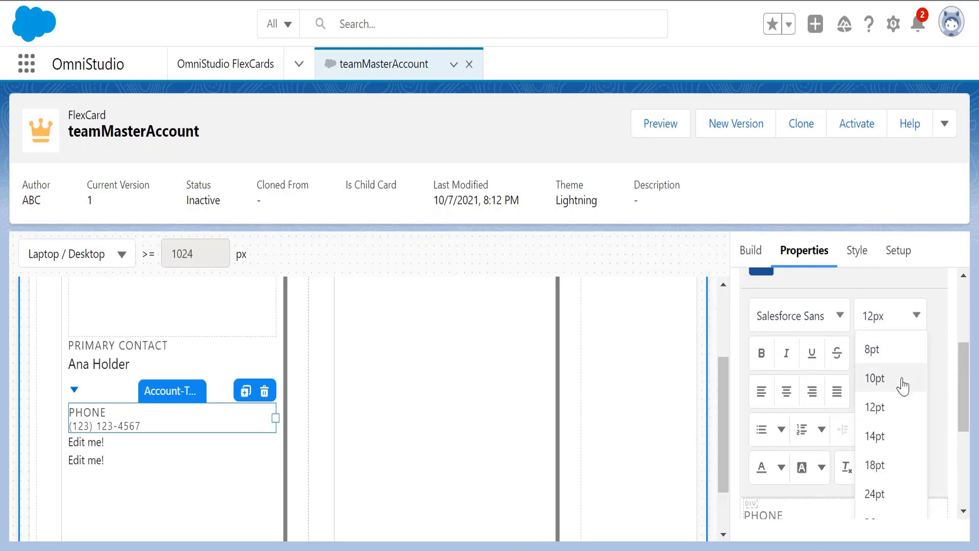
pyautogui.click(900, 409)
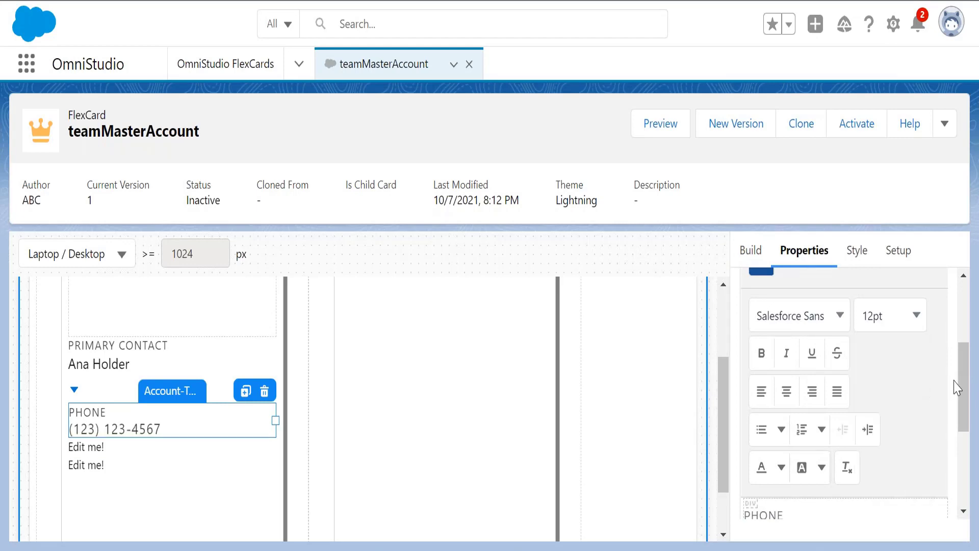
# - Try to apply the Regular body style to the {AccountPhone} field
pyautogui.scroll(-2, 966, 376)
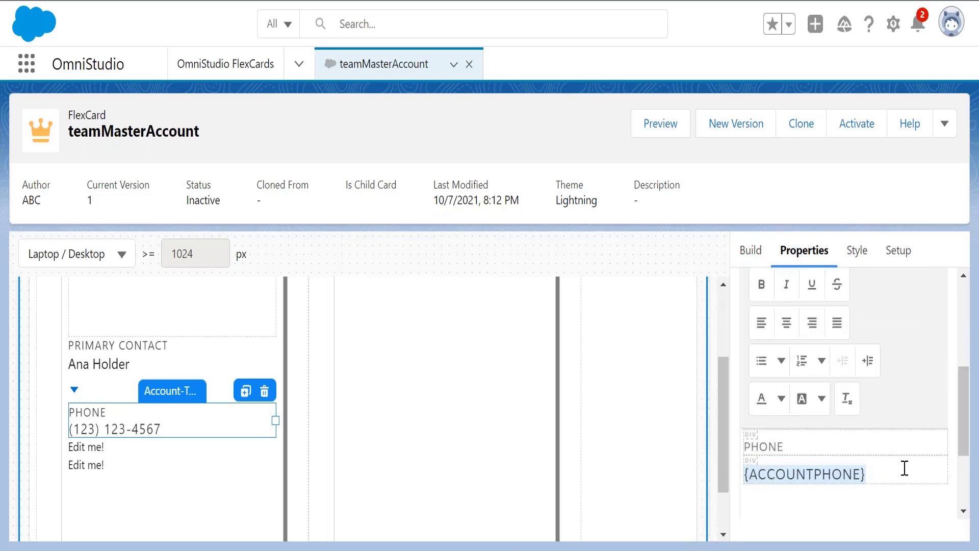
pyautogui.moveTo(905, 468); pyautogui.dragTo(735, 472)
pyautogui.moveTo(960, 422); pyautogui.dragTo(964, 378)
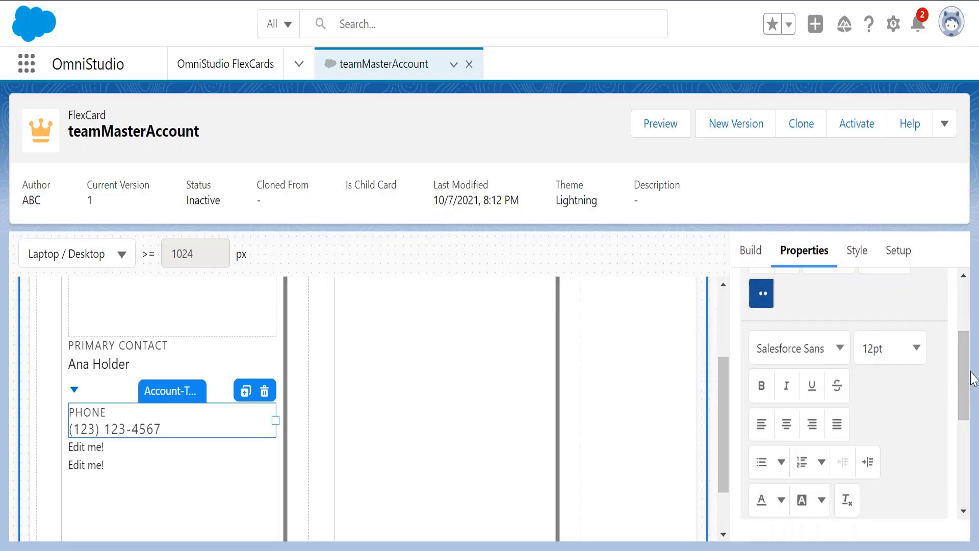
pyautogui.click(761, 296)
pyautogui.scroll(3, 962, 371)
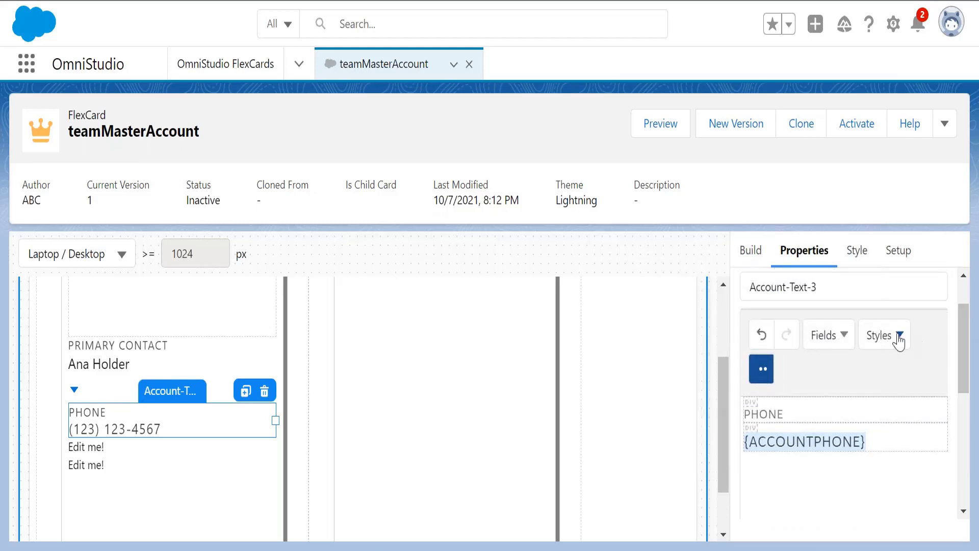
pyautogui.click(900, 341)
pyautogui.moveTo(881, 399)
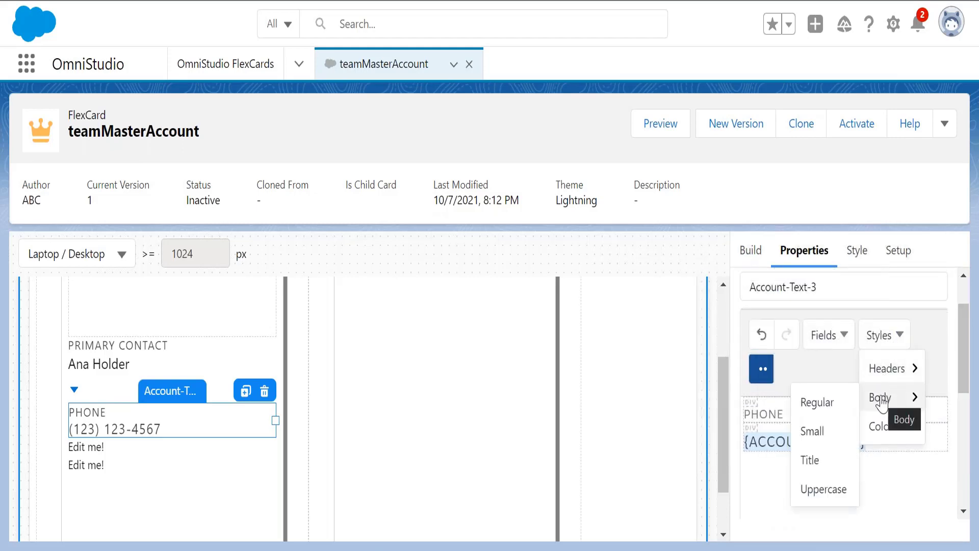
pyautogui.click(815, 402)
pyautogui.click(876, 503)
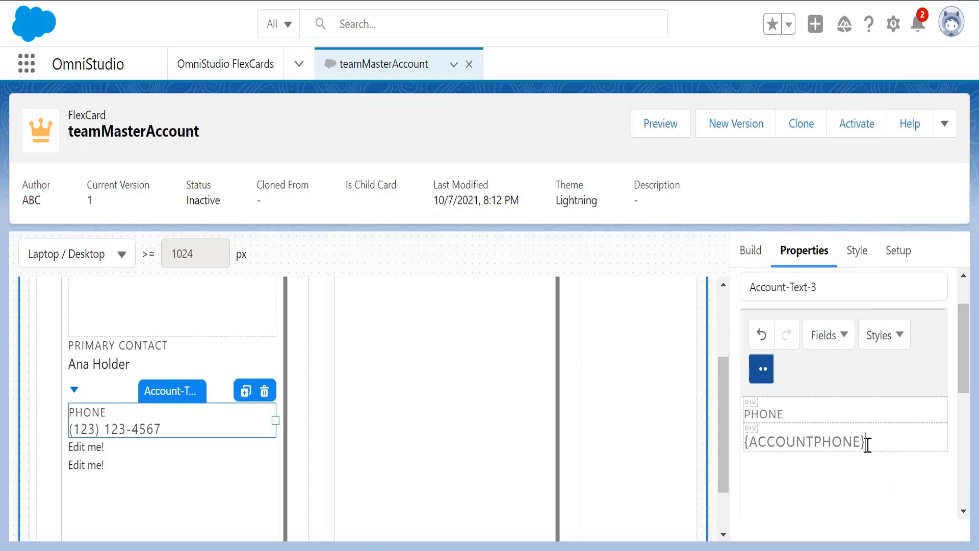
# - Delete the {AccountPhone} field from its line and insert the AccountPhone field there again
pyautogui.moveTo(867, 442); pyautogui.dragTo(749, 442)
pyautogui.moveTo(867, 441); pyautogui.dragTo(743, 441)
pyautogui.press('BackSpace')
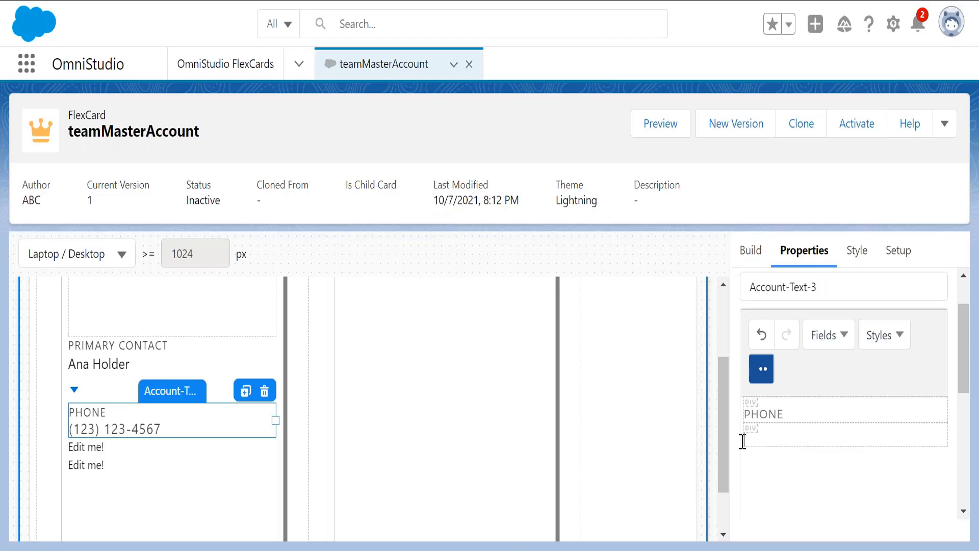
pyautogui.click(836, 335)
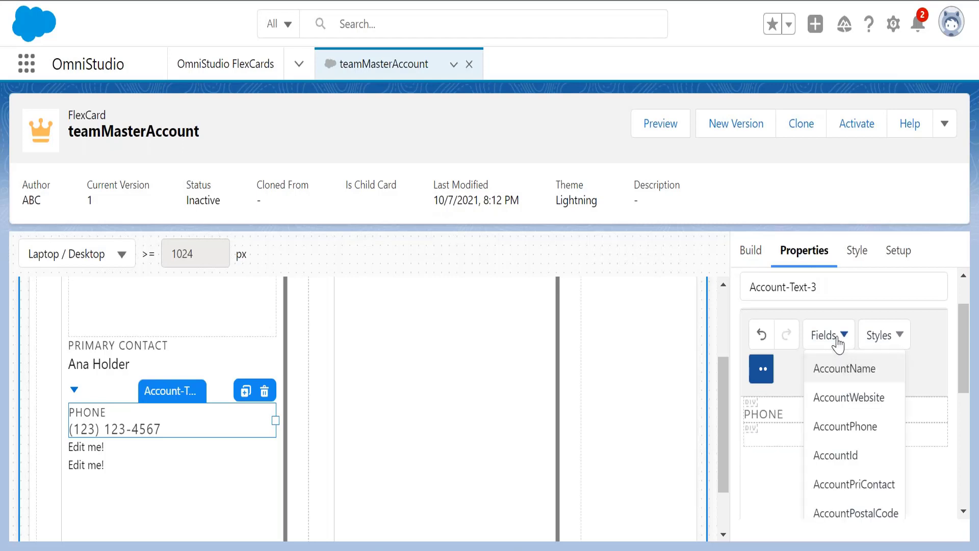
pyautogui.click(839, 438)
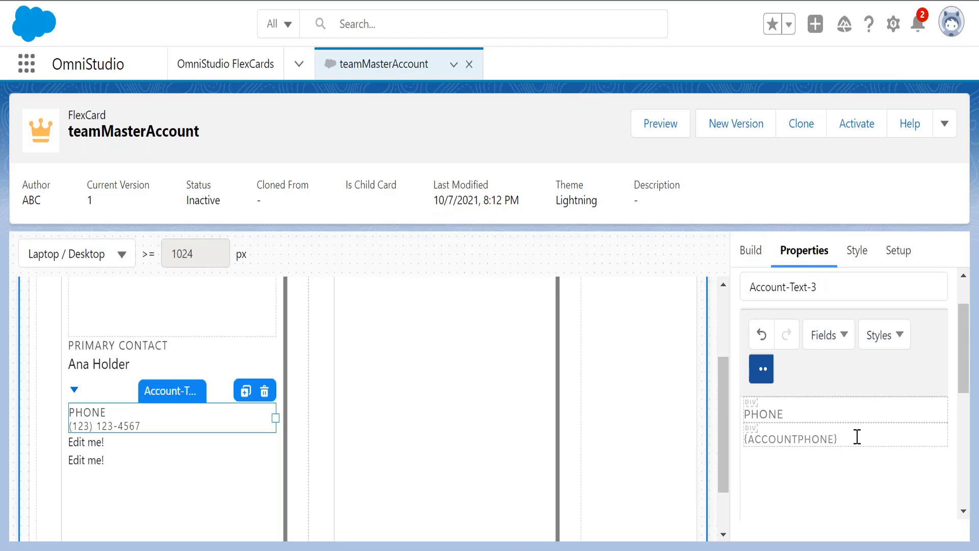
# - Set the font size of the reinserted {AccountPhone} field to 12pt
pyautogui.moveTo(857, 437); pyautogui.dragTo(735, 444)
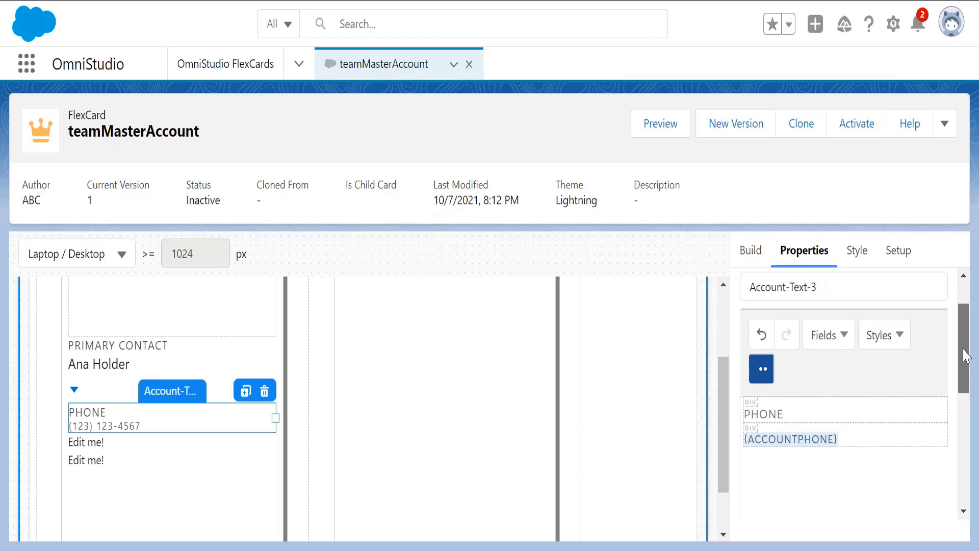
pyautogui.scroll(1, 964, 331)
pyautogui.scroll(-3, 965, 332)
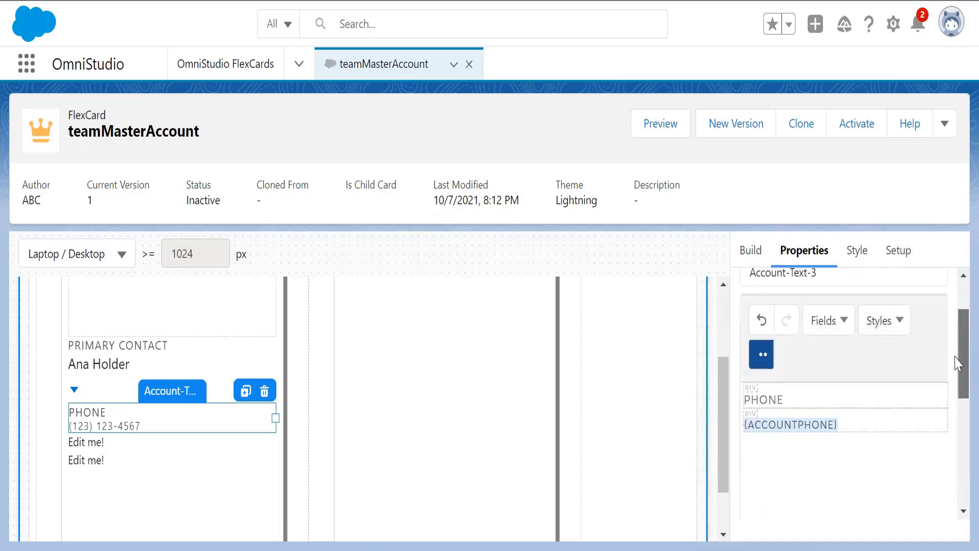
pyautogui.click(763, 332)
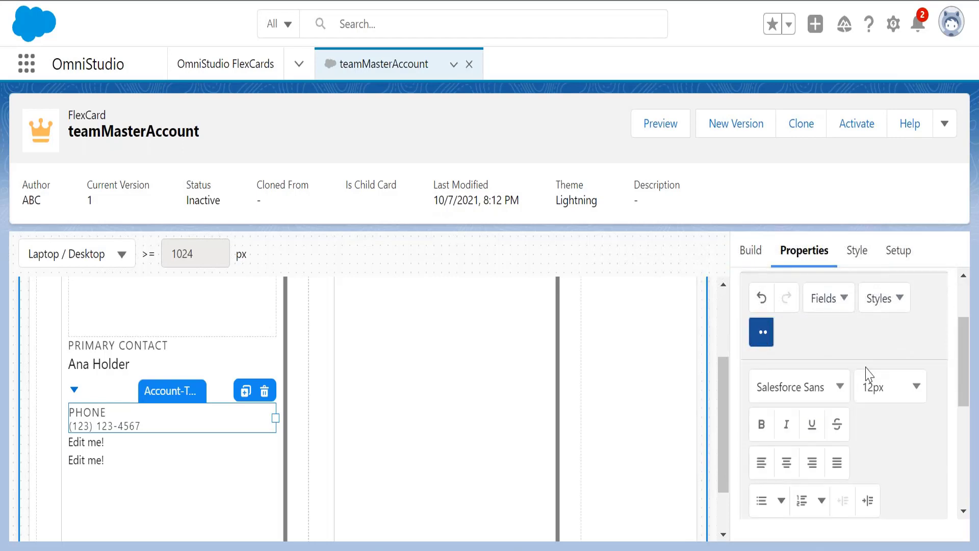
pyautogui.click(897, 392)
pyautogui.click(891, 477)
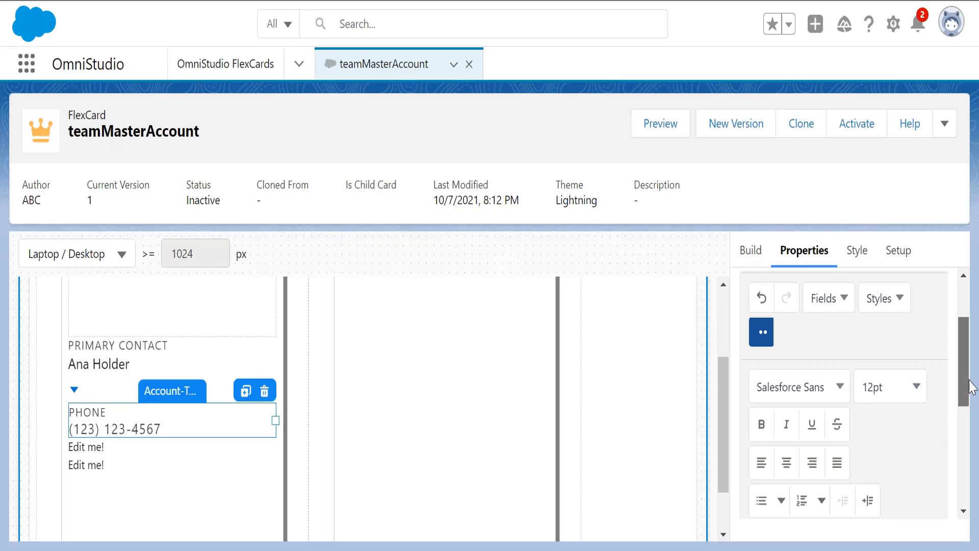
pyautogui.moveTo(964, 387); pyautogui.dragTo(959, 470)
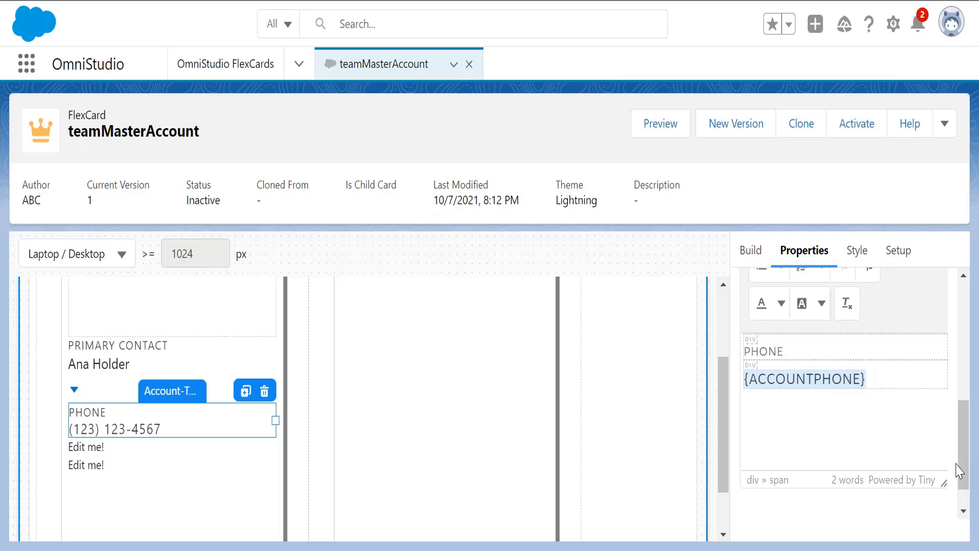
# - Replace the placeholder text of the element below the phone block with the label "Website" and add an empty second line
pyautogui.click(117, 452)
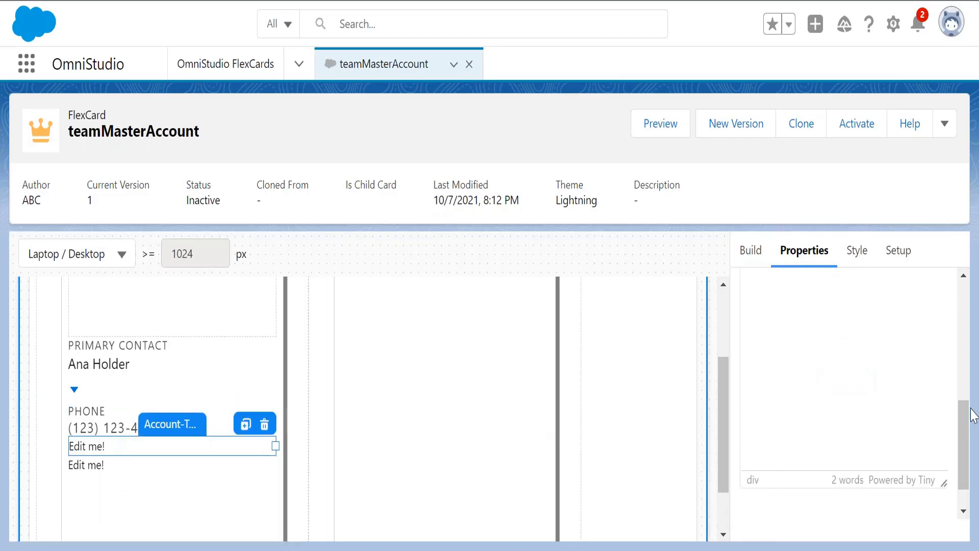
pyautogui.moveTo(969, 427); pyautogui.dragTo(971, 329)
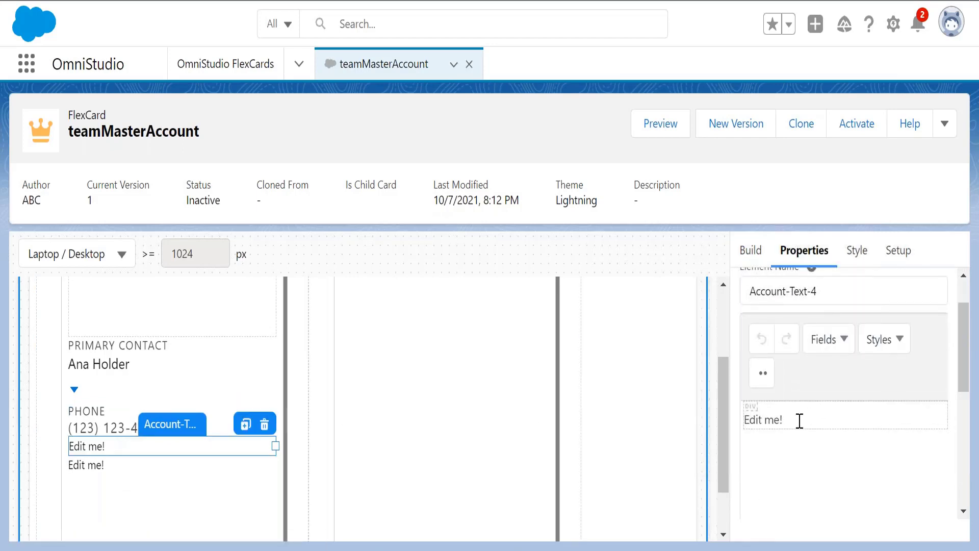
pyautogui.moveTo(798, 422); pyautogui.dragTo(732, 431)
pyautogui.press('BackSpace')
pyautogui.press('Return')
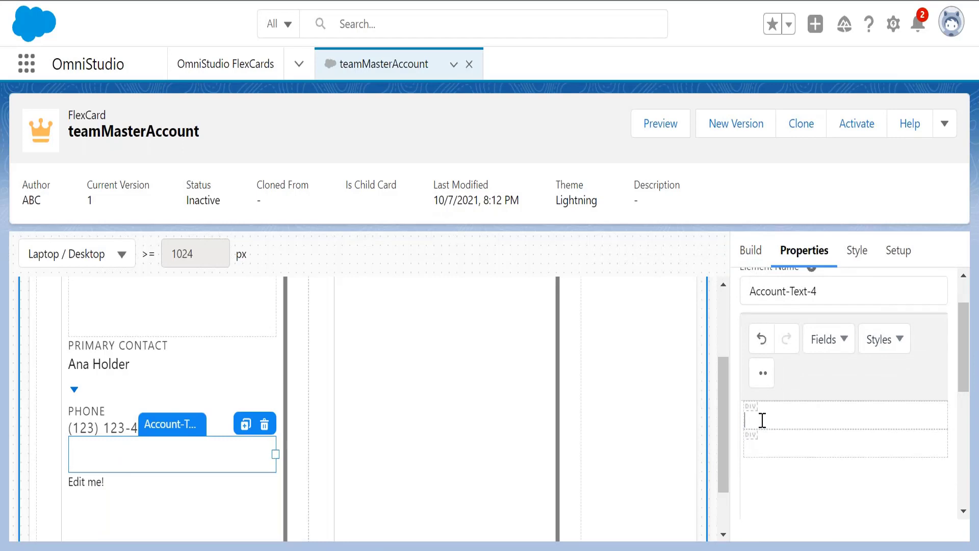
pyautogui.write('Website')
# - Apply the Uppercase body style to the Website label
pyautogui.doubleClick(751, 420)
pyautogui.click(844, 340)
pyautogui.click(890, 341)
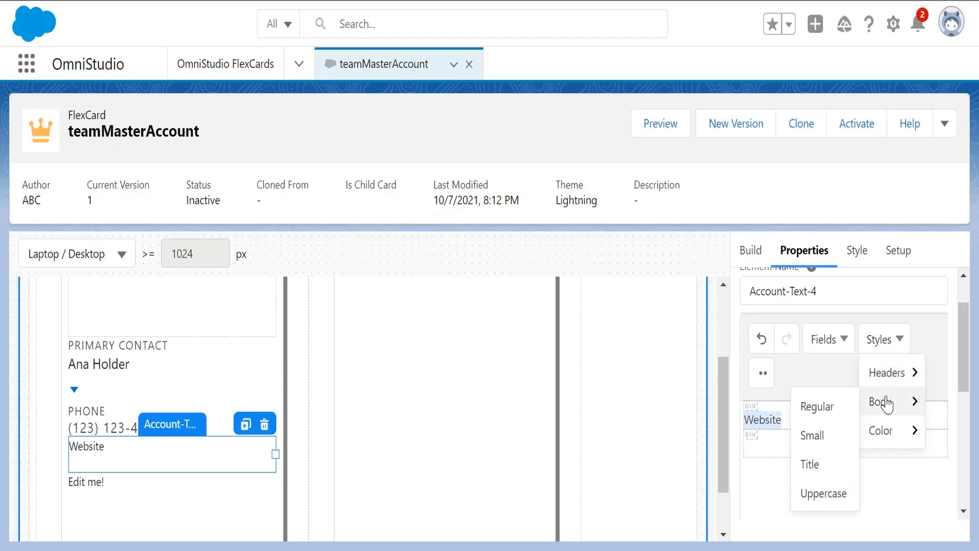
pyautogui.moveTo(881, 416)
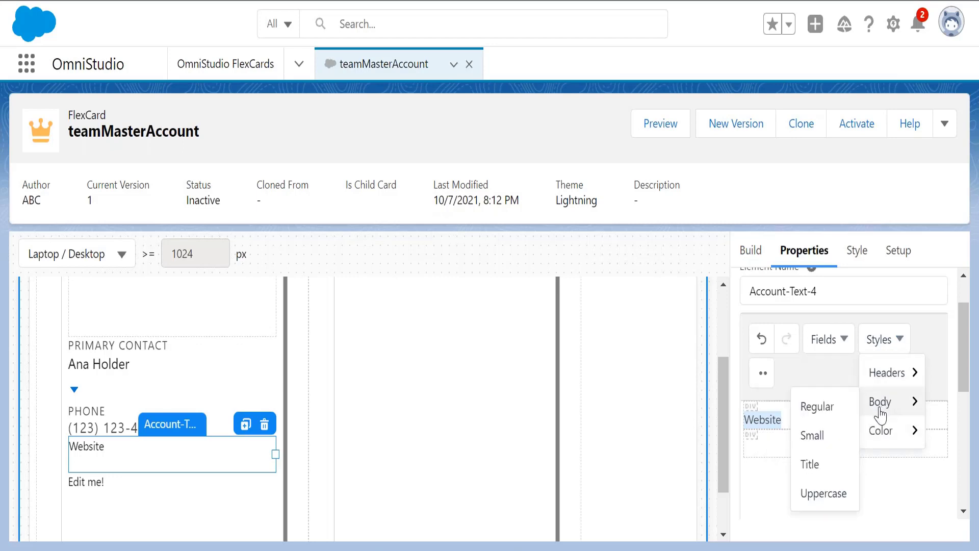
pyautogui.click(824, 494)
# - Insert the AccountWebsite field on the empty line below the Website label
pyautogui.click(799, 439)
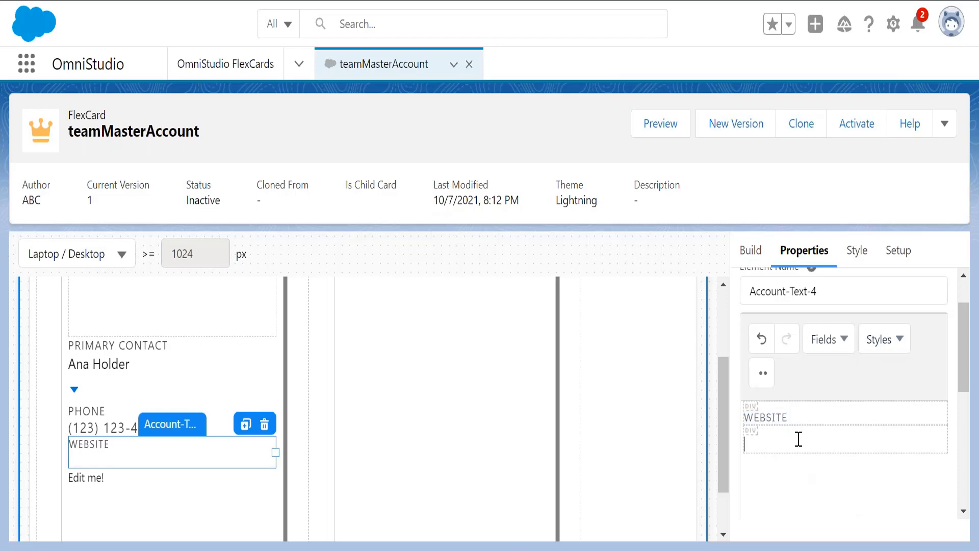
pyautogui.click(833, 338)
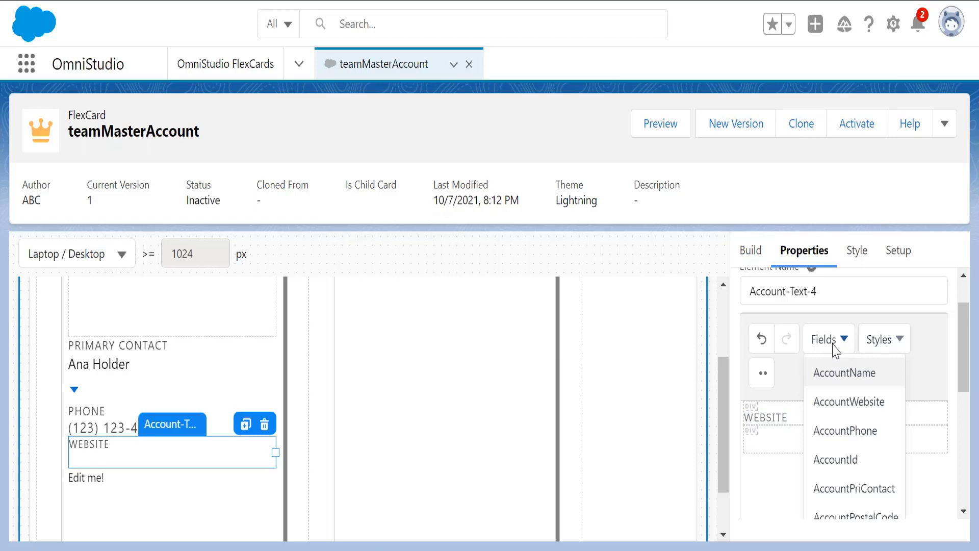
pyautogui.click(836, 404)
# - Set the font size of the {AccountWebsite} field to 12pt
pyautogui.moveTo(845, 443); pyautogui.dragTo(739, 454)
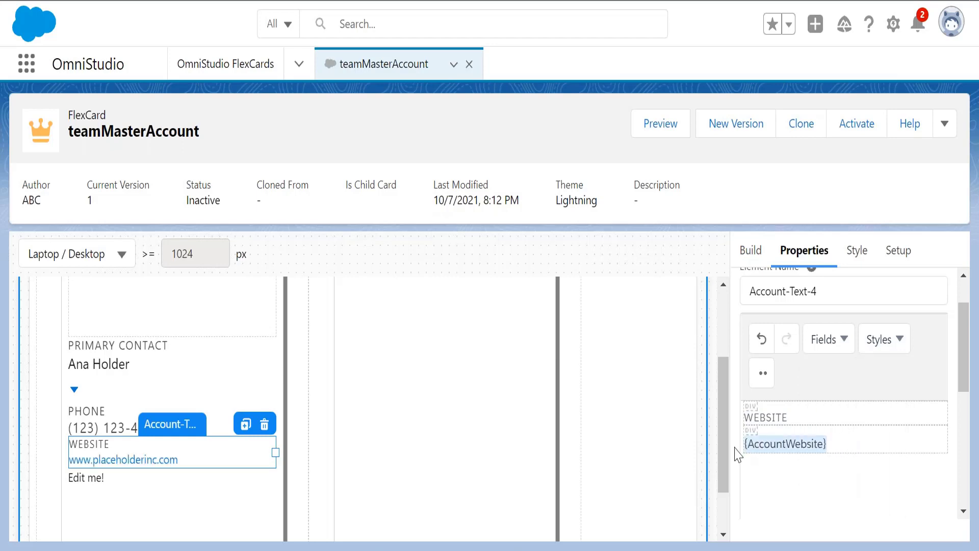
pyautogui.moveTo(962, 355); pyautogui.dragTo(963, 329)
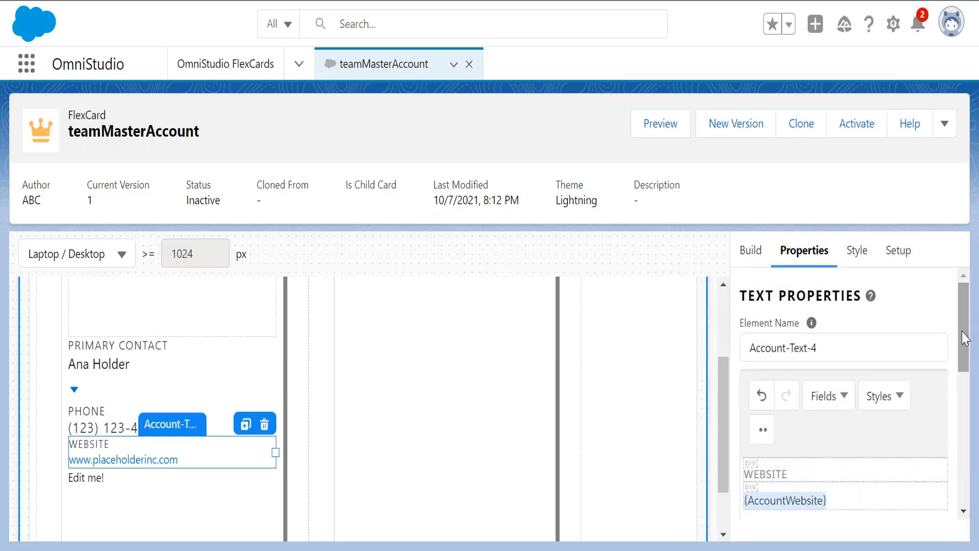
pyautogui.click(900, 397)
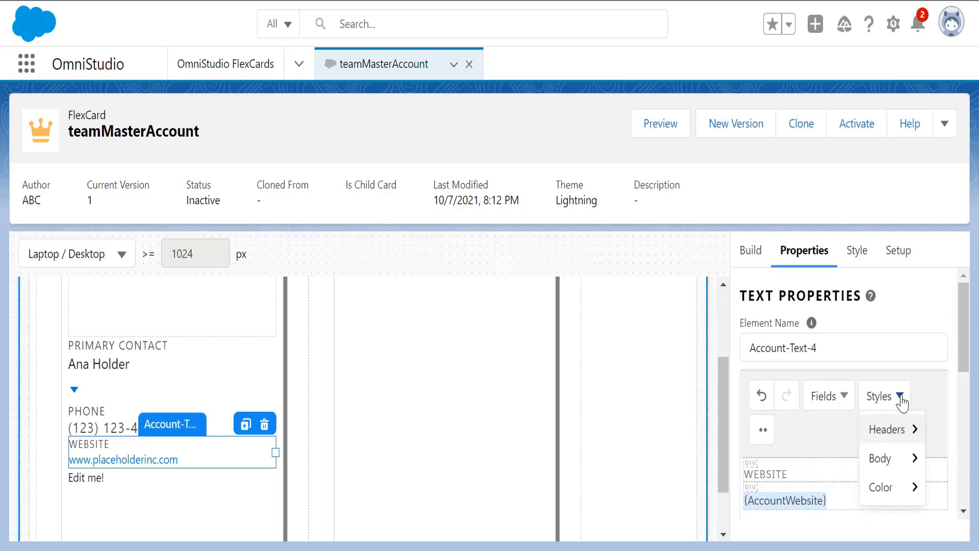
pyautogui.click(763, 430)
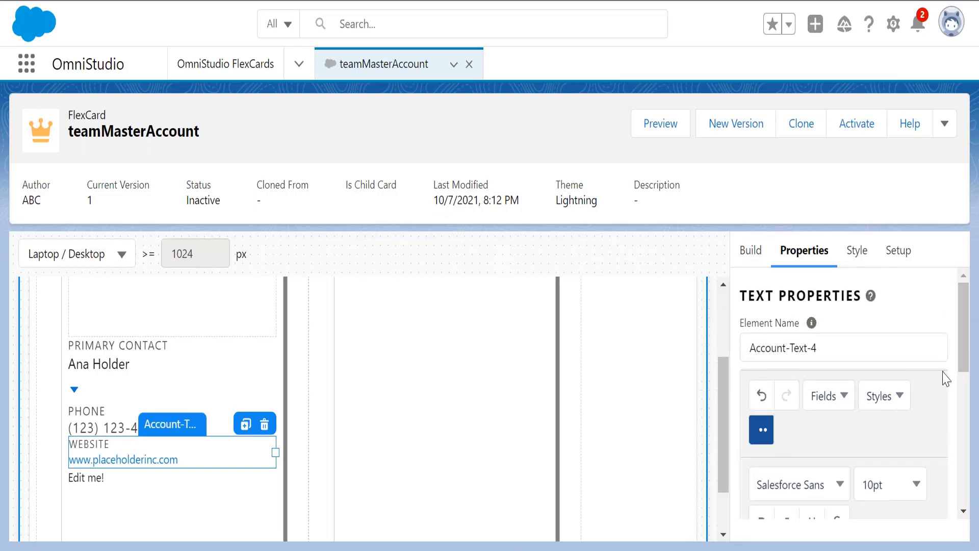
pyautogui.moveTo(962, 352); pyautogui.dragTo(963, 397)
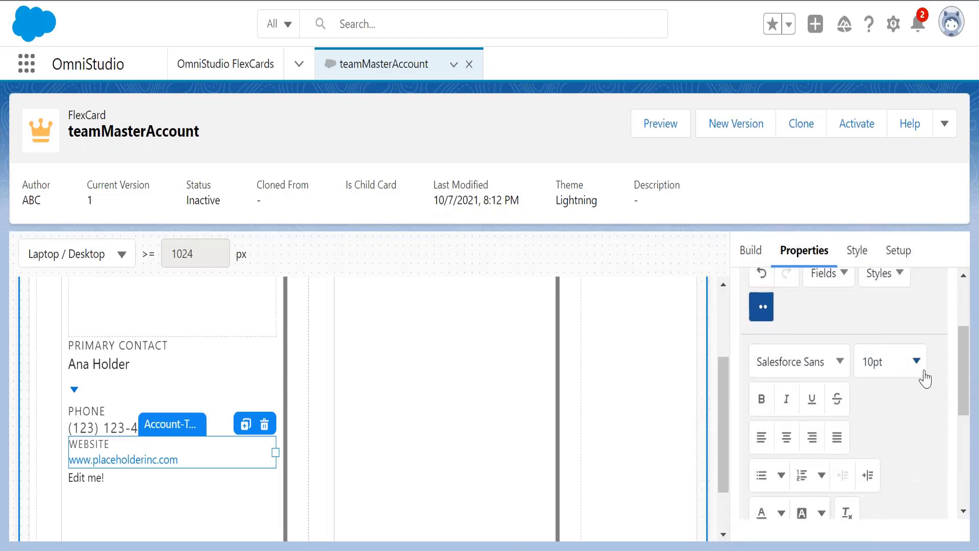
pyautogui.click(909, 369)
pyautogui.click(874, 456)
# - Set the font size of the WEBSITE label to 10pt
pyautogui.moveTo(961, 342); pyautogui.dragTo(959, 376)
pyautogui.moveTo(791, 466); pyautogui.dragTo(724, 473)
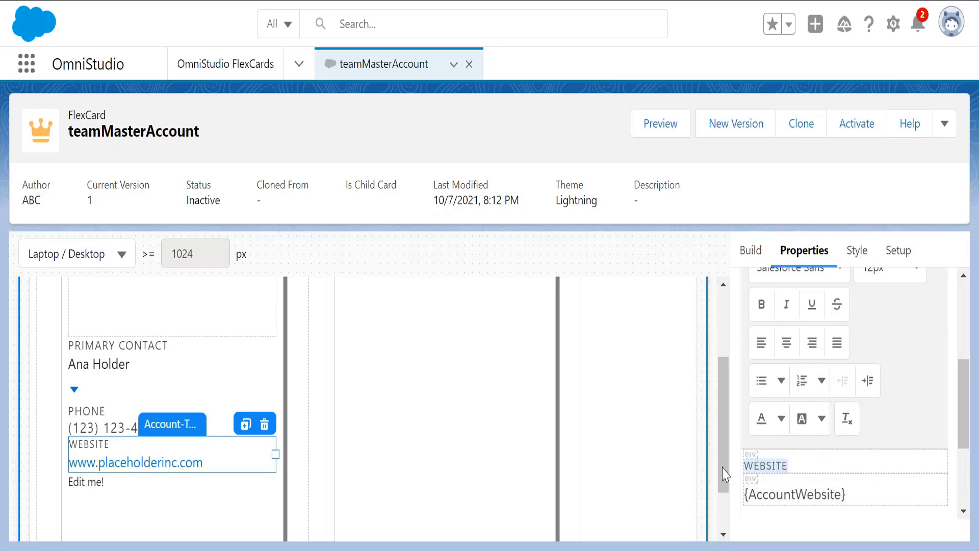
pyautogui.moveTo(962, 415); pyautogui.dragTo(964, 400)
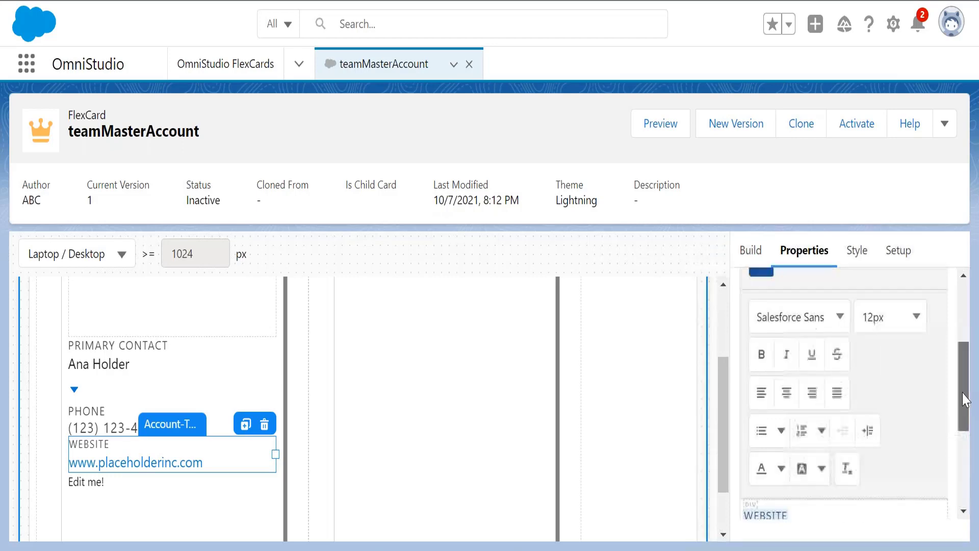
pyautogui.scroll(1, 966, 400)
pyautogui.click(916, 334)
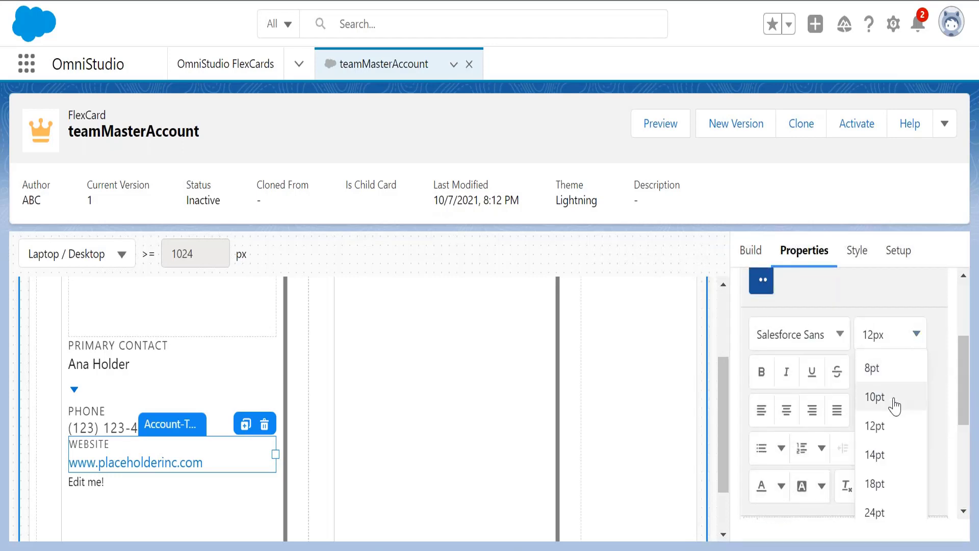
pyautogui.click(875, 396)
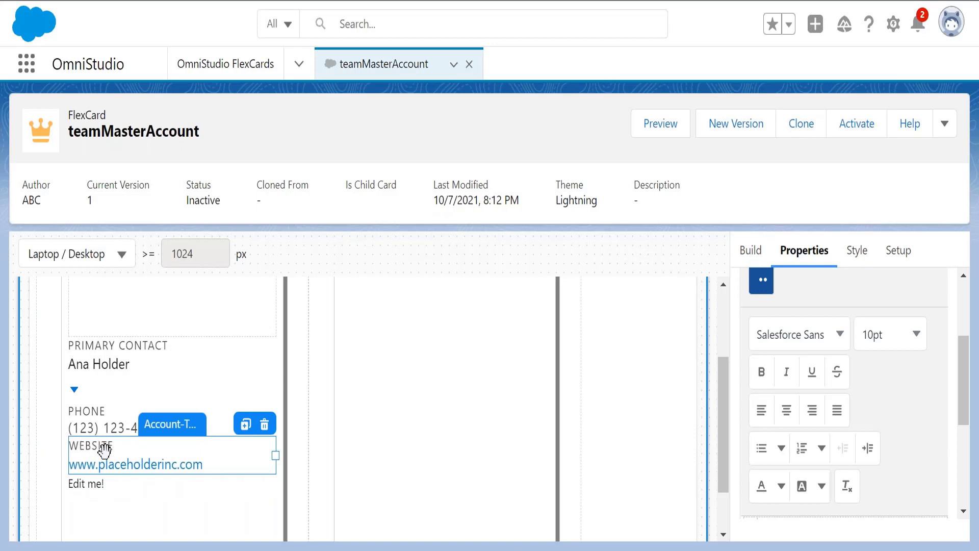
# - Replace the placeholder in the text element below the website block with "Postal Code", keeping an empty second line under it
pyautogui.click(102, 489)
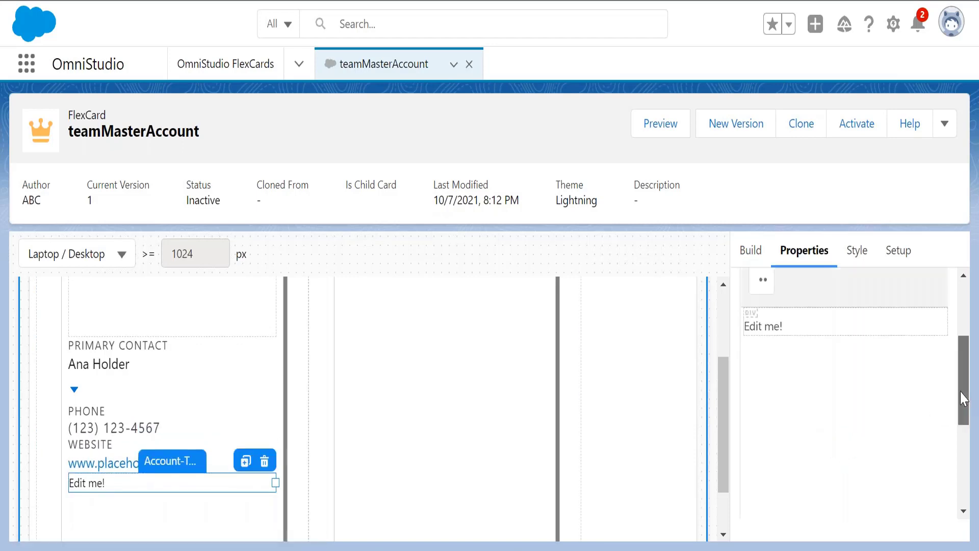
pyautogui.moveTo(964, 398); pyautogui.dragTo(964, 366)
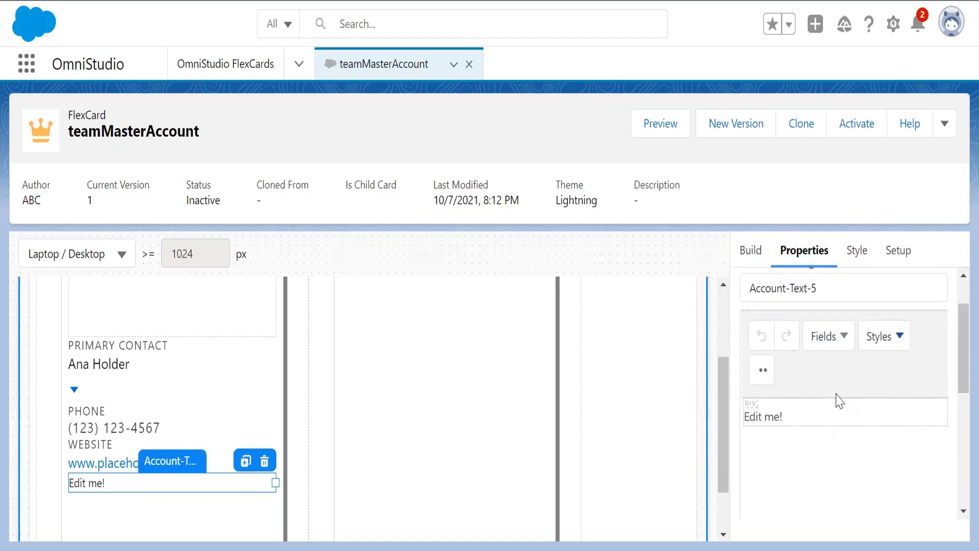
pyautogui.press('Return')
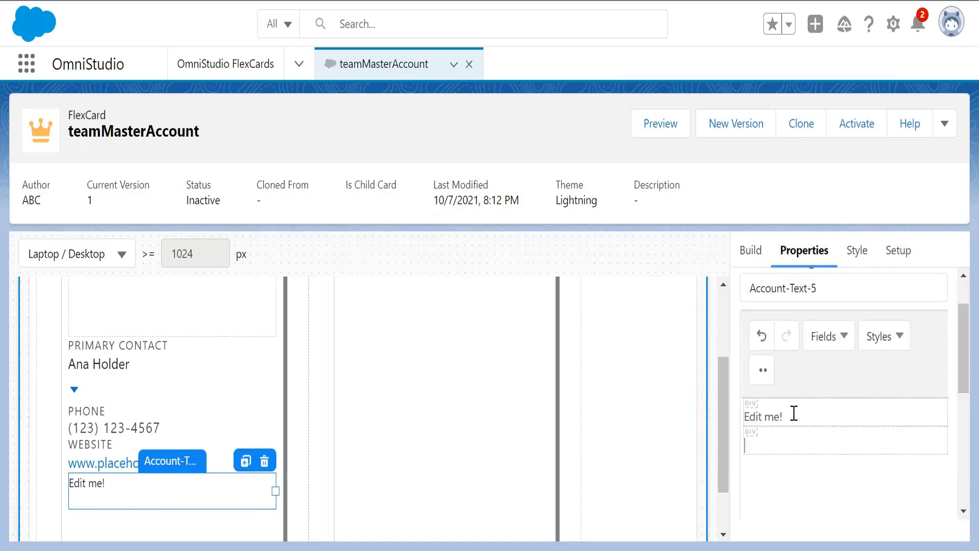
pyautogui.tripleClick(772, 415)
pyautogui.press('BackSpace')
pyautogui.write('Postal Code')
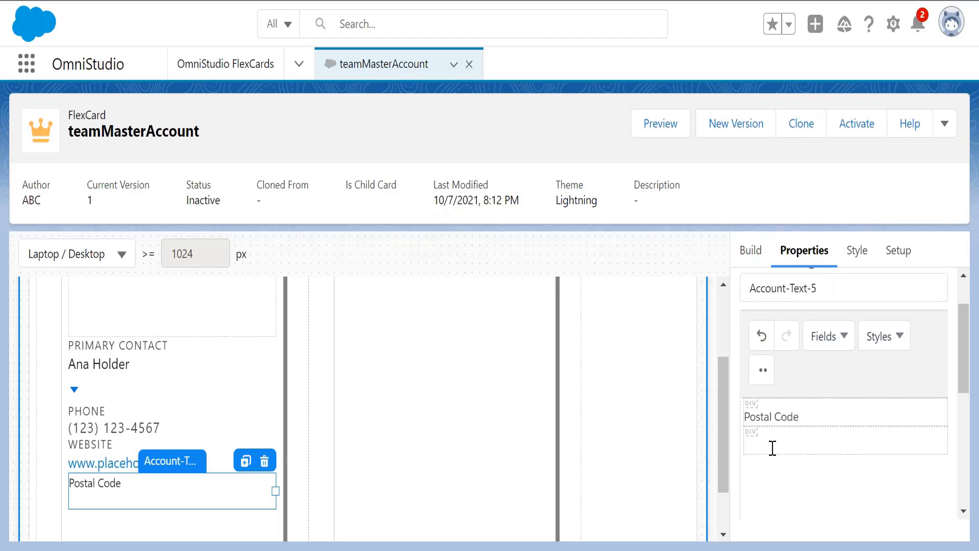
# - Apply the Uppercase body style to the Postal Code label
pyautogui.moveTo(803, 419); pyautogui.dragTo(732, 426)
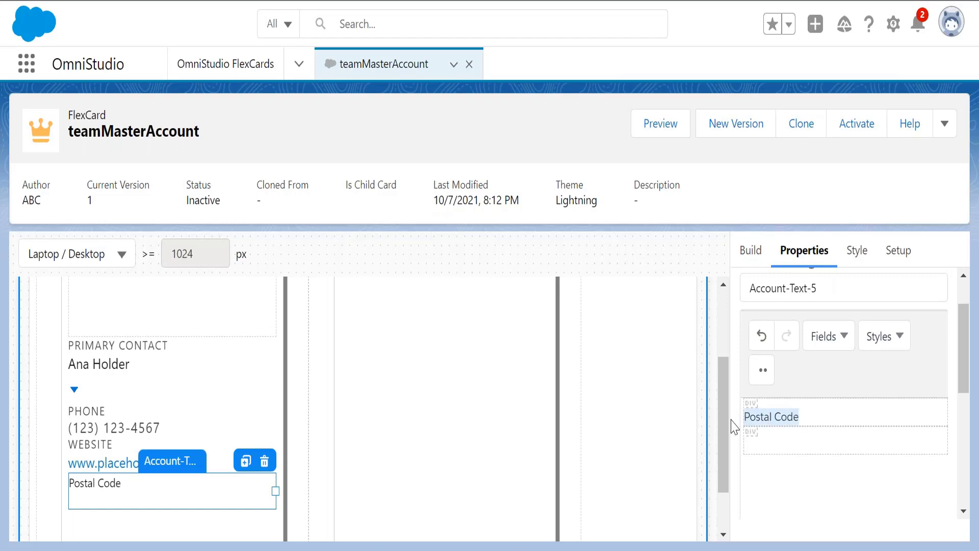
pyautogui.click(845, 337)
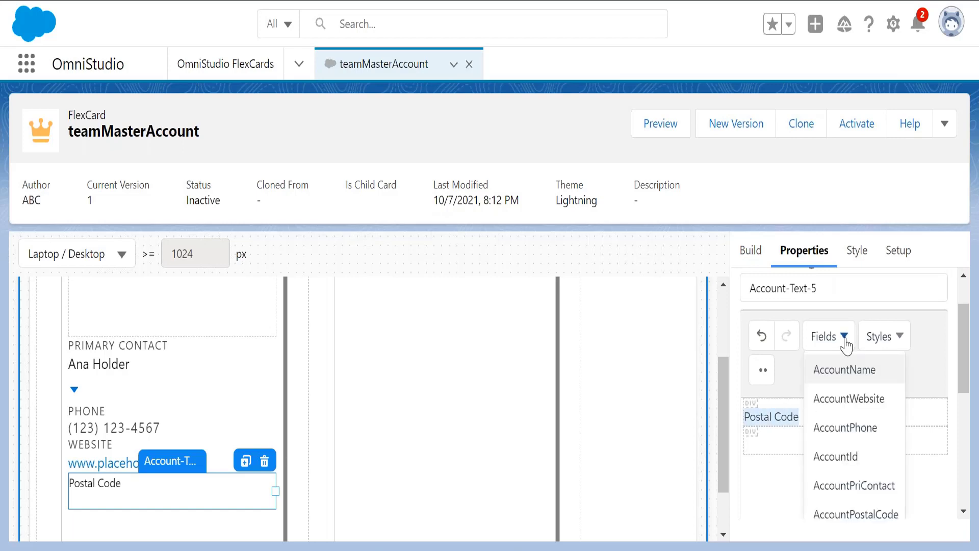
pyautogui.click(880, 339)
pyautogui.moveTo(877, 397)
pyautogui.click(824, 490)
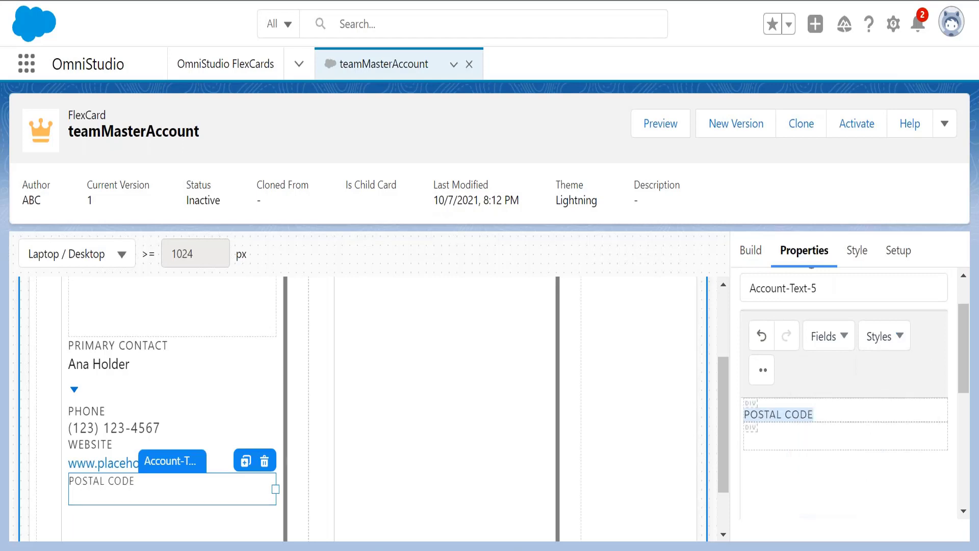
# - Insert the AccountPostalCode field on the empty line below the Postal Code label
pyautogui.click(786, 438)
pyautogui.click(842, 337)
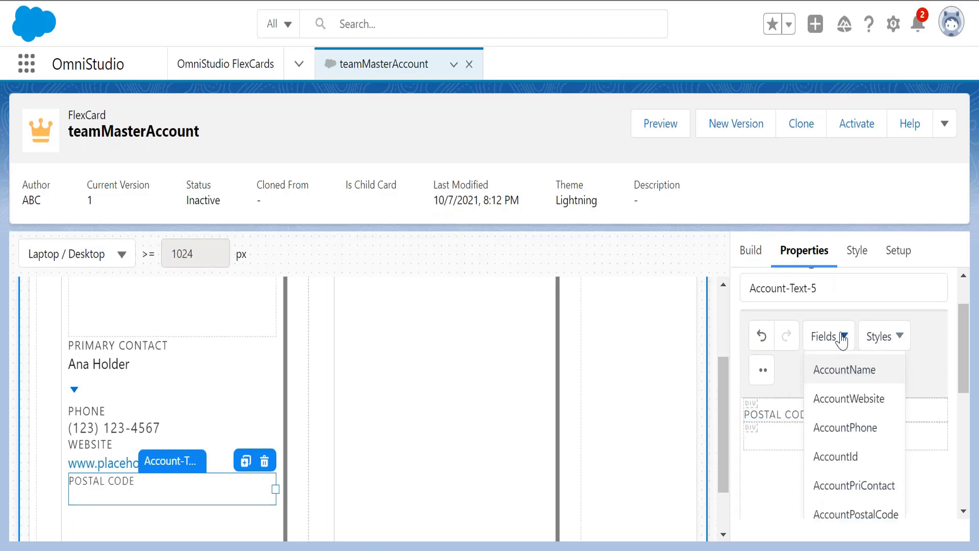
pyautogui.click(857, 507)
# - Set the font size of the {AccountPostalCode} field to 12pt
pyautogui.moveTo(861, 432); pyautogui.dragTo(746, 432)
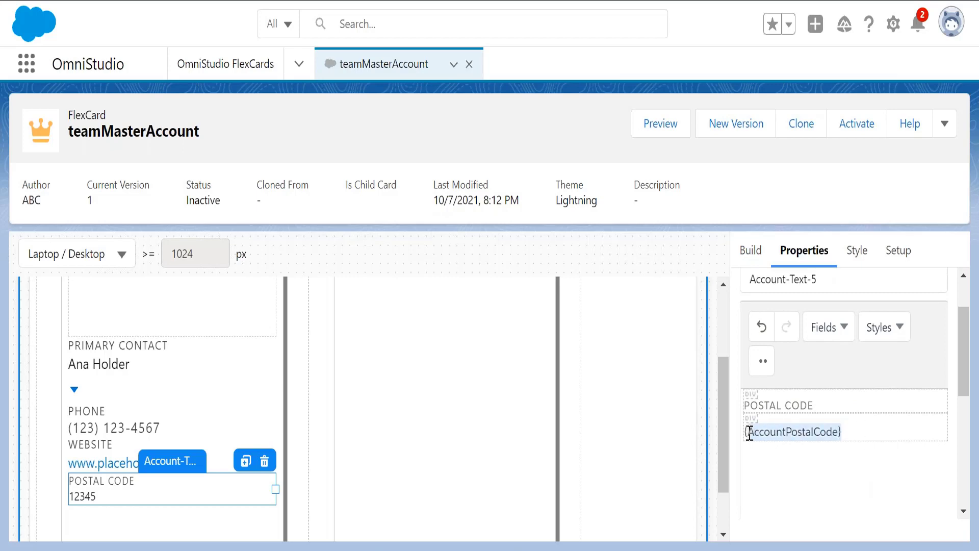
pyautogui.moveTo(872, 430); pyautogui.dragTo(743, 432)
pyautogui.click(764, 362)
pyautogui.click(883, 410)
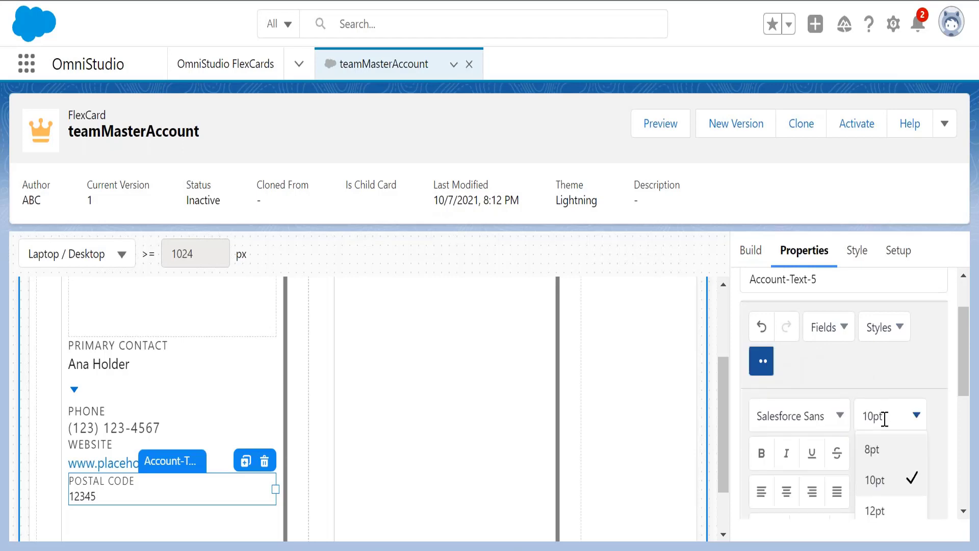
pyautogui.click(888, 507)
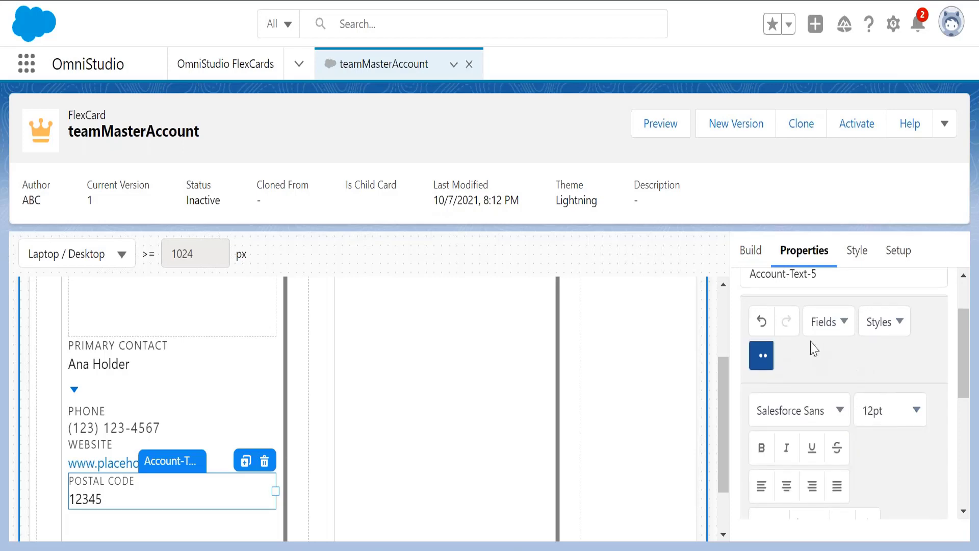
# - Set the font size of the POSTAL CODE label to 10pt
pyautogui.moveTo(966, 382); pyautogui.dragTo(965, 439)
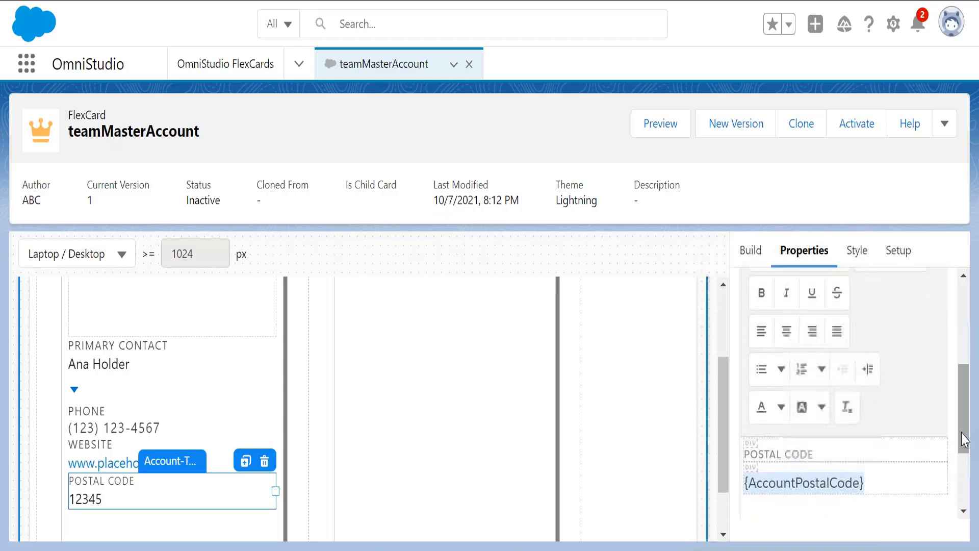
pyautogui.tripleClick(776, 457)
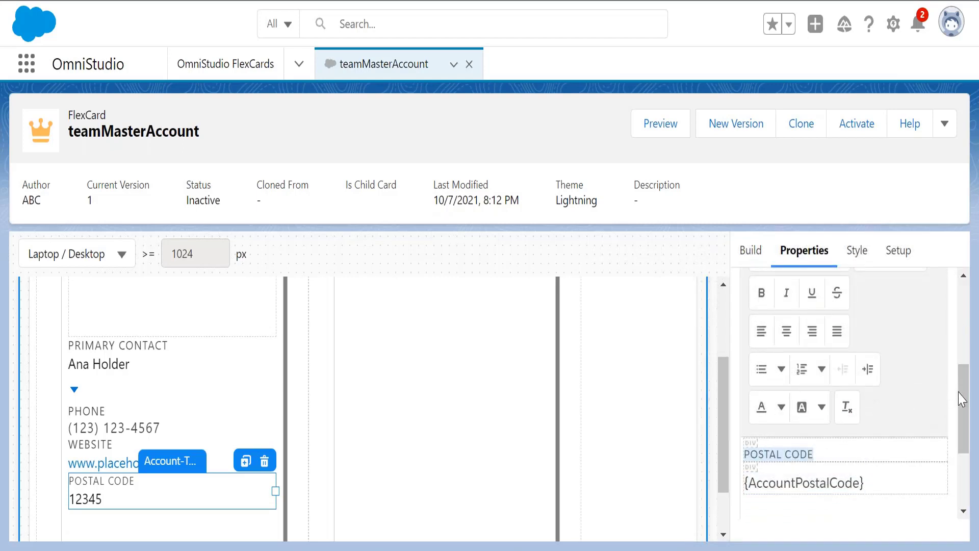
pyautogui.moveTo(965, 394); pyautogui.dragTo(965, 381)
pyautogui.click(908, 300)
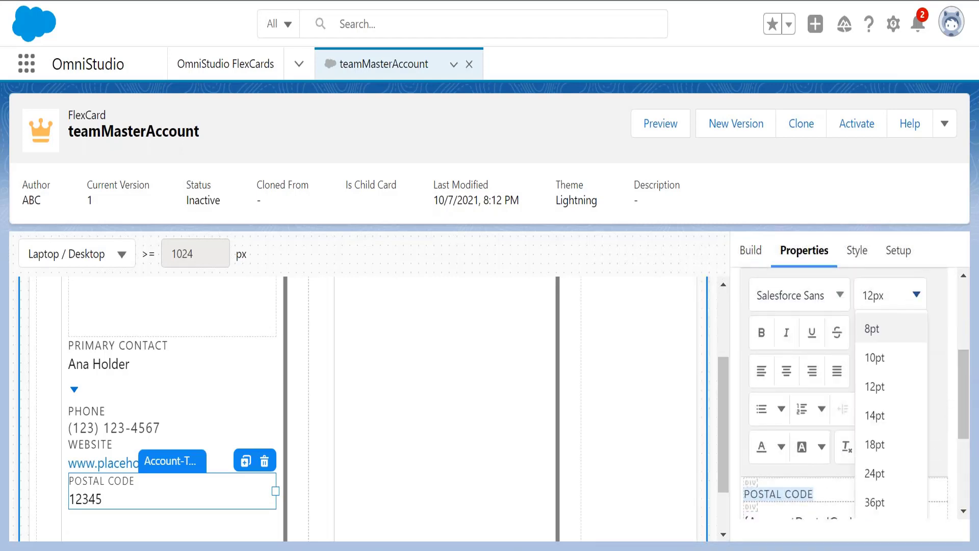
pyautogui.click(900, 357)
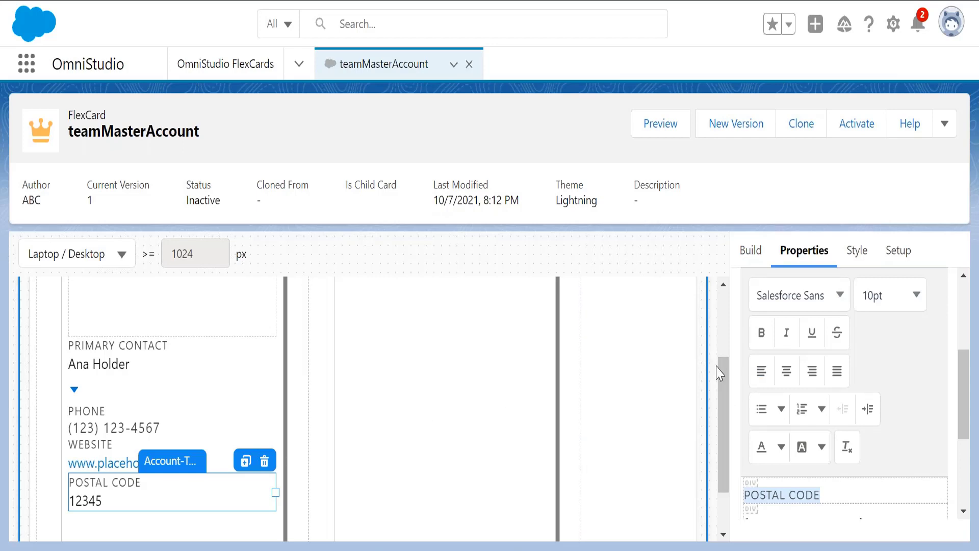
pyautogui.moveTo(727, 398)
pyautogui.mouseDown()
pyautogui.moveTo(730, 457)
pyautogui.moveTo(728, 260)
pyautogui.moveTo(725, 397)
pyautogui.mouseUp()
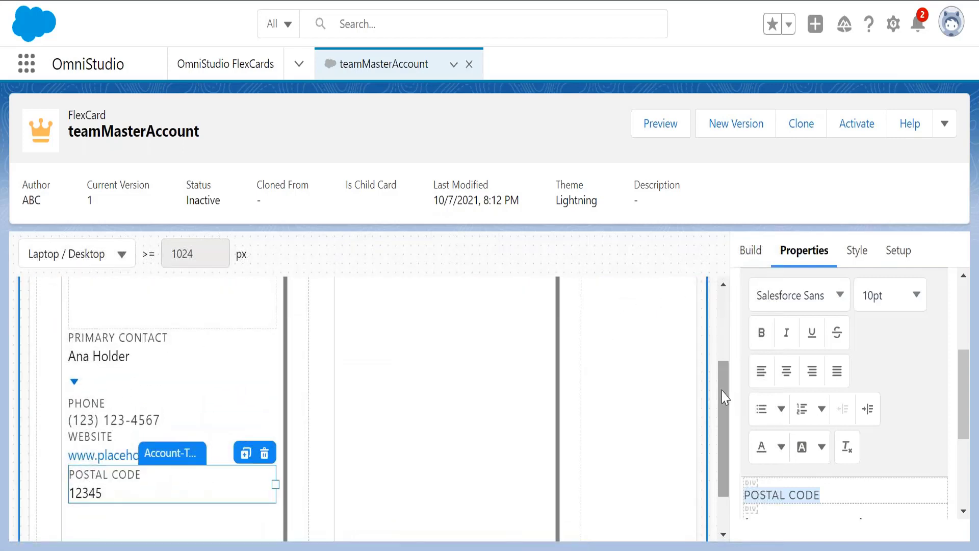
# - Rename the menu element below the primary contact as Menu and set its label to Menu
pyautogui.click(459, 398)
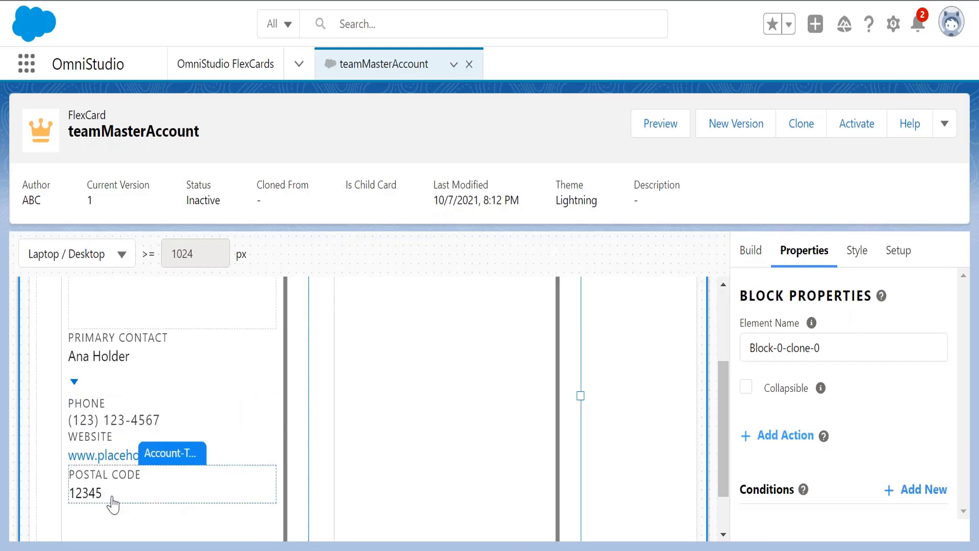
pyautogui.click(75, 386)
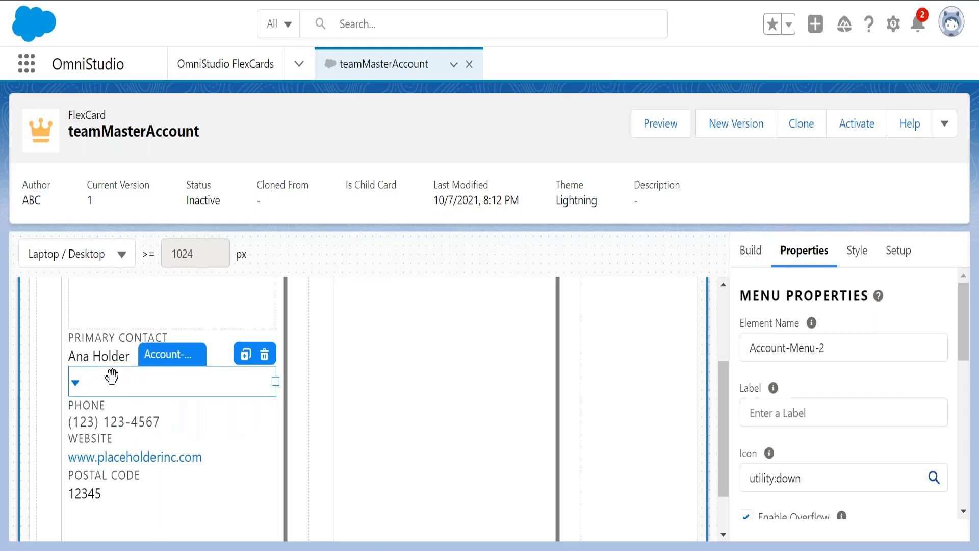
pyautogui.moveTo(829, 348); pyautogui.dragTo(758, 349)
pyautogui.moveTo(831, 339); pyautogui.dragTo(757, 348)
pyautogui.press('BackSpace')
pyautogui.press('BackSpace')
pyautogui.press('BackSpace')
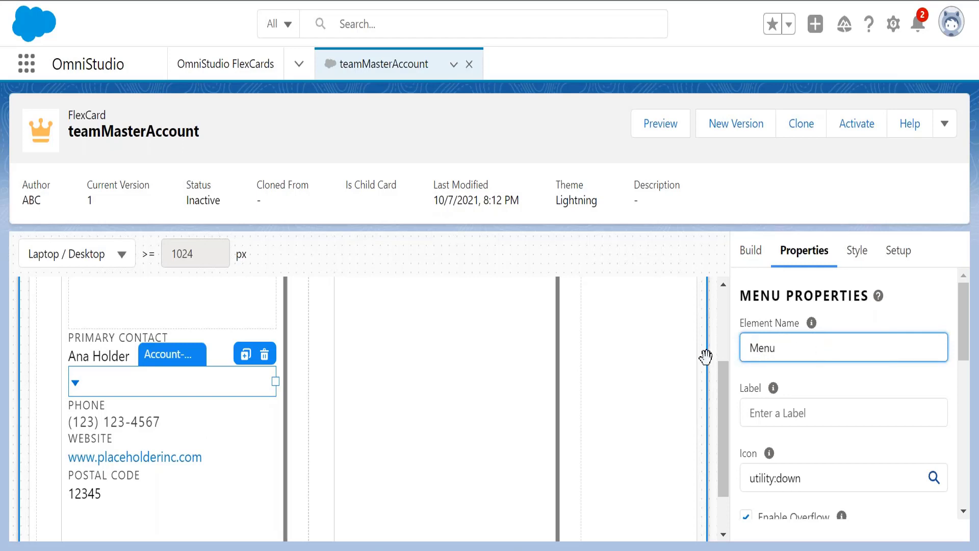
pyautogui.click(140, 377)
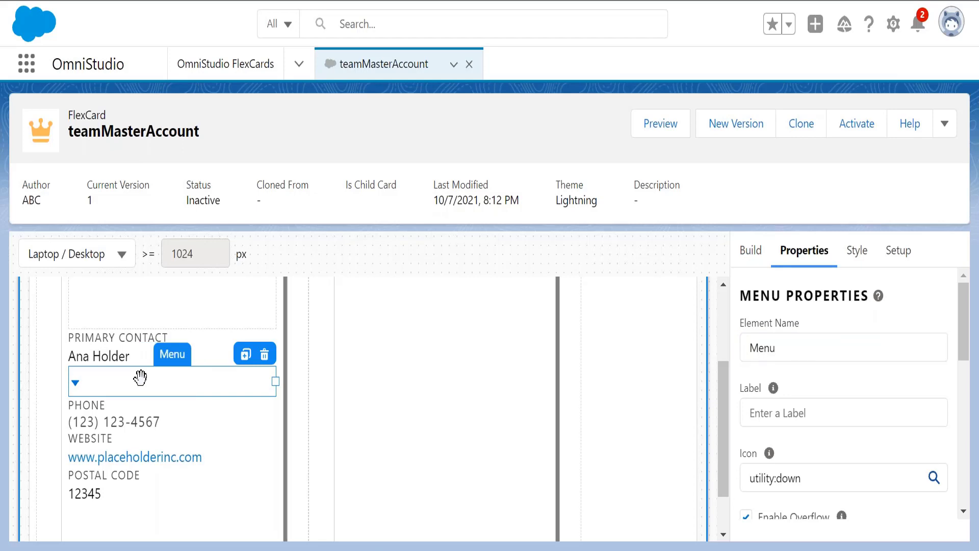
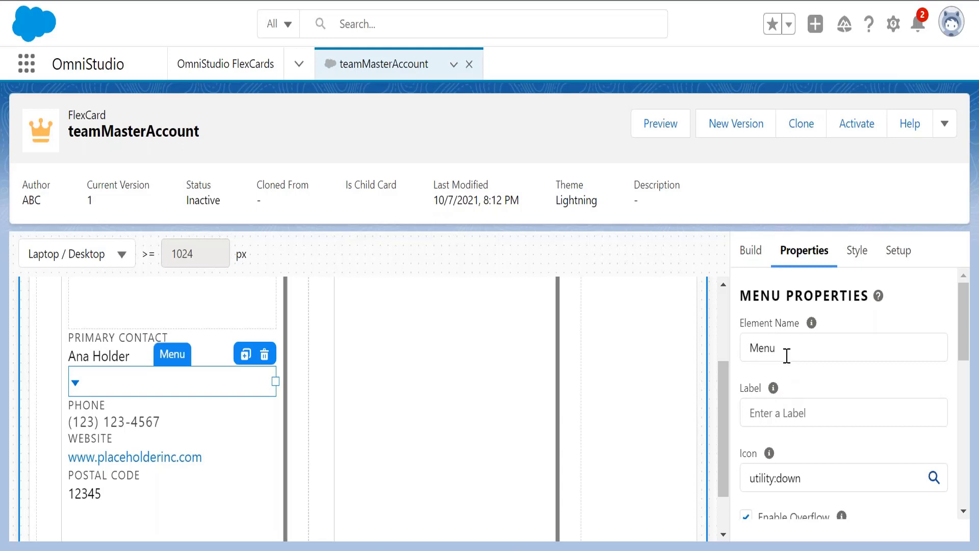
pyautogui.click(794, 411)
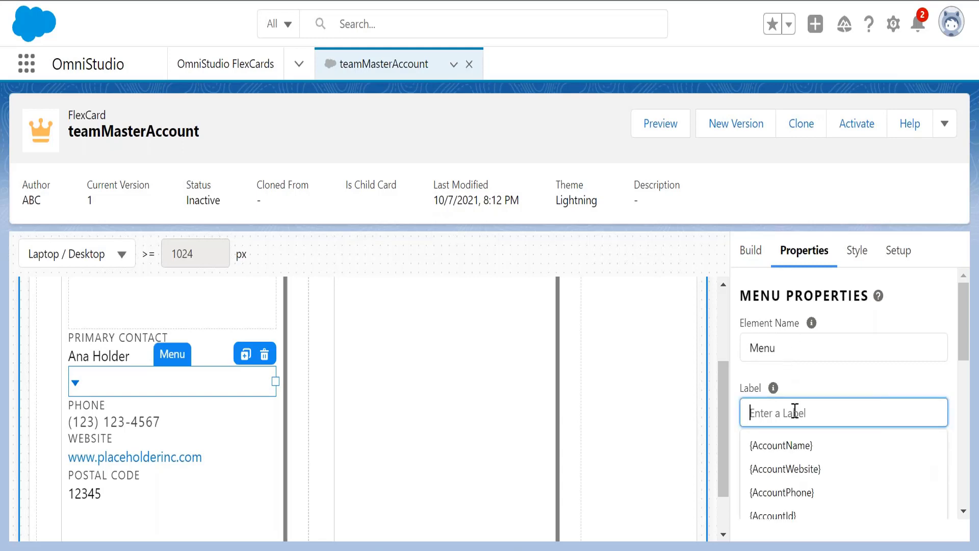
pyautogui.write('Menu')
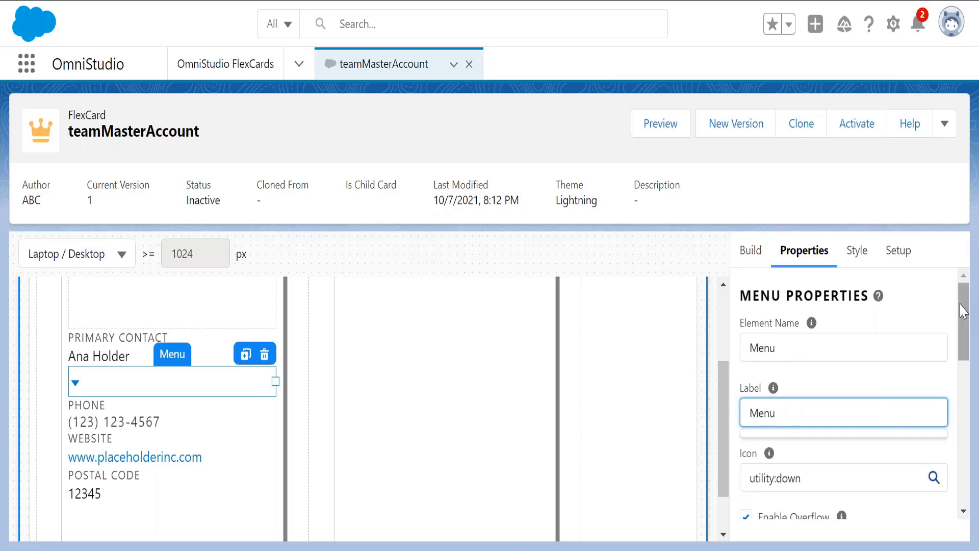
# - Set the menu's dropdown position to Right and its dropdown size to xx-Small
pyautogui.moveTo(964, 314); pyautogui.dragTo(967, 354)
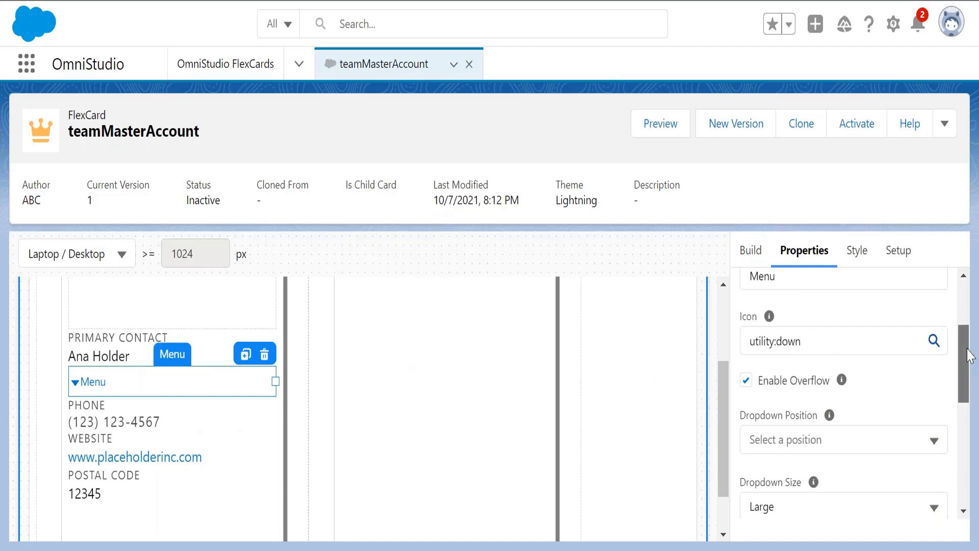
pyautogui.moveTo(964, 350); pyautogui.dragTo(972, 374)
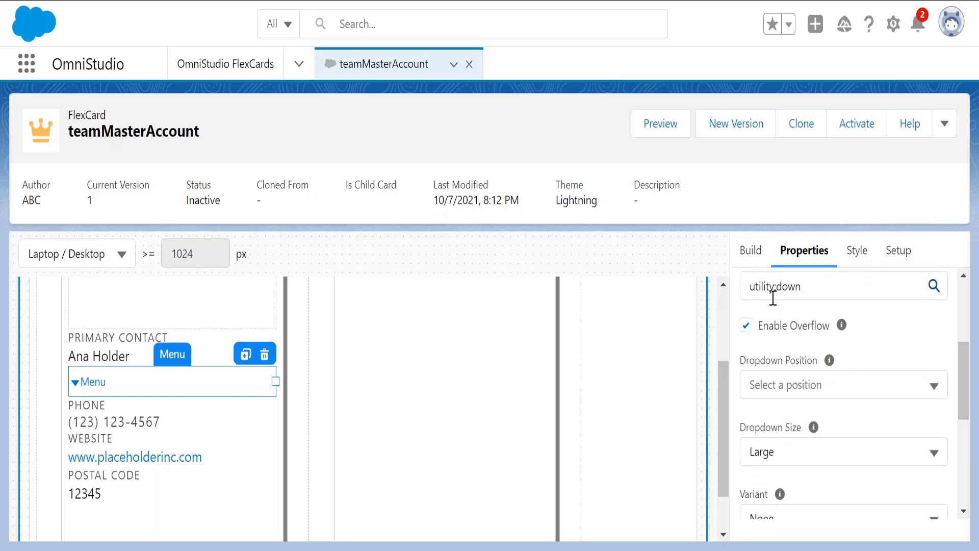
pyautogui.click(808, 389)
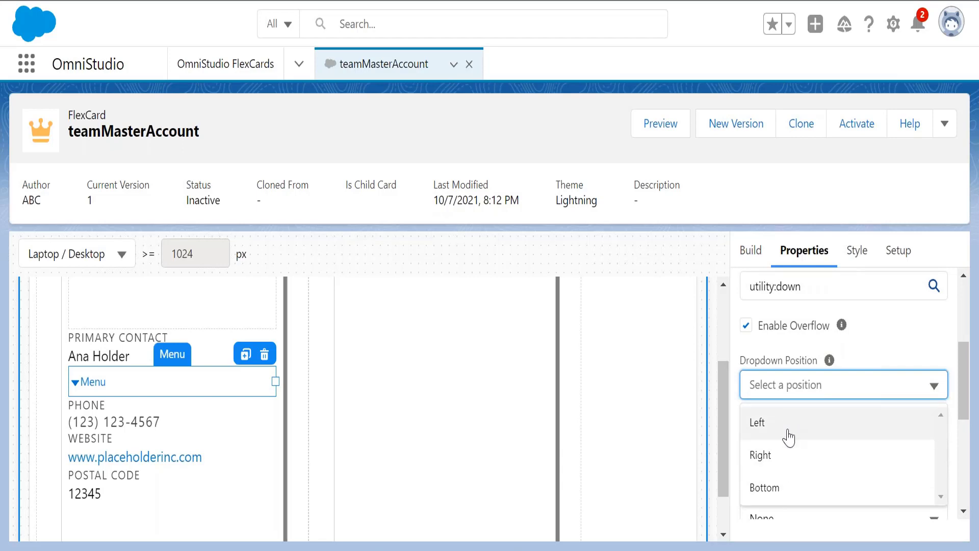
pyautogui.click(760, 456)
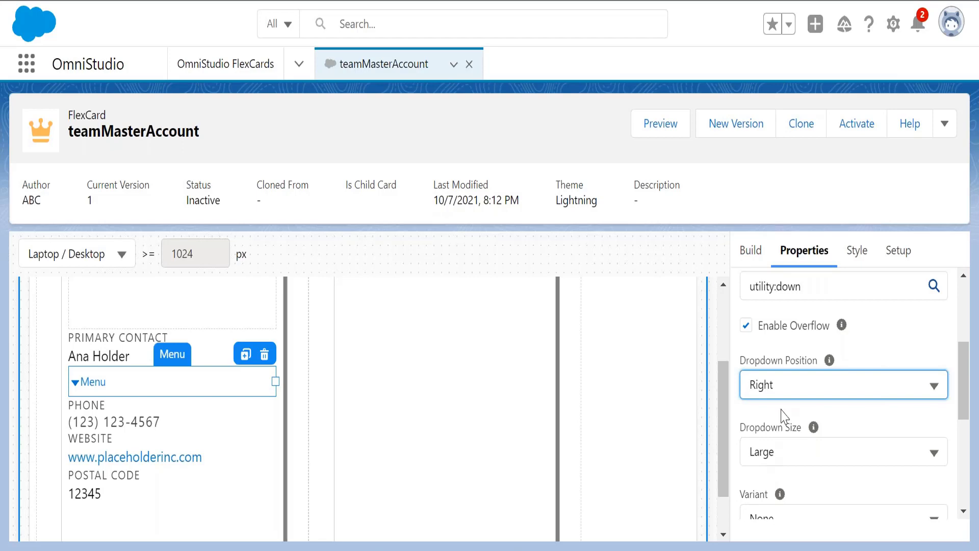
pyautogui.moveTo(969, 382); pyautogui.dragTo(967, 420)
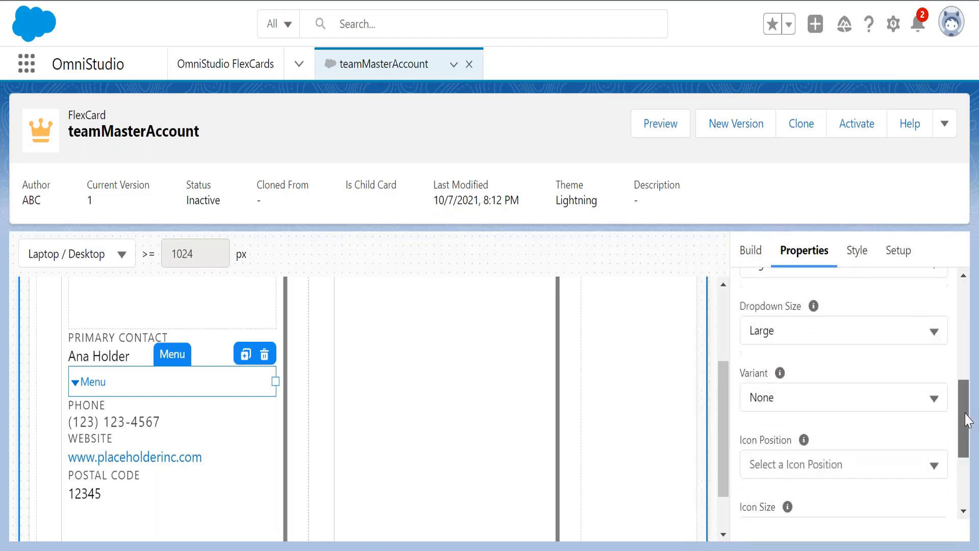
pyautogui.click(838, 343)
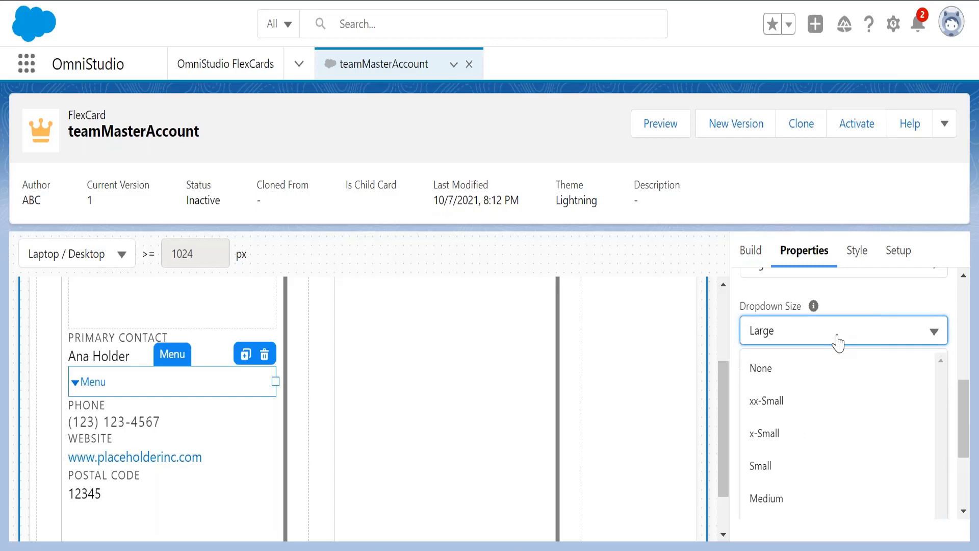
pyautogui.click(824, 405)
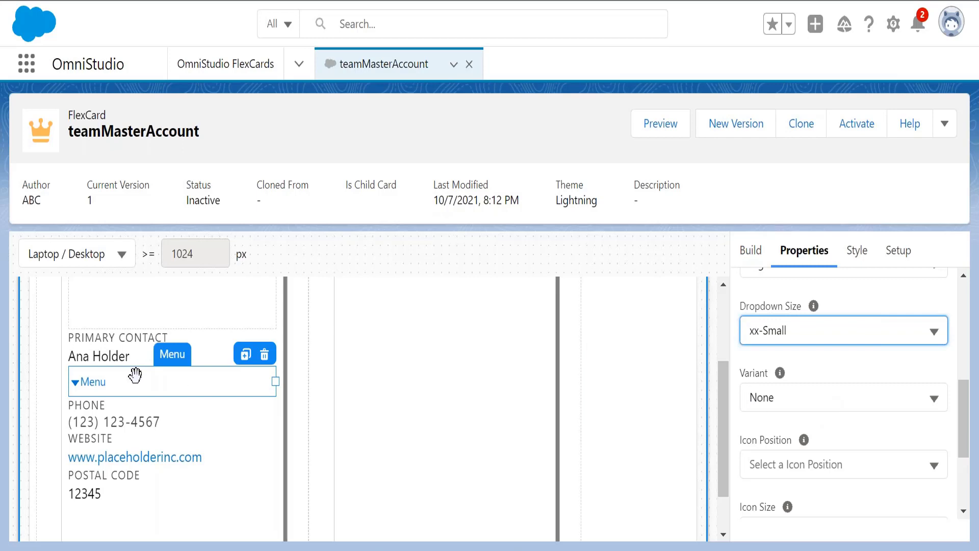
# - Switch to the Lightning Design System site and look up the Buttons component blueprint for the available variants
pyautogui.click(815, 406)
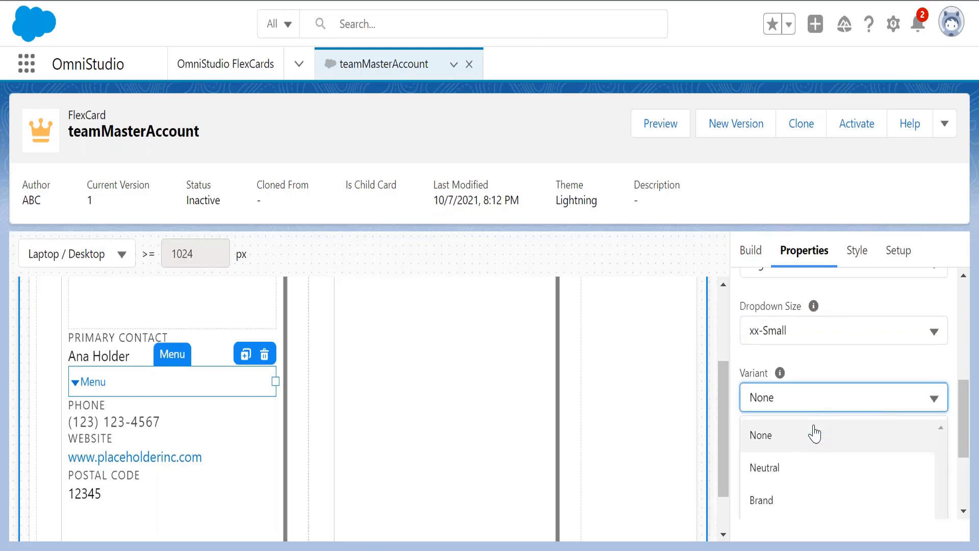
pyautogui.scroll(-2, 815, 434)
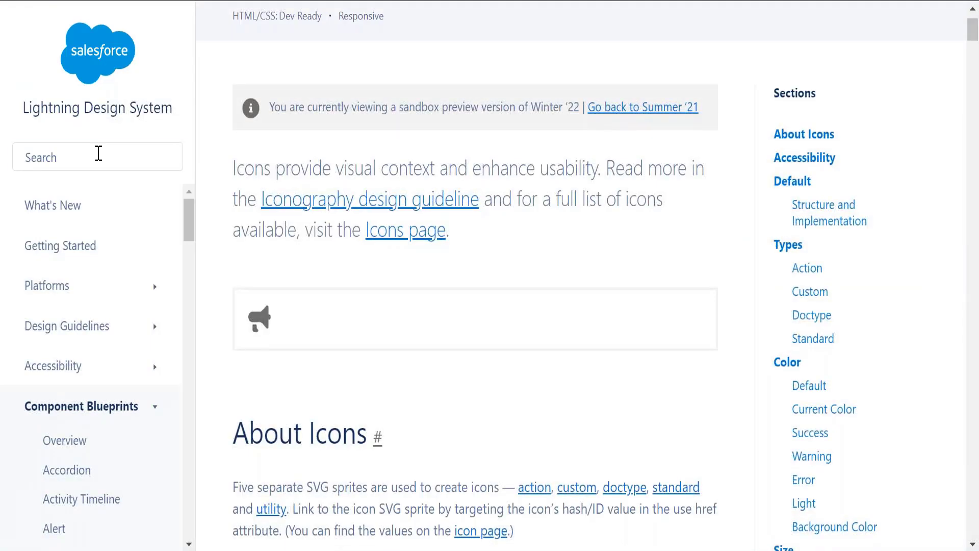
pyautogui.click(98, 153)
pyautogui.write('butt')
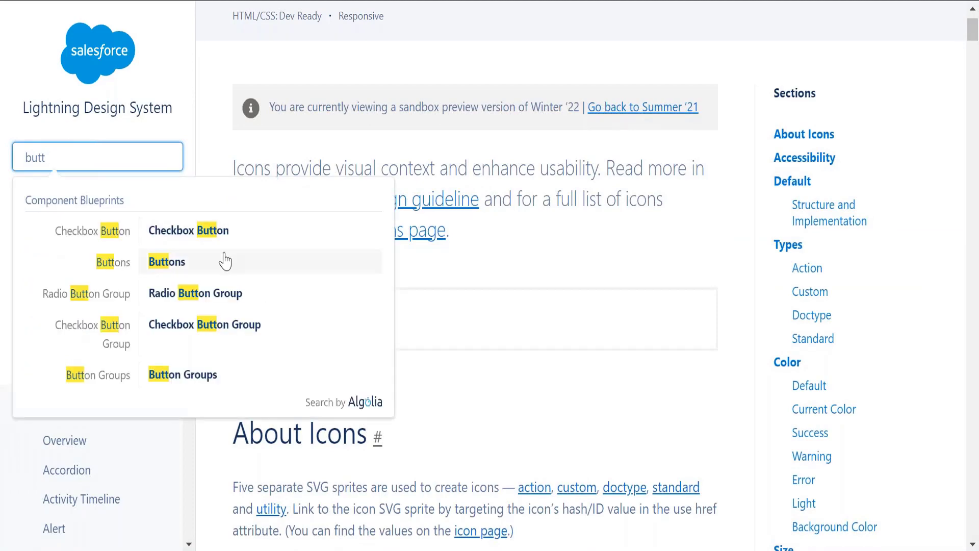
pyautogui.click(225, 261)
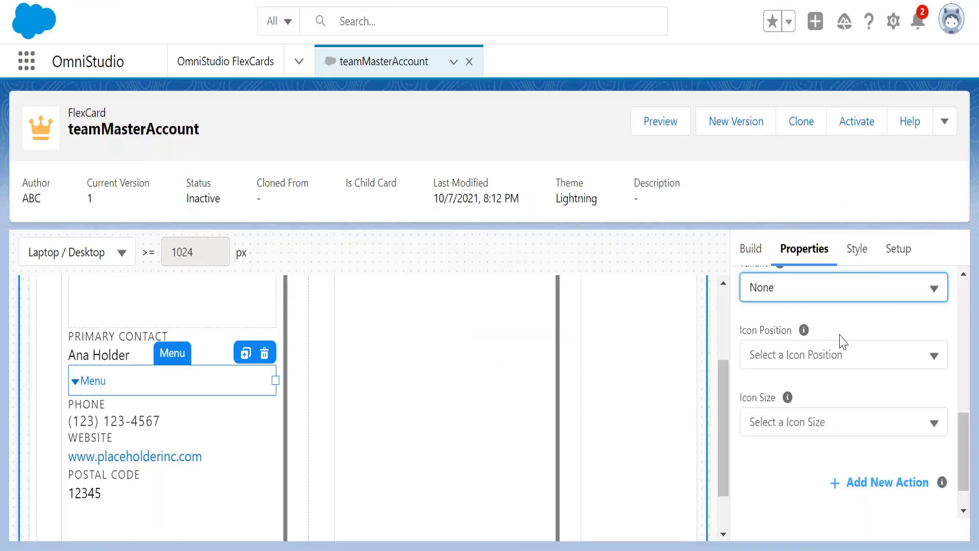
# - Back in OmniStudio, try the Neutral, Brand, Destructive and Success variants on the menu
pyautogui.click(829, 300)
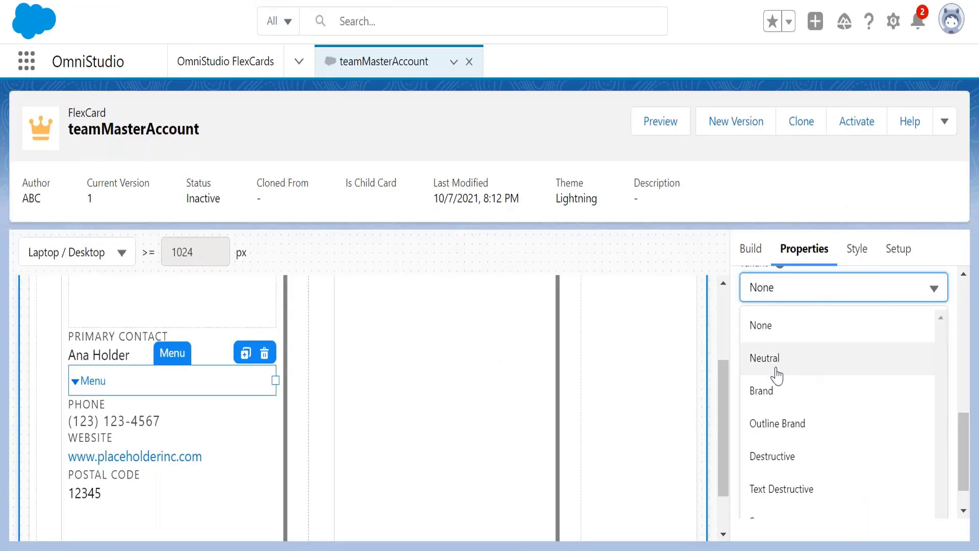
pyautogui.click(802, 374)
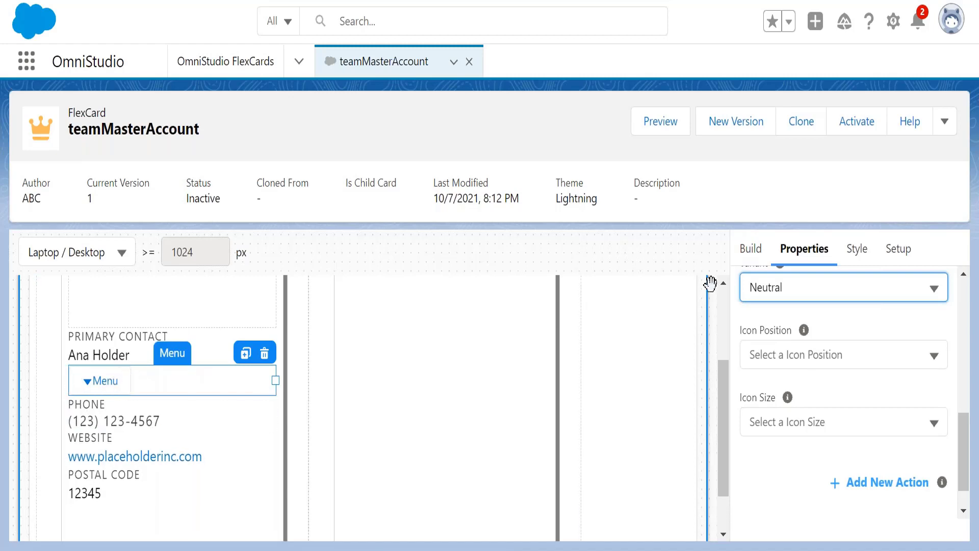
pyautogui.click(789, 296)
pyautogui.click(788, 390)
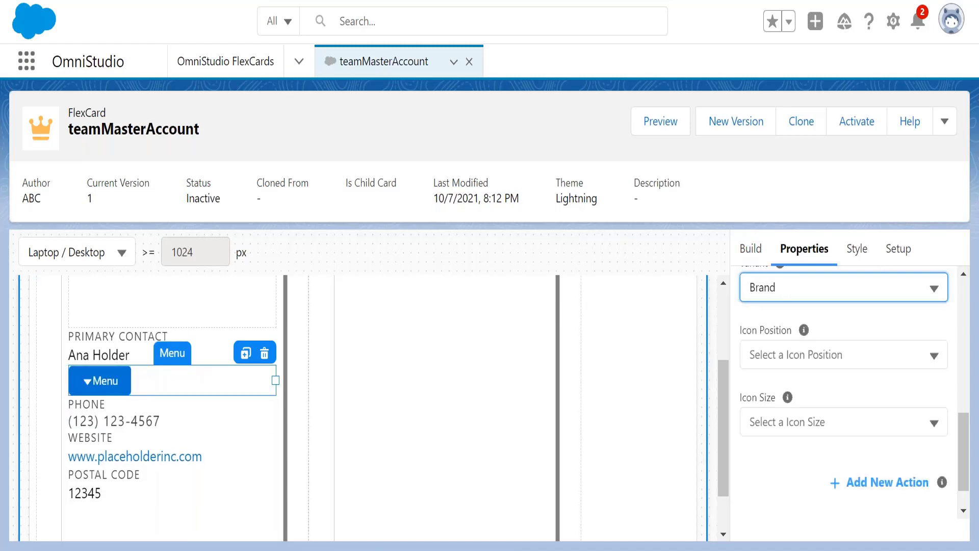
pyautogui.click(785, 289)
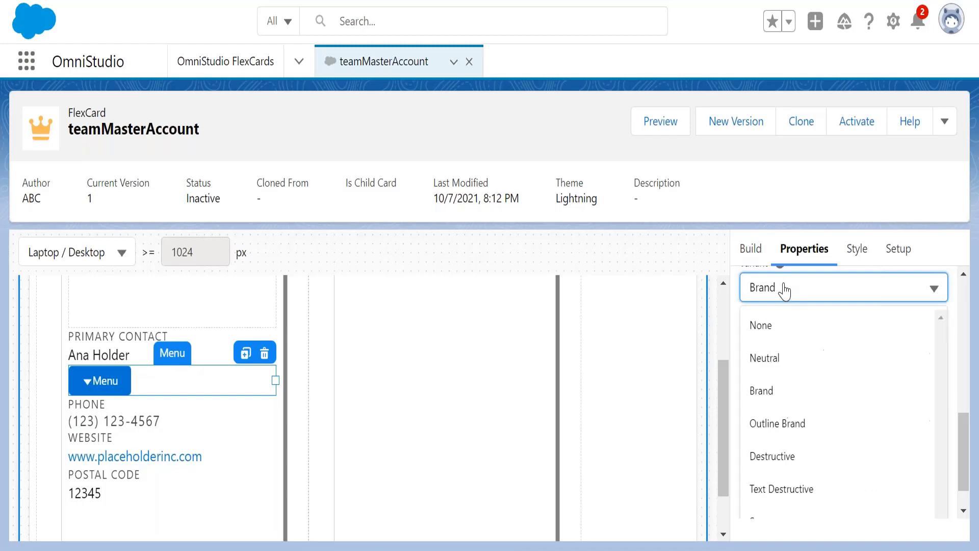
pyautogui.click(789, 458)
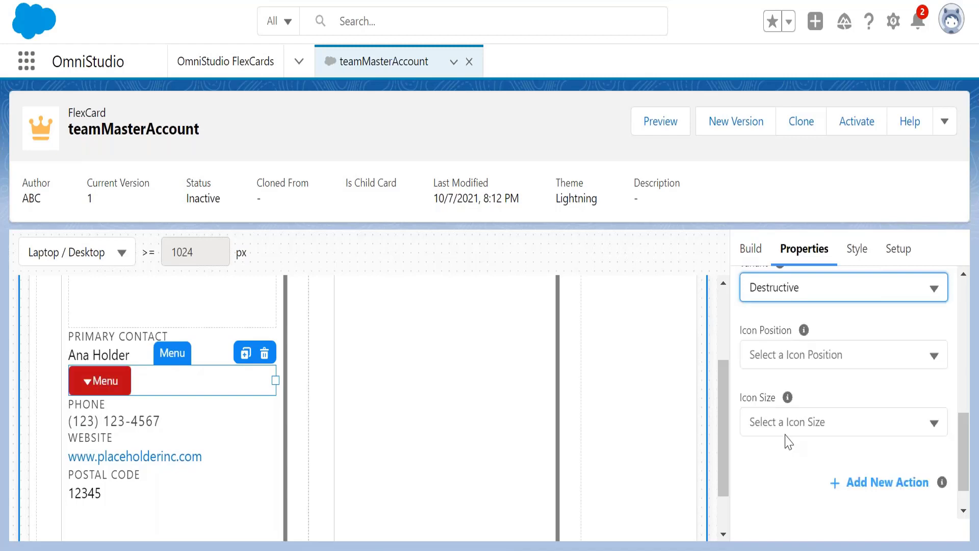
pyautogui.click(779, 292)
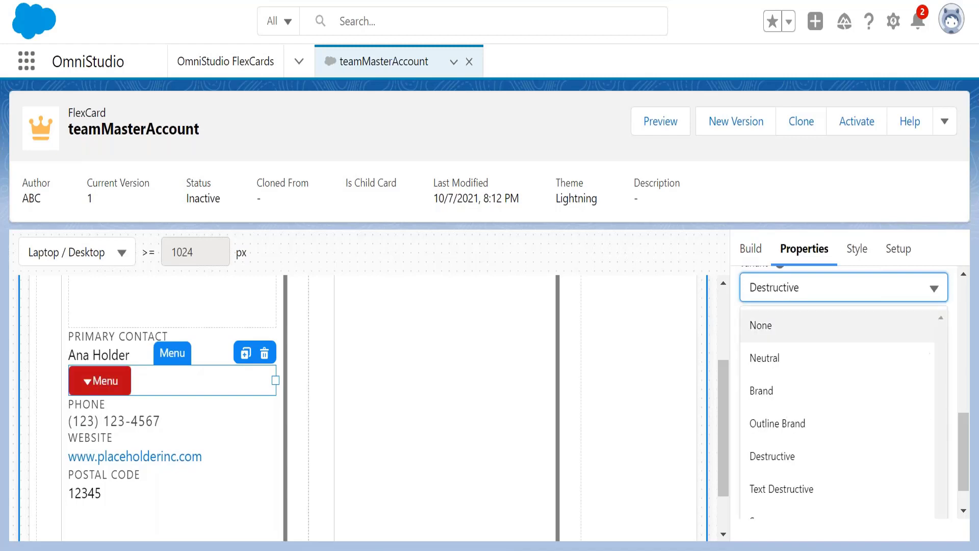
pyautogui.scroll(-1, 835, 483)
pyautogui.click(830, 481)
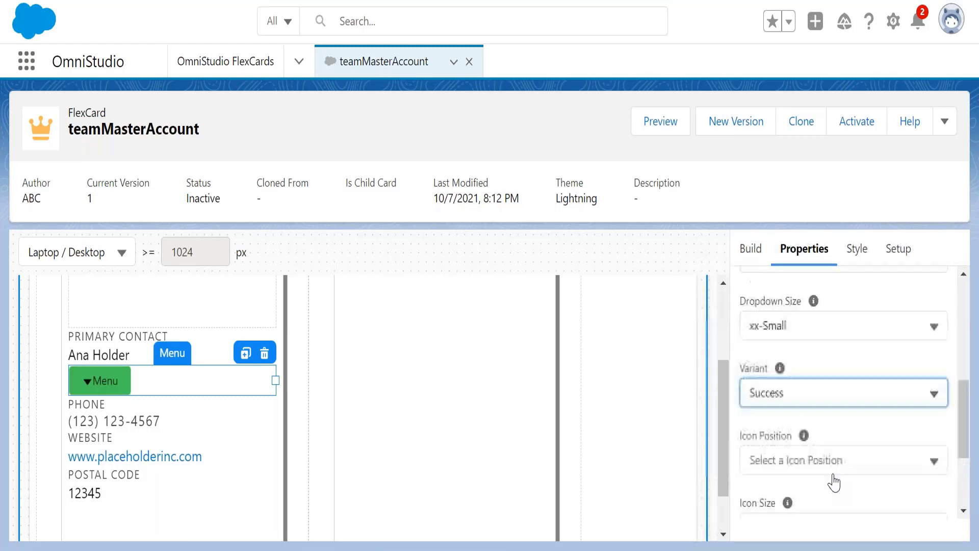
# - Set the menu's variant to Neutral and its icon position to Left
pyautogui.click(822, 394)
pyautogui.click(799, 461)
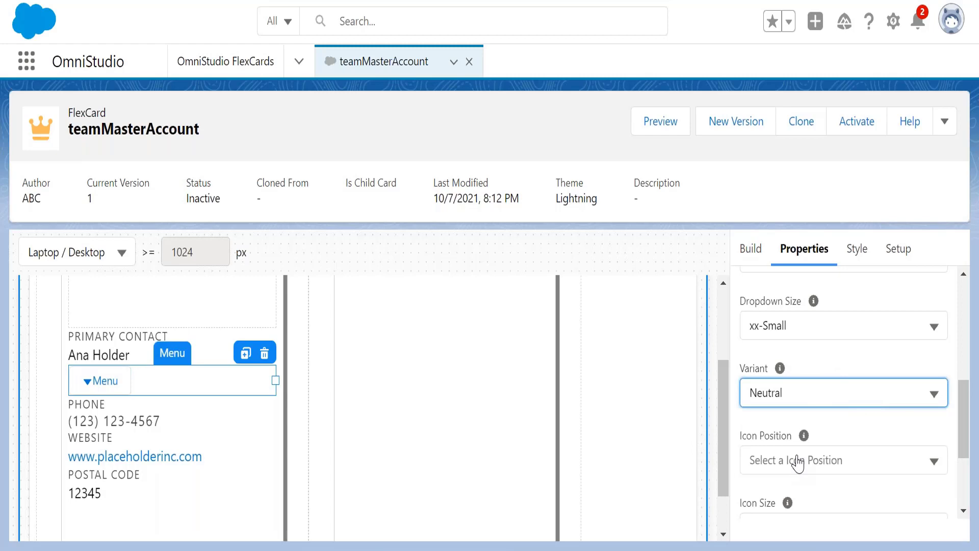
pyautogui.click(847, 463)
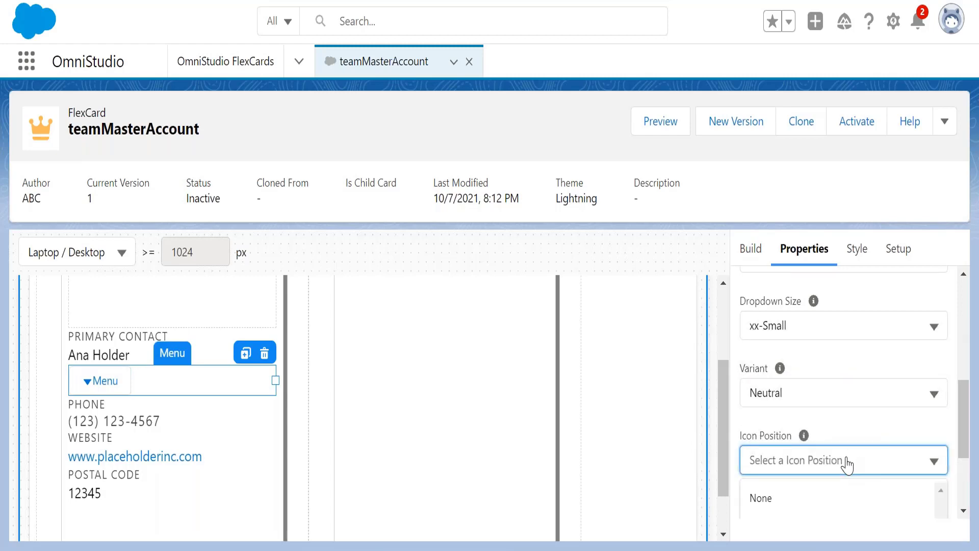
pyautogui.scroll(-3, 847, 464)
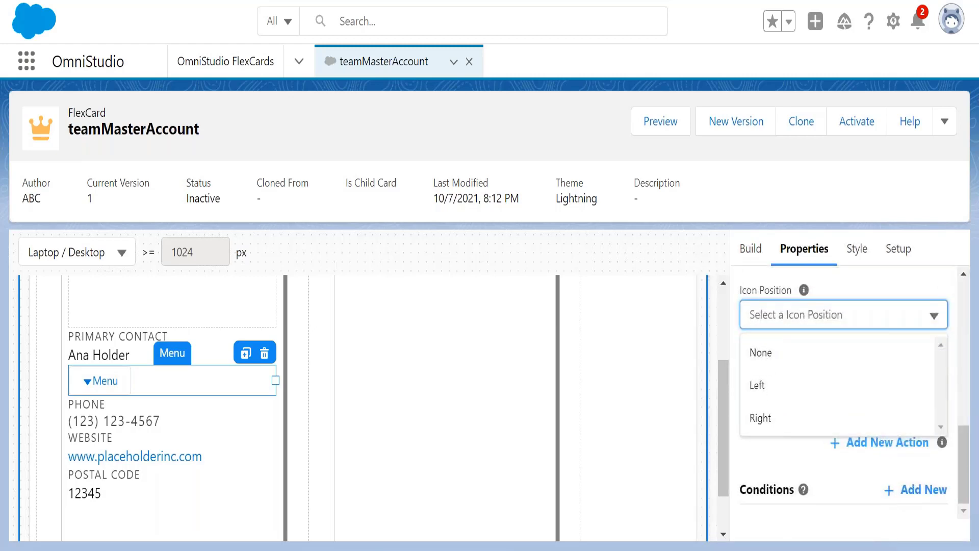
pyautogui.click(826, 396)
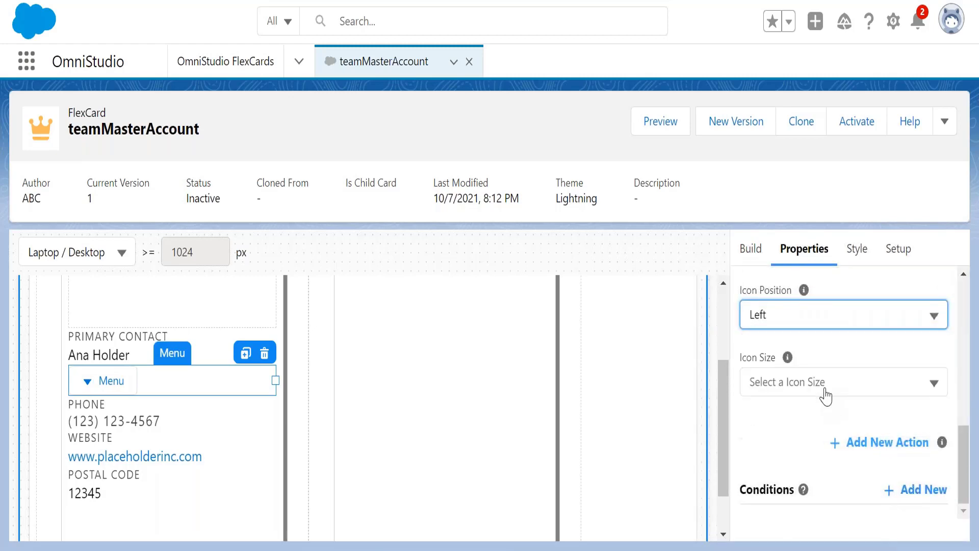
pyautogui.click(85, 382)
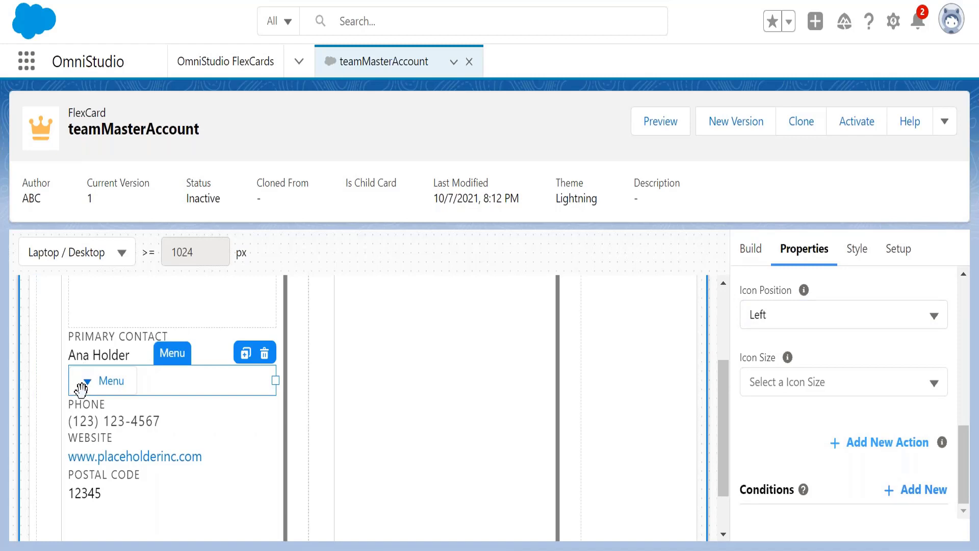
# - Set the menu's icon size to Small
pyautogui.click(823, 386)
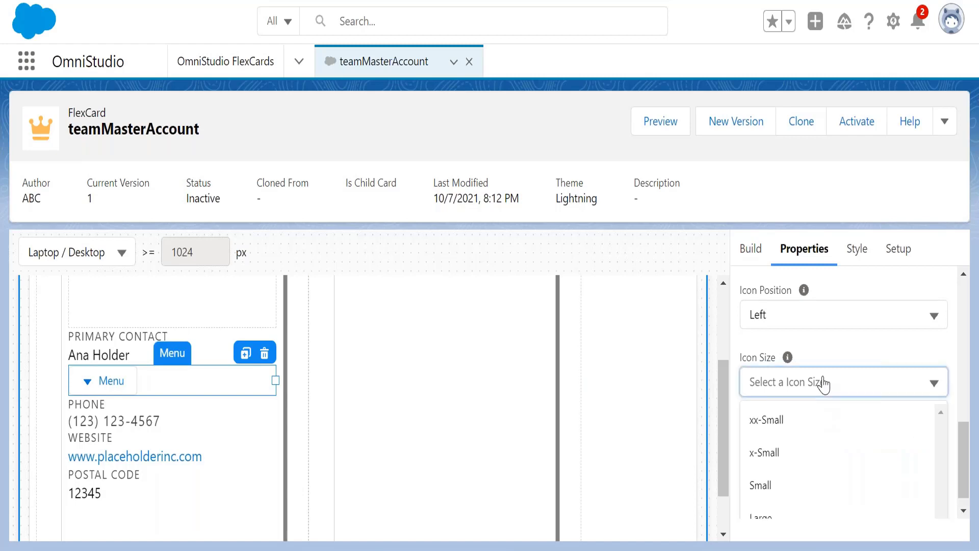
pyautogui.click(807, 482)
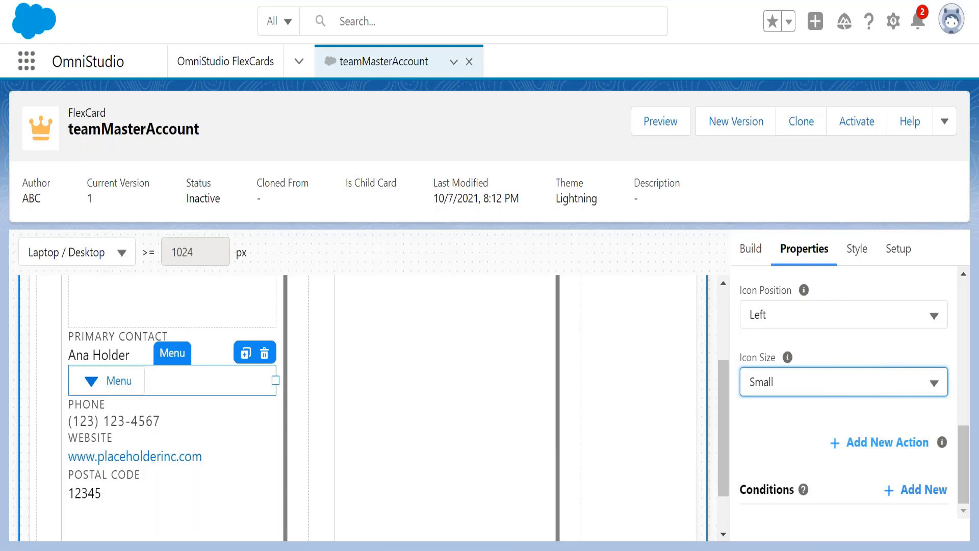
pyautogui.click(800, 387)
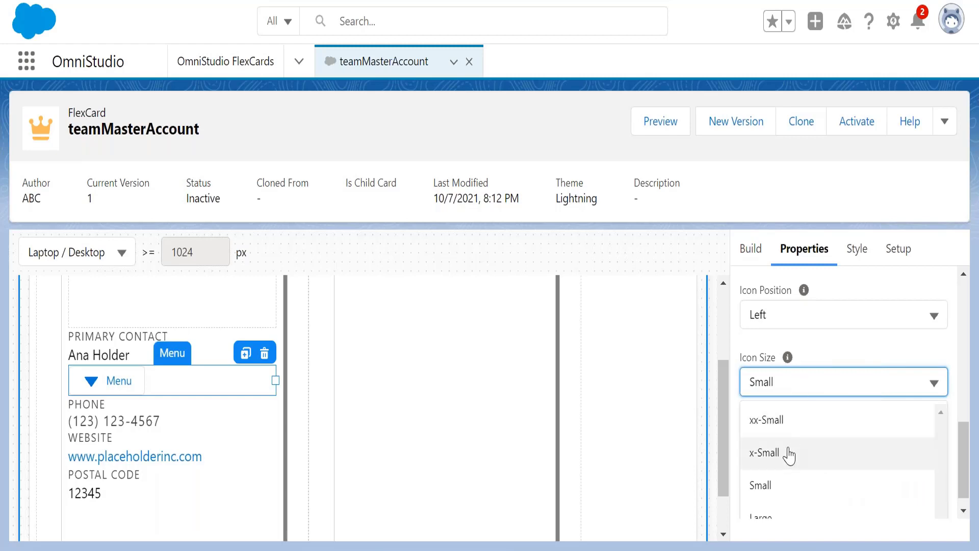
pyautogui.click(781, 490)
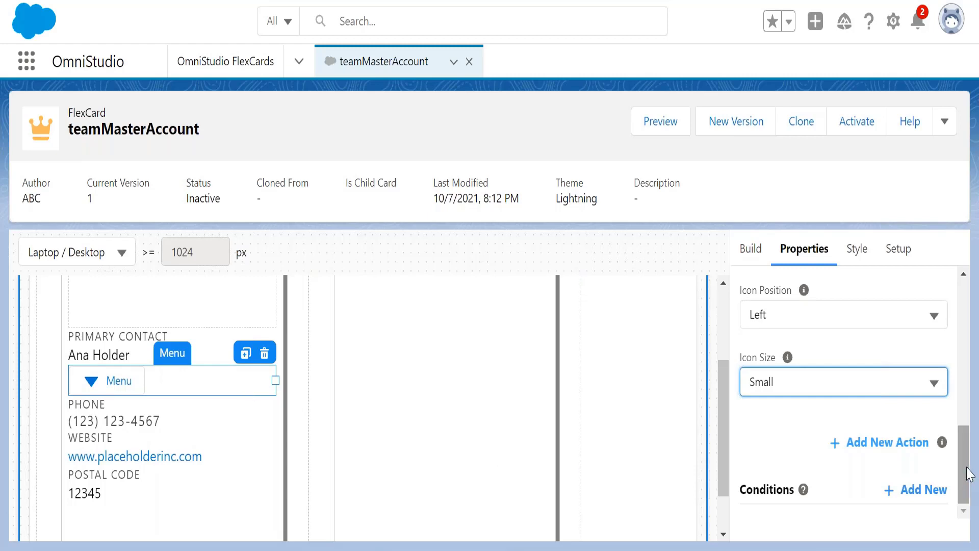
pyautogui.moveTo(969, 474); pyautogui.dragTo(967, 329)
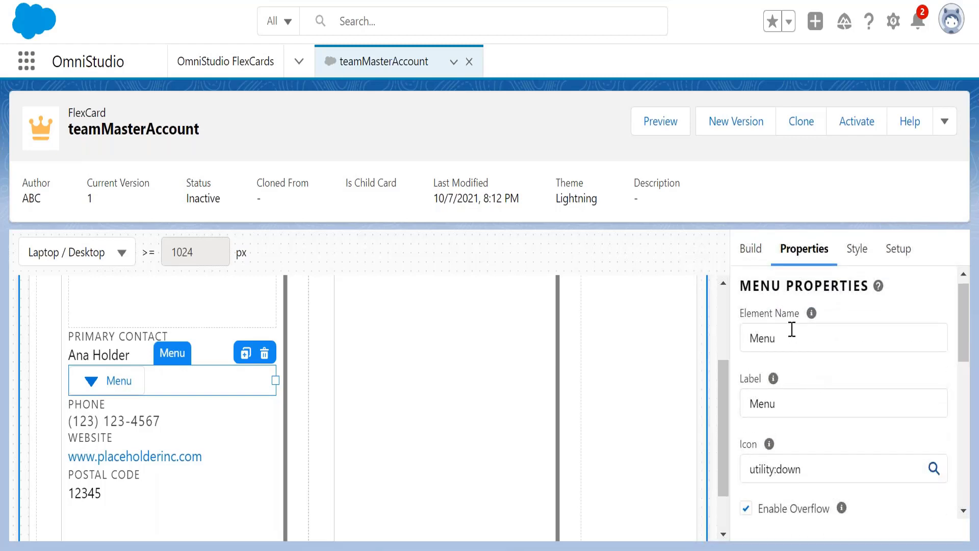
# - Try the menu's icon position at Right and restore it to Left
pyautogui.moveTo(967, 320); pyautogui.dragTo(964, 395)
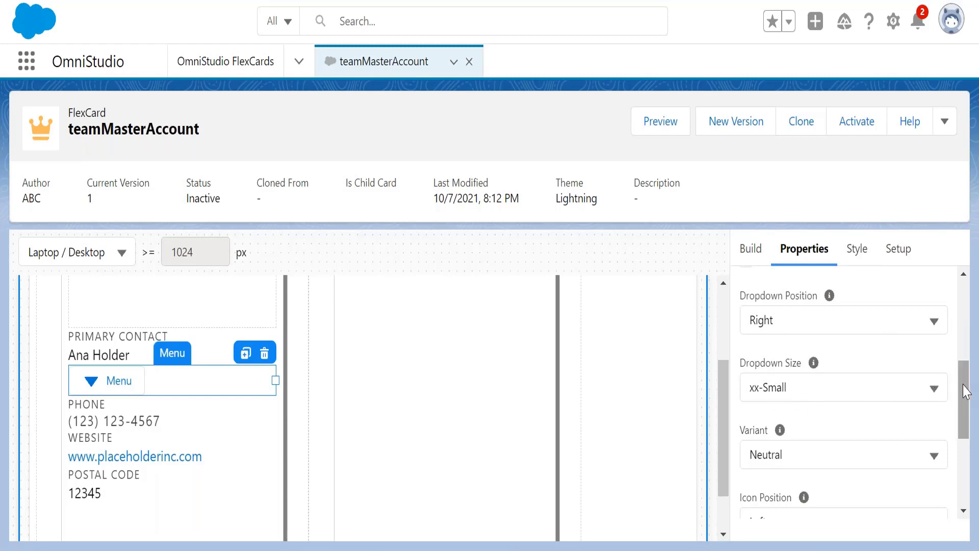
pyautogui.moveTo(966, 393); pyautogui.dragTo(967, 426)
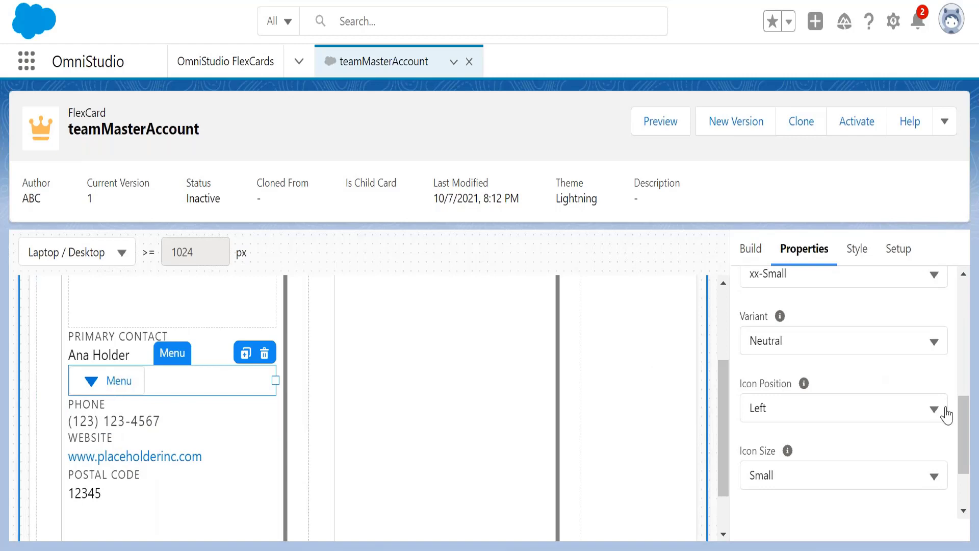
pyautogui.moveTo(964, 411); pyautogui.dragTo(964, 403)
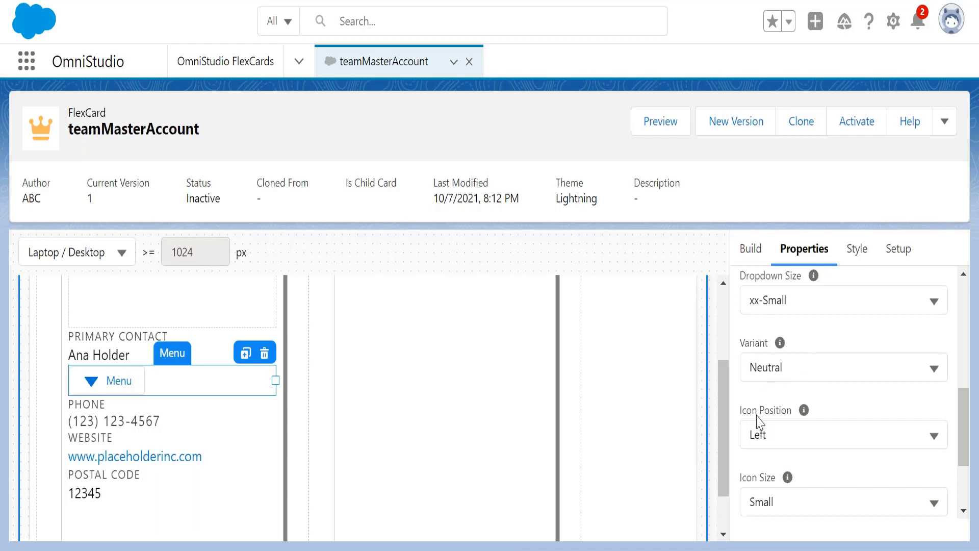
pyautogui.click(784, 443)
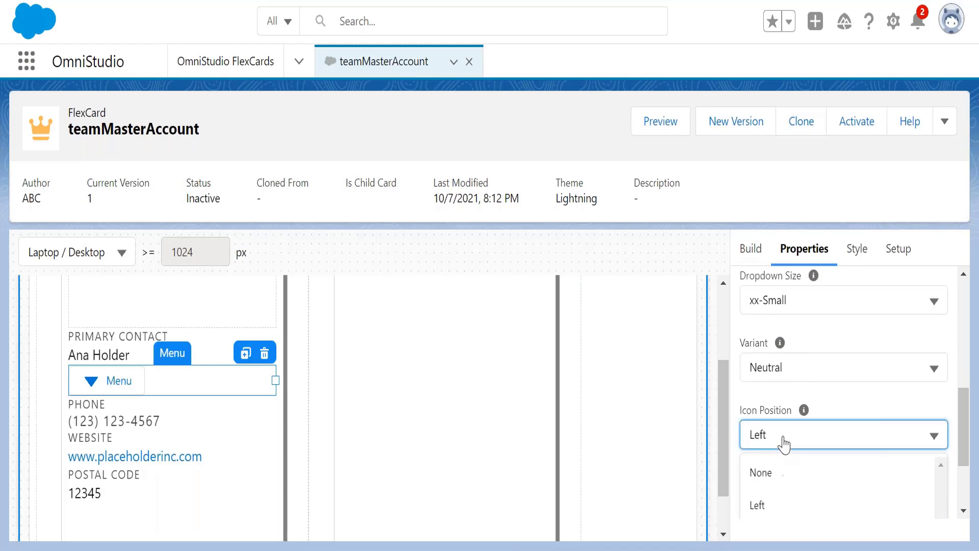
pyautogui.scroll(-1, 786, 526)
pyautogui.click(782, 518)
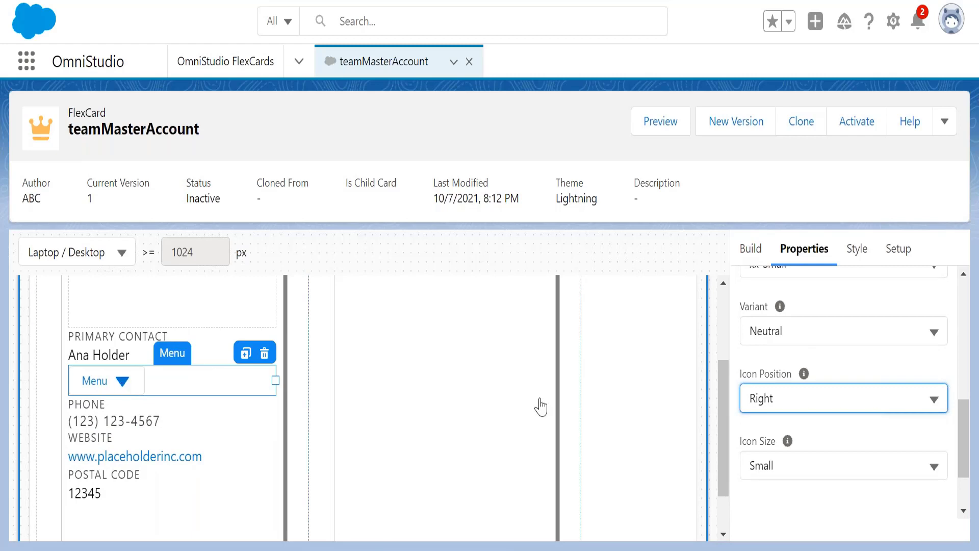
pyautogui.click(823, 400)
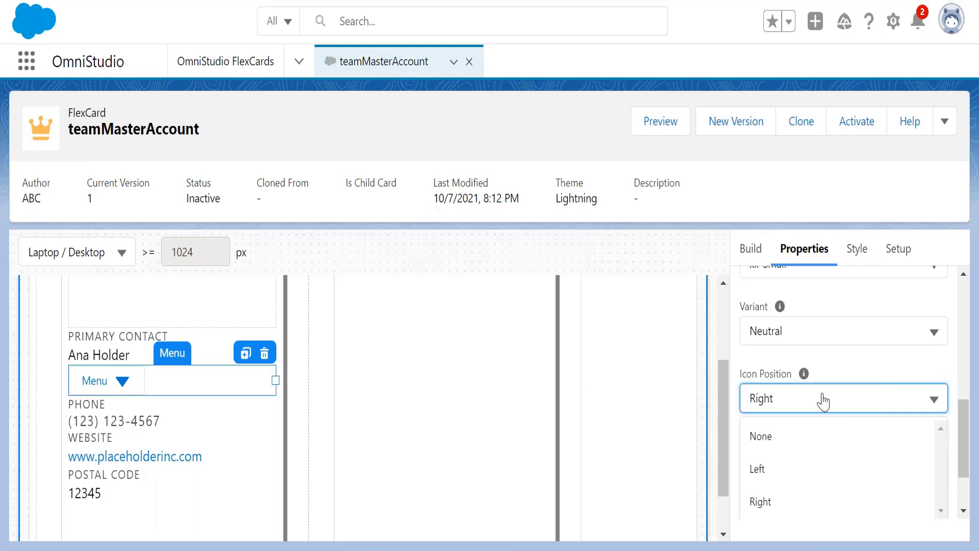
pyautogui.click(792, 471)
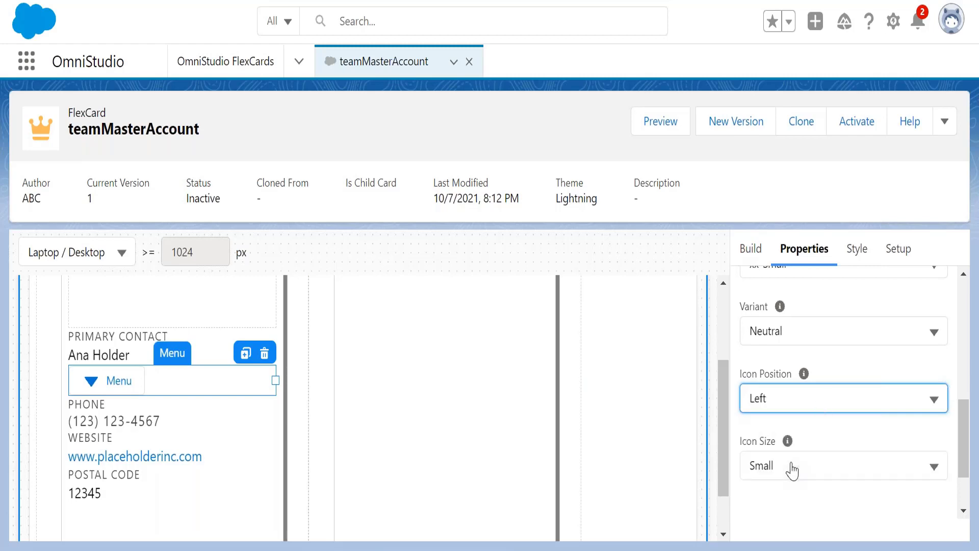
# - Try the menu's icon size at xx-Small and restore it to Small
pyautogui.click(792, 471)
pyautogui.click(791, 505)
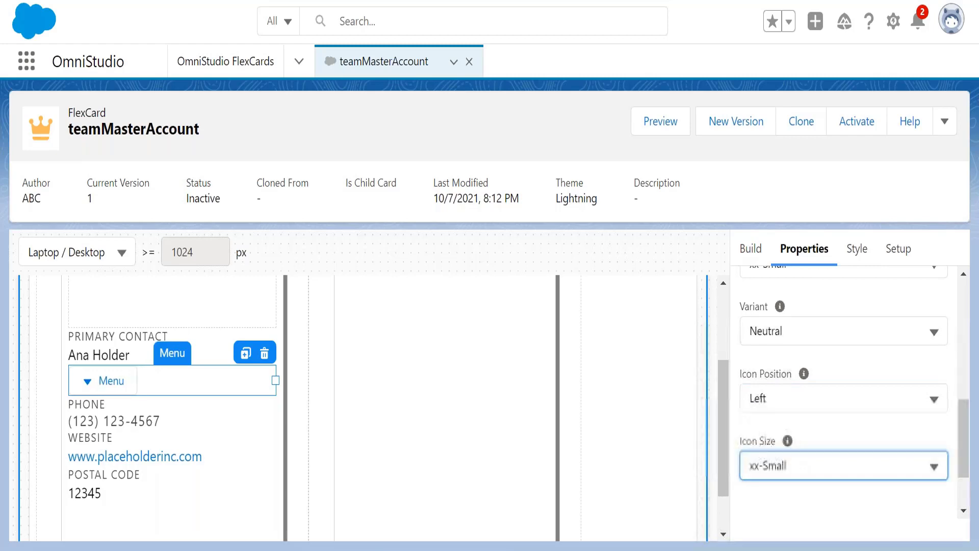
pyautogui.scroll(-2, 961, 436)
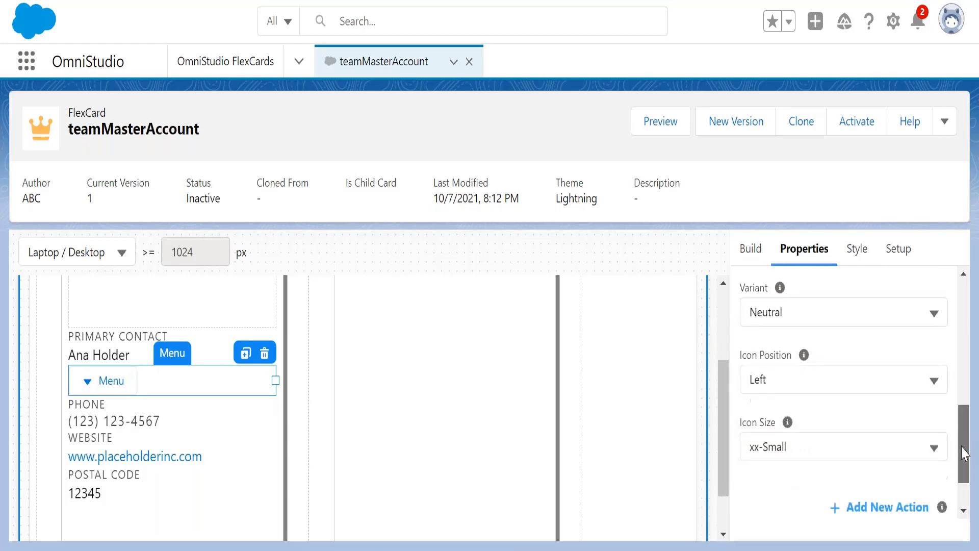
pyautogui.click(865, 387)
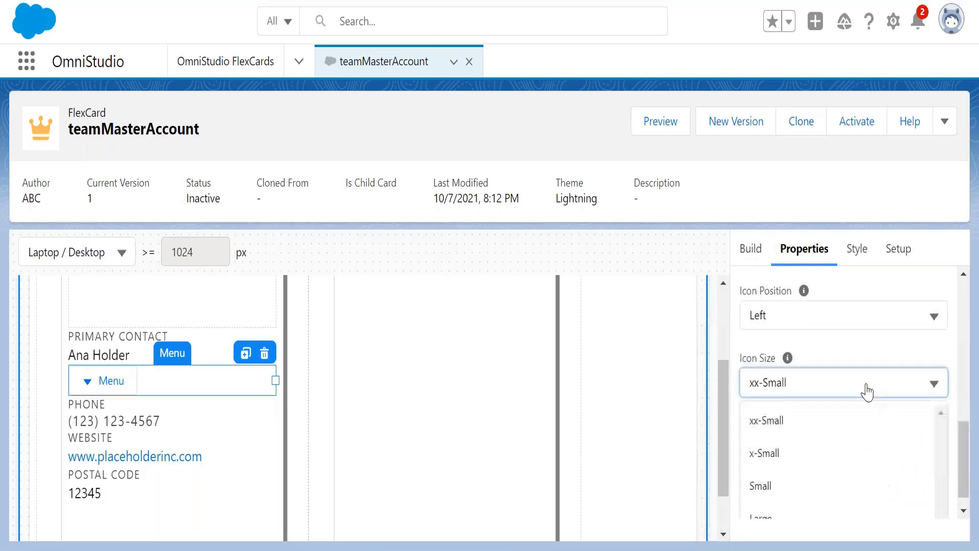
pyautogui.click(826, 487)
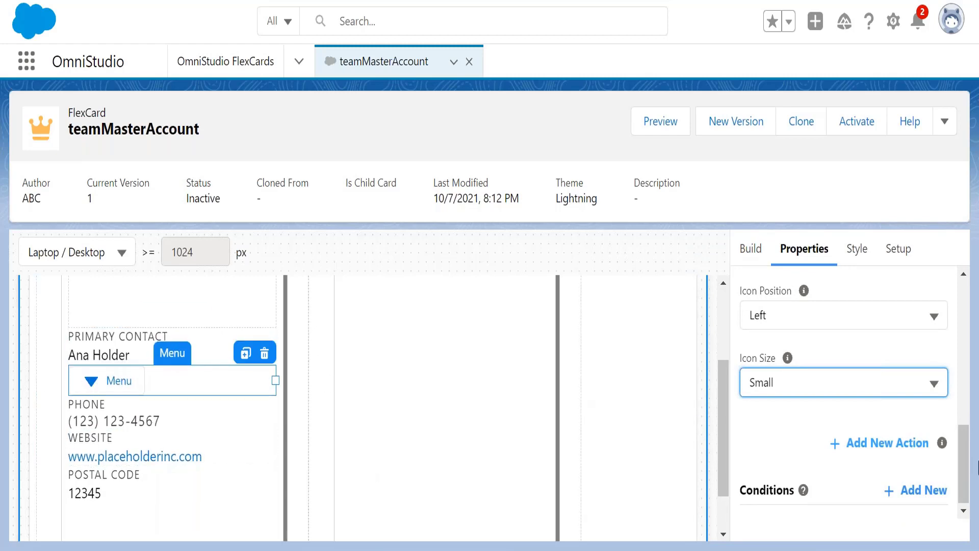
# - Switch to the Paint window with the nested rectangles and delete that whole drawing
pyautogui.click(964, 473)
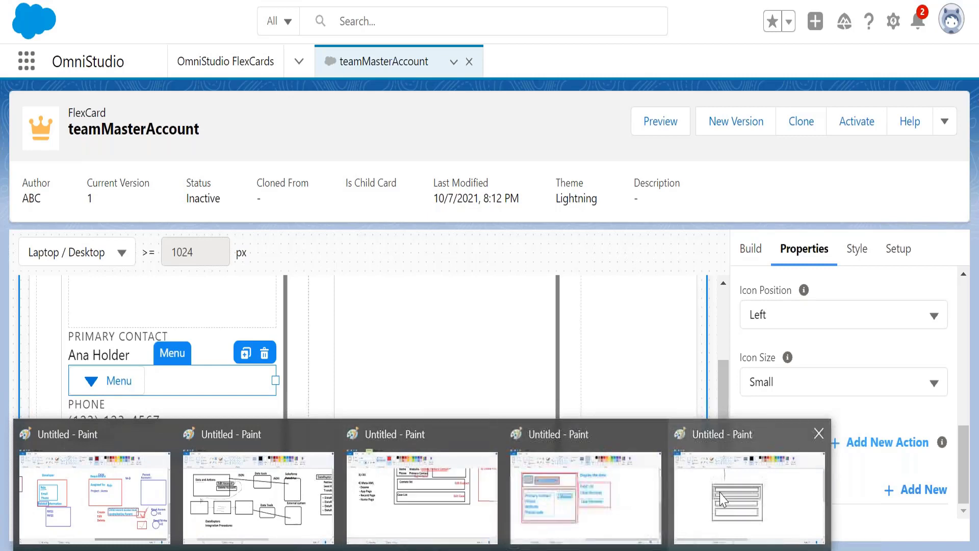
pyautogui.click(754, 490)
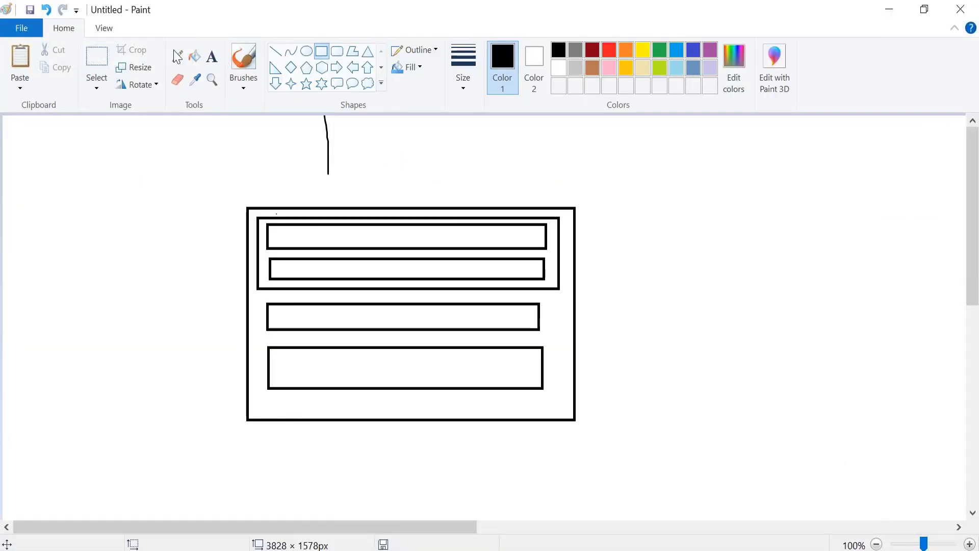
pyautogui.click(96, 56)
pyautogui.moveTo(212, 191)
pyautogui.mouseDown()
pyautogui.moveTo(669, 374)
pyautogui.moveTo(668, 465)
pyautogui.mouseUp()
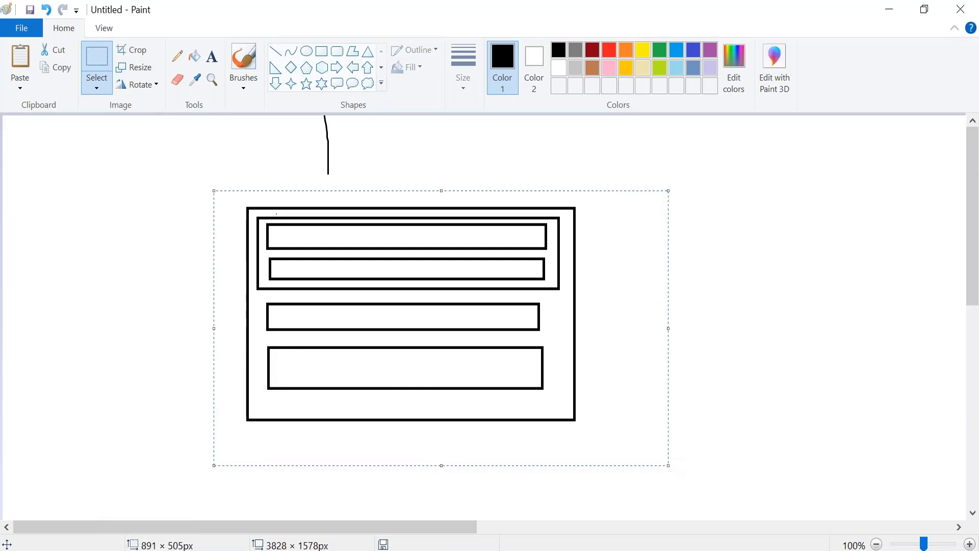
pyautogui.press('Delete')
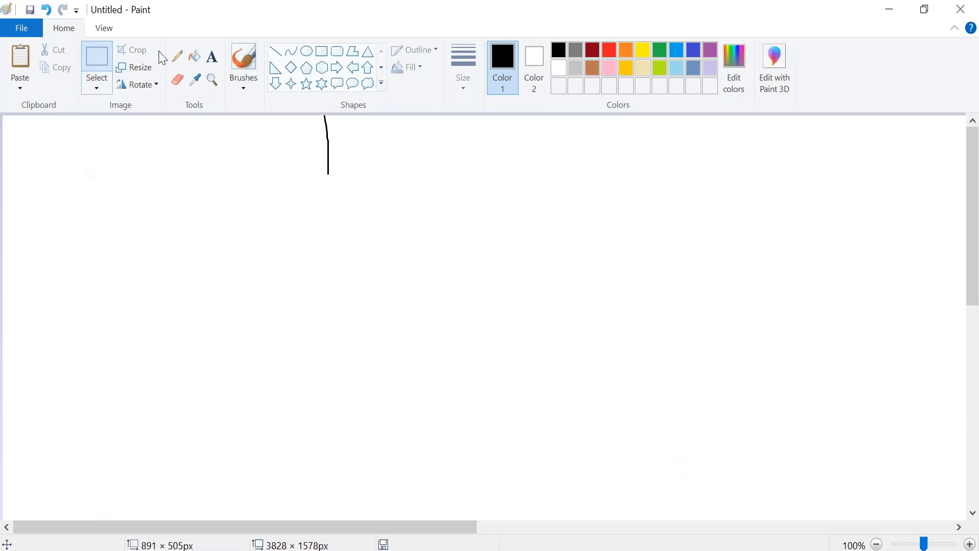
# - Start a text box in the empty canvas with the heading "Actions:" followed by a blank line
pyautogui.click(213, 64)
pyautogui.click(39, 153)
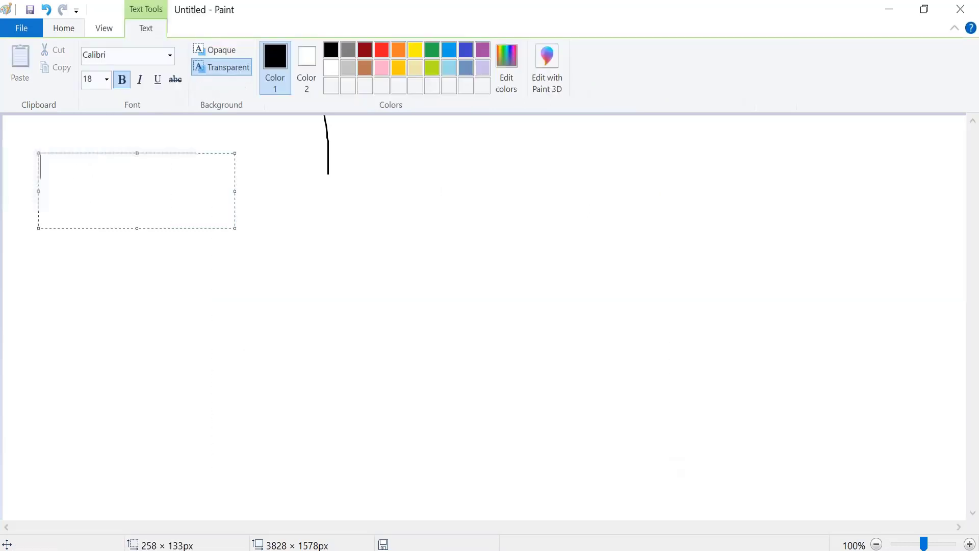
pyautogui.write('Actins')
pyautogui.press('BackSpace')
pyautogui.press('BackSpace')
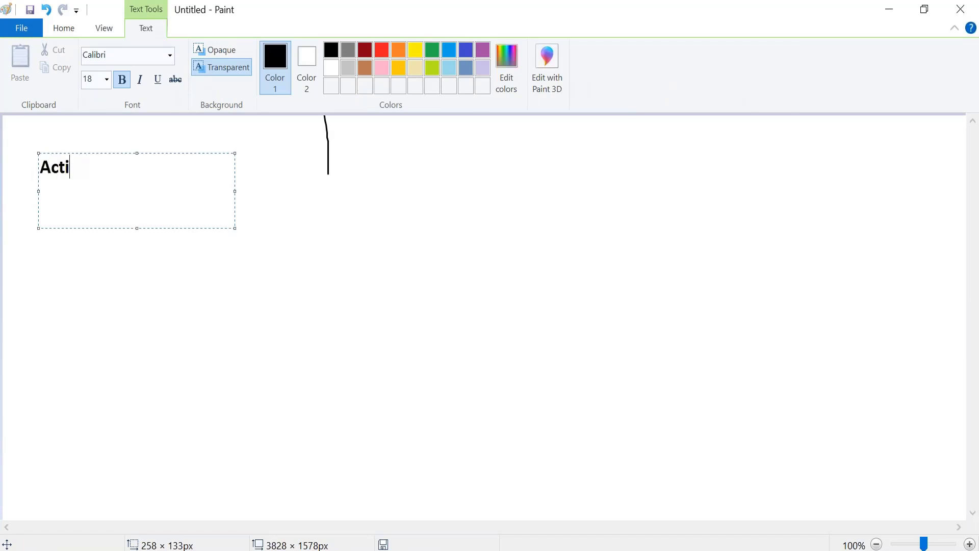
pyautogui.write('ons:')
pyautogui.press('Return')
pyautogui.press('Return')
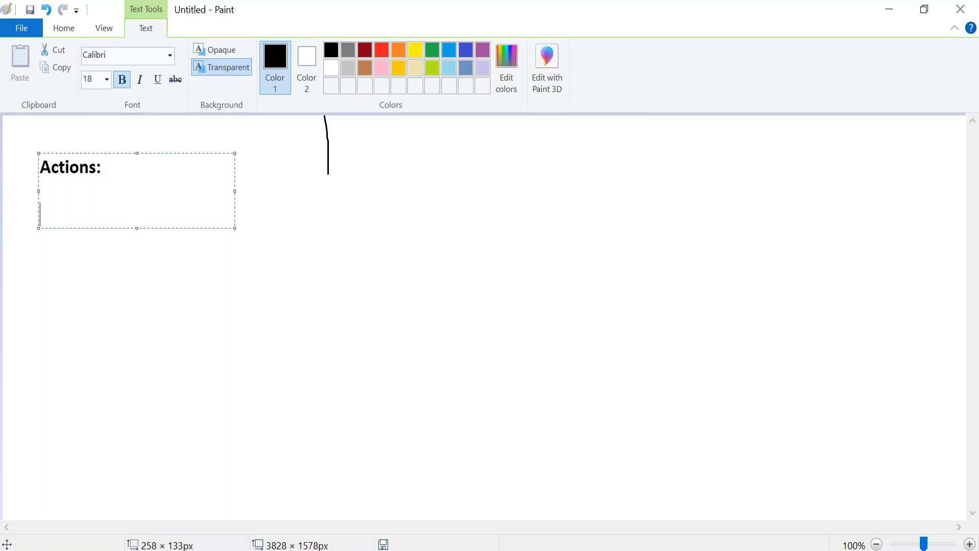
# - Add "OmniStudio Actions" as the first entry below the heading
pyautogui.write('C')
pyautogui.press('BackSpace')
pyautogui.write('Vlocity Acti')
pyautogui.write('ons')
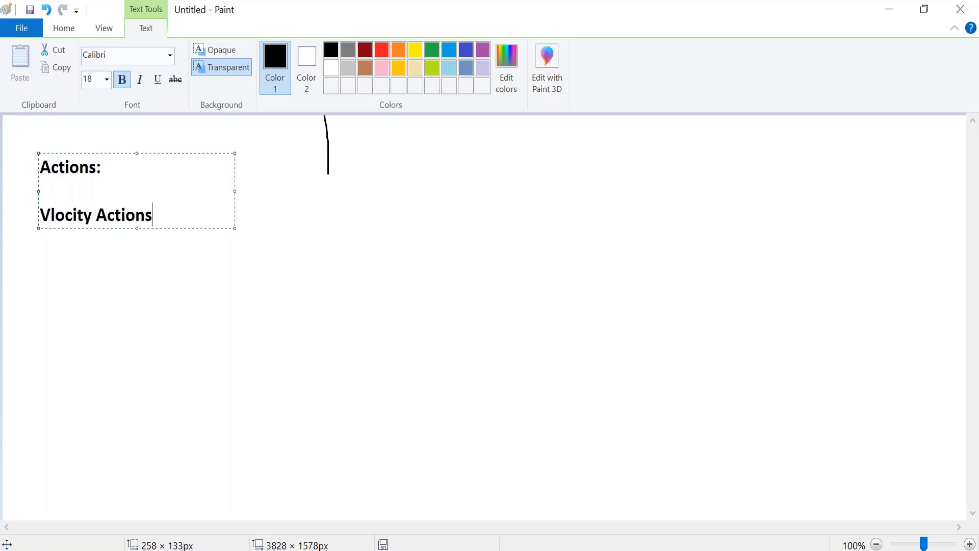
pyautogui.moveTo(96, 216); pyautogui.dragTo(40, 215)
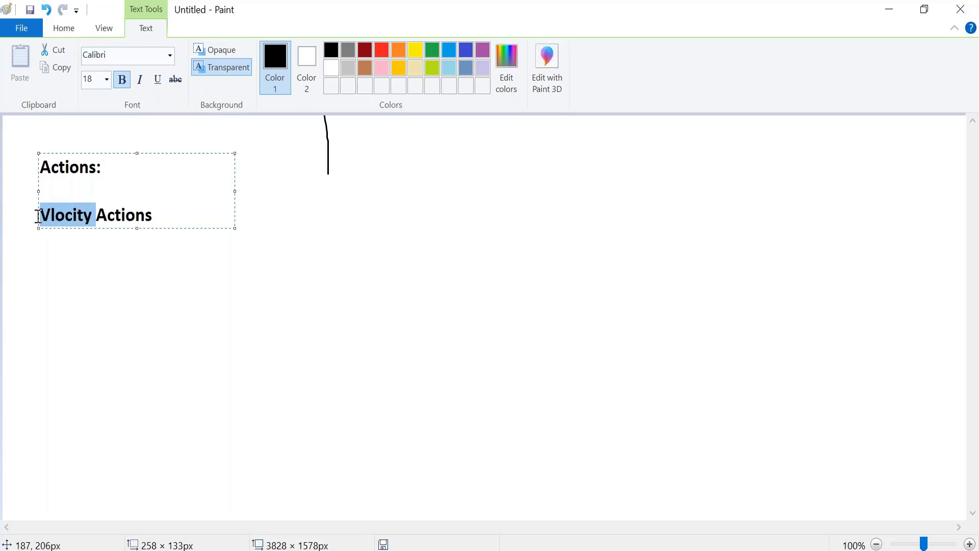
pyautogui.write('OmniStudio')
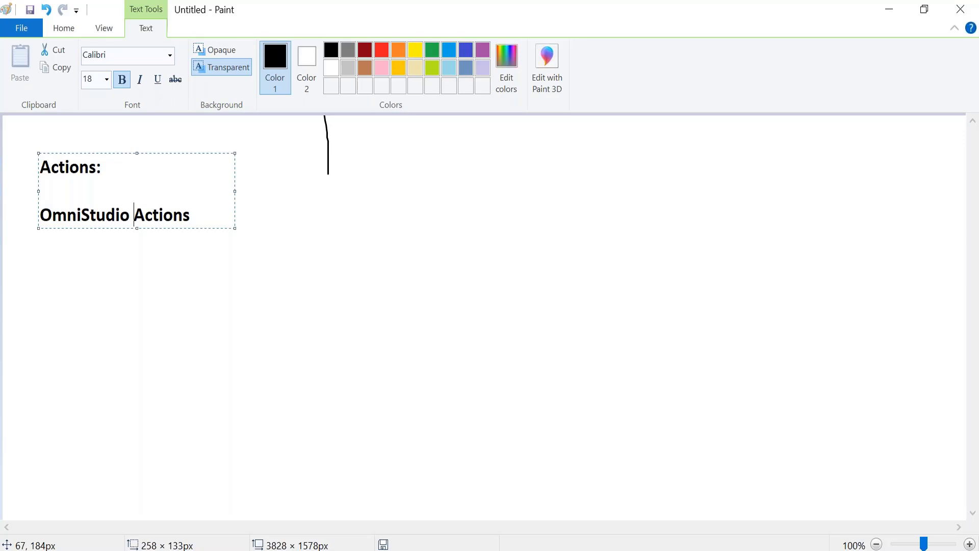
# - Add "OmniScript Actions" on a new line below the OmniStudio Actions entry
pyautogui.click(207, 218)
pyautogui.press('Return')
pyautogui.write('OmniS')
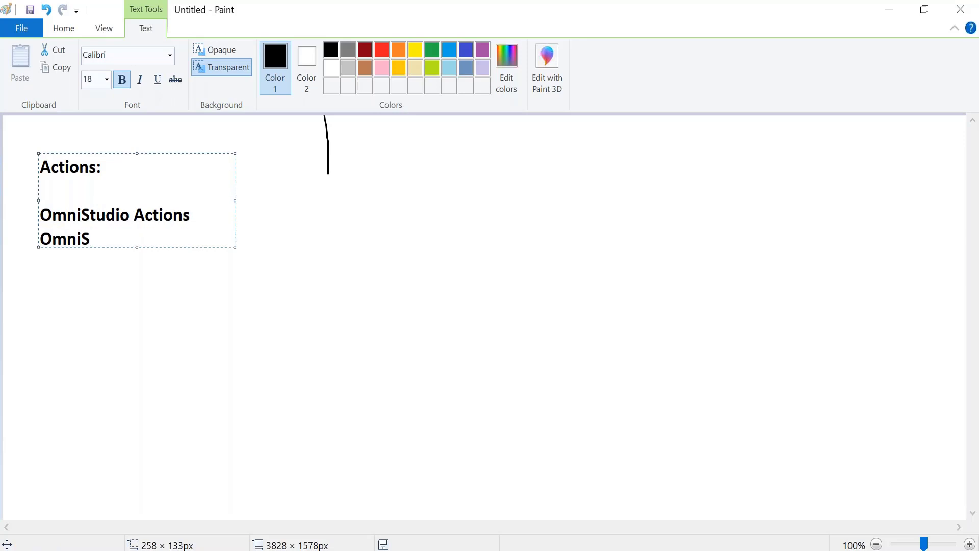
pyautogui.write('cript Actions')
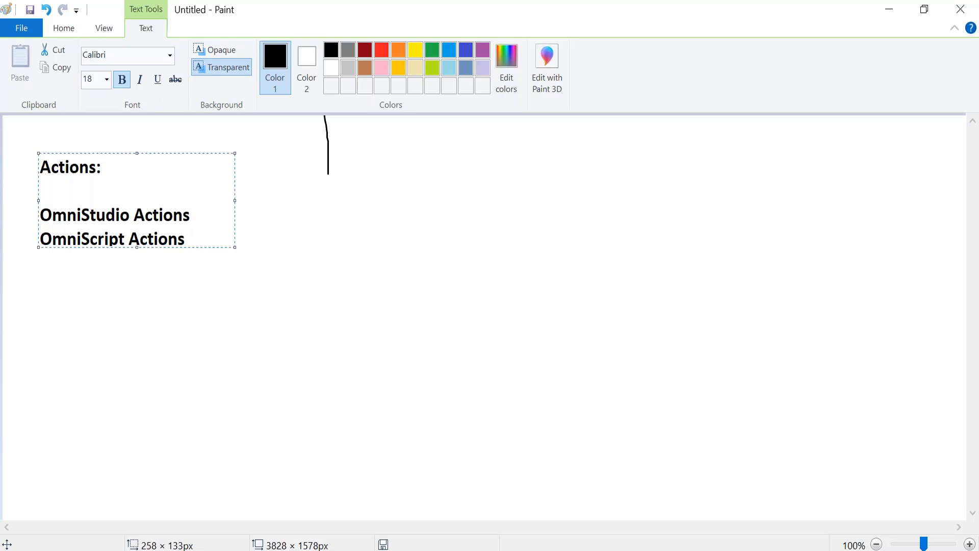
# - Extend the list with the entries "Navigation Actions" and "Flyout Actions", each on its own line
pyautogui.press('Return')
pyautogui.write('Navia')
pyautogui.press('BackSpace')
pyautogui.write('g')
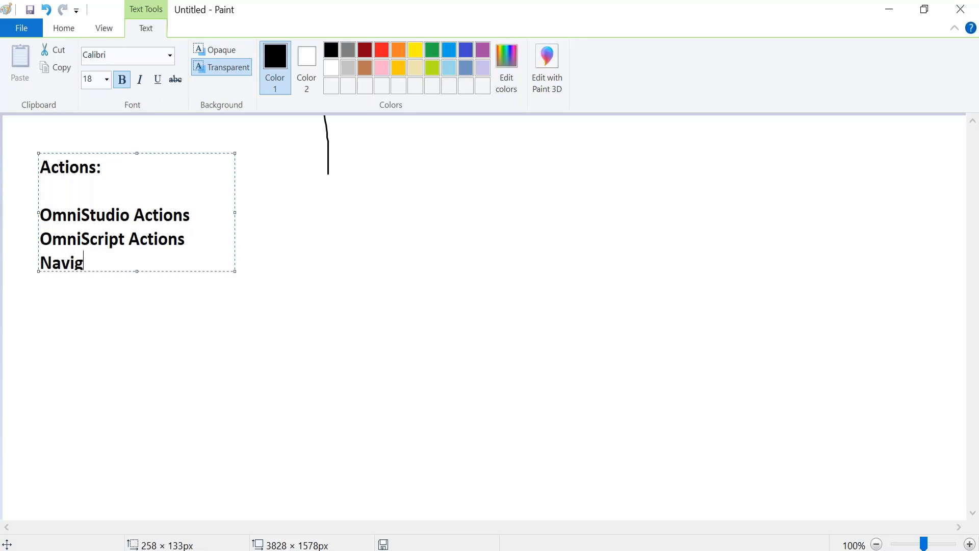
pyautogui.write('ation Actions')
pyautogui.press('Return')
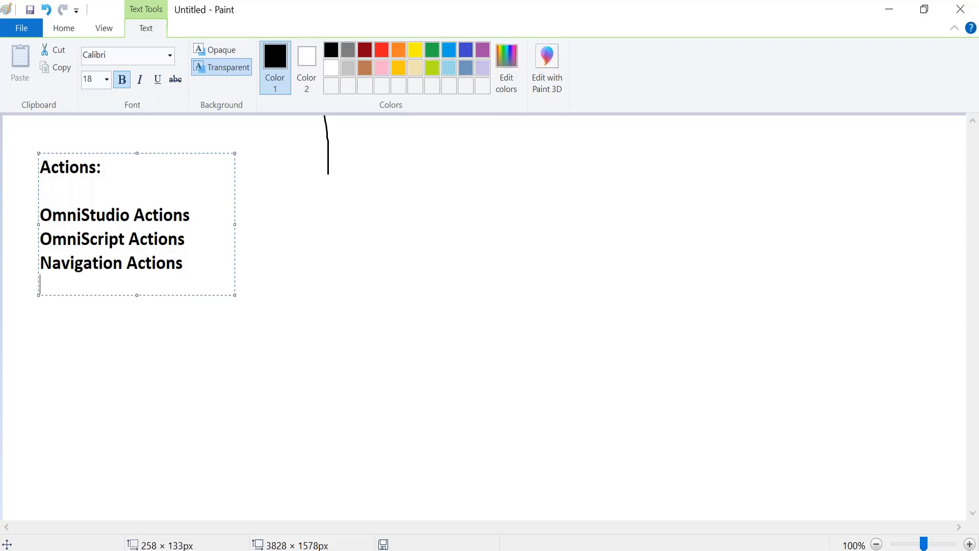
pyautogui.write('Flyout Actions')
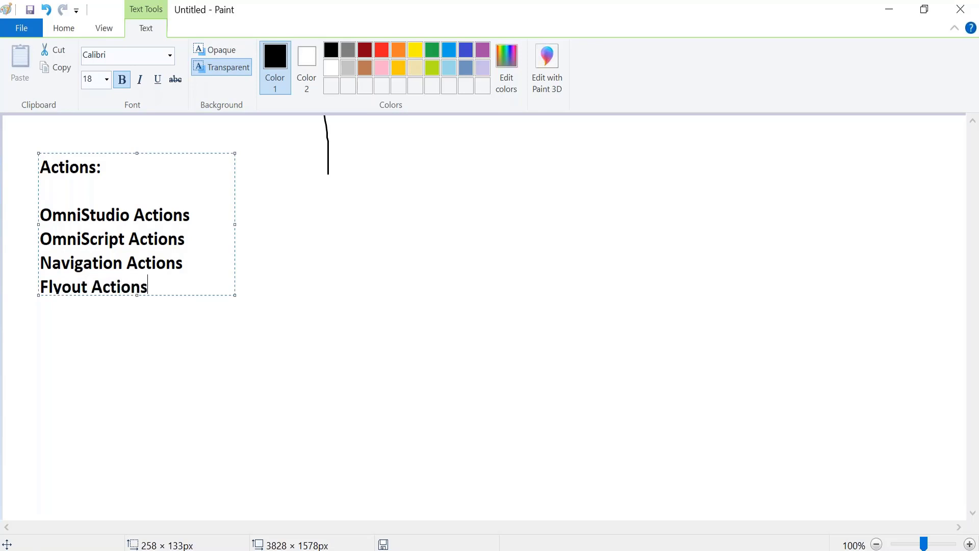
pyautogui.press('Return')
# - Color the OmniStudio Actions and OmniScript Actions lines red
pyautogui.moveTo(201, 245); pyautogui.dragTo(38, 213)
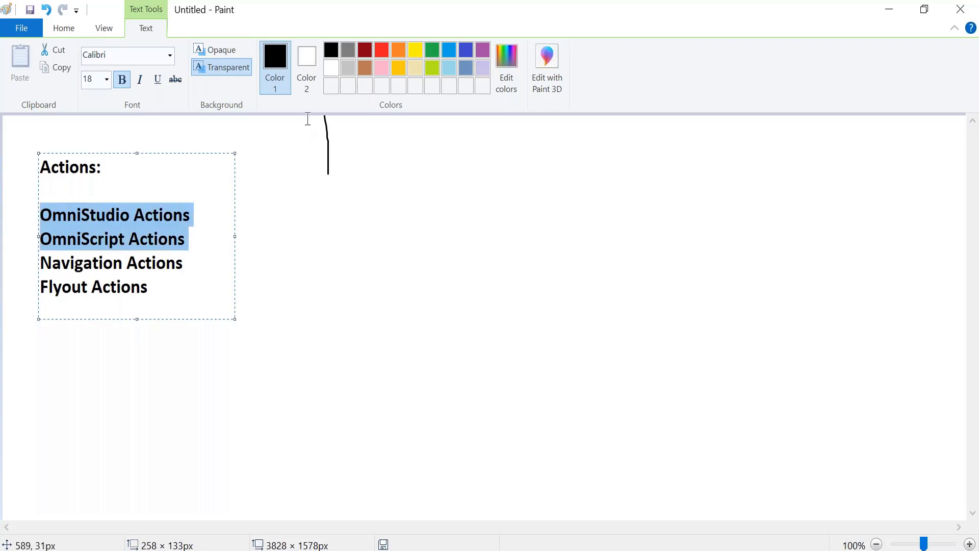
pyautogui.click(380, 53)
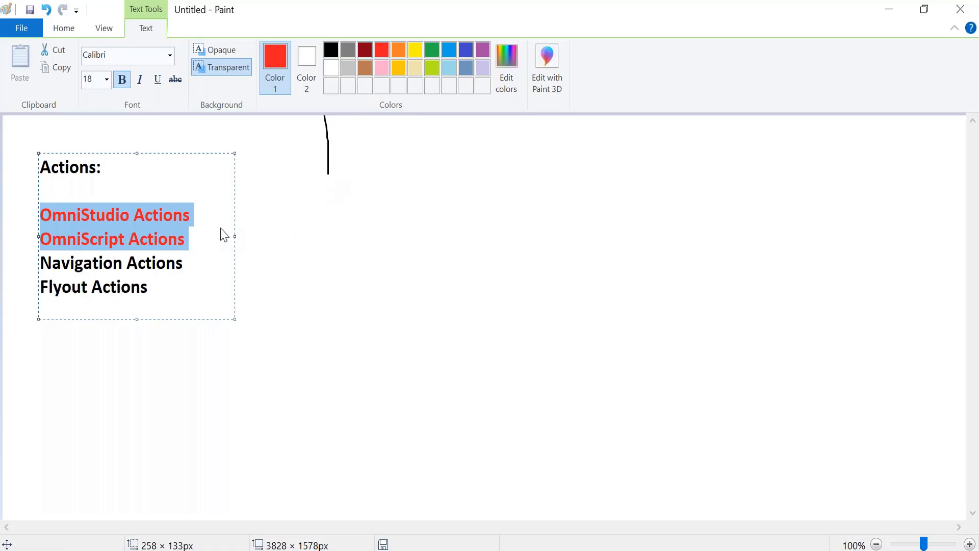
# - Widen the text box and append " : Custom Anction and Predefined Actions." to the OmniStudio Actions line, placing the finished text on the canvas
pyautogui.click(214, 213)
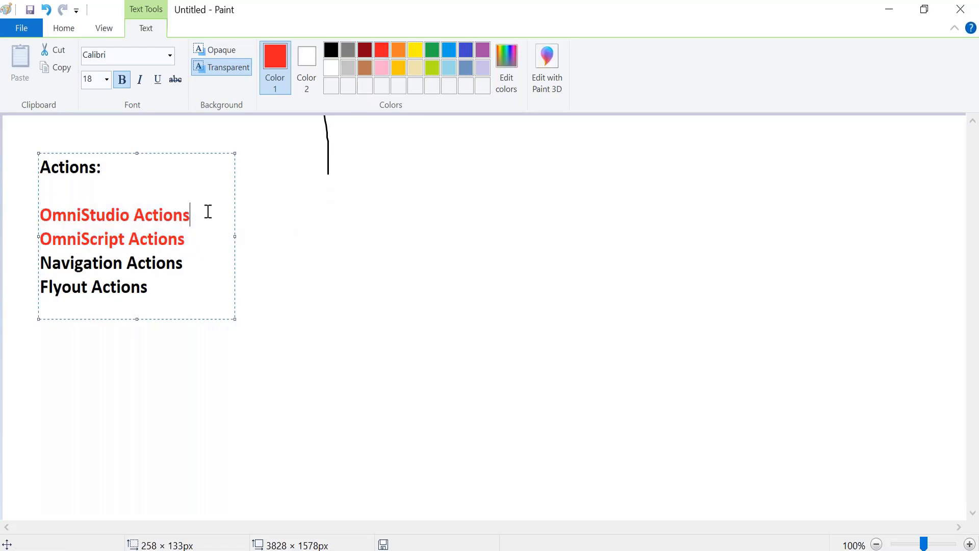
pyautogui.write(':')
pyautogui.moveTo(234, 238); pyautogui.dragTo(546, 227)
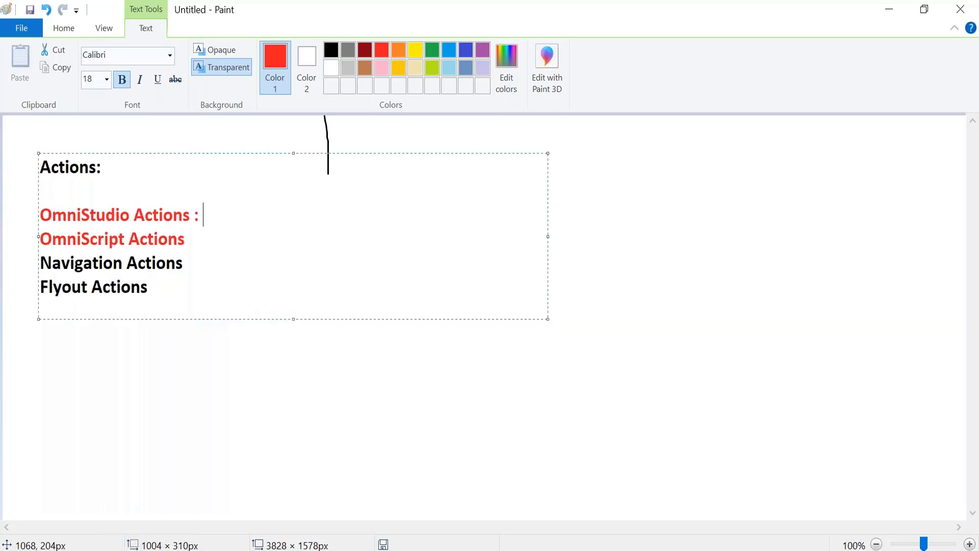
pyautogui.write('Custom ')
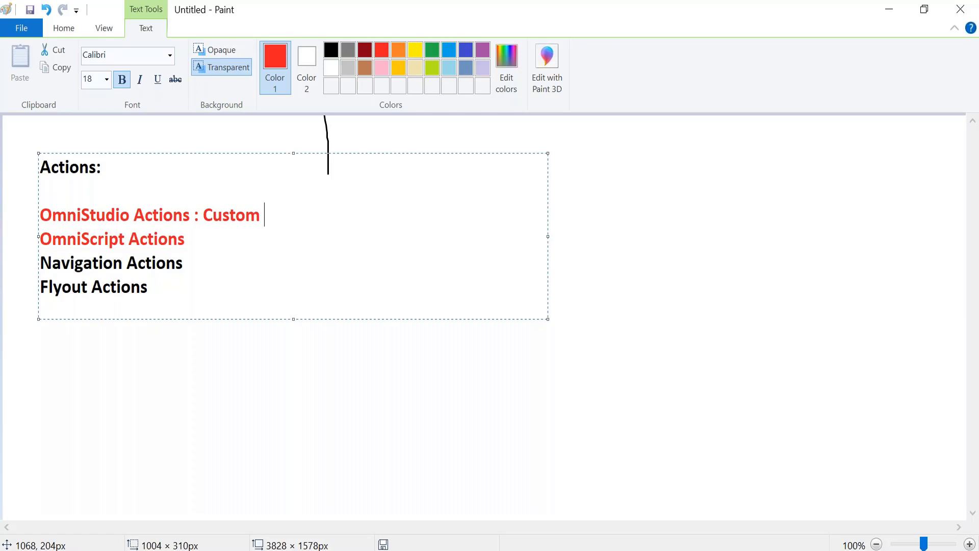
pyautogui.write('Anctin')
pyautogui.press('BackSpace')
pyautogui.write('on and ')
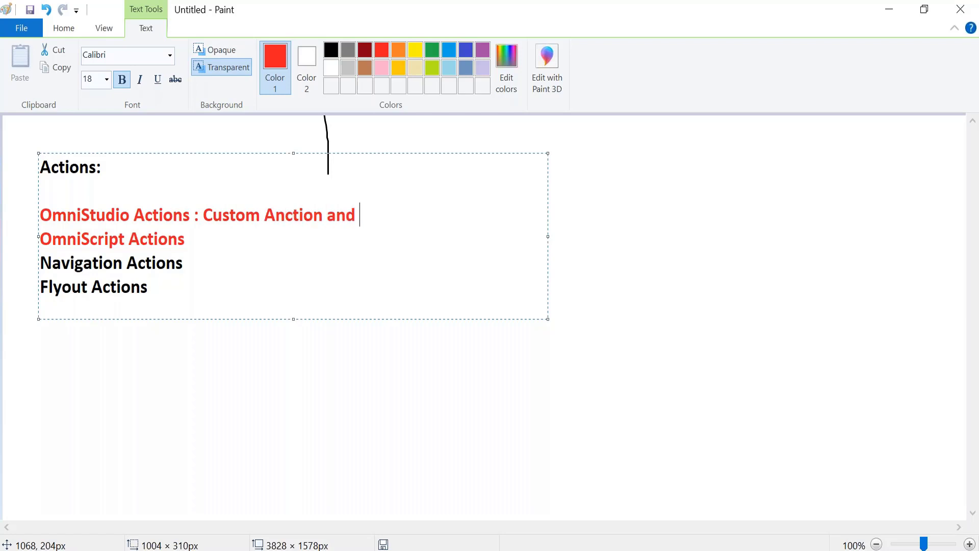
pyautogui.write('Predefined Action')
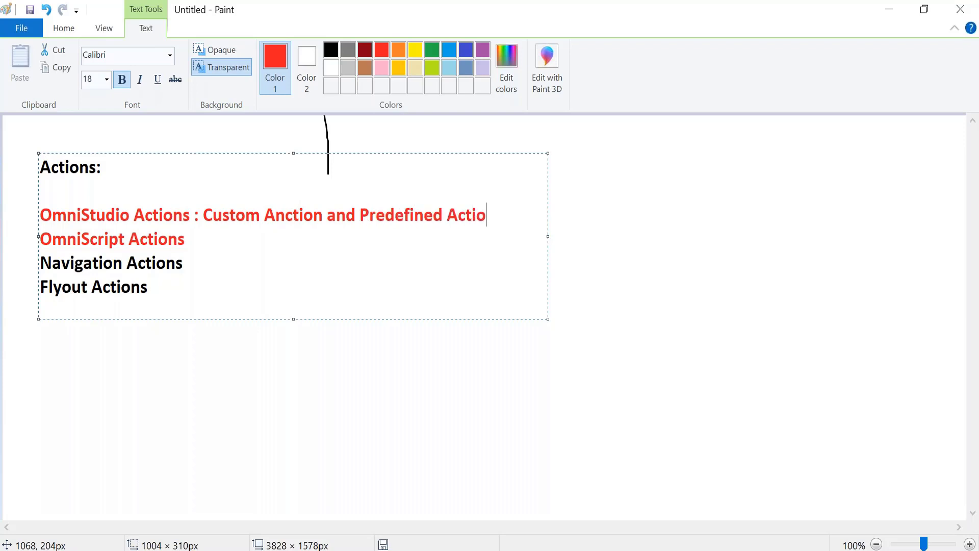
pyautogui.write('s')
pyautogui.press('BackSpace')
pyautogui.write('ns.')
pyautogui.click(556, 360)
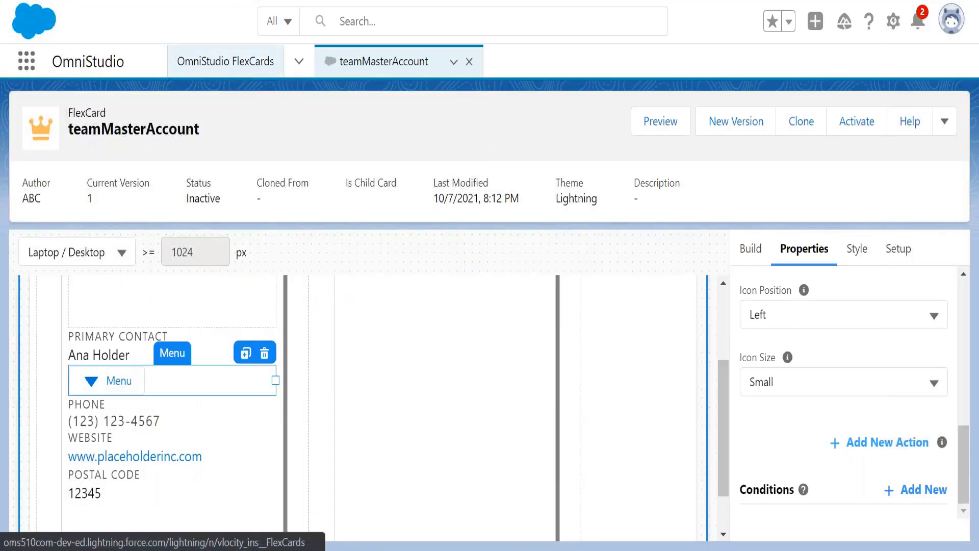
# - Add Vlocity Actions to the OmniStudio app's navigation items, finding it with the search term "Action", and save the navigation bar
pyautogui.click(242, 69)
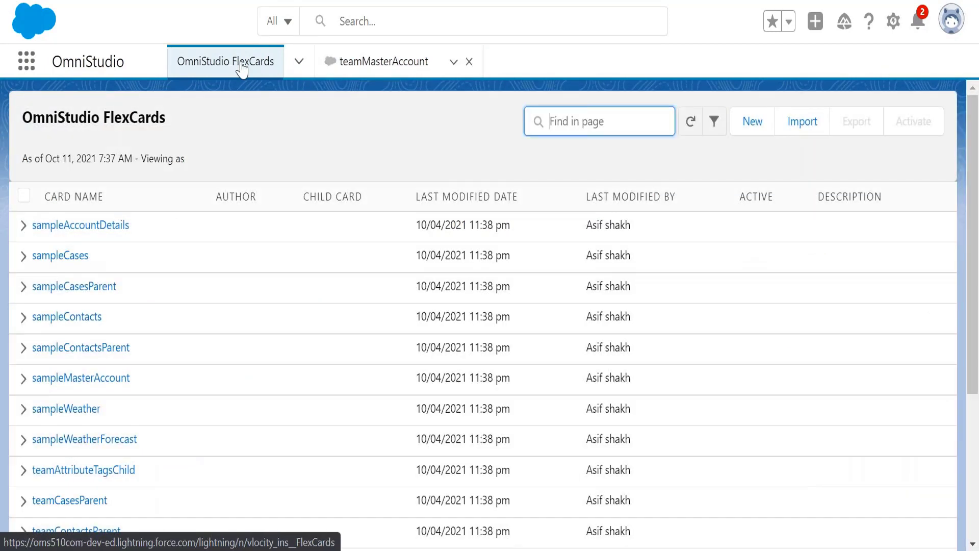
pyautogui.click(299, 62)
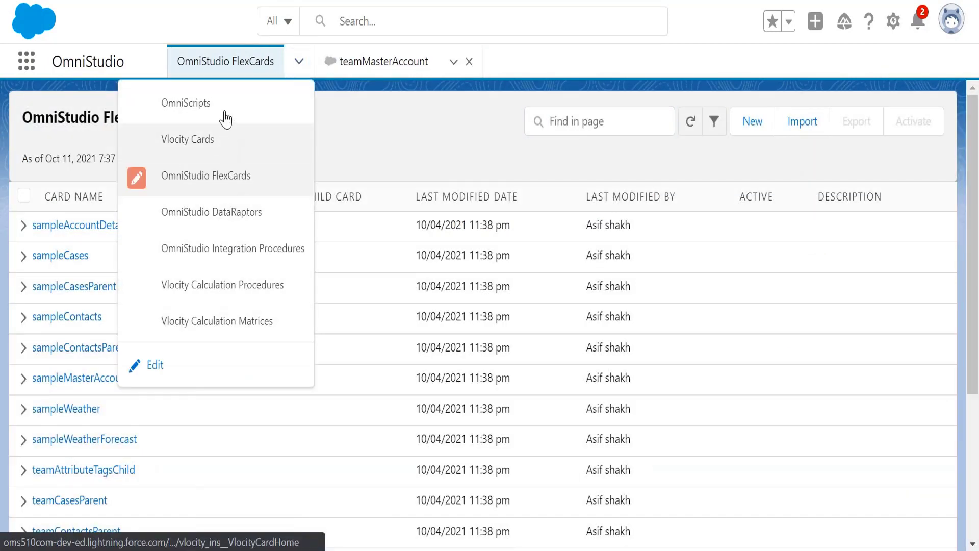
pyautogui.click(153, 372)
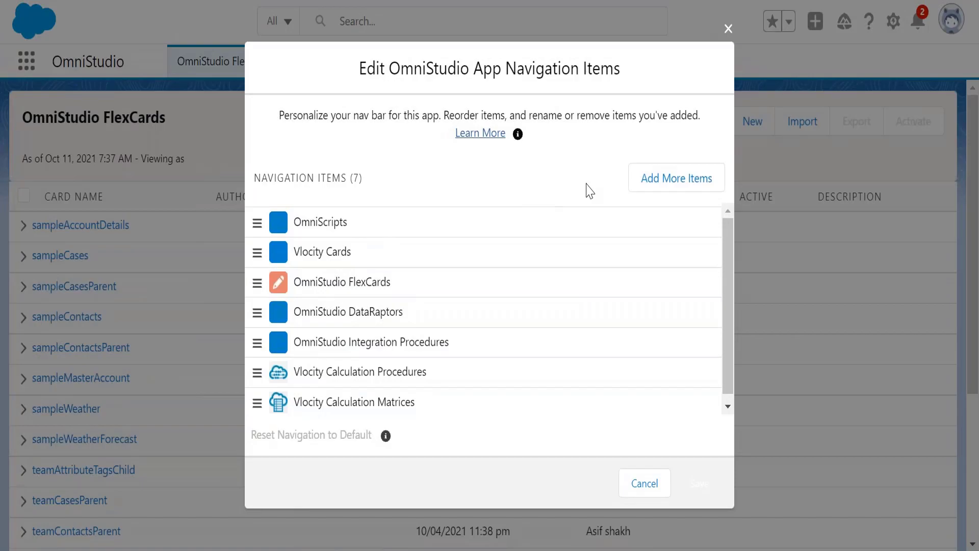
pyautogui.click(677, 181)
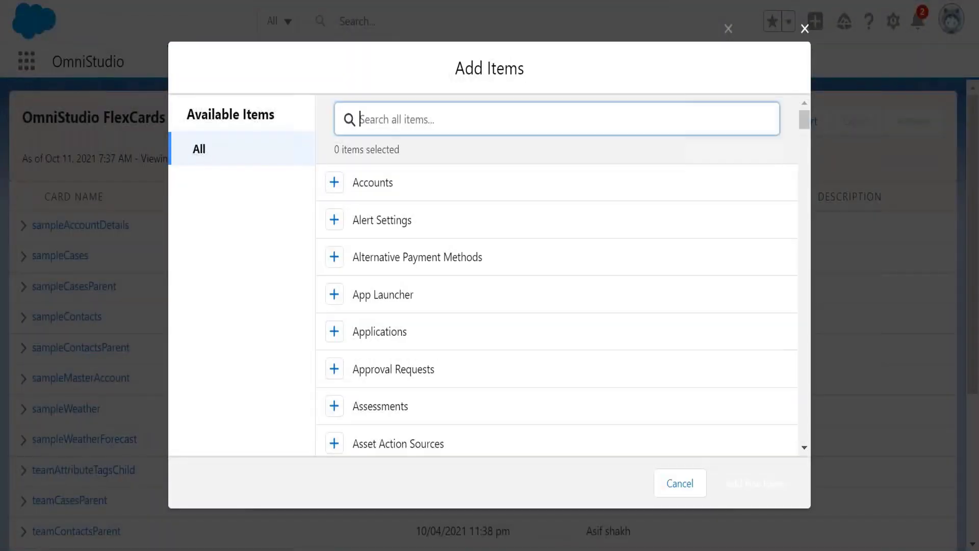
pyautogui.write('Action')
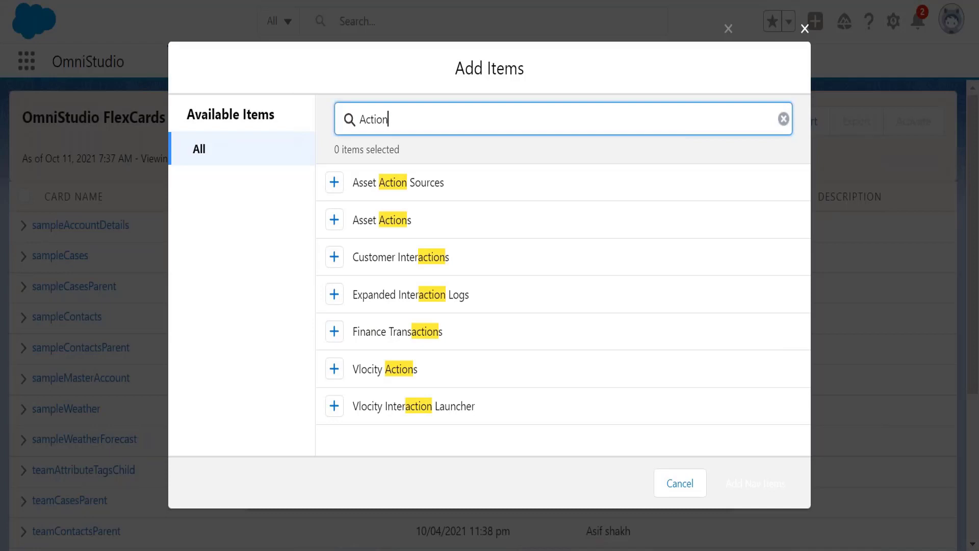
pyautogui.moveTo(355, 369); pyautogui.dragTo(436, 378)
pyautogui.click(334, 371)
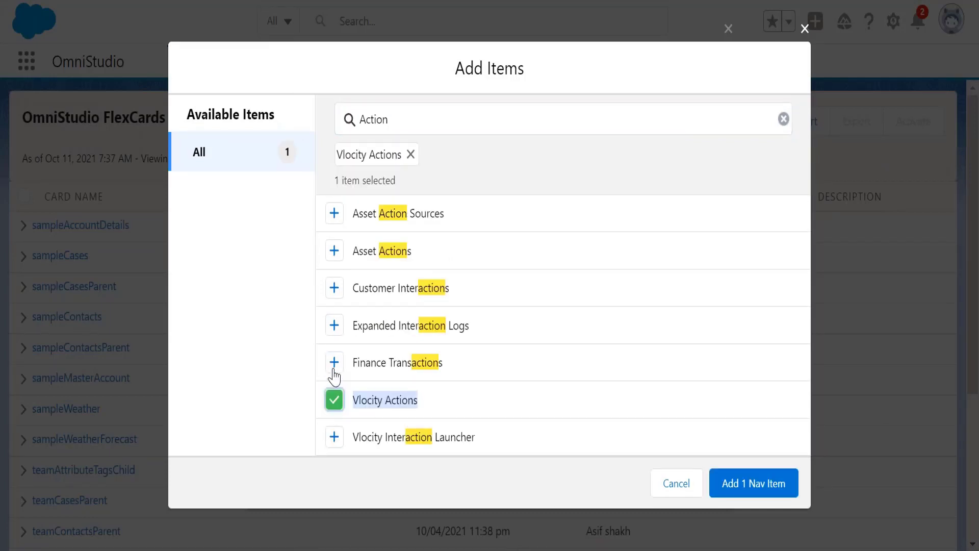
pyautogui.click(744, 487)
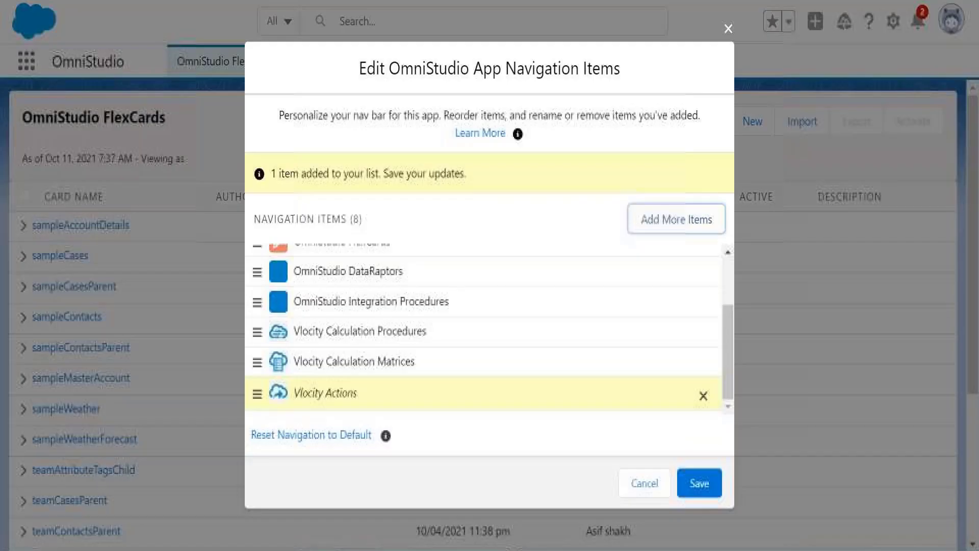
pyautogui.click(709, 486)
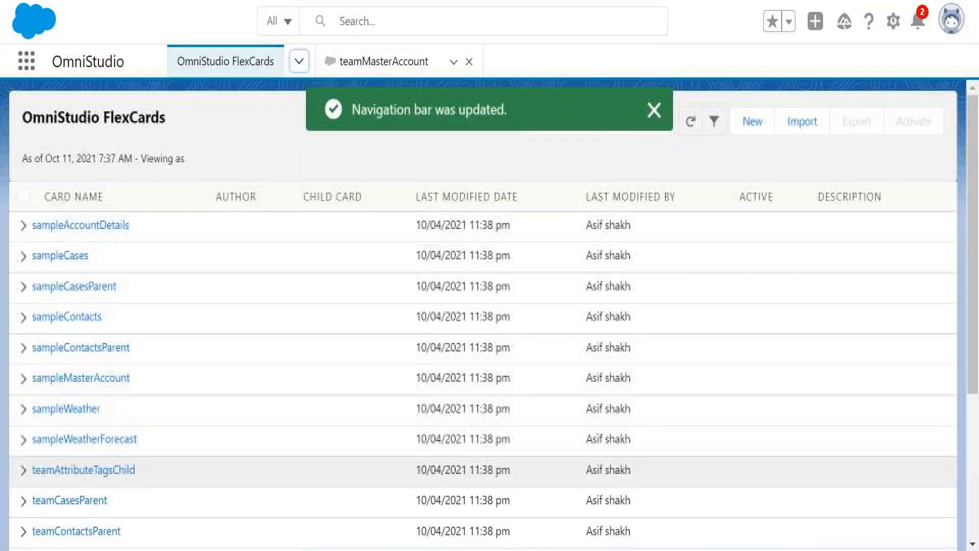
# - Open Vlocity Actions from the app navigation and switch its list view to All
pyautogui.click(300, 63)
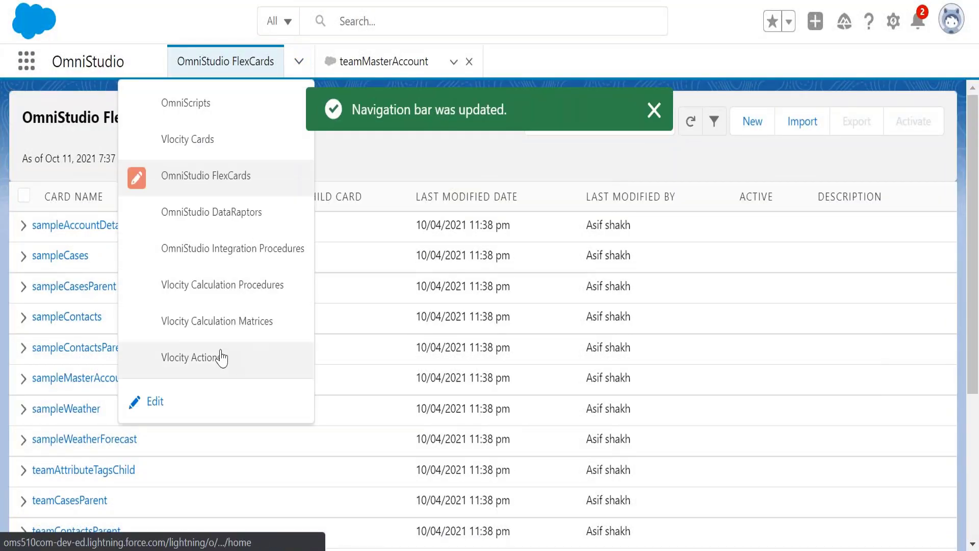
pyautogui.click(204, 359)
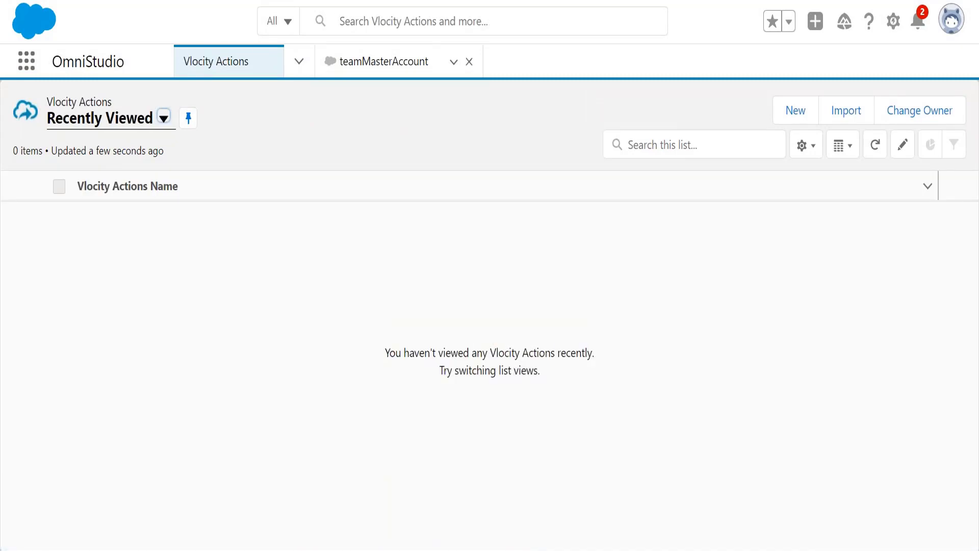
pyautogui.click(164, 119)
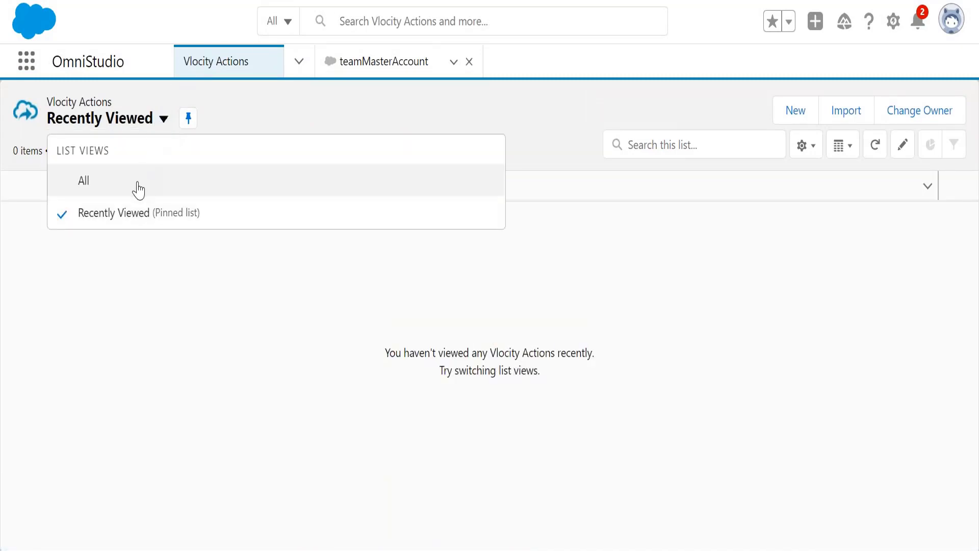
pyautogui.click(83, 181)
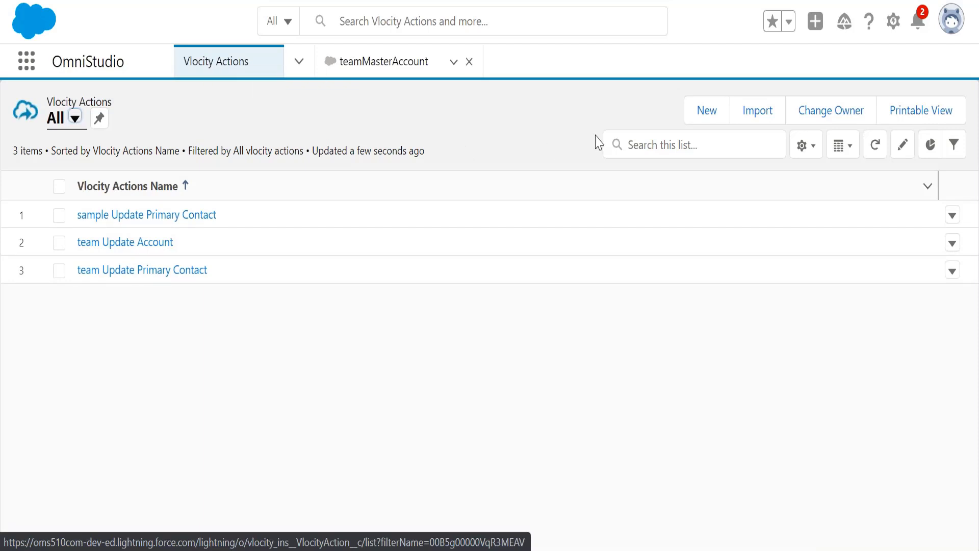
# - Start a new Vlocity Action and review its name, Target URL and URL Parameter fields without filling them in
pyautogui.click(702, 108)
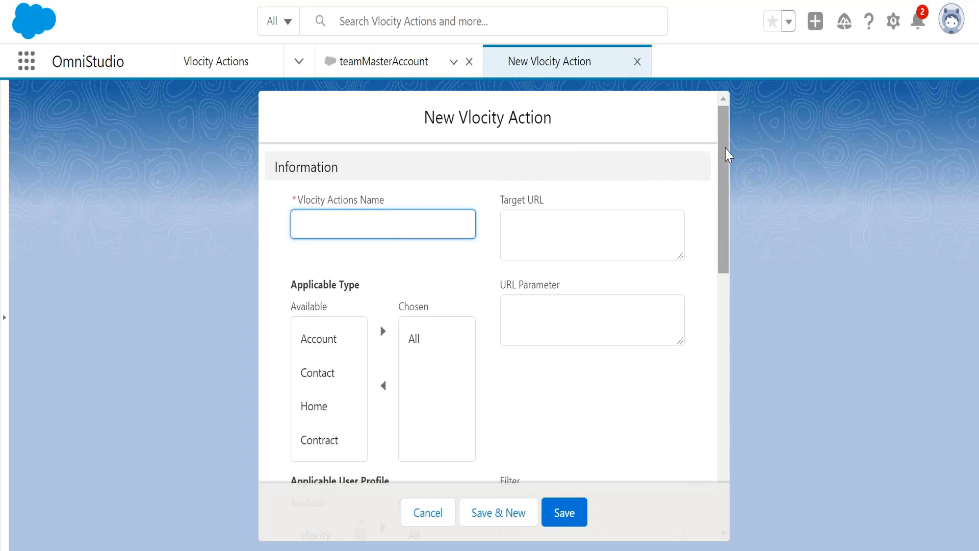
pyautogui.moveTo(727, 153); pyautogui.dragTo(726, 174)
pyautogui.click(416, 187)
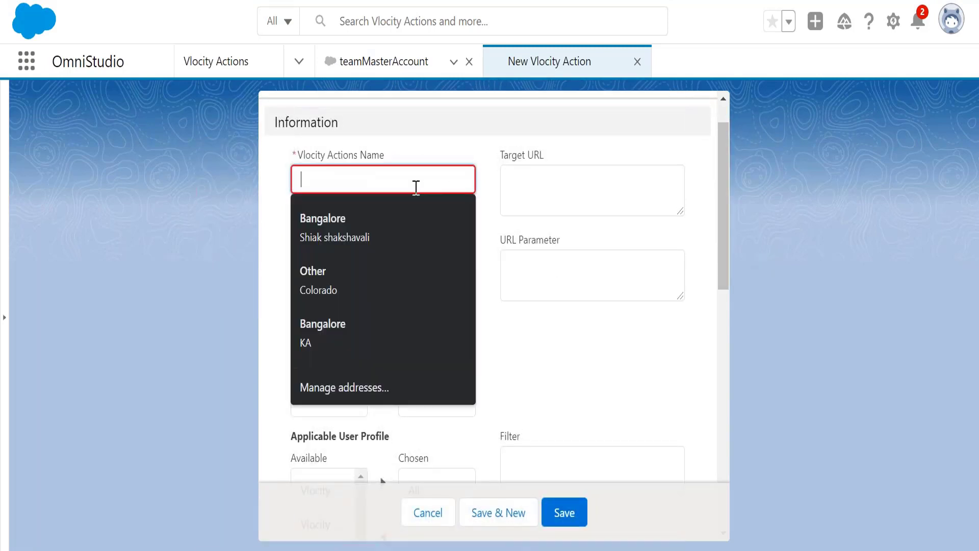
pyautogui.click(423, 135)
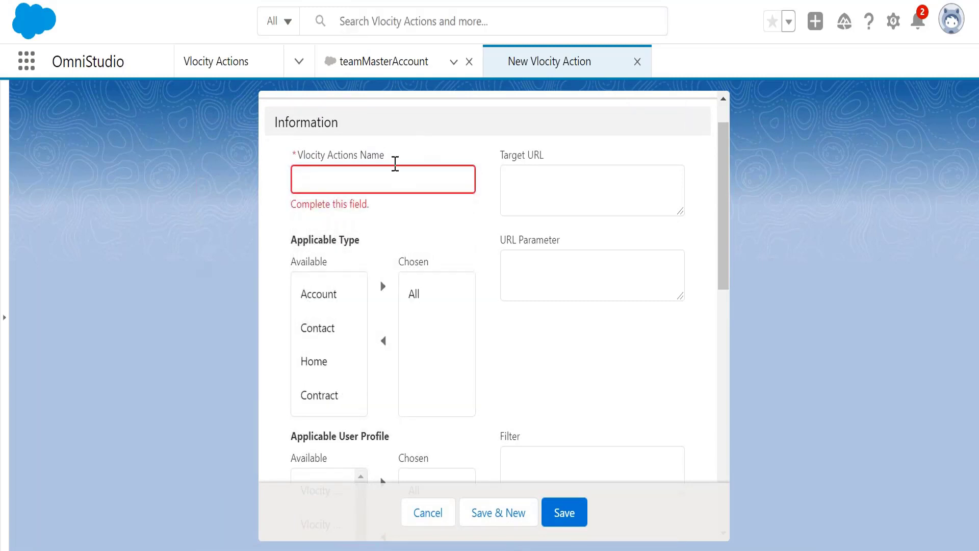
pyautogui.click(538, 182)
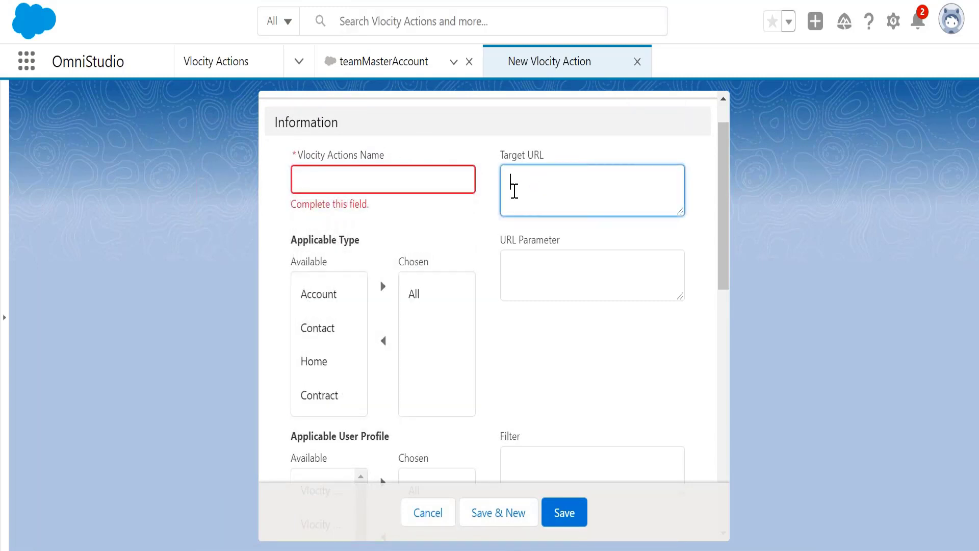
pyautogui.click(529, 269)
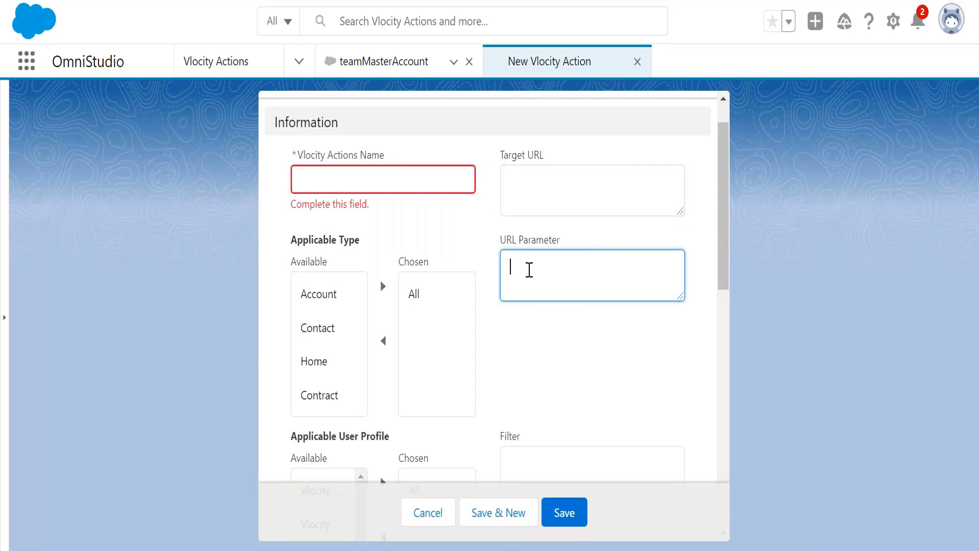
pyautogui.click(525, 195)
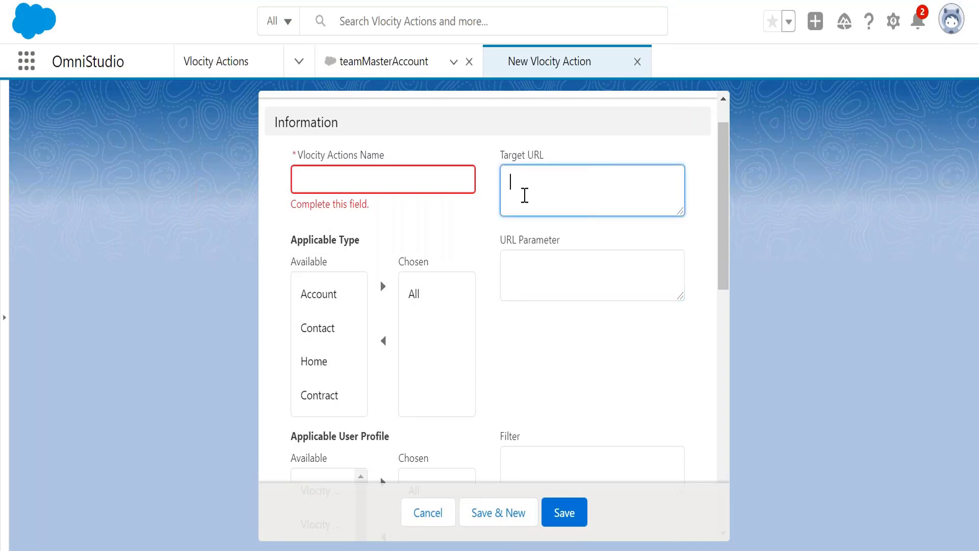
# - Examine the remaining fields of the new action form, including the applicable types, user profiles, and the Display On and Open URL in options
pyautogui.moveTo(724, 185); pyautogui.dragTo(724, 200)
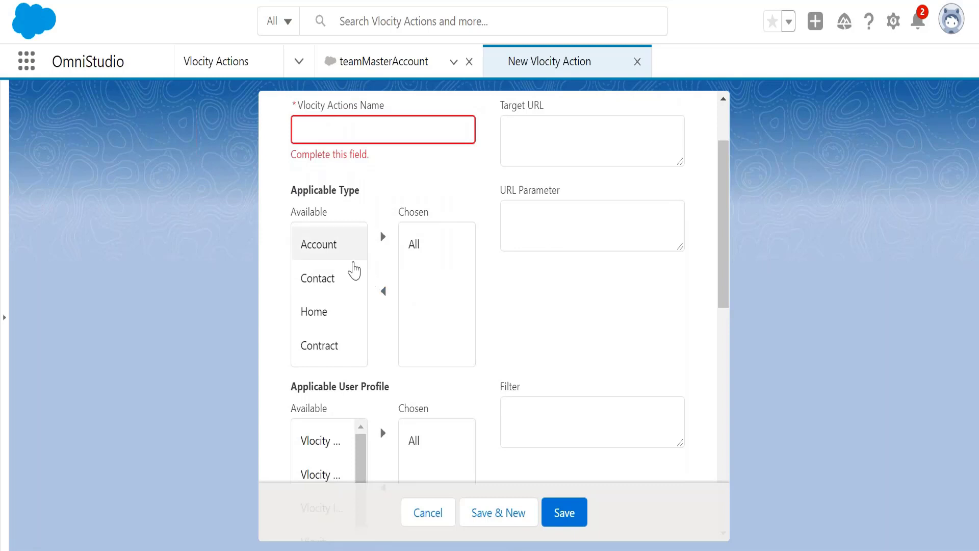
pyautogui.moveTo(723, 196); pyautogui.dragTo(720, 271)
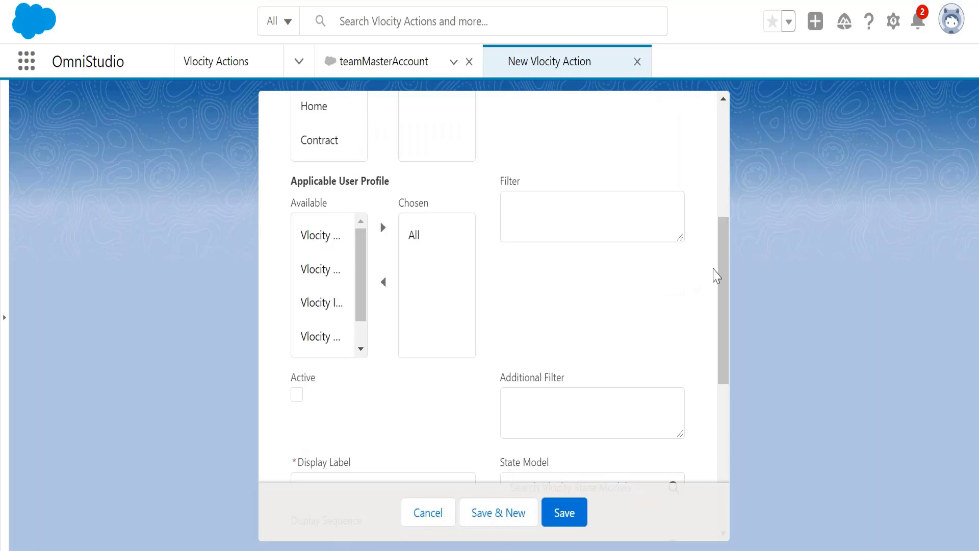
pyautogui.moveTo(727, 274); pyautogui.dragTo(726, 302)
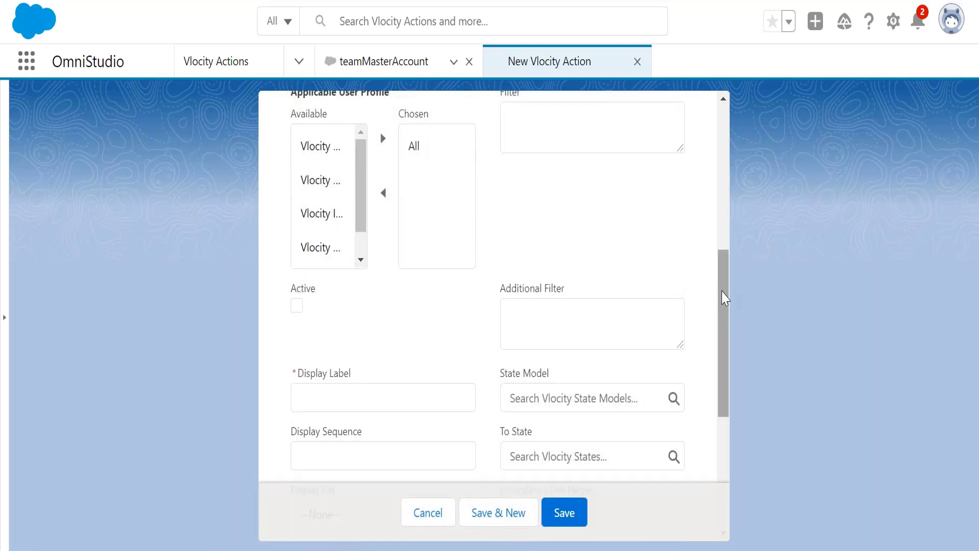
pyautogui.moveTo(723, 295); pyautogui.dragTo(721, 371)
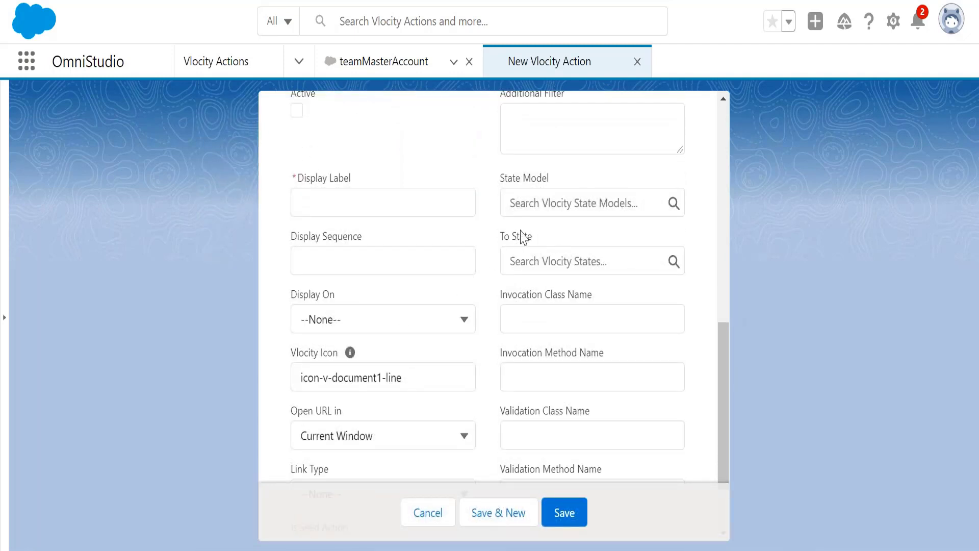
pyautogui.click(371, 322)
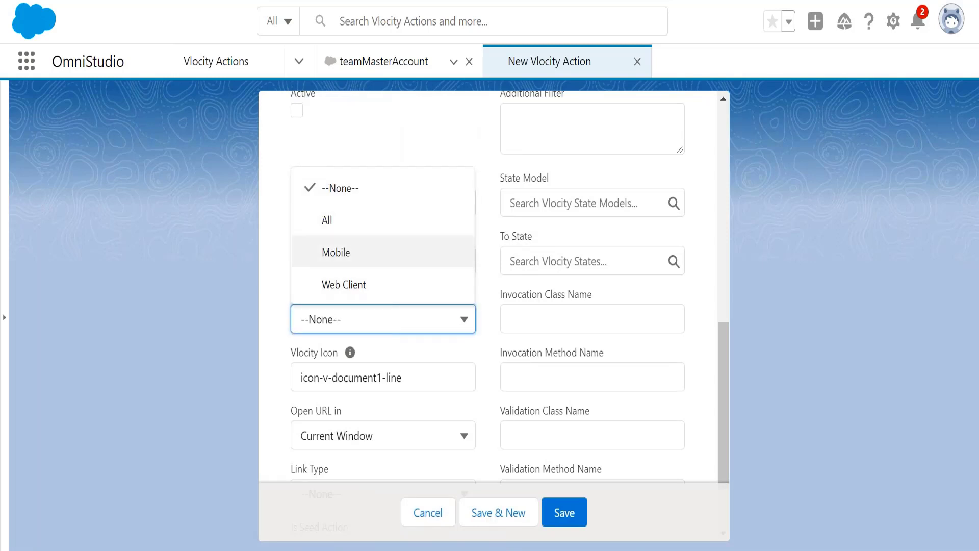
pyautogui.click(455, 379)
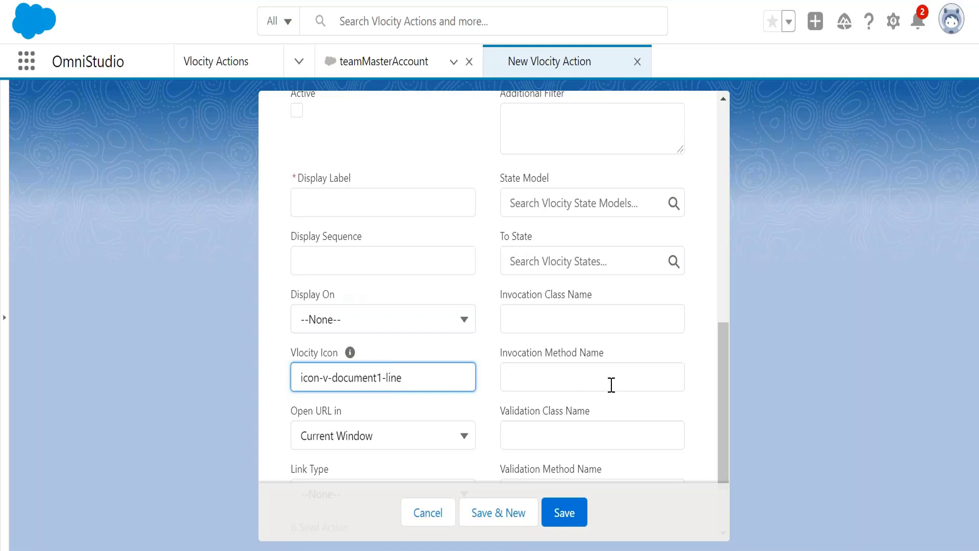
pyautogui.moveTo(718, 364); pyautogui.dragTo(718, 453)
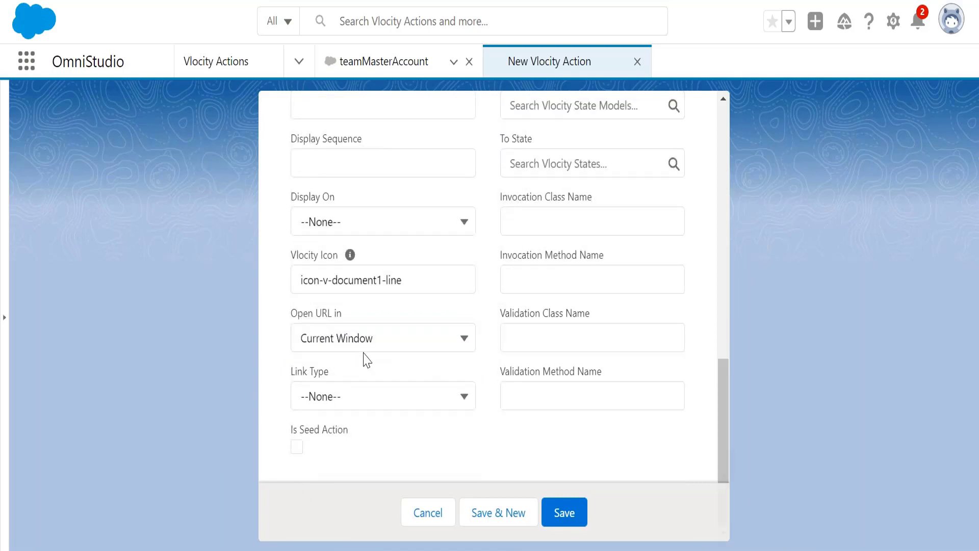
pyautogui.moveTo(290, 312); pyautogui.dragTo(339, 319)
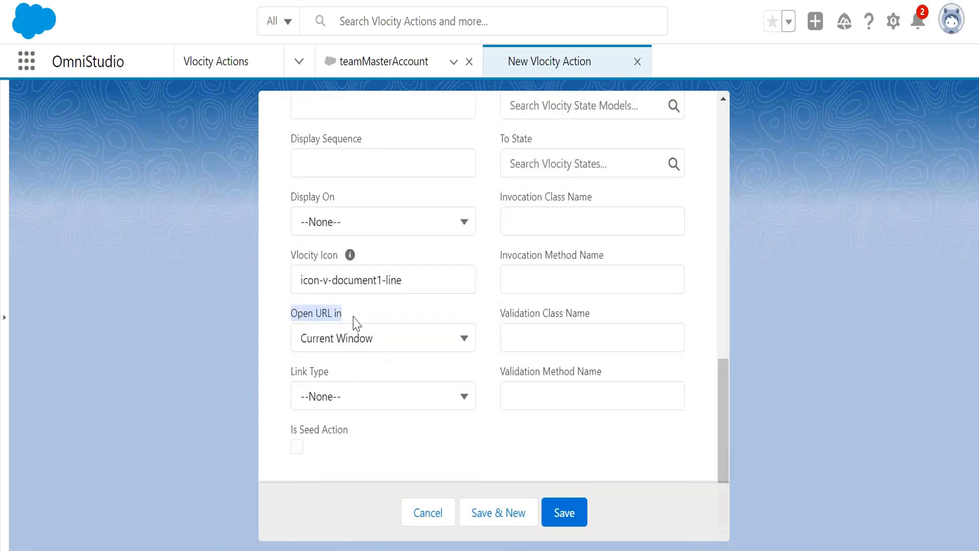
pyautogui.click(362, 336)
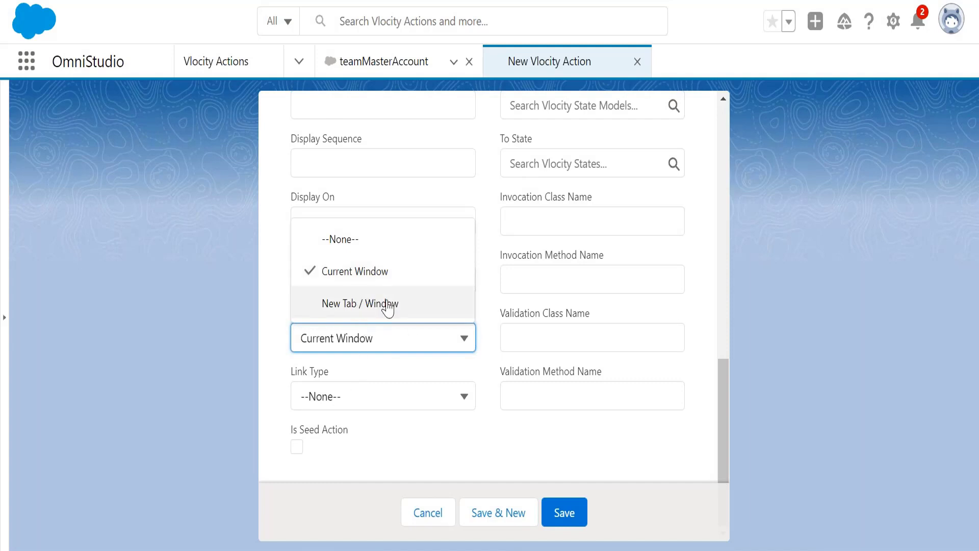
pyautogui.click(526, 446)
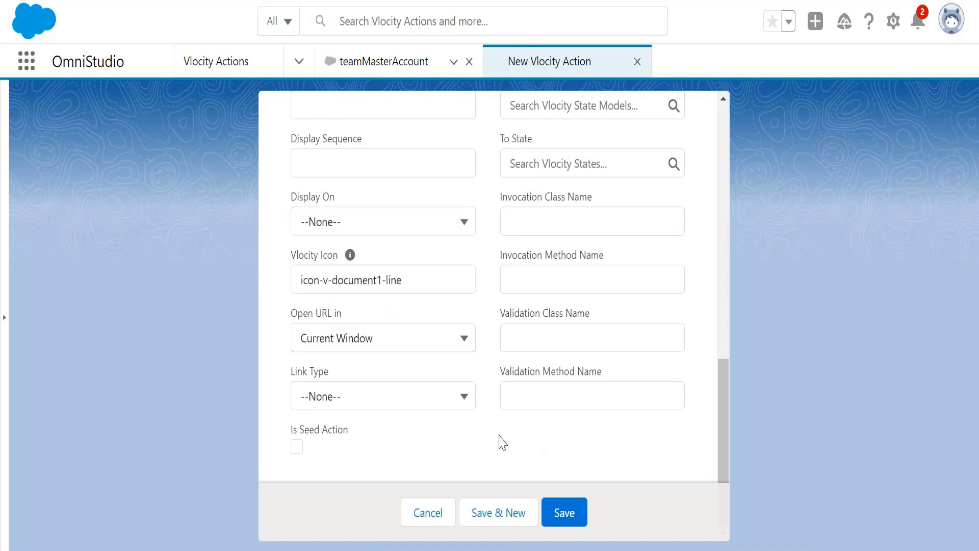
# - Review the available link types and set the new action's Link Type to OmniScript
pyautogui.click(369, 400)
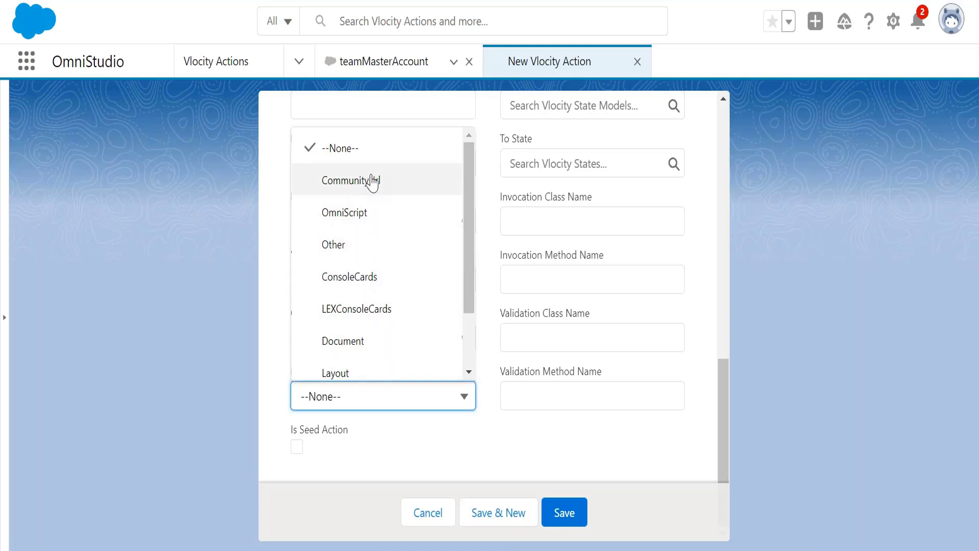
pyautogui.moveTo(470, 201); pyautogui.dragTo(472, 181)
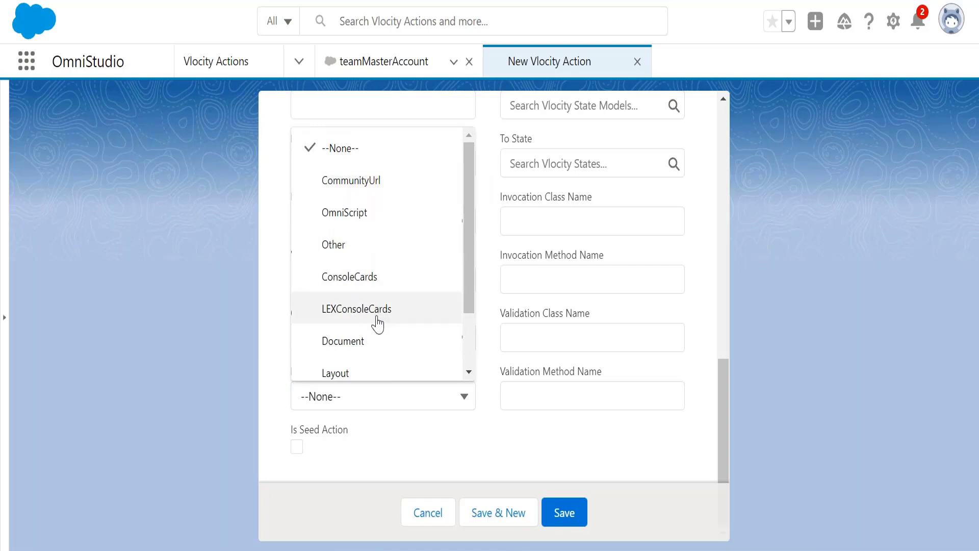
pyautogui.click(380, 214)
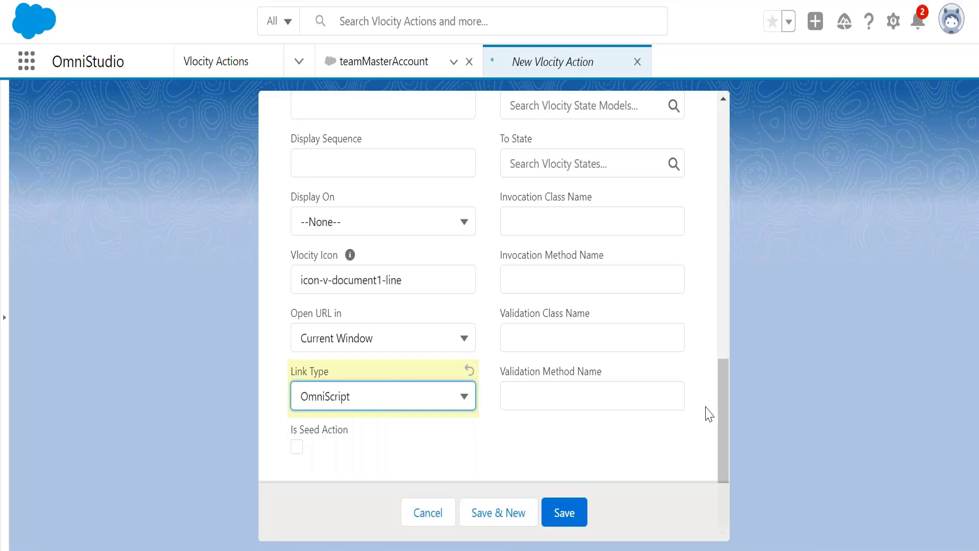
# - Review the Target URL and URL Parameter fields together with the Link Type setting in the new action form
pyautogui.scroll(1, 729, 307)
pyautogui.scroll(10, 730, 307)
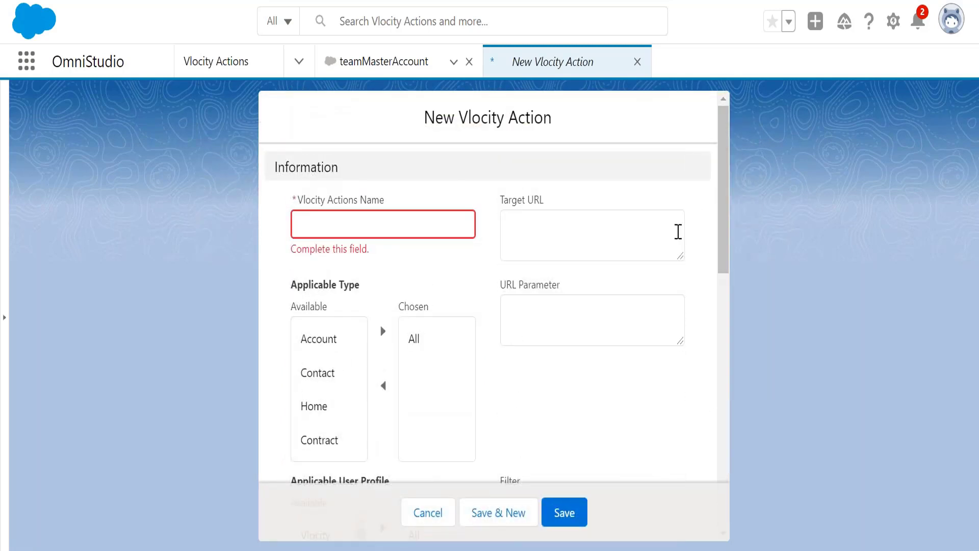
pyautogui.click(678, 232)
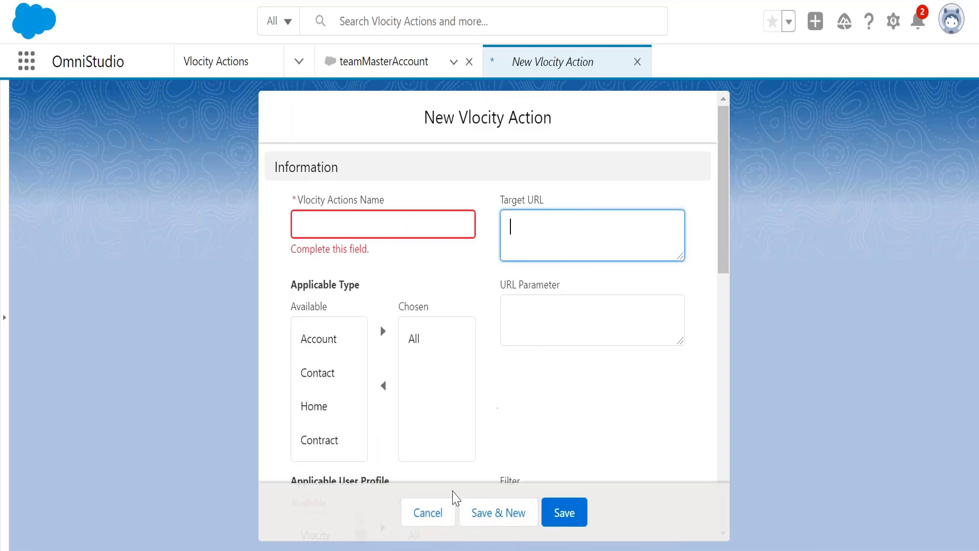
pyautogui.moveTo(726, 193); pyautogui.dragTo(714, 427)
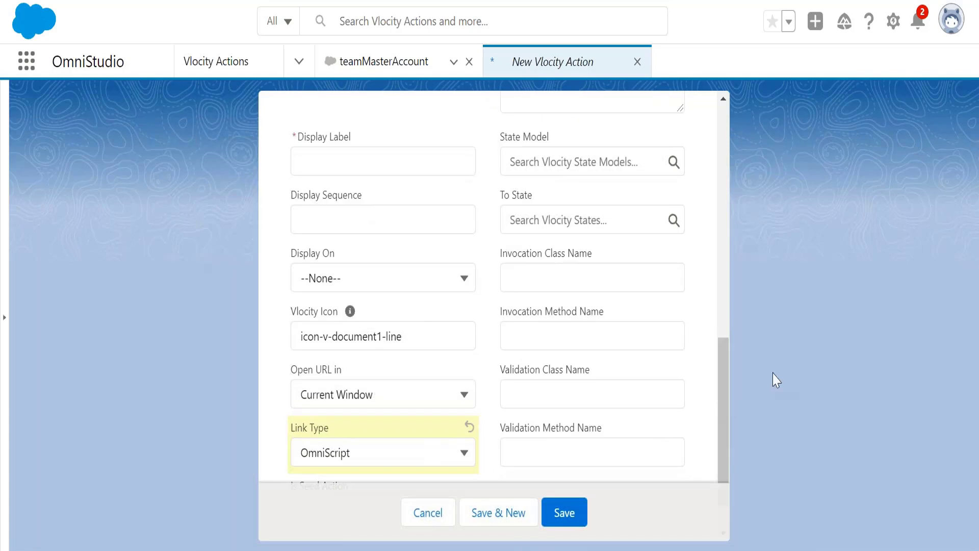
pyautogui.moveTo(727, 388); pyautogui.dragTo(716, 134)
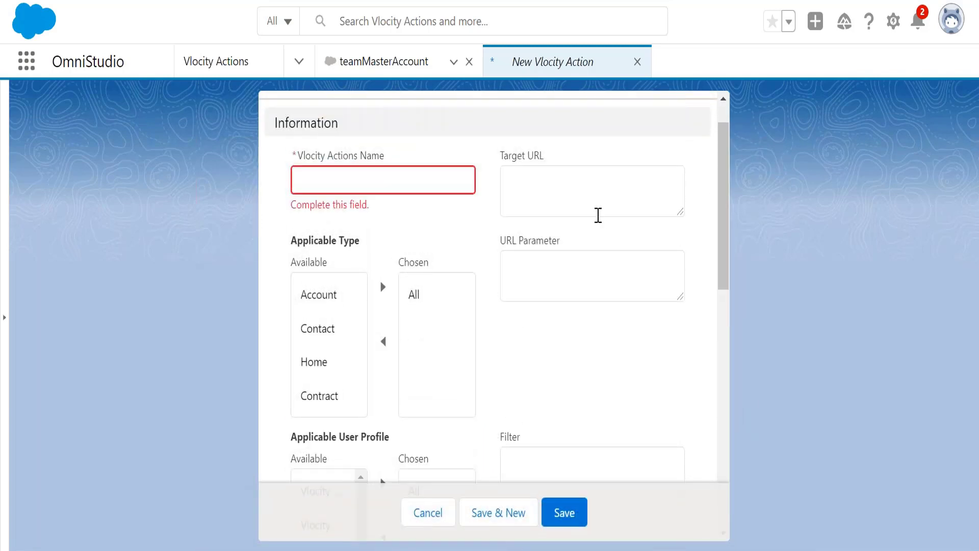
# - Cancel the new Vlocity Action and examine the sample Update Primary Contact action's Target URL and Open URL in fields
pyautogui.click(429, 513)
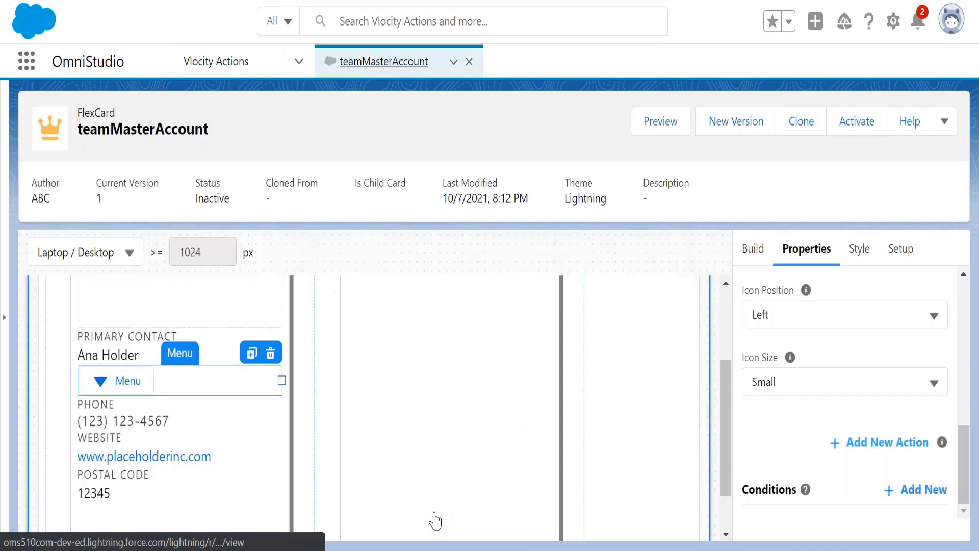
pyautogui.click(256, 72)
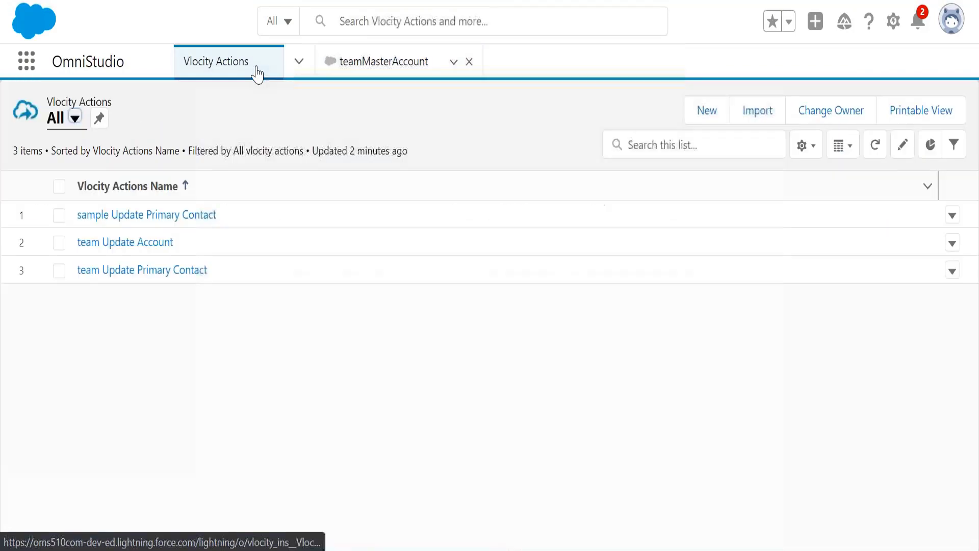
pyautogui.click(119, 223)
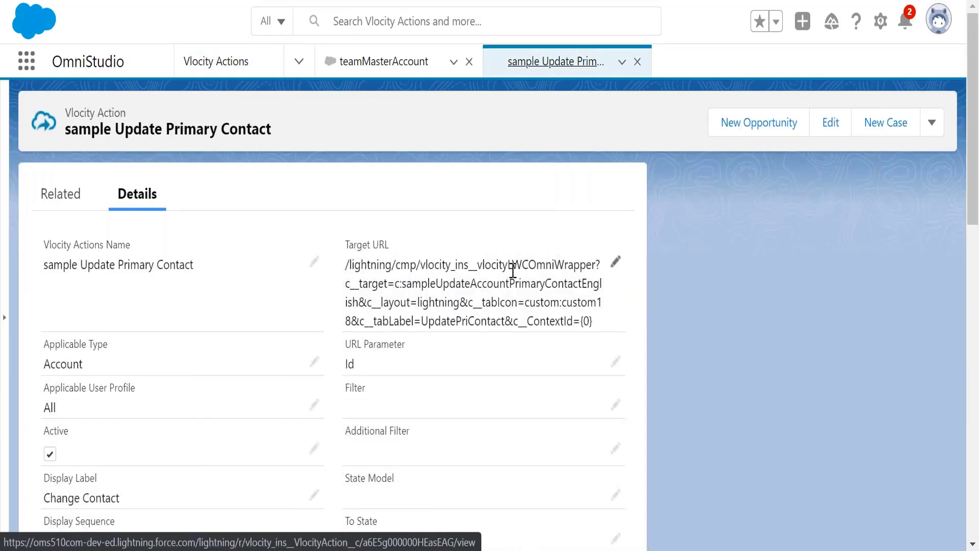
pyautogui.moveTo(513, 271); pyautogui.dragTo(601, 268)
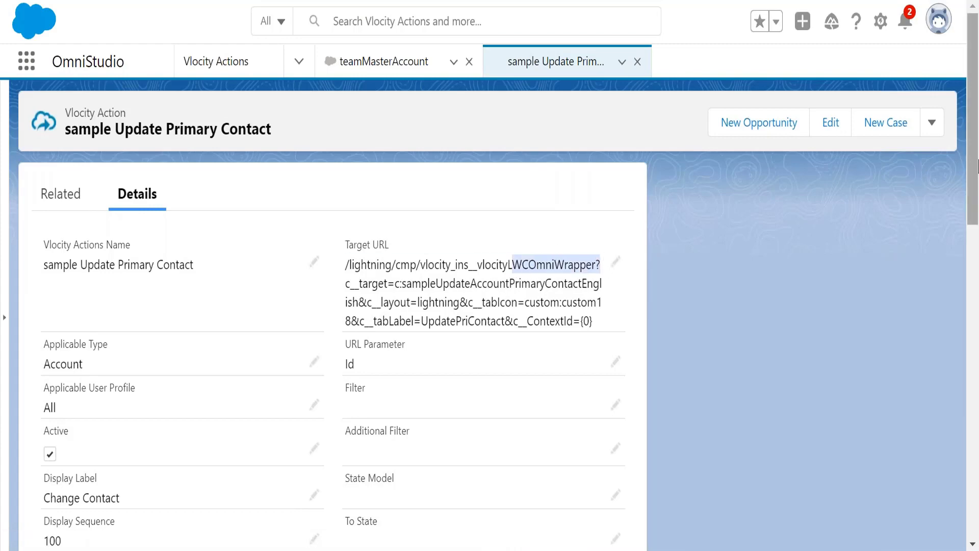
pyautogui.moveTo(978, 166); pyautogui.dragTo(957, 326)
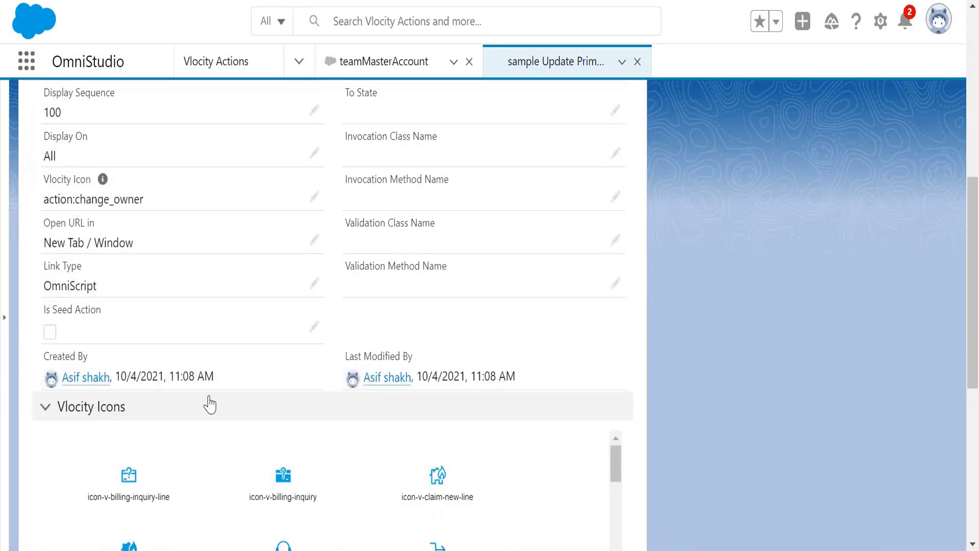
pyautogui.moveTo(44, 280); pyautogui.dragTo(95, 224)
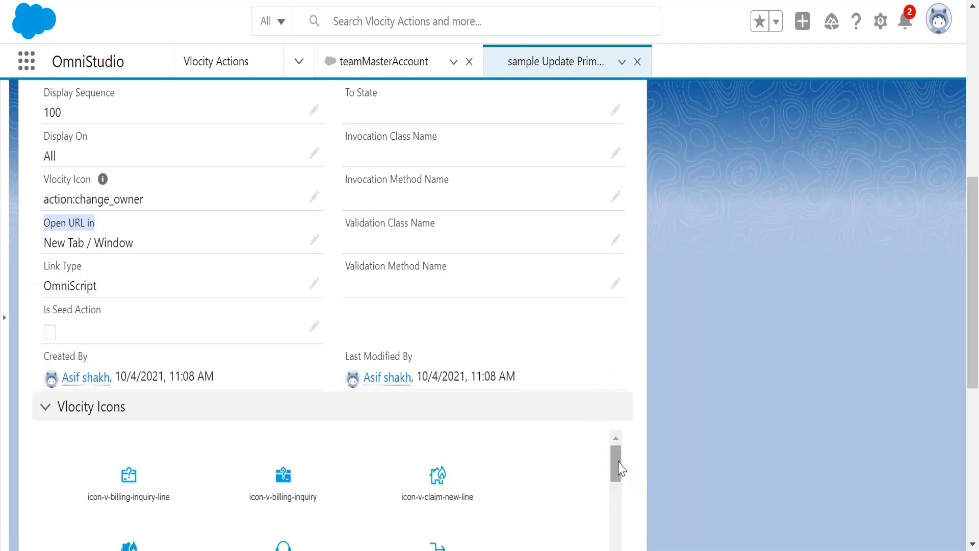
# - Browse the Vlocity Icons gallery of the sample action and highlight the icon name icon-v-chat2-line
pyautogui.moveTo(619, 468); pyautogui.dragTo(615, 550)
pyautogui.moveTo(970, 246); pyautogui.dragTo(959, 376)
pyautogui.moveTo(617, 239)
pyautogui.mouseDown()
pyautogui.moveTo(617, 519)
pyautogui.moveTo(640, 190)
pyautogui.mouseUp()
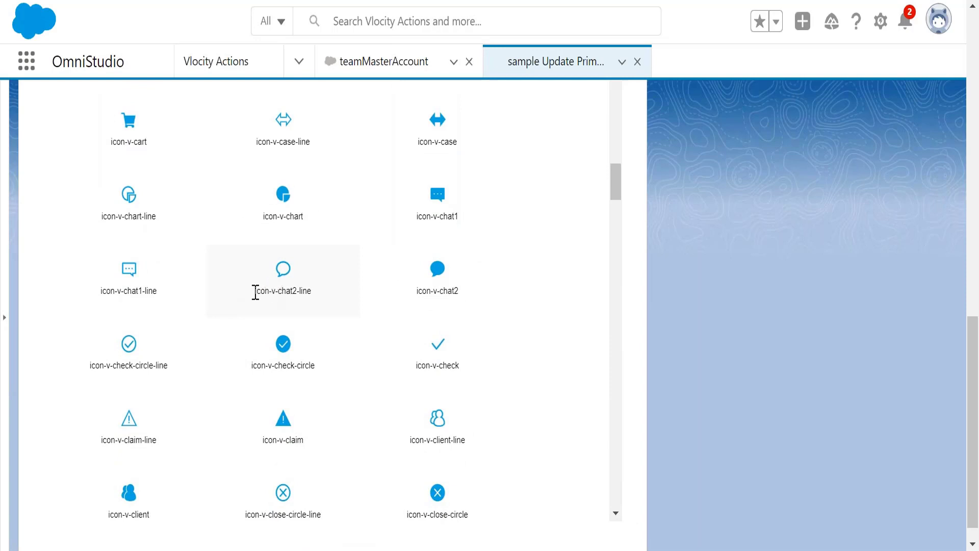
pyautogui.moveTo(255, 292); pyautogui.dragTo(327, 303)
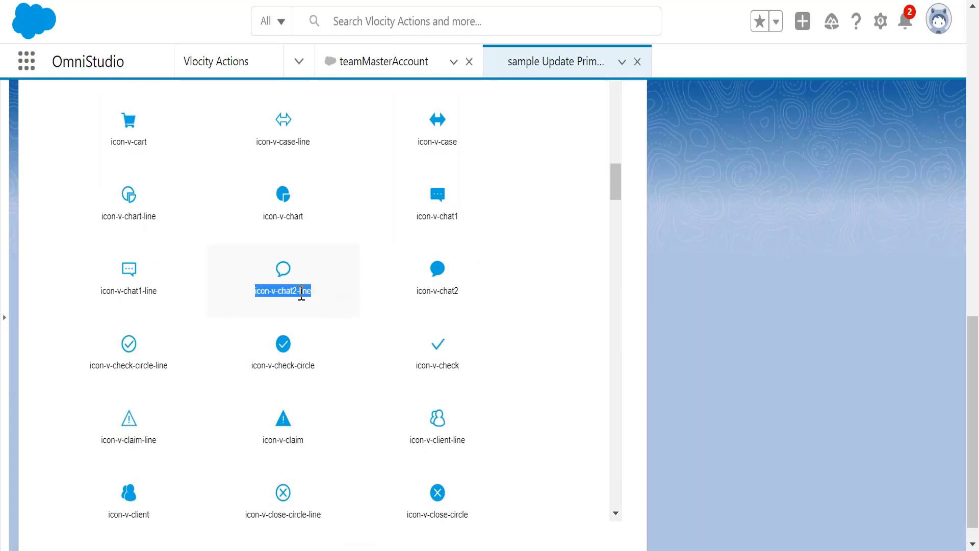
pyautogui.moveTo(615, 183); pyautogui.dragTo(616, 97)
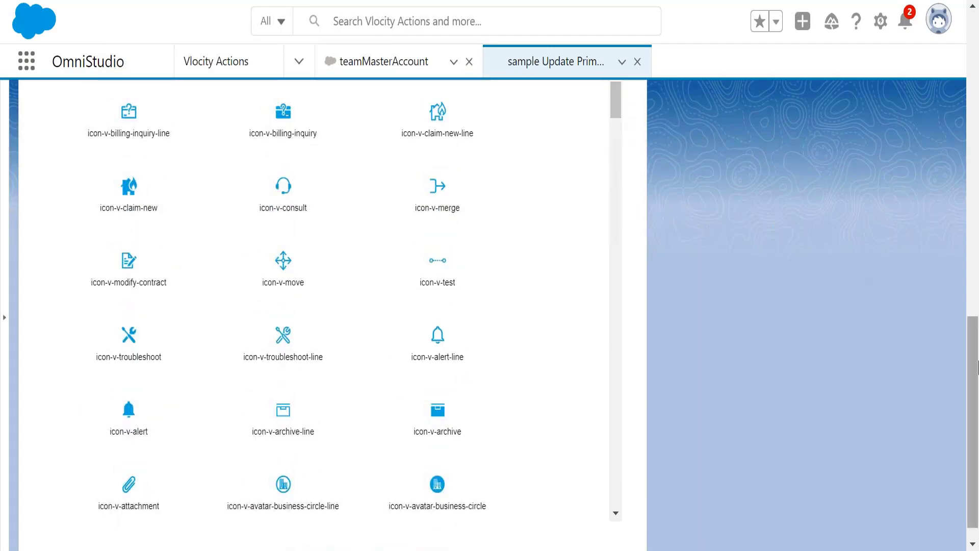
# - Review the Vlocity Icon field in the sample action's details and close the action record
pyautogui.moveTo(972, 368); pyautogui.dragTo(971, 184)
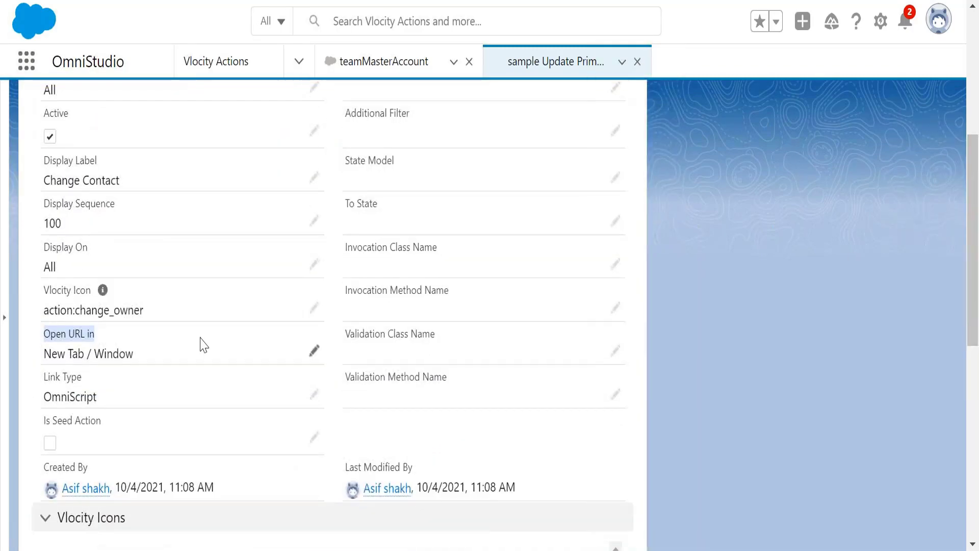
pyautogui.click(48, 296)
pyautogui.moveTo(45, 289); pyautogui.dragTo(131, 292)
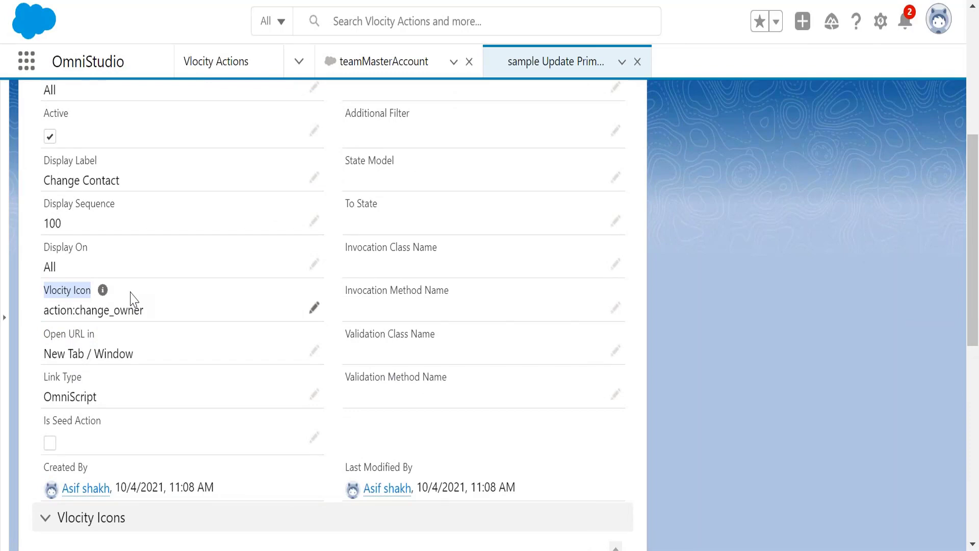
pyautogui.moveTo(973, 192); pyautogui.dragTo(957, 95)
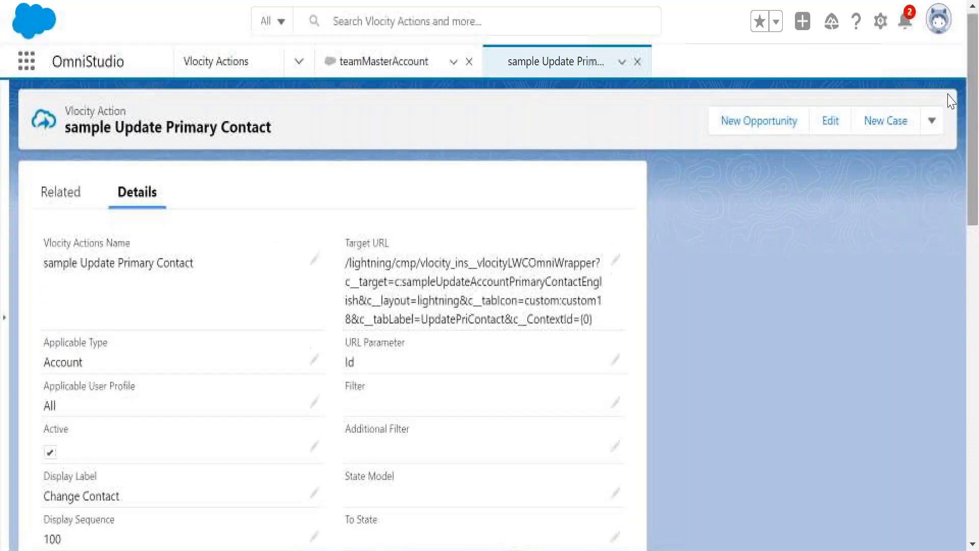
pyautogui.click(638, 62)
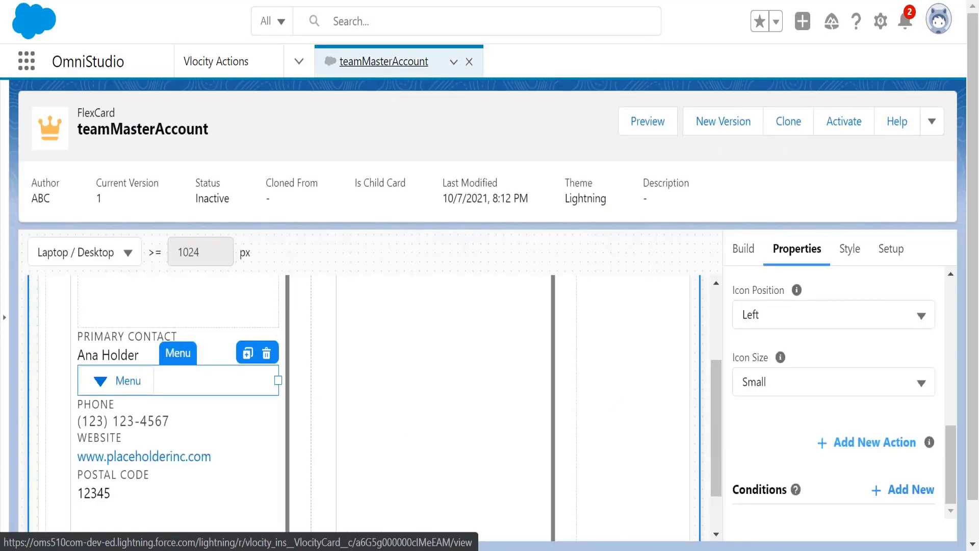
# - Switch to Paint and add the red text "Reusable Actions" at the end of the OmniStudio Actions line
pyautogui.hotkey('alt', 'Tab')
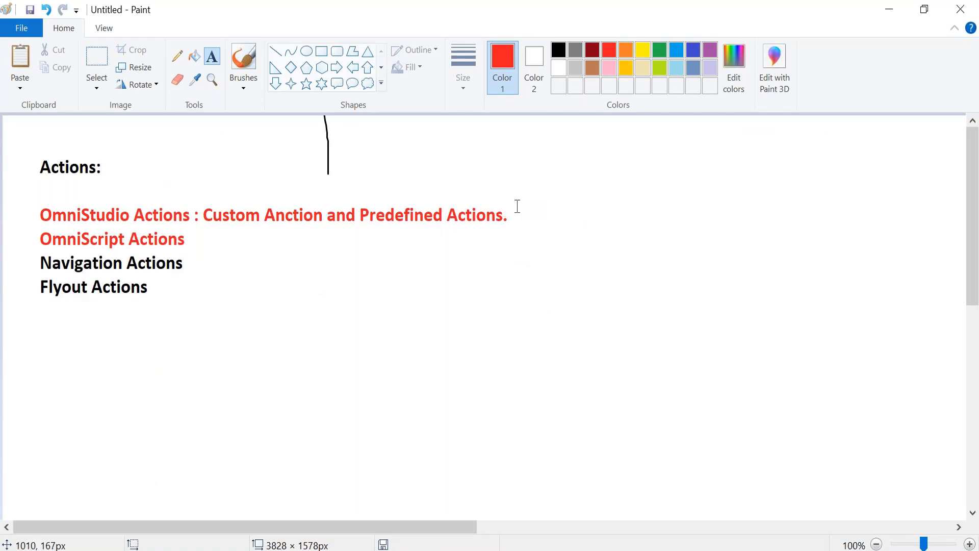
pyautogui.moveTo(511, 203); pyautogui.dragTo(707, 247)
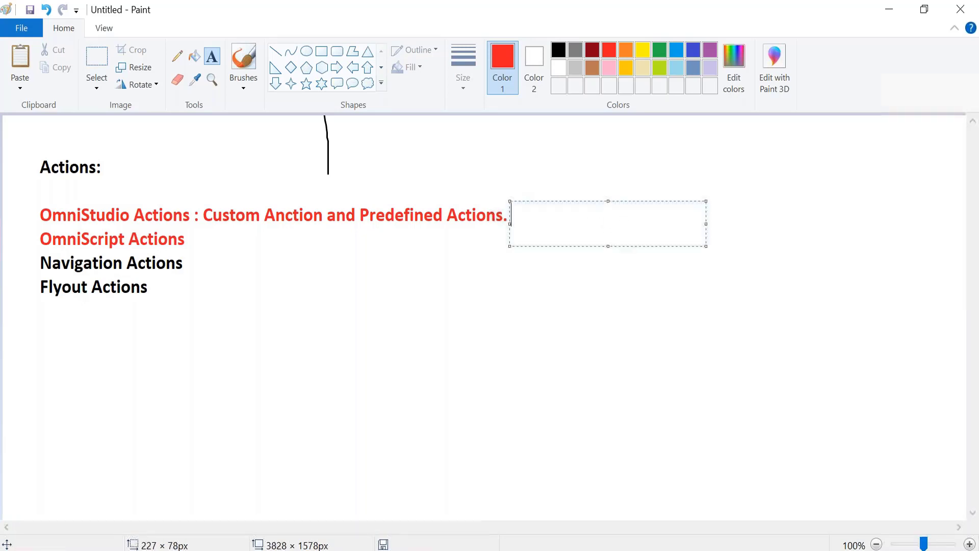
pyautogui.write('Re')
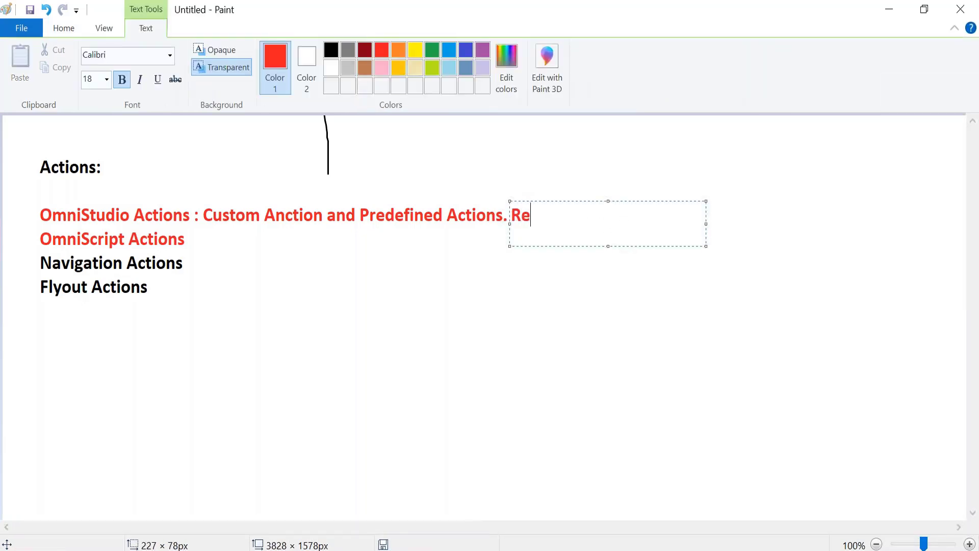
pyautogui.write('usable')
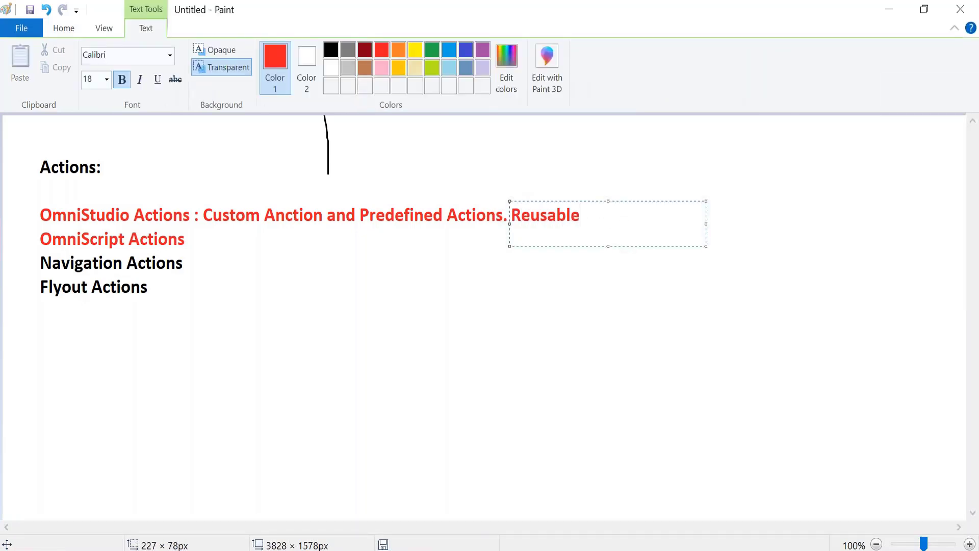
pyautogui.write(' Actions')
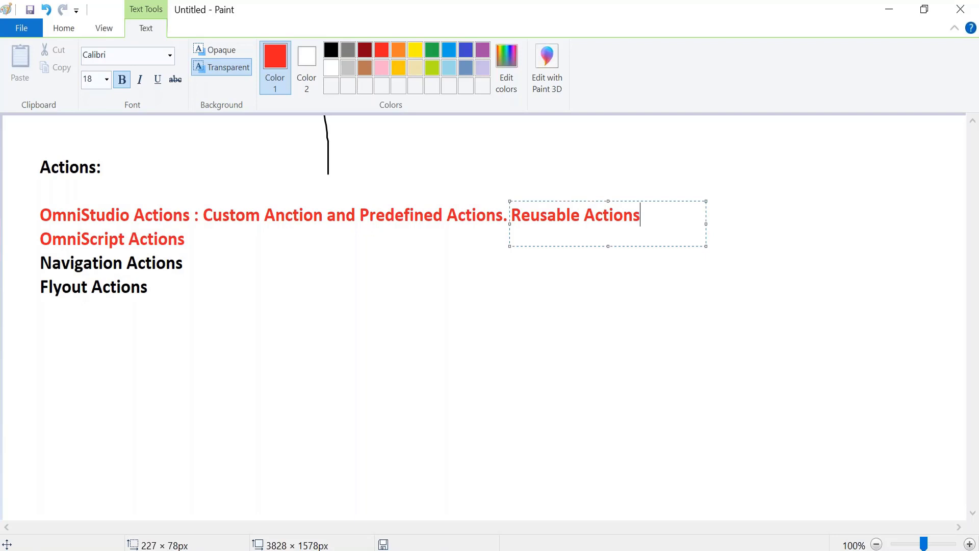
pyautogui.click(491, 375)
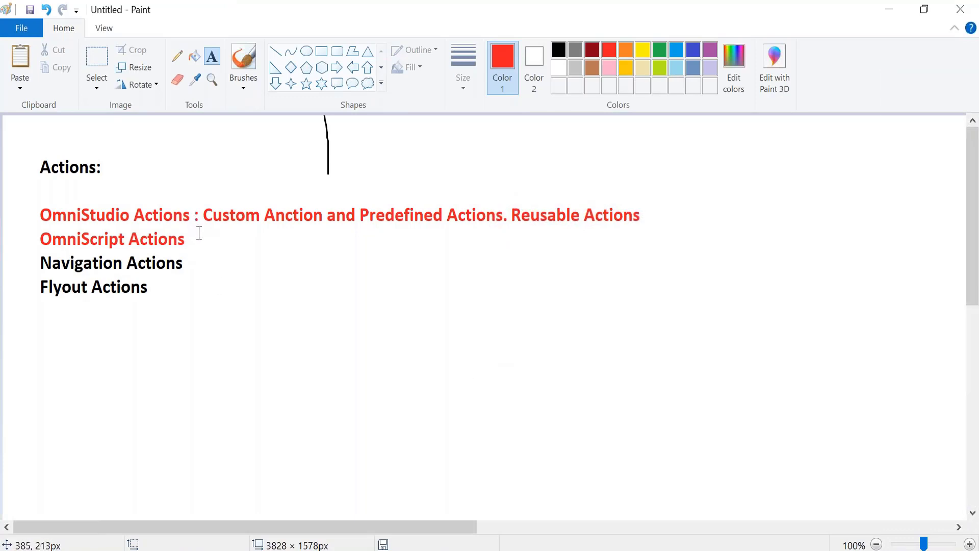
# - Add the red note ": This is Specific to OS" beside OmniScript Actions
pyautogui.moveTo(199, 234); pyautogui.dragTo(235, 228)
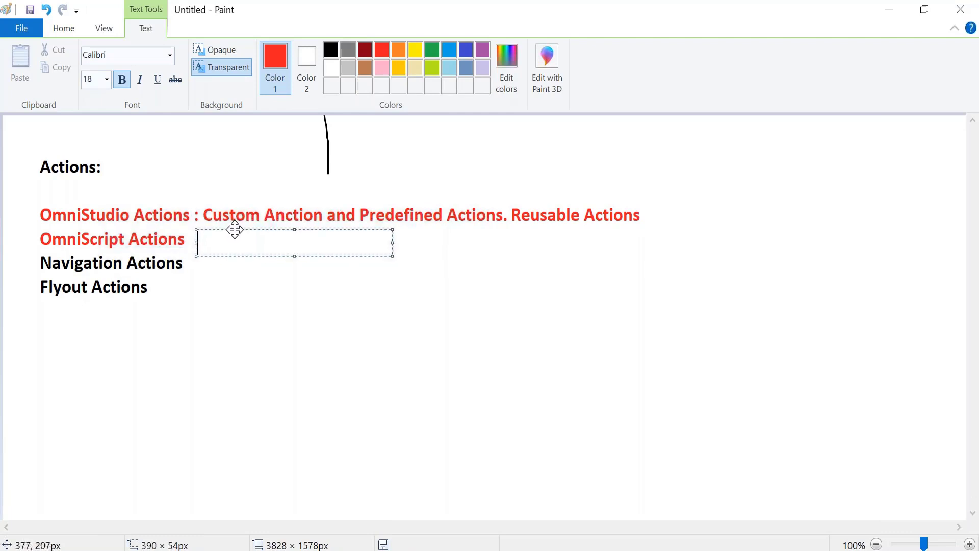
pyautogui.write(':')
pyautogui.moveTo(245, 230); pyautogui.dragTo(241, 225)
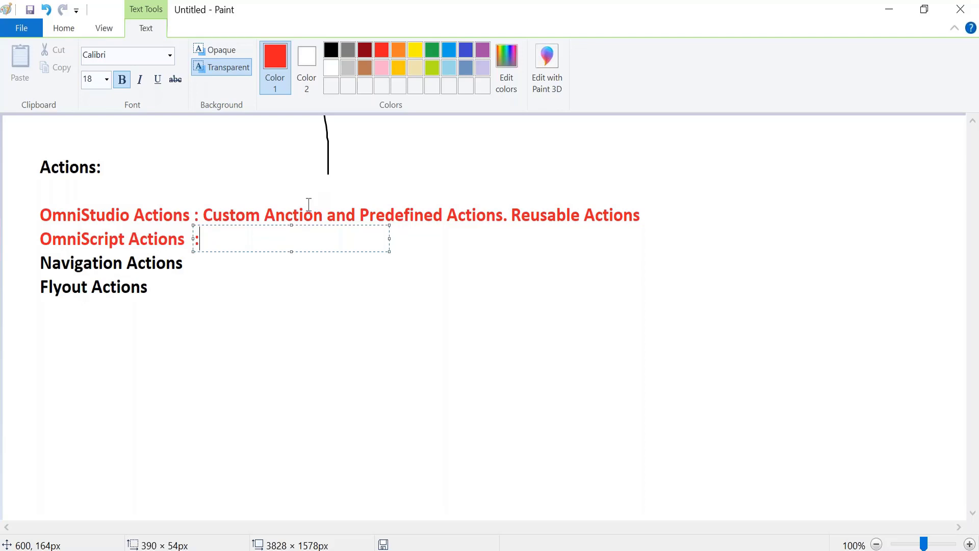
pyautogui.write('This is Specif')
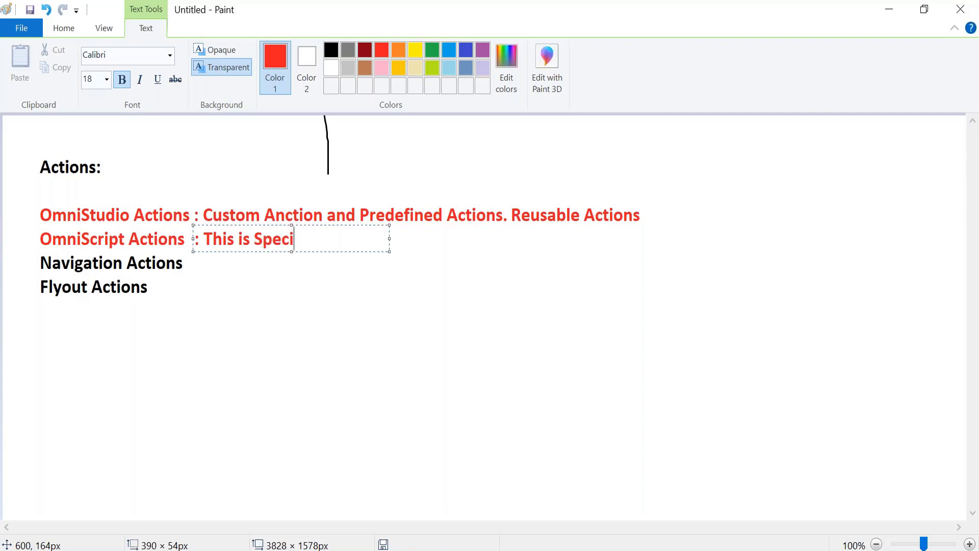
pyautogui.press('BackSpace')
pyautogui.press('BackSpace')
pyautogui.write('ific to OS Act')
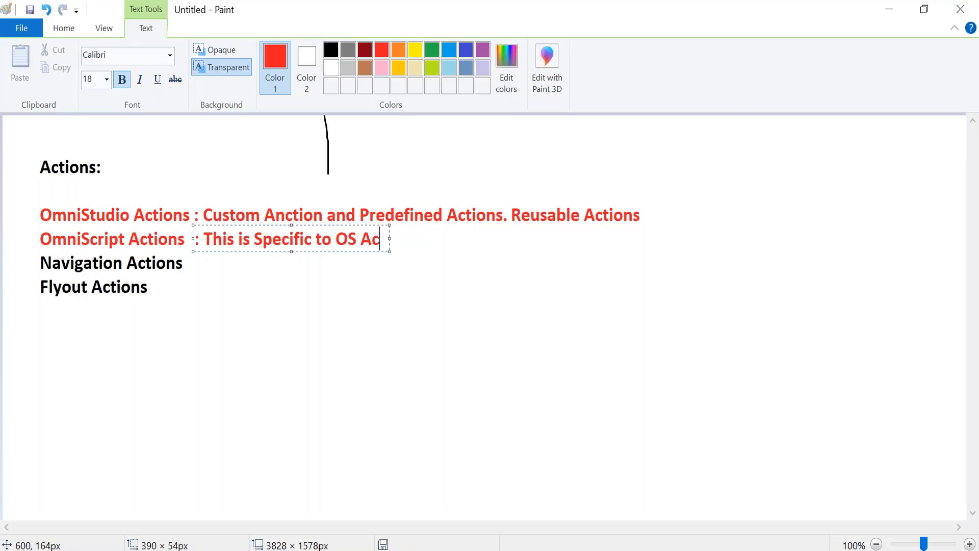
pyautogui.press('BackSpace')
pyautogui.press('BackSpace')
pyautogui.press('BackSpace')
pyautogui.click(278, 298)
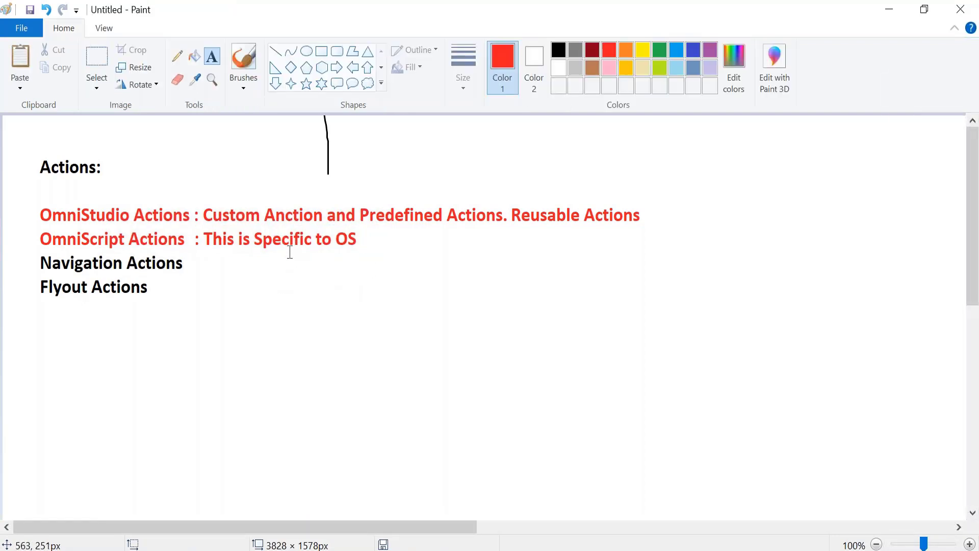
pyautogui.moveTo(35, 206); pyautogui.dragTo(191, 223)
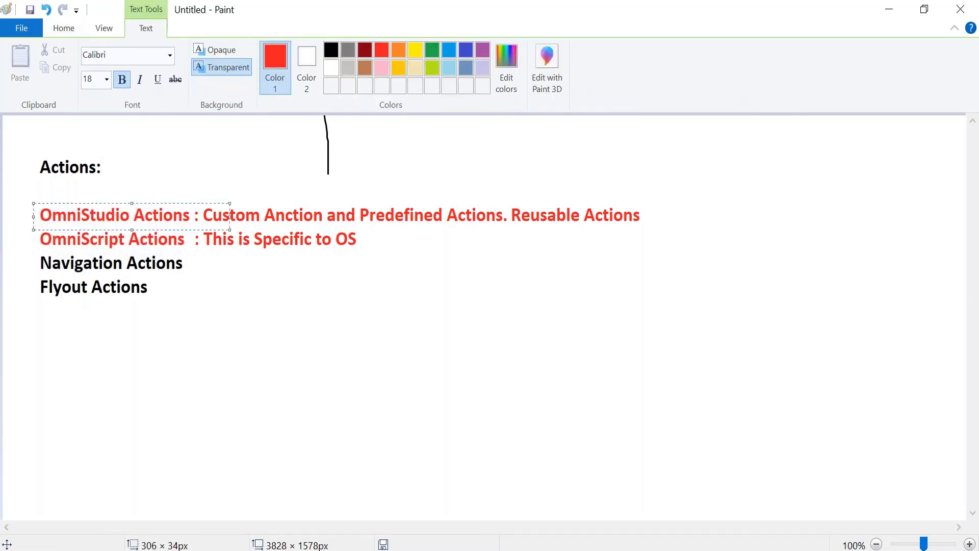
pyautogui.click(208, 260)
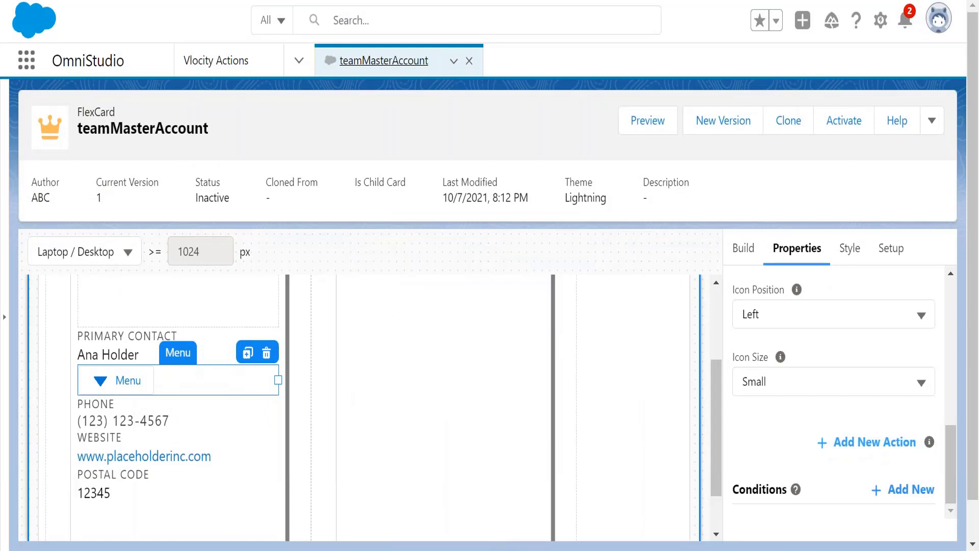
# - Switch back to the teamMasterAccount FlexCard and add a new action to its menu with the Action Type Vlocity Action
pyautogui.click(118, 381)
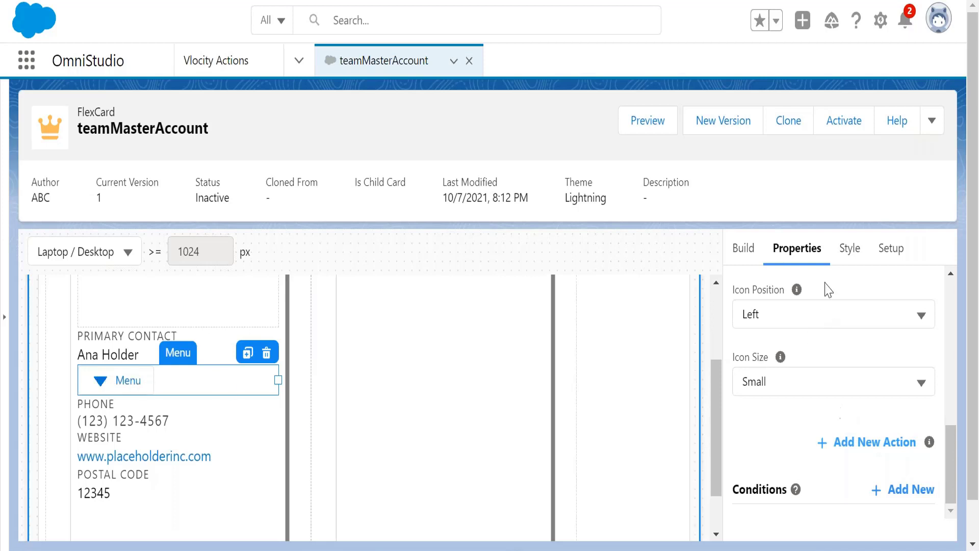
pyautogui.moveTo(953, 448); pyautogui.dragTo(957, 503)
pyautogui.click(885, 447)
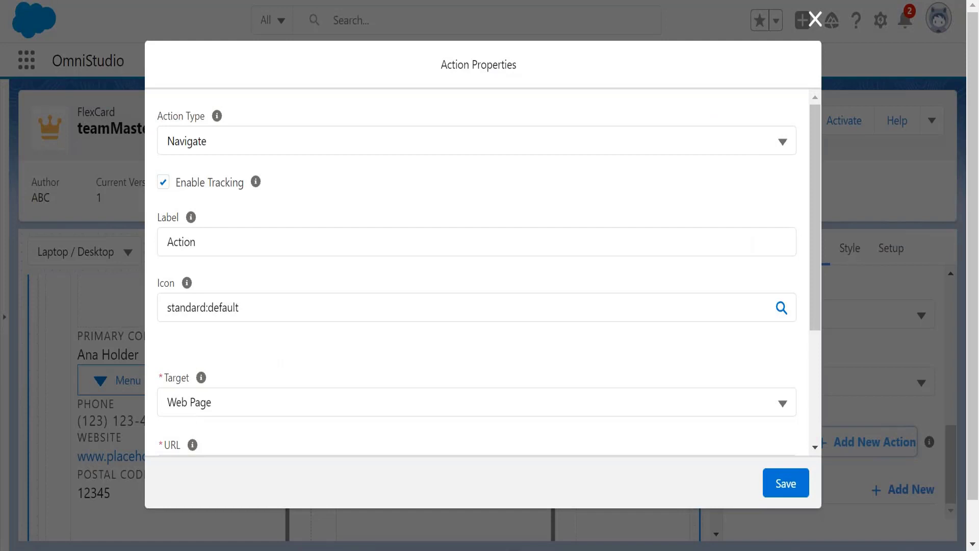
pyautogui.click(416, 145)
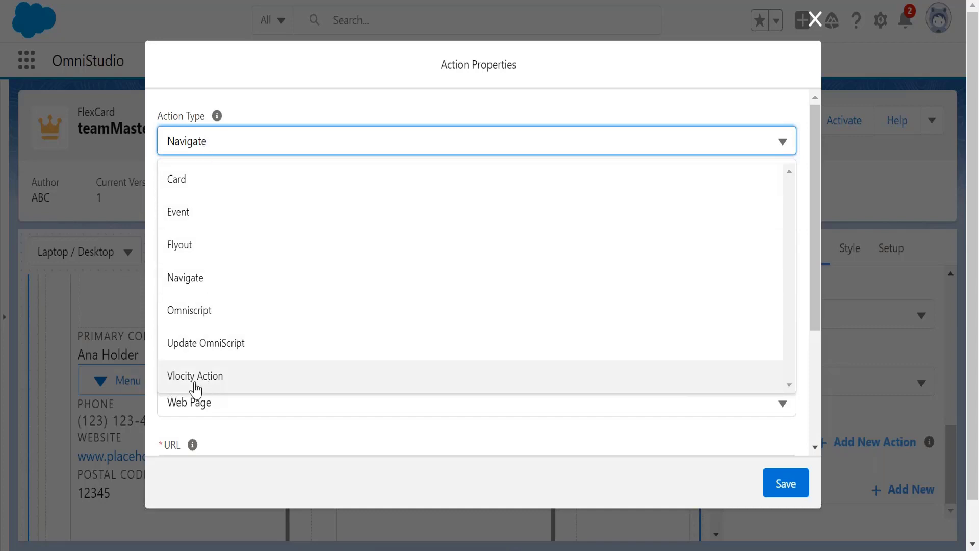
pyautogui.click(231, 380)
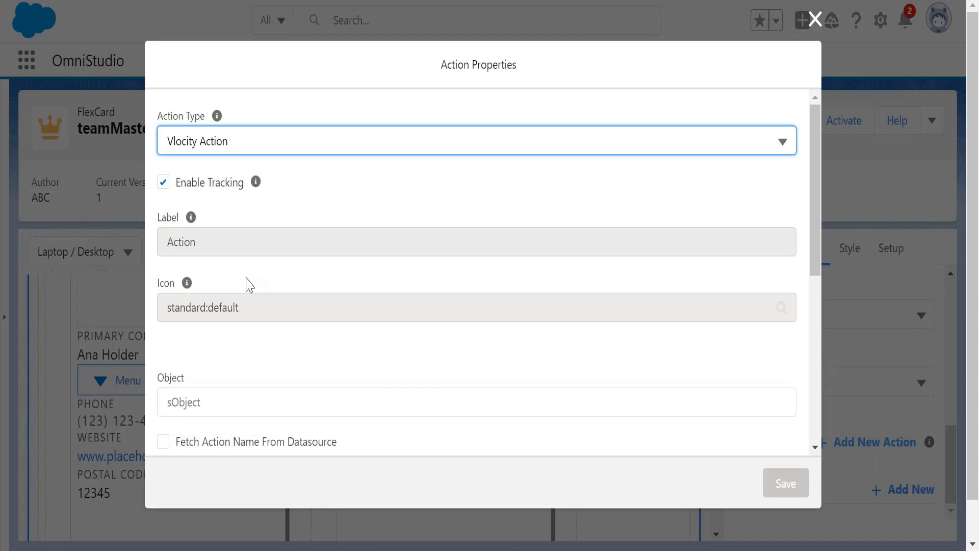
# - Review the fields offered for the Vlocity Action type and change the Action Type to Omniscript
pyautogui.click(819, 189)
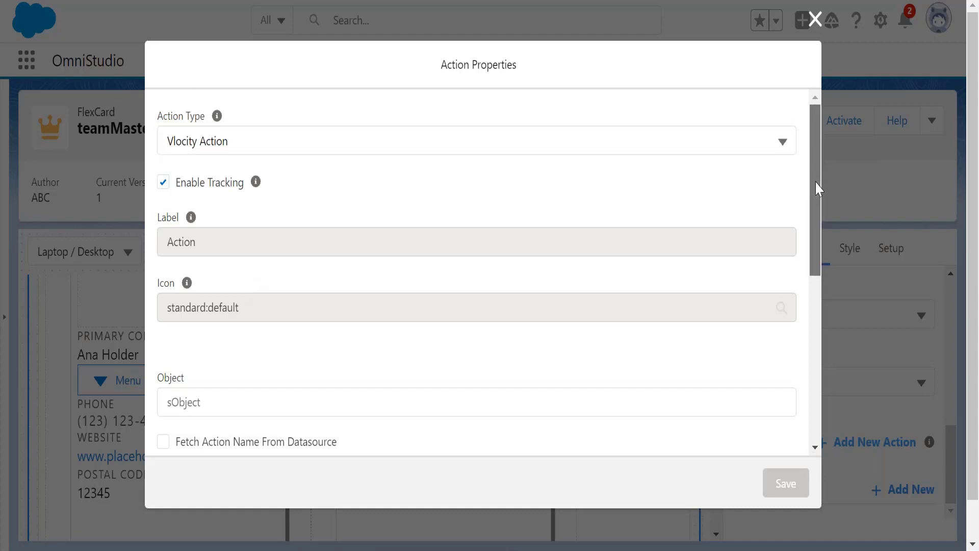
pyautogui.moveTo(819, 188); pyautogui.dragTo(819, 240)
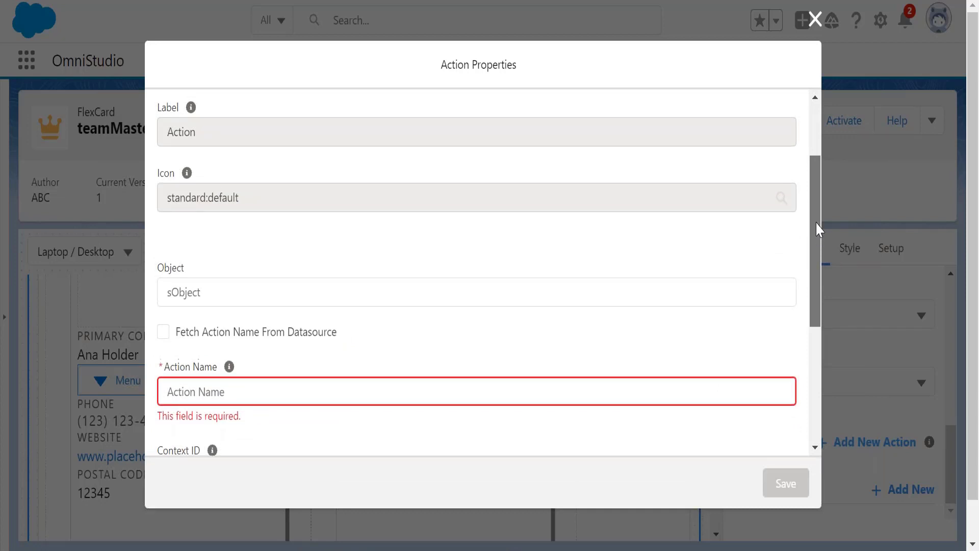
pyautogui.moveTo(817, 228); pyautogui.dragTo(599, 108)
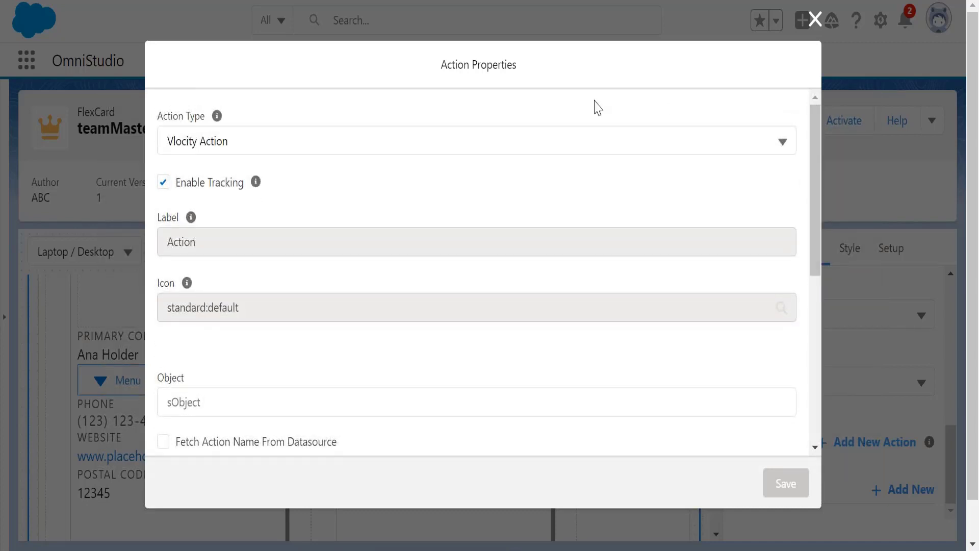
pyautogui.click(510, 150)
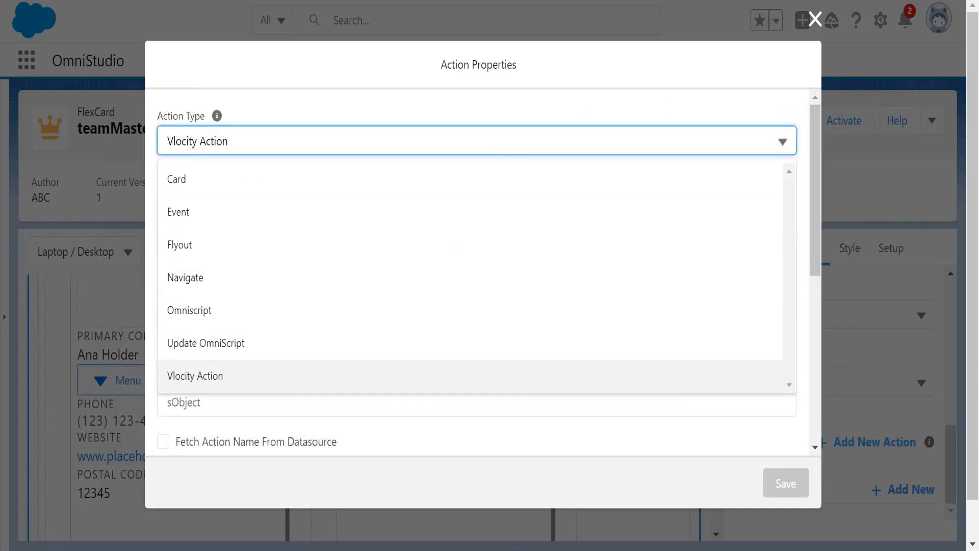
pyautogui.click(210, 311)
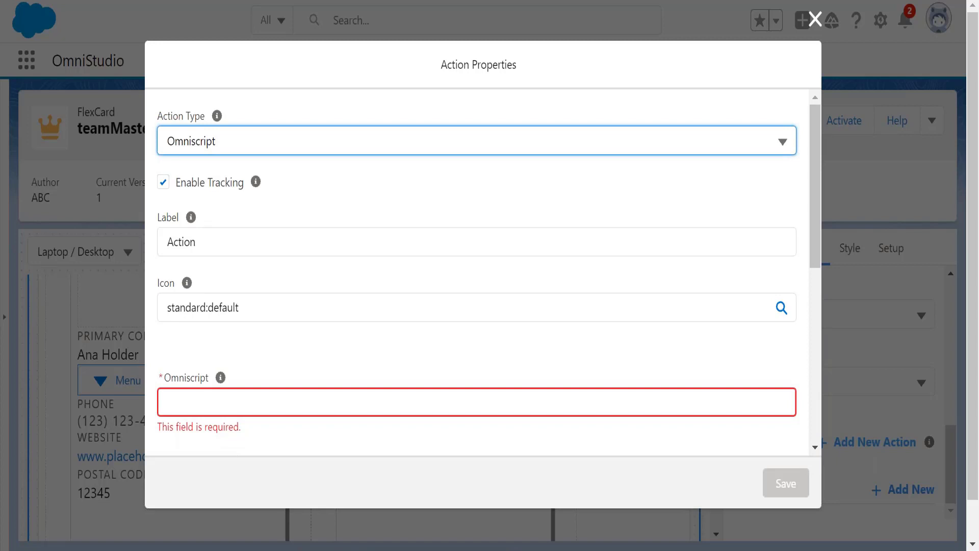
# - Keep Omniscript as the Action Type and set the action's label to "Edit Account"
pyautogui.click(248, 143)
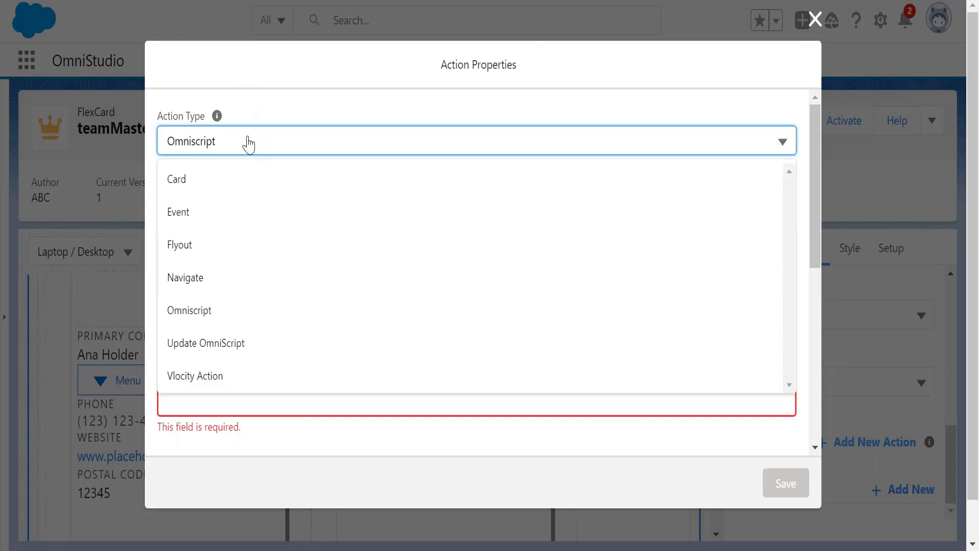
pyautogui.click(271, 87)
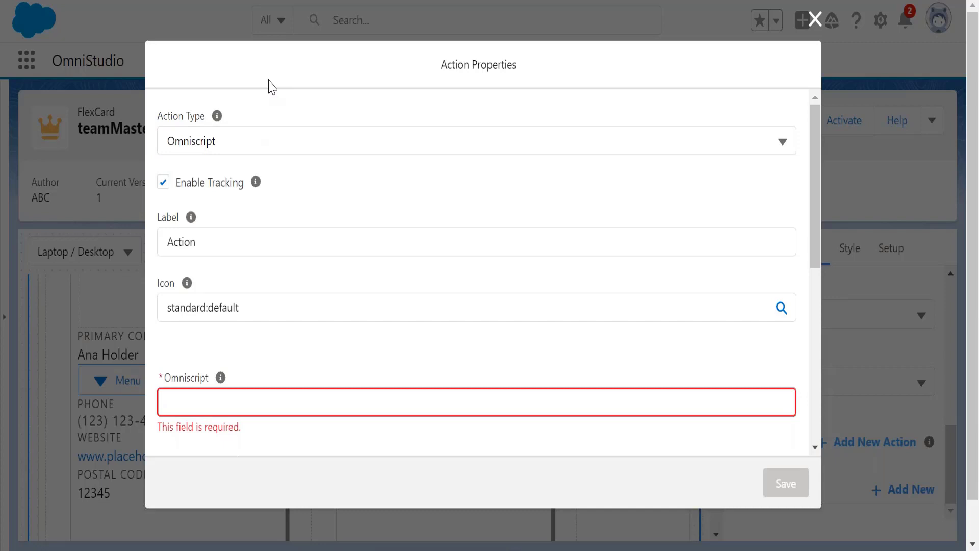
pyautogui.moveTo(210, 247); pyautogui.dragTo(159, 247)
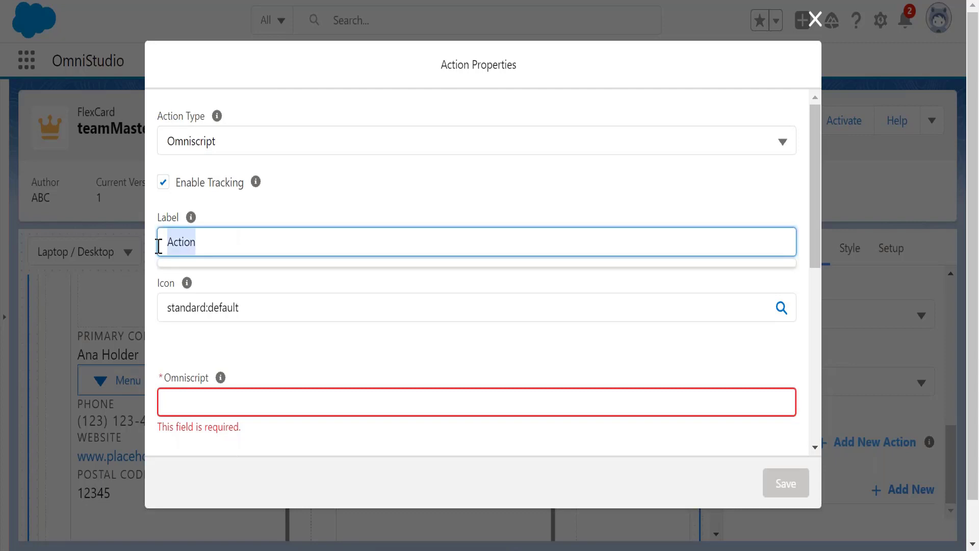
pyautogui.write('Edit Account')
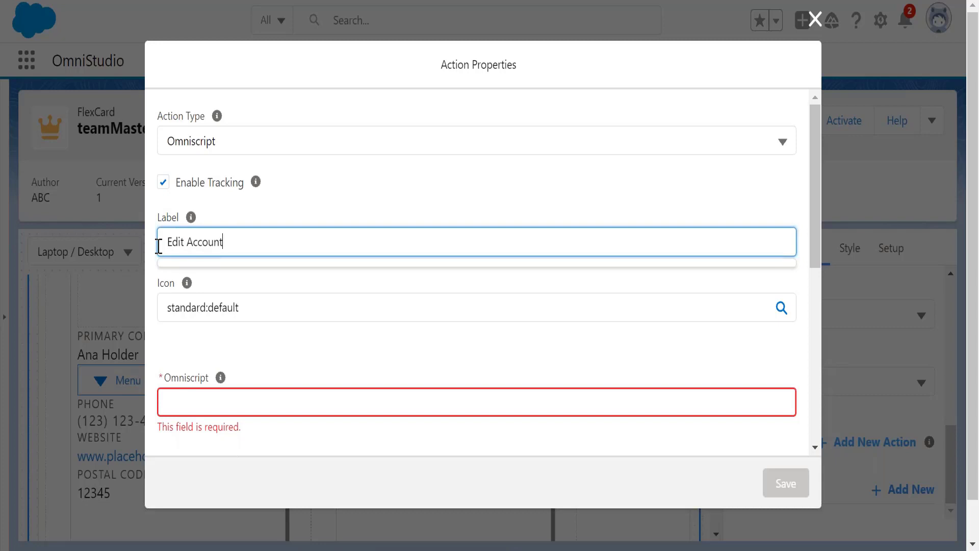
# - Replace the Edit Account action's icon with action:new_account, searching the icon library for "new"
pyautogui.moveTo(251, 306); pyautogui.dragTo(139, 308)
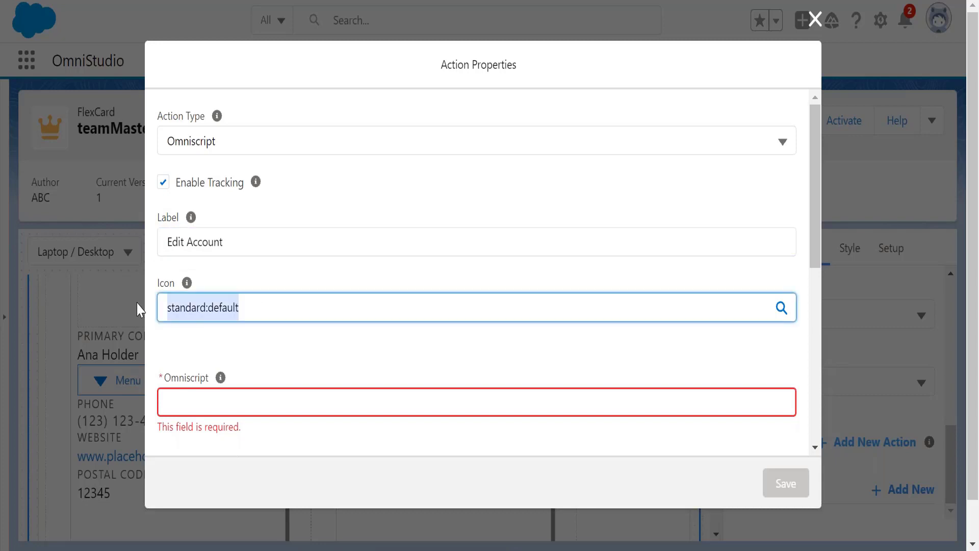
pyautogui.press('BackSpace')
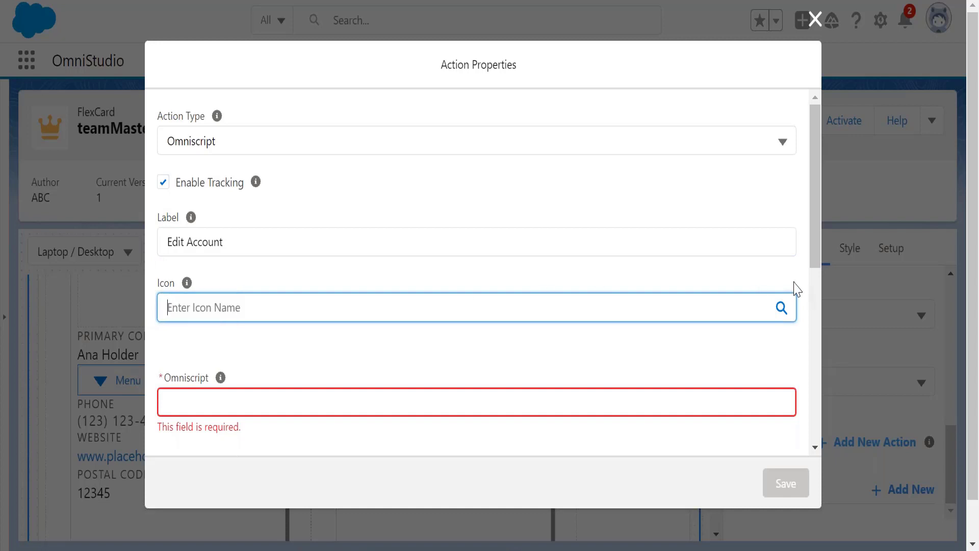
pyautogui.click(780, 308)
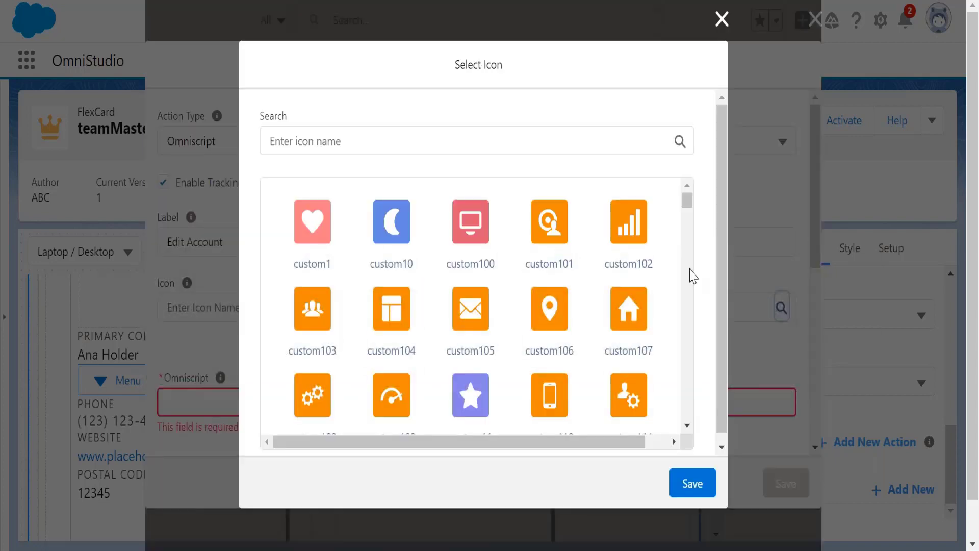
pyautogui.click(518, 142)
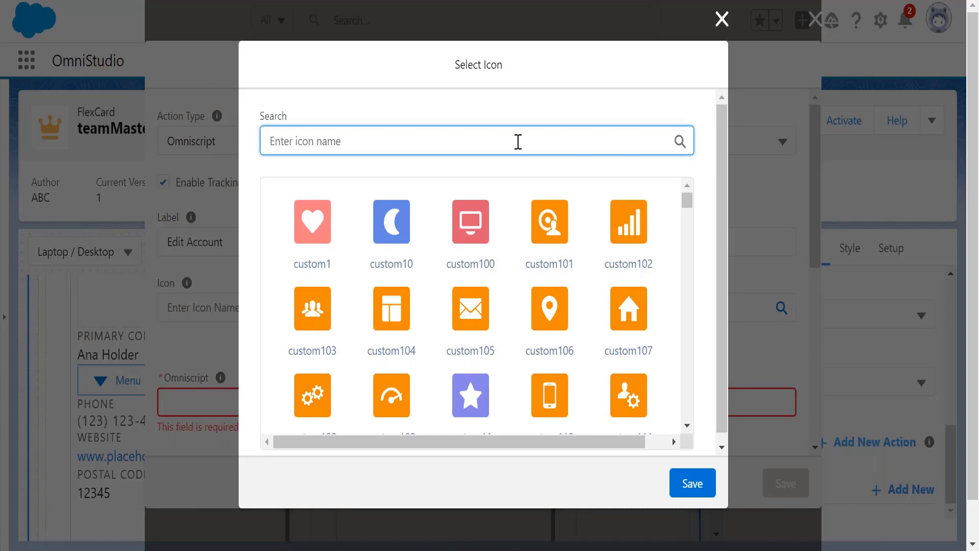
pyautogui.write('new')
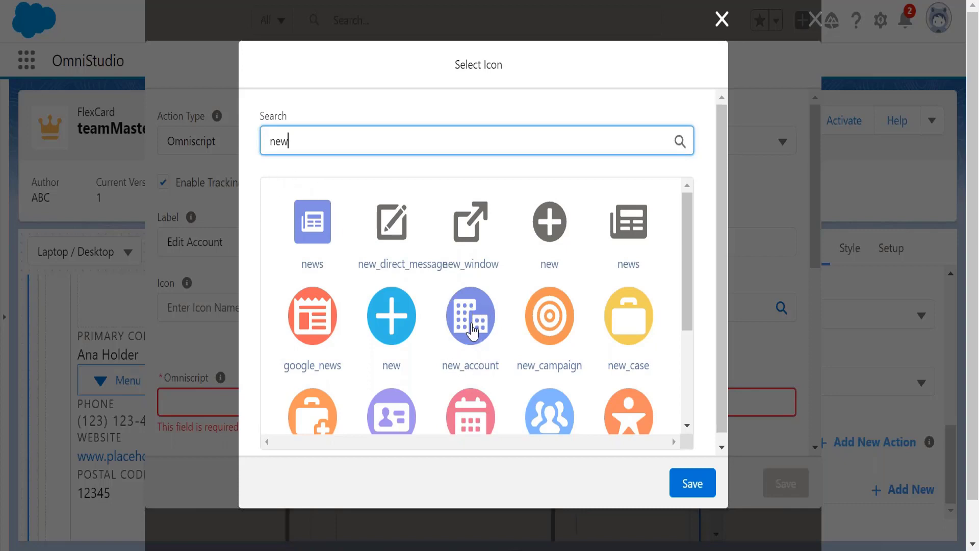
pyautogui.click(470, 322)
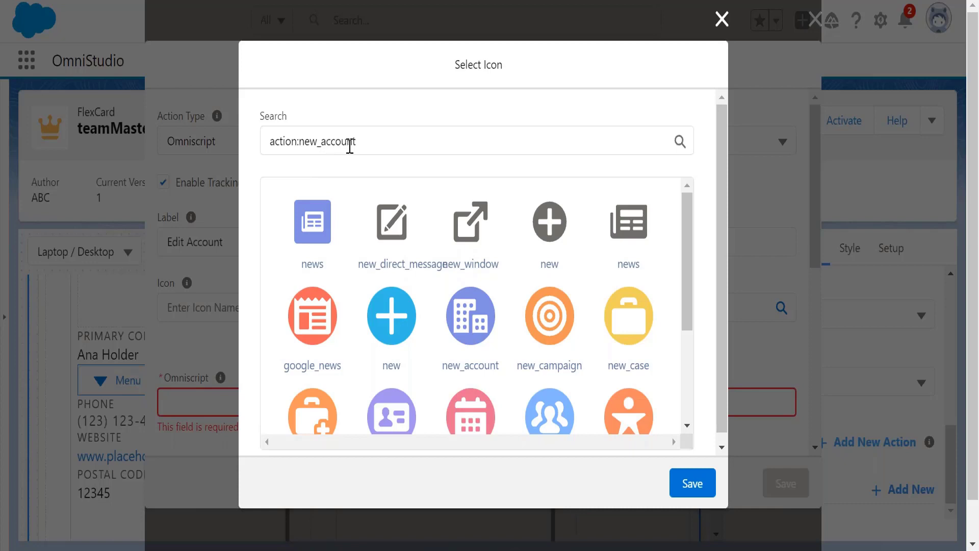
pyautogui.click(699, 479)
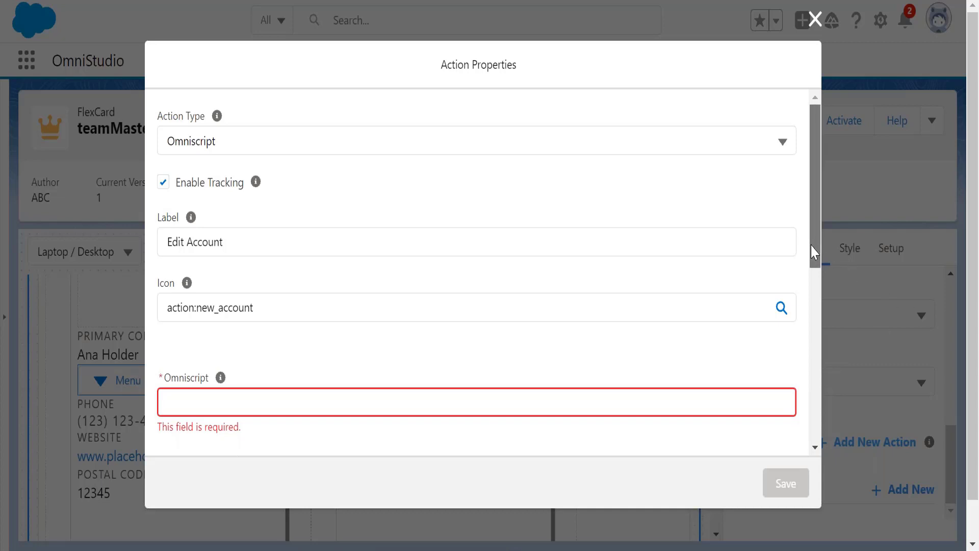
# - Search the Omniscript choices for "team" and assign team/editAccount/English to the Edit Account action
pyautogui.moveTo(811, 246); pyautogui.dragTo(821, 317)
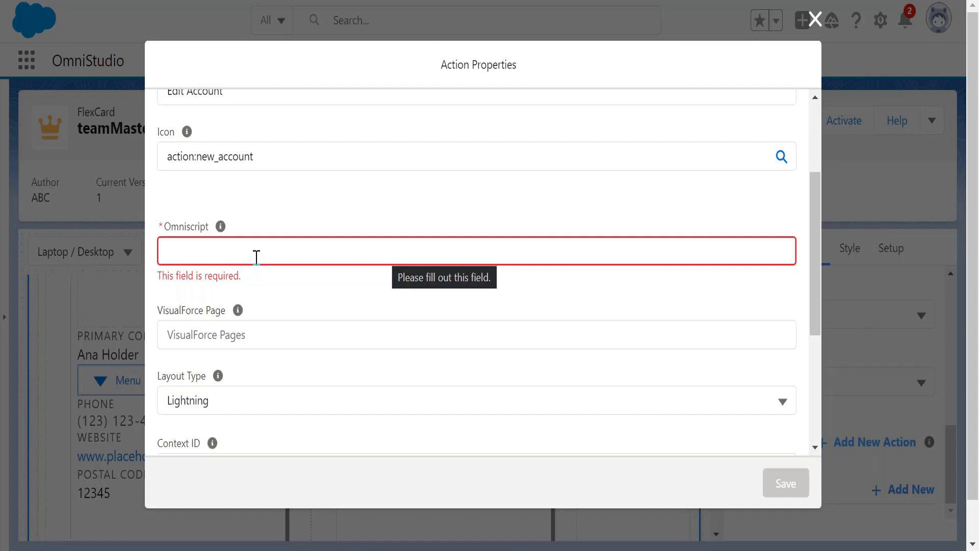
pyautogui.click(273, 256)
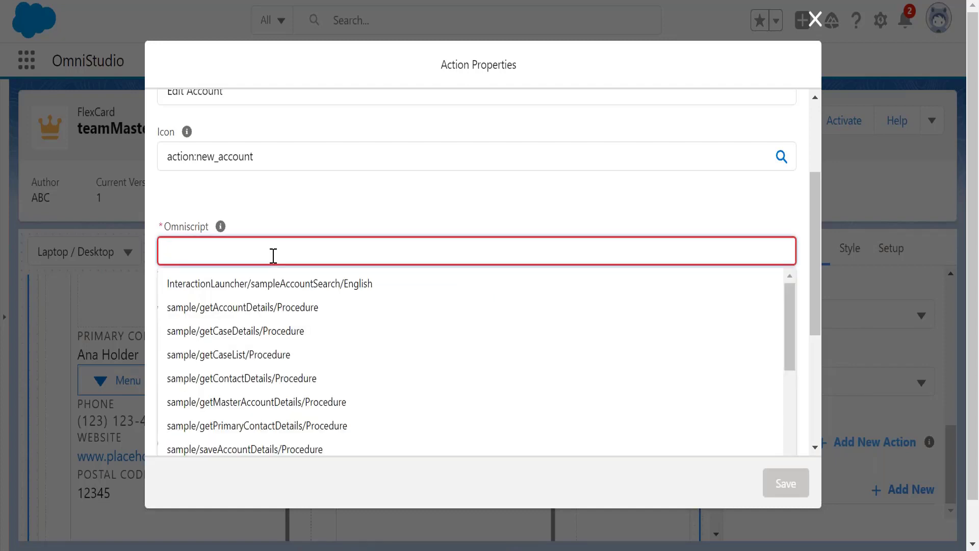
pyautogui.write('team')
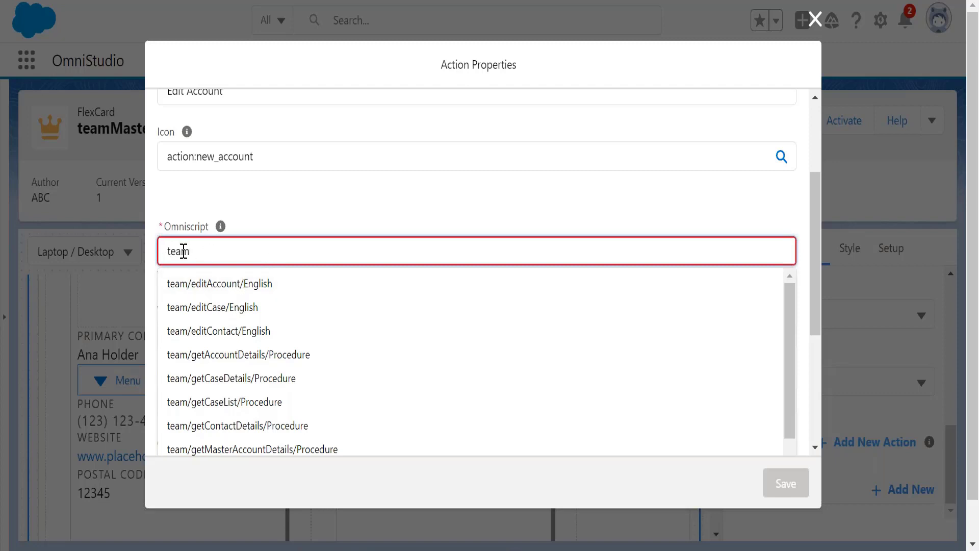
pyautogui.click(244, 288)
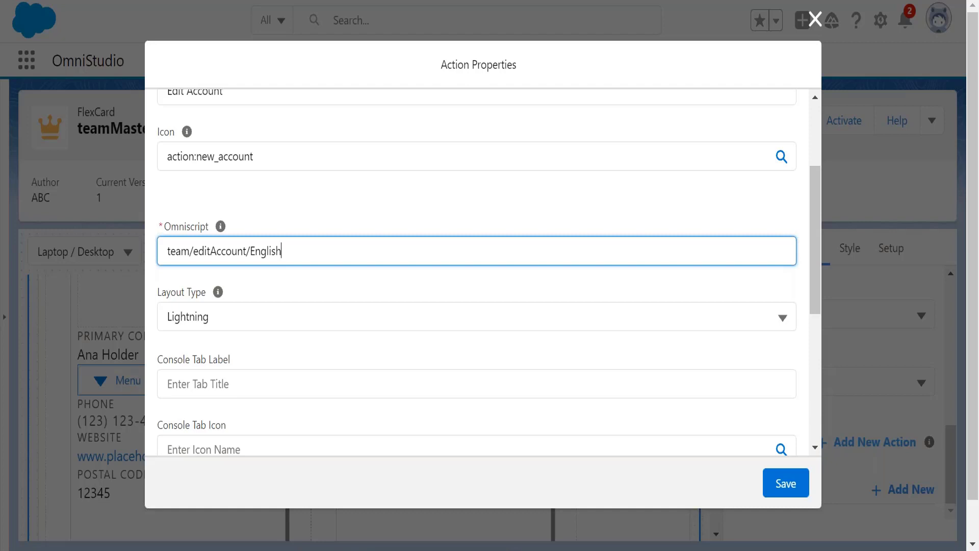
pyautogui.click(471, 296)
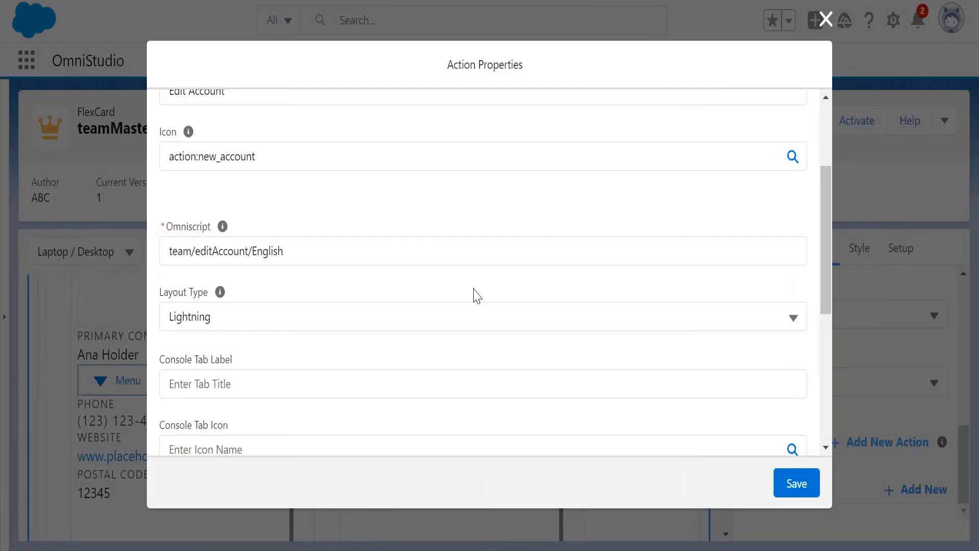
pyautogui.click(466, 252)
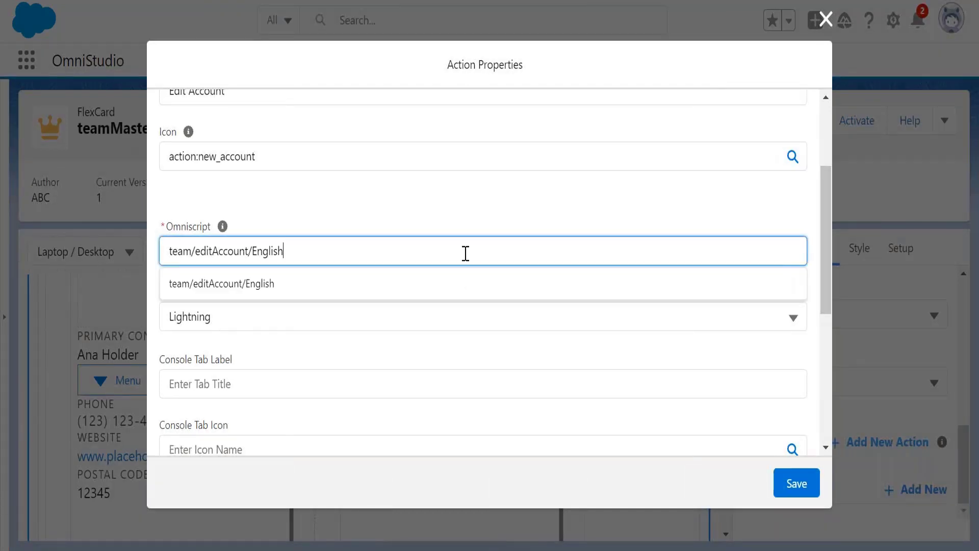
# - Set the action's Context ID to {AccountId}, leaving the console tab label and icon empty
pyautogui.press('Tab')
pyautogui.press('Tab')
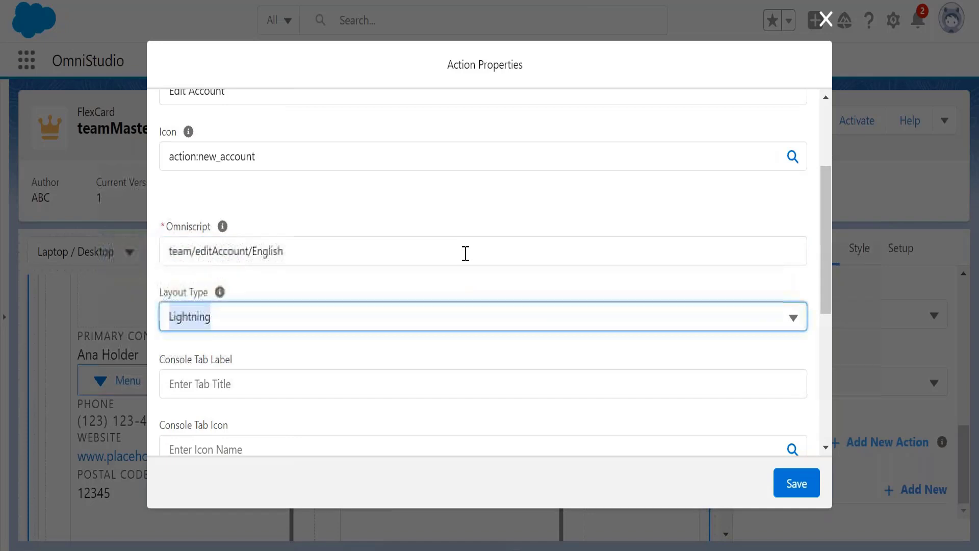
pyautogui.press('Tab')
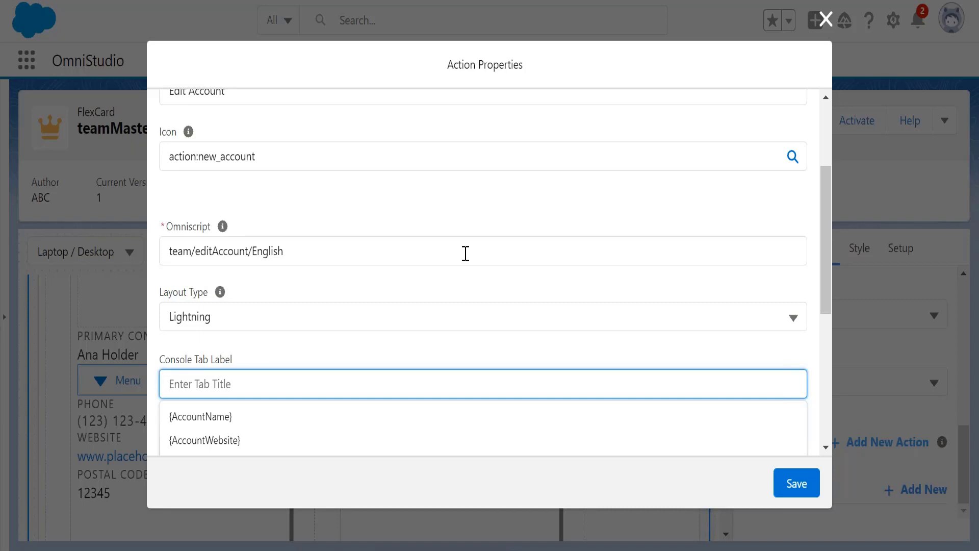
pyautogui.press('Tab')
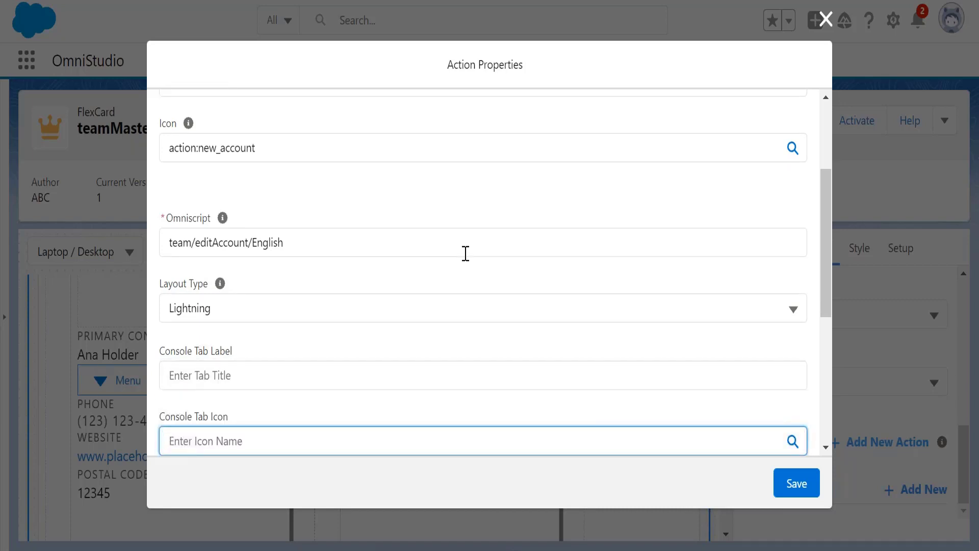
pyautogui.press('Tab')
pyautogui.press('Tab')
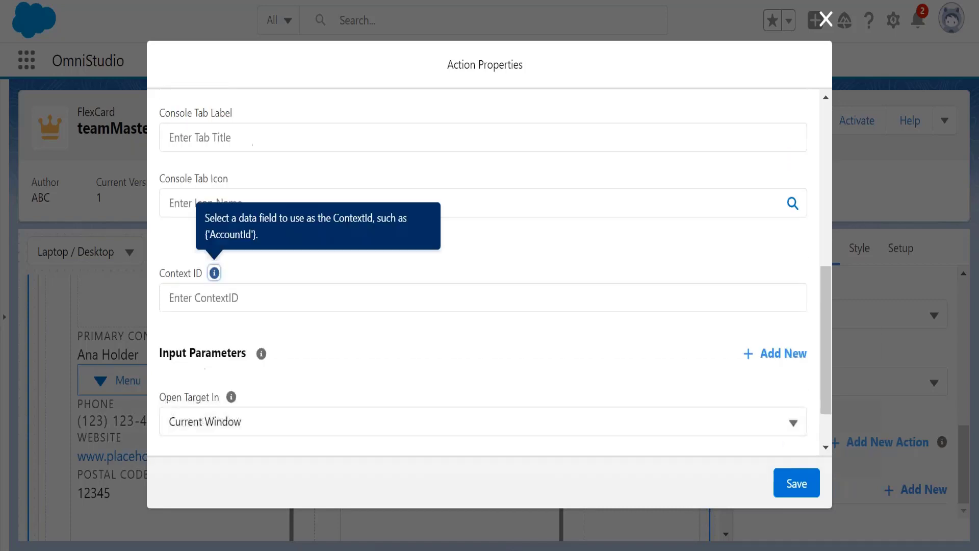
pyautogui.click(201, 301)
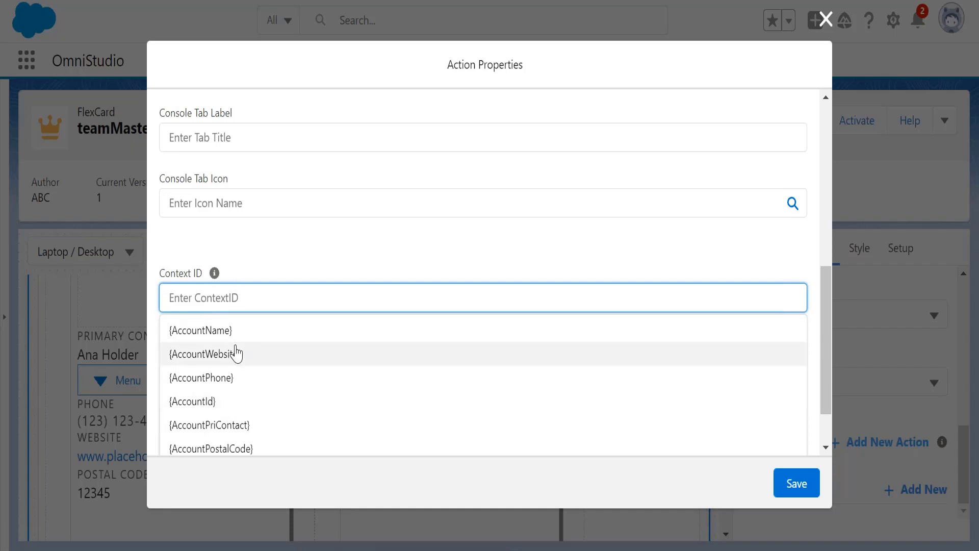
pyautogui.click(214, 407)
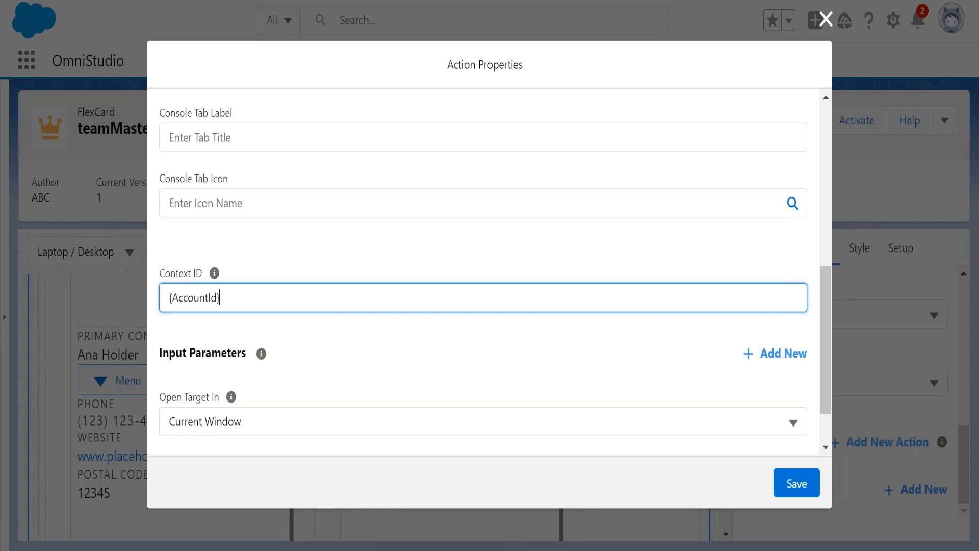
pyautogui.click(427, 356)
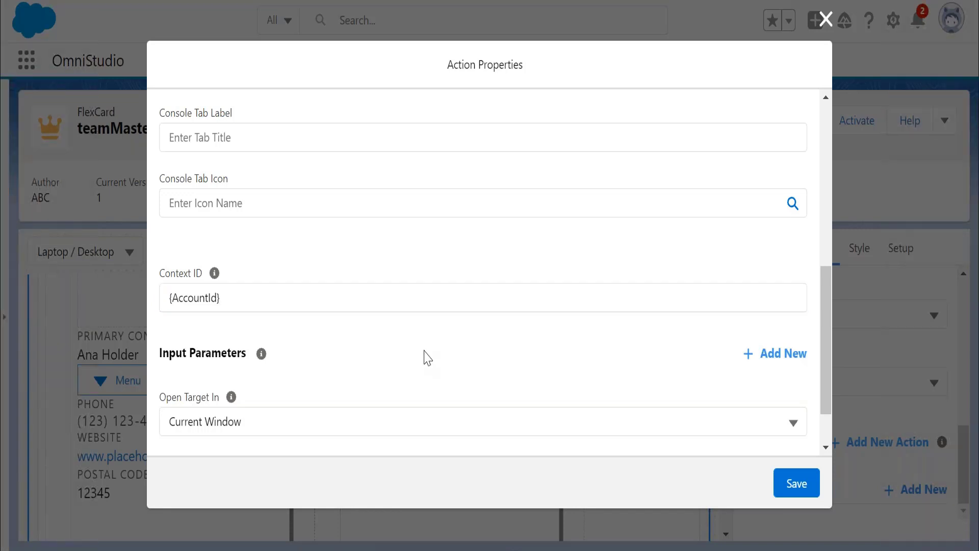
# - Set the action to open its target in New Tab/Window and its Icon Position to Right
pyautogui.moveTo(827, 316); pyautogui.dragTo(828, 359)
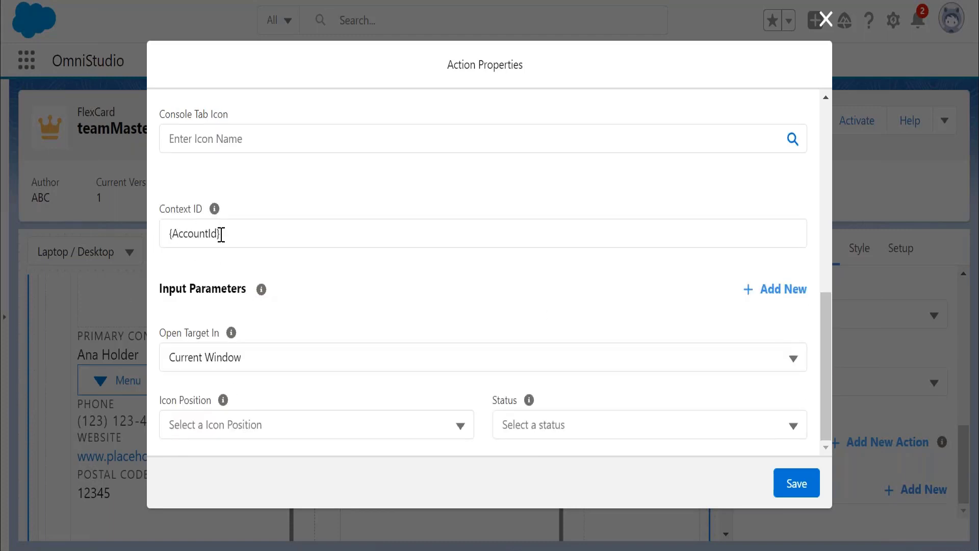
pyautogui.click(244, 369)
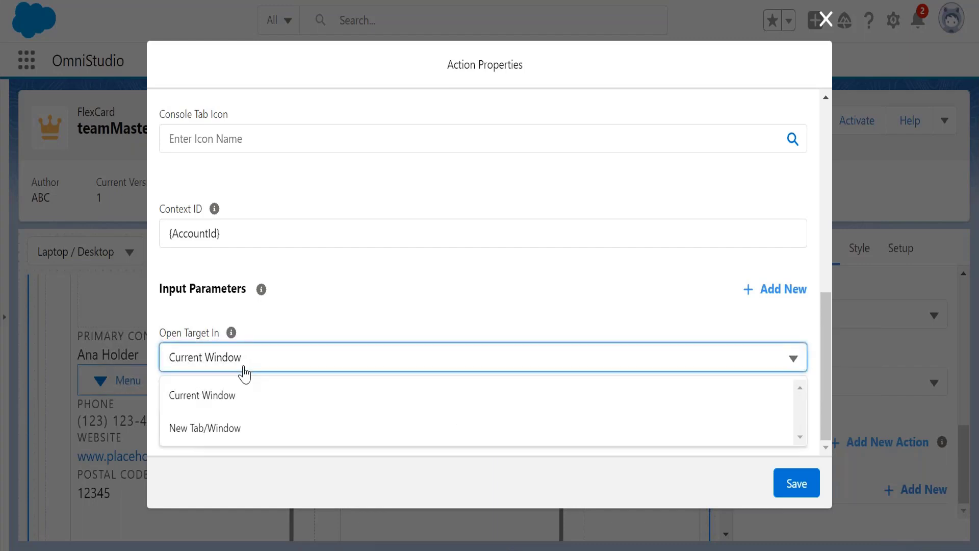
pyautogui.click(234, 426)
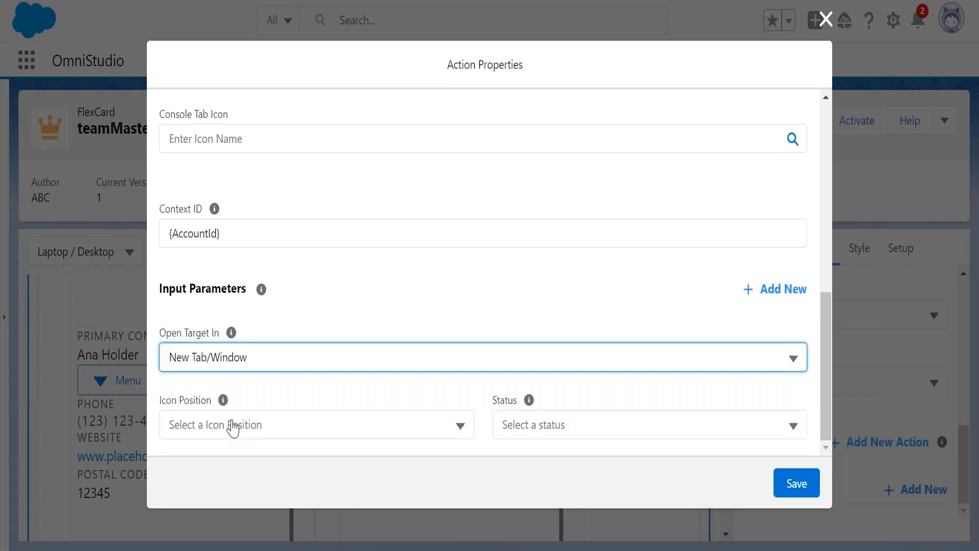
pyautogui.click(252, 430)
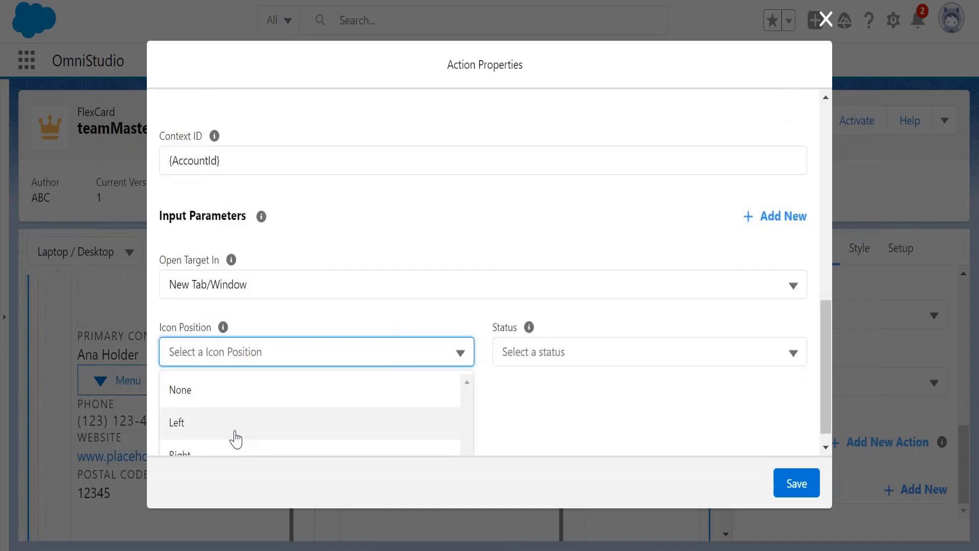
pyautogui.click(221, 452)
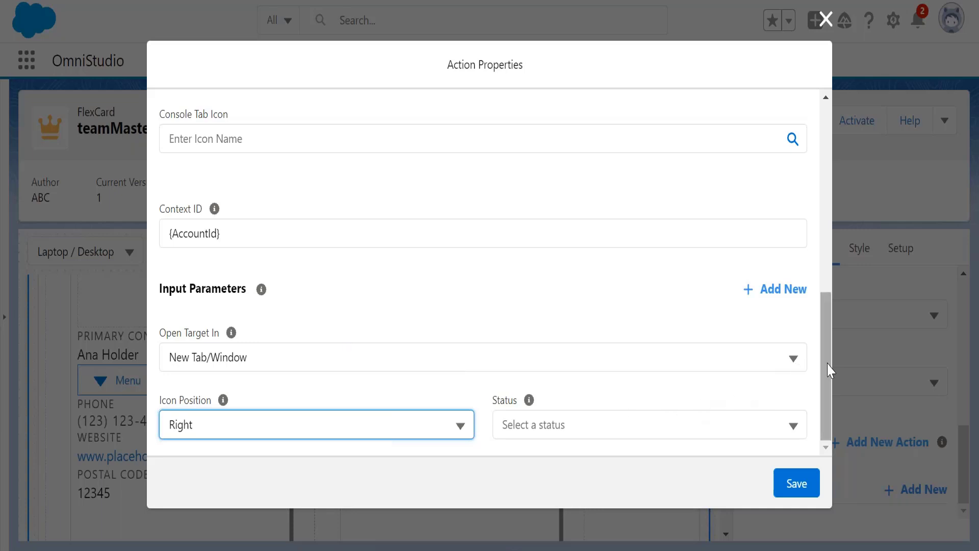
# - Review all properties of the Edit Account action and save it to the menu
pyautogui.moveTo(827, 370); pyautogui.dragTo(837, 187)
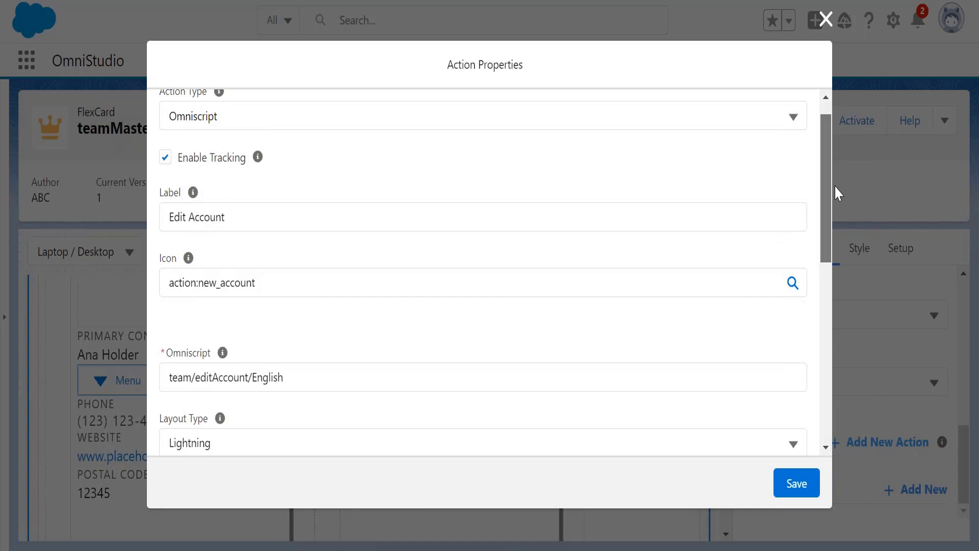
pyautogui.moveTo(835, 184); pyautogui.dragTo(828, 289)
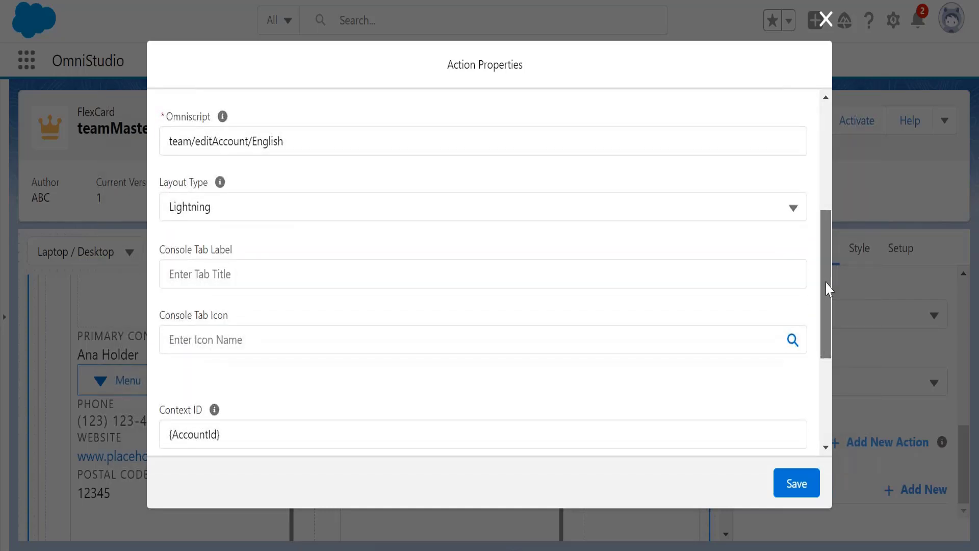
pyautogui.moveTo(828, 289); pyautogui.dragTo(822, 380)
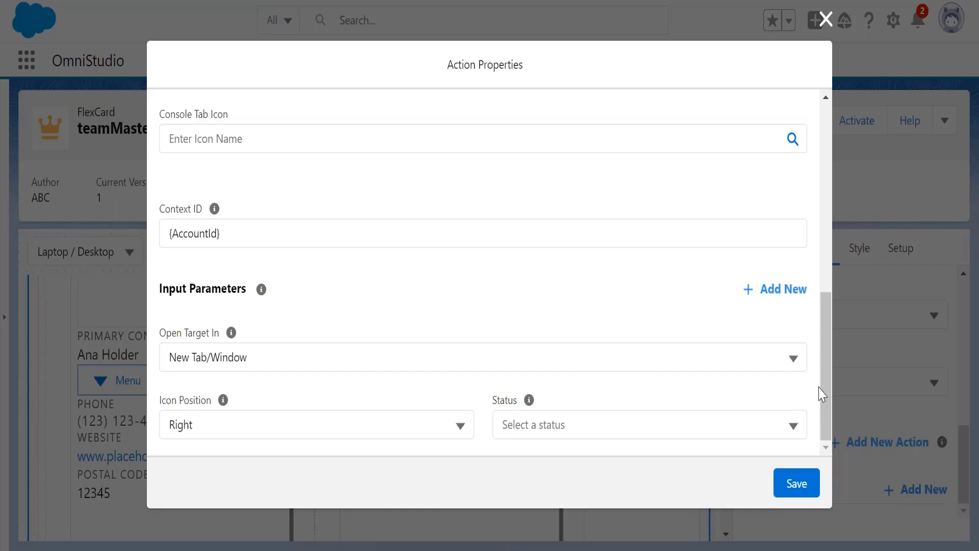
pyautogui.click(800, 484)
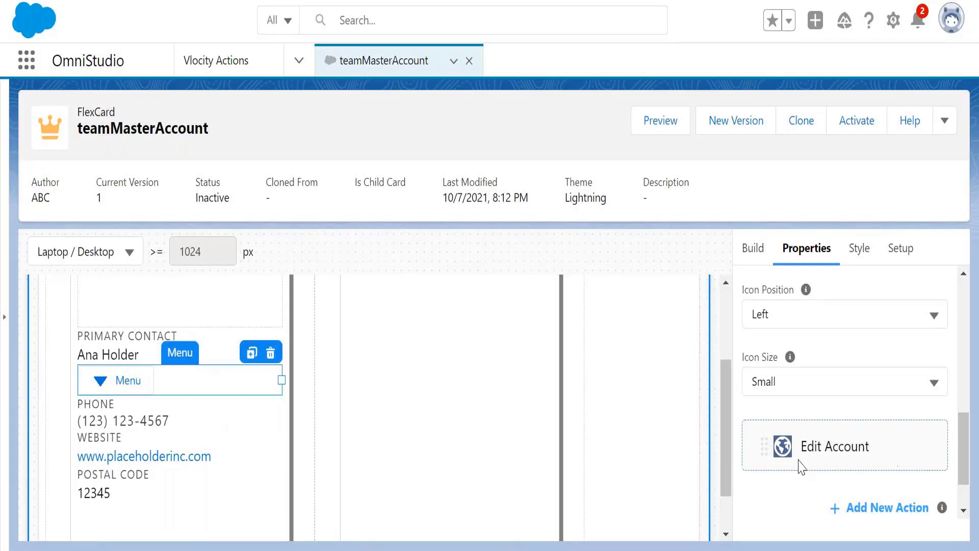
# - Add another action to the menu element and set its Action Type to Vlocity Action
pyautogui.moveTo(964, 467); pyautogui.dragTo(964, 486)
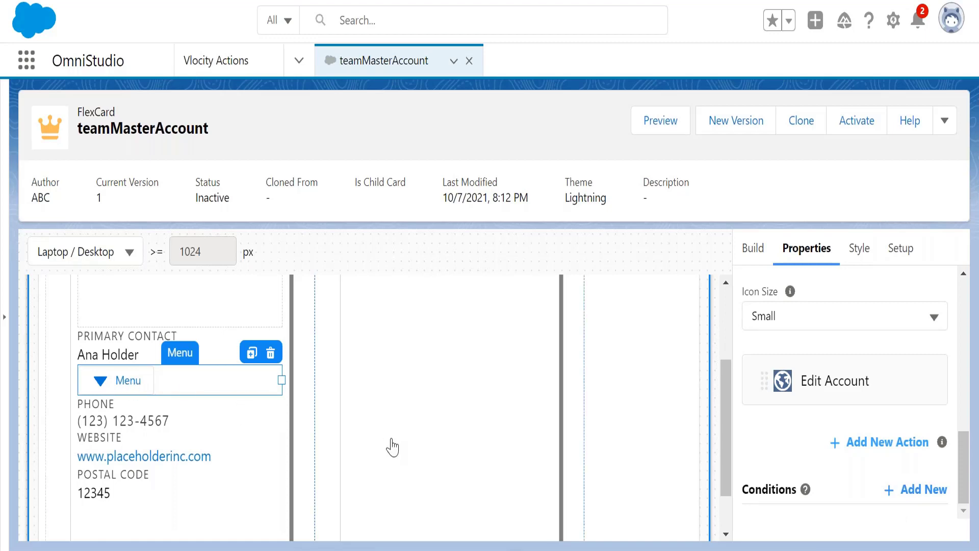
pyautogui.click(871, 443)
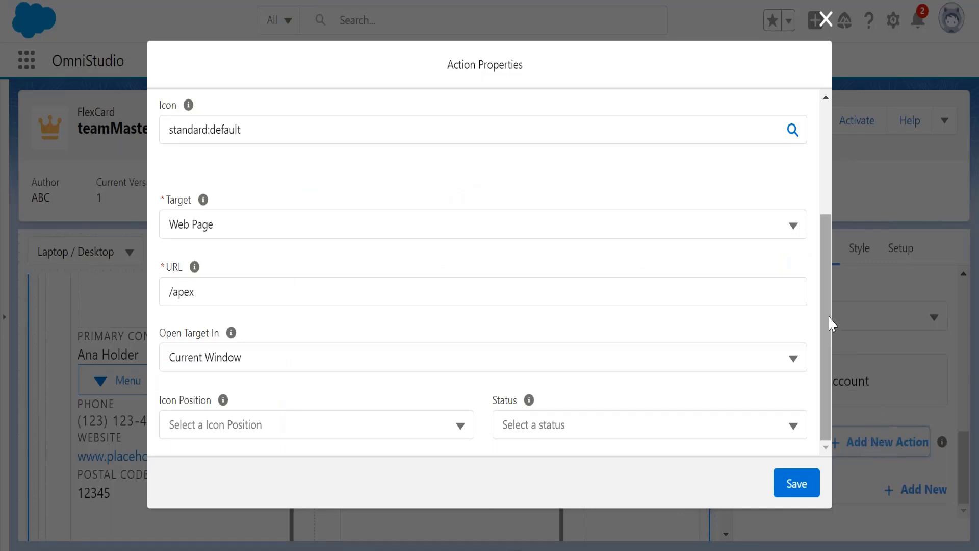
pyautogui.moveTo(829, 309); pyautogui.dragTo(830, 198)
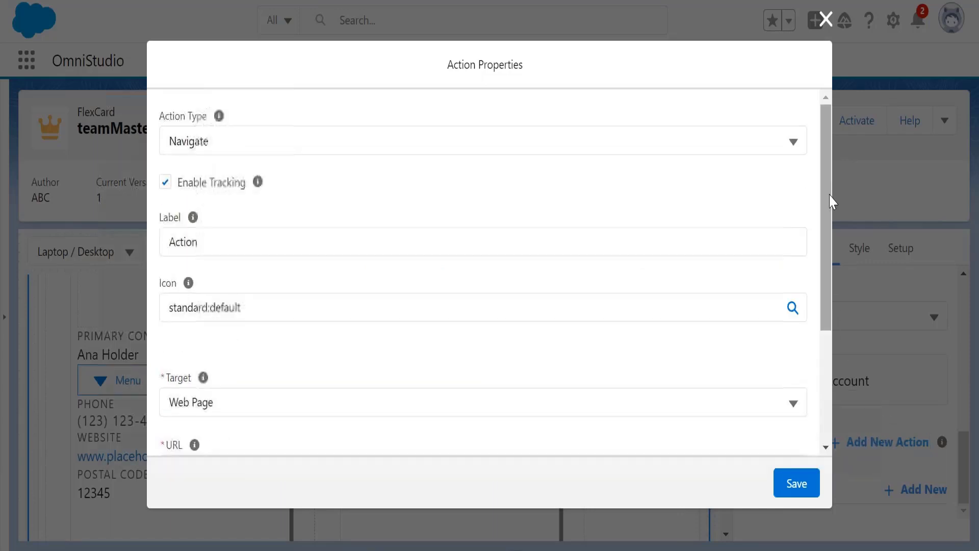
pyautogui.click(367, 148)
pyautogui.click(294, 377)
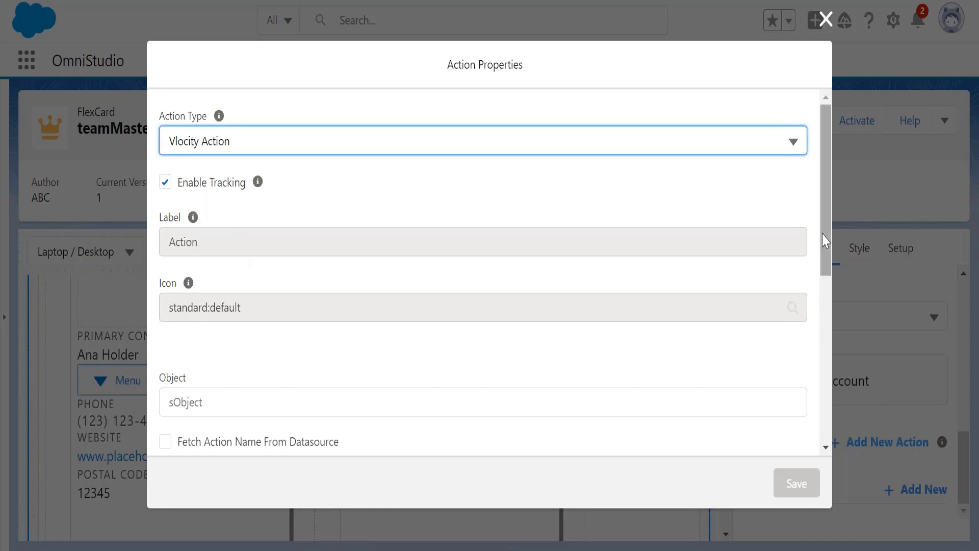
# - Set the action's Object to Account and its Action Name to team Update Primary Contact
pyautogui.moveTo(825, 245); pyautogui.dragTo(827, 331)
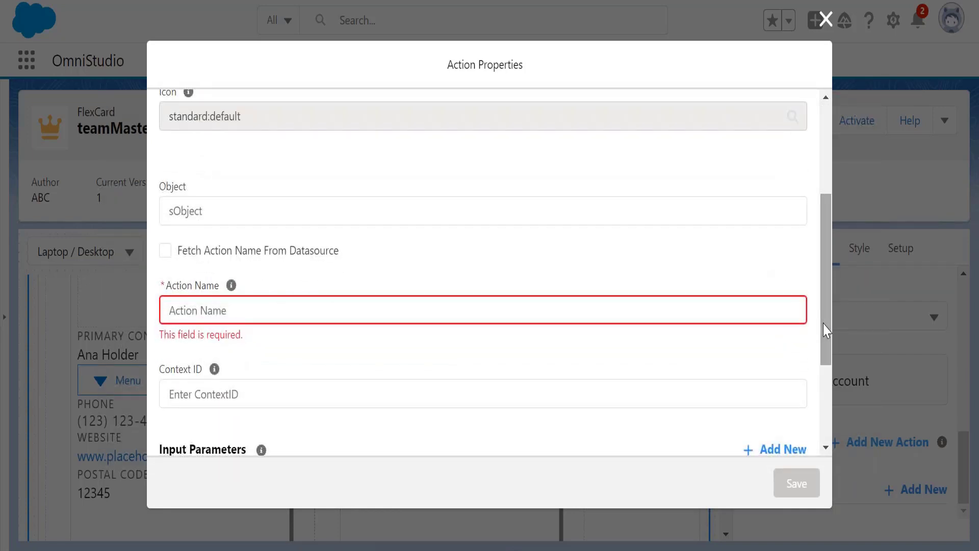
pyautogui.click(281, 220)
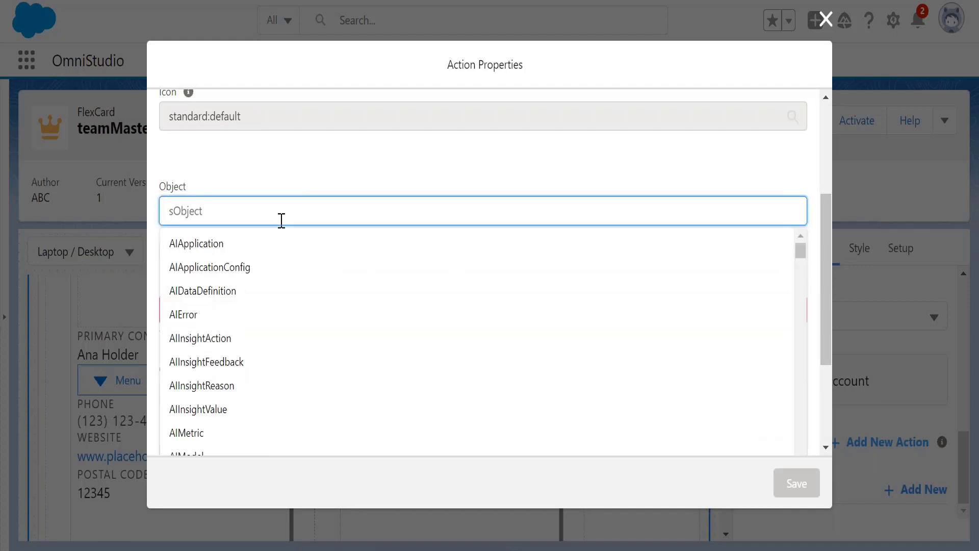
pyautogui.write('Acc')
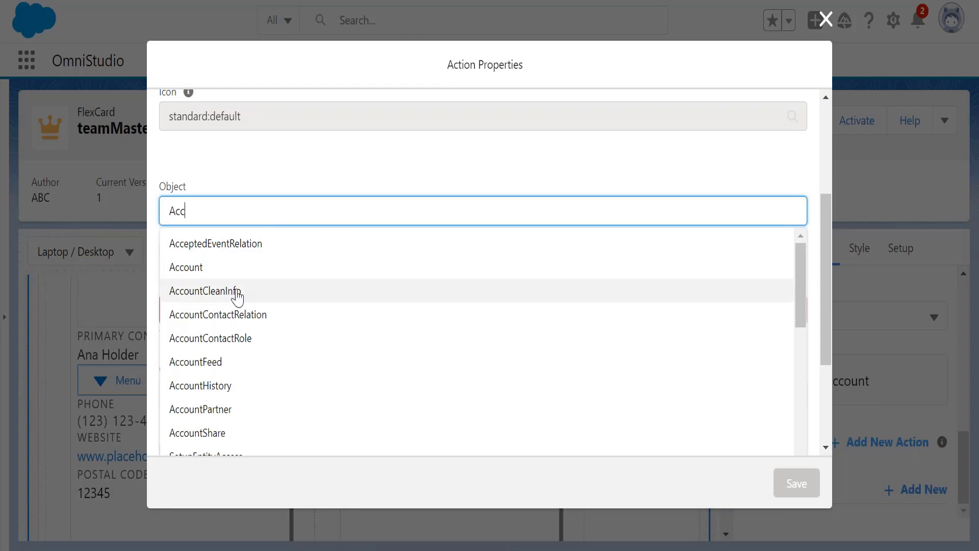
pyautogui.click(242, 267)
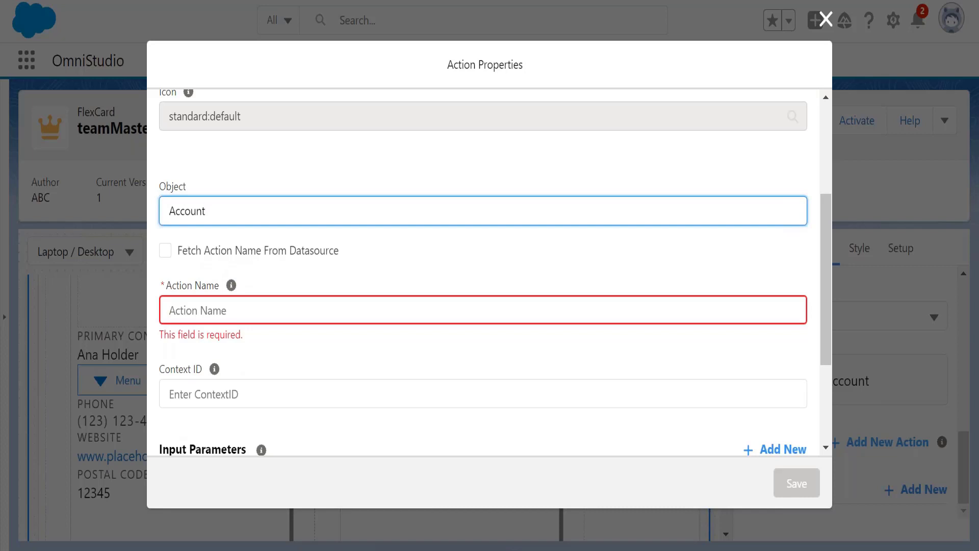
pyautogui.click(230, 304)
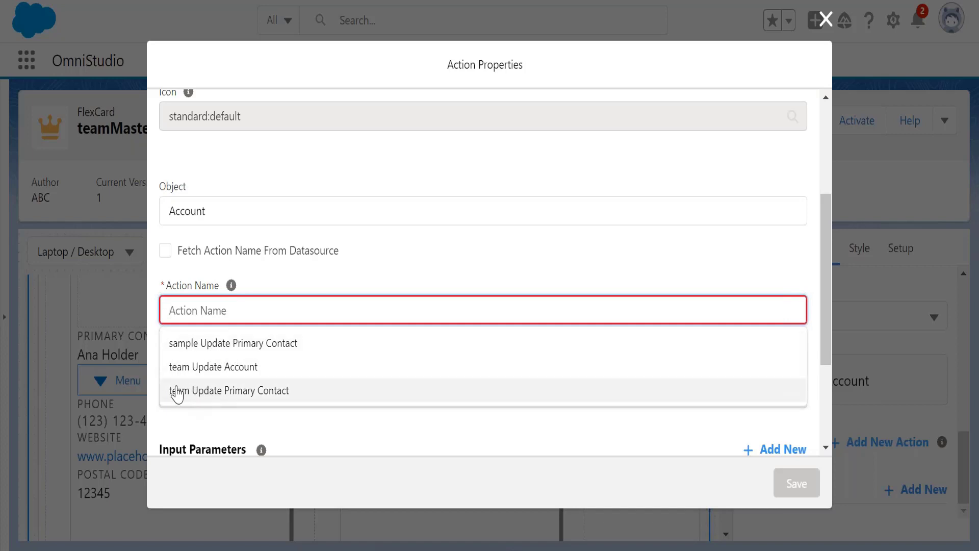
pyautogui.click(228, 391)
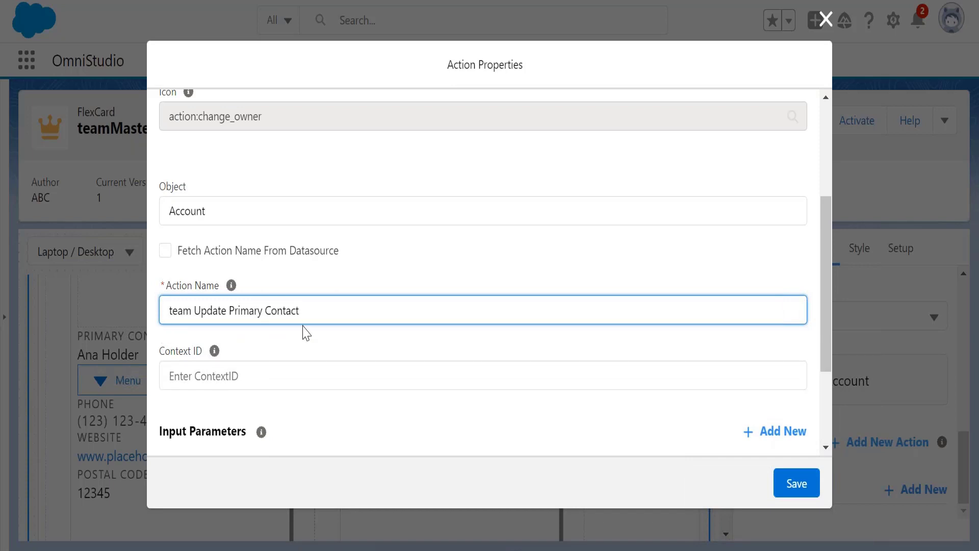
# - Set the action's Context ID to {AccountId} and its Icon Position to Right
pyautogui.moveTo(825, 331); pyautogui.dragTo(828, 281)
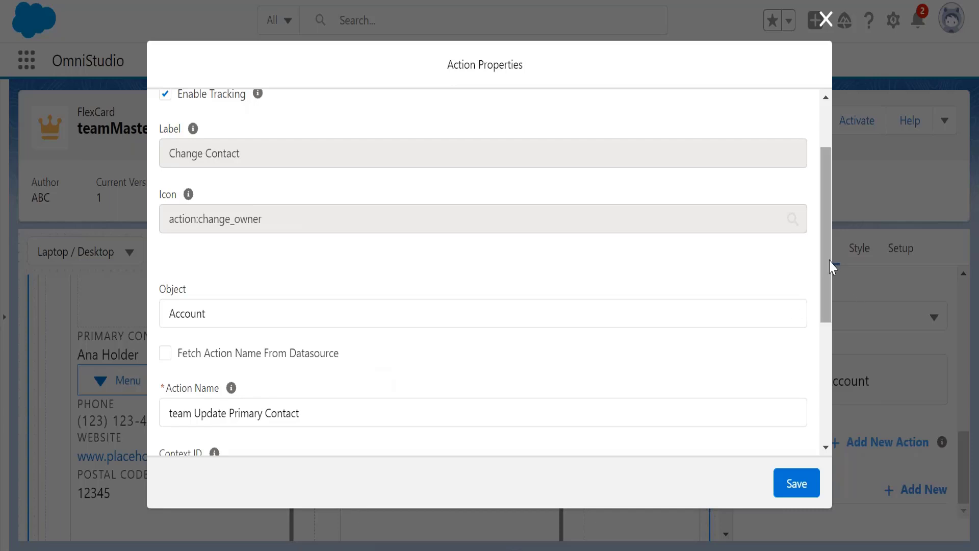
pyautogui.moveTo(831, 267)
pyautogui.mouseDown()
pyautogui.moveTo(831, 283)
pyautogui.moveTo(826, 256)
pyautogui.mouseUp()
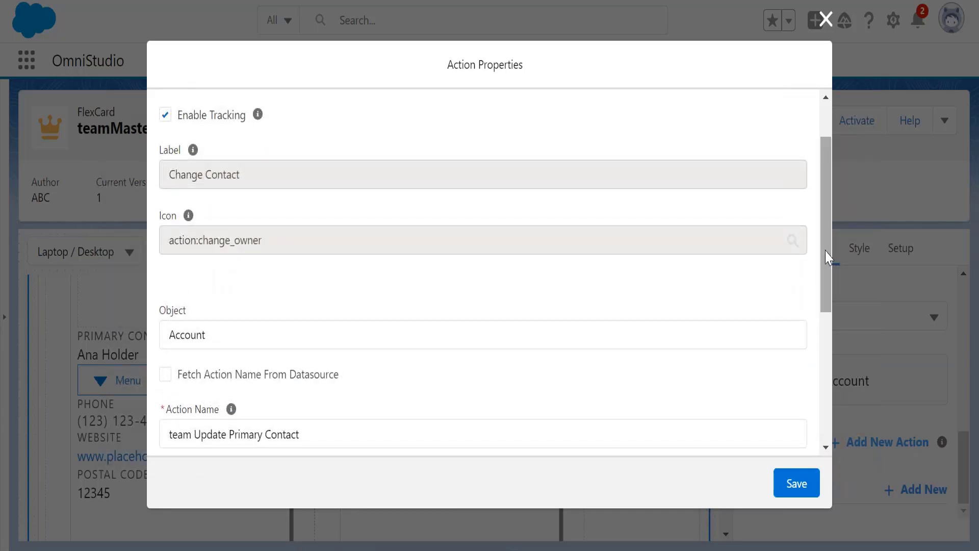
pyautogui.moveTo(824, 284); pyautogui.dragTo(817, 394)
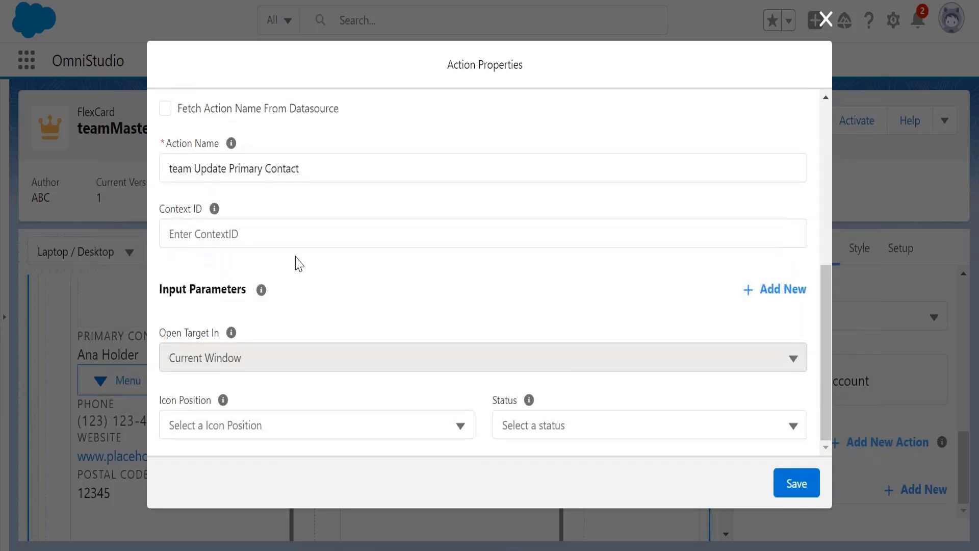
pyautogui.click(271, 237)
pyautogui.click(237, 339)
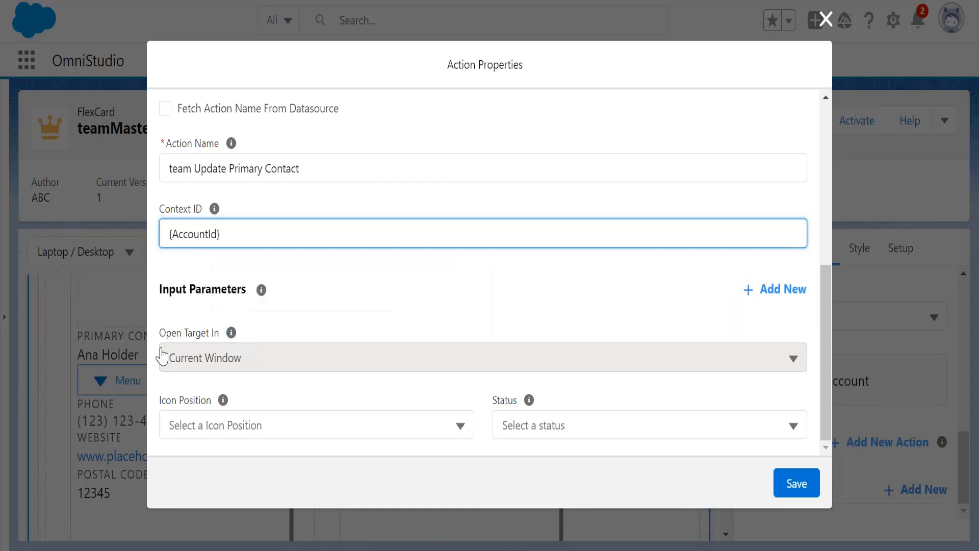
pyautogui.moveTo(158, 334); pyautogui.dragTo(222, 338)
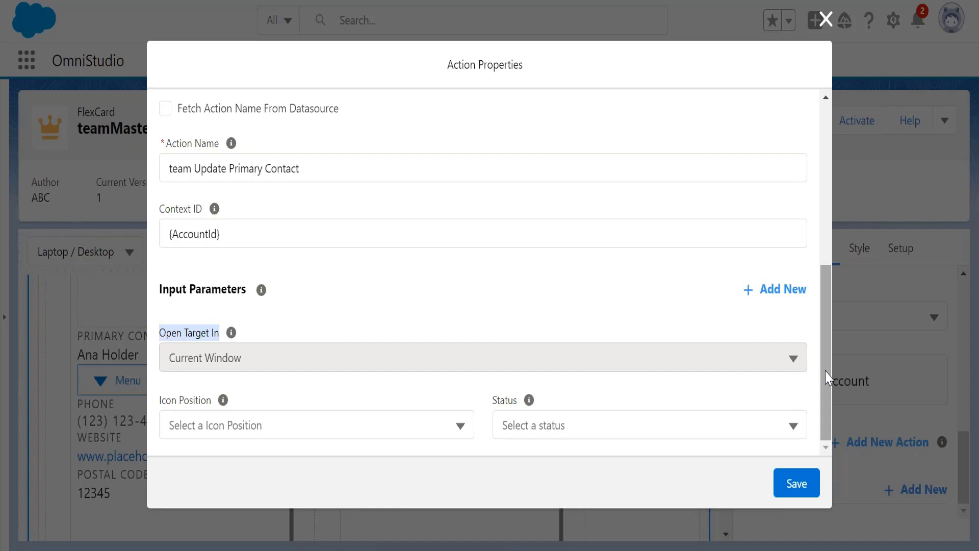
pyautogui.click(293, 433)
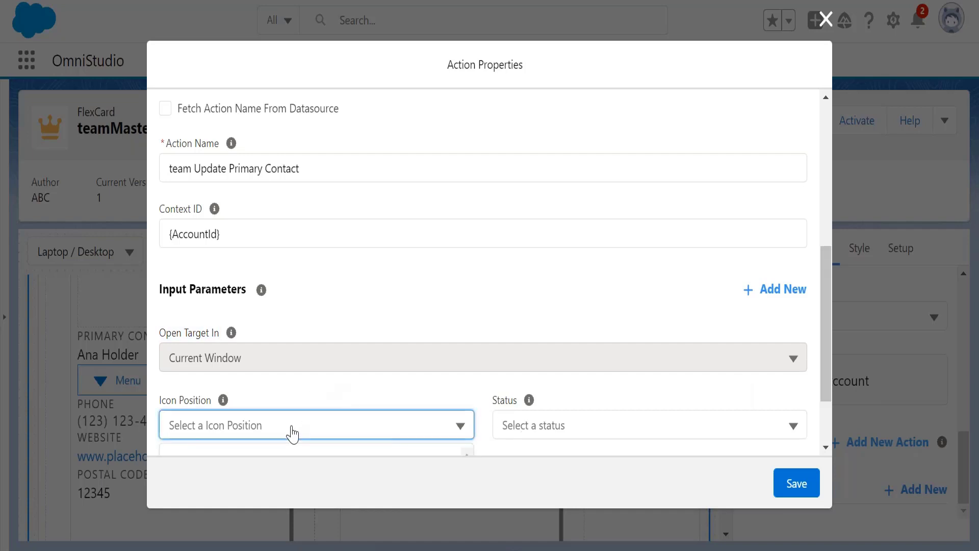
pyautogui.click(292, 437)
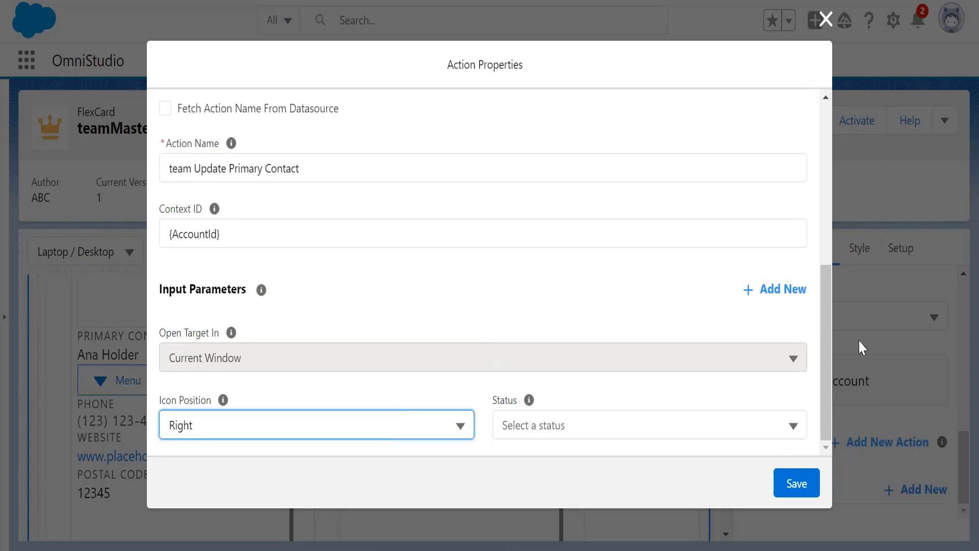
# - Review the Vlocity action's type, object, action name, Context ID and target settings, and save it to the menu
pyautogui.scroll(6, 826, 285)
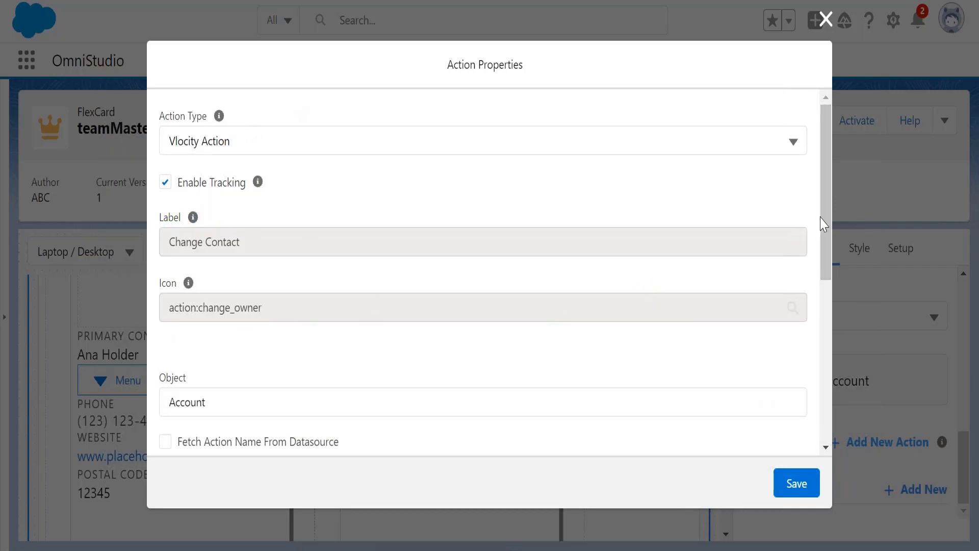
pyautogui.moveTo(825, 216); pyautogui.dragTo(824, 326)
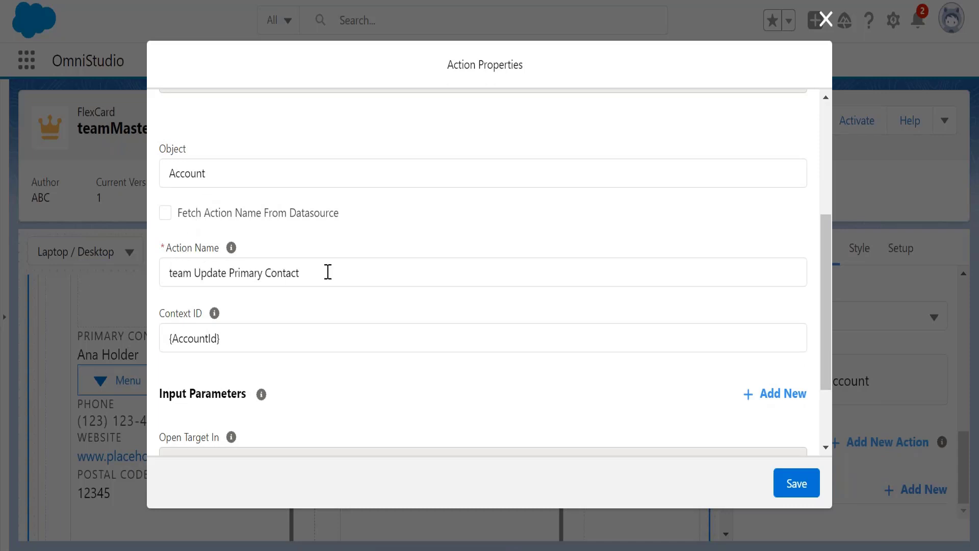
pyautogui.moveTo(328, 271); pyautogui.dragTo(166, 270)
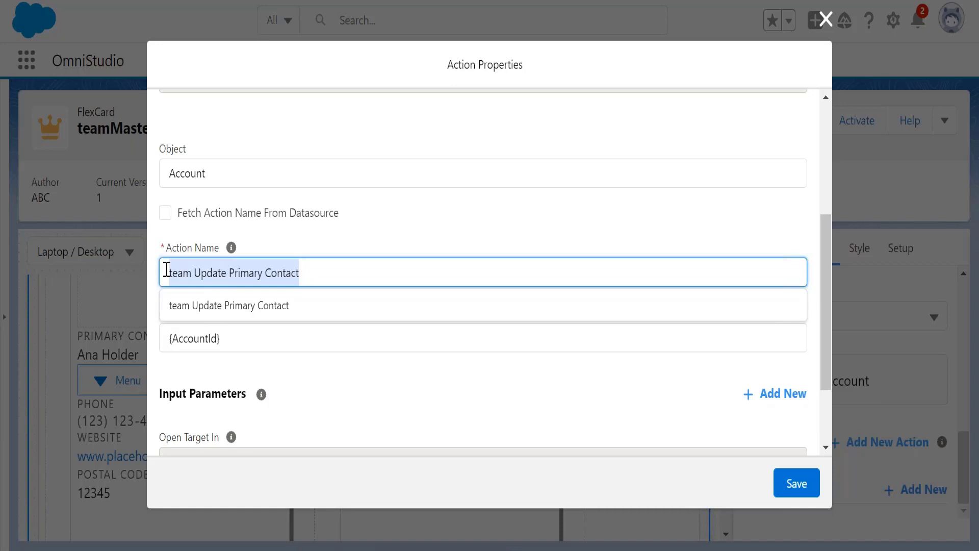
pyautogui.click(350, 220)
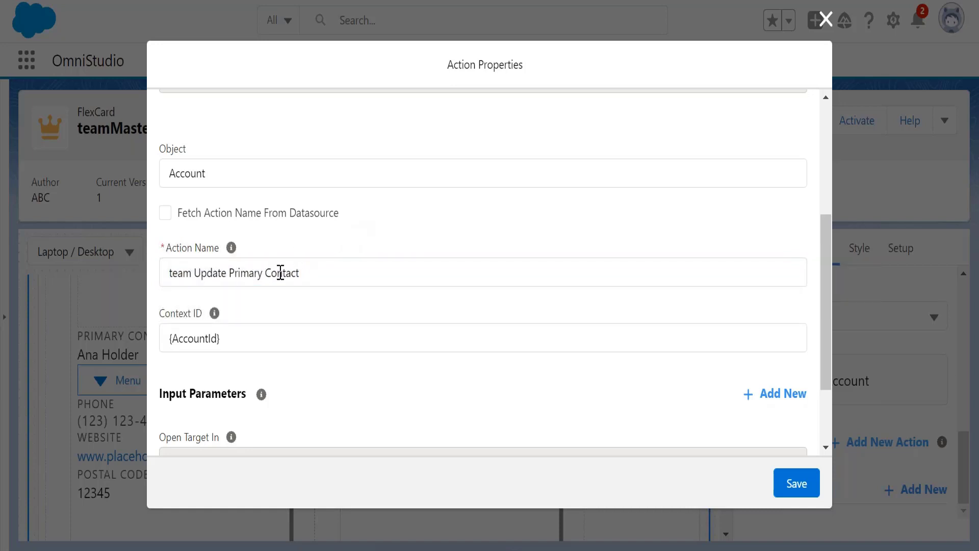
pyautogui.click(269, 337)
pyautogui.moveTo(268, 337); pyautogui.dragTo(148, 339)
pyautogui.click(214, 377)
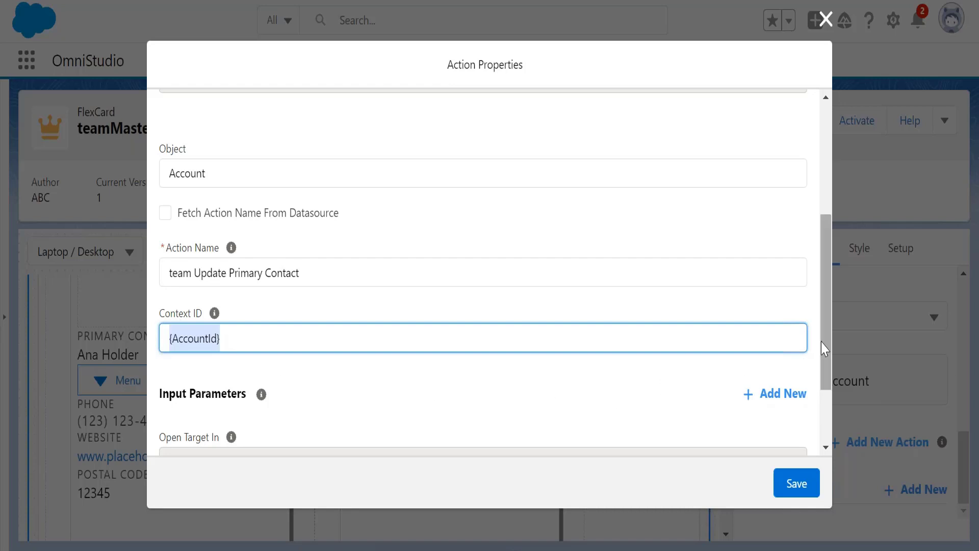
pyautogui.moveTo(821, 342); pyautogui.dragTo(824, 427)
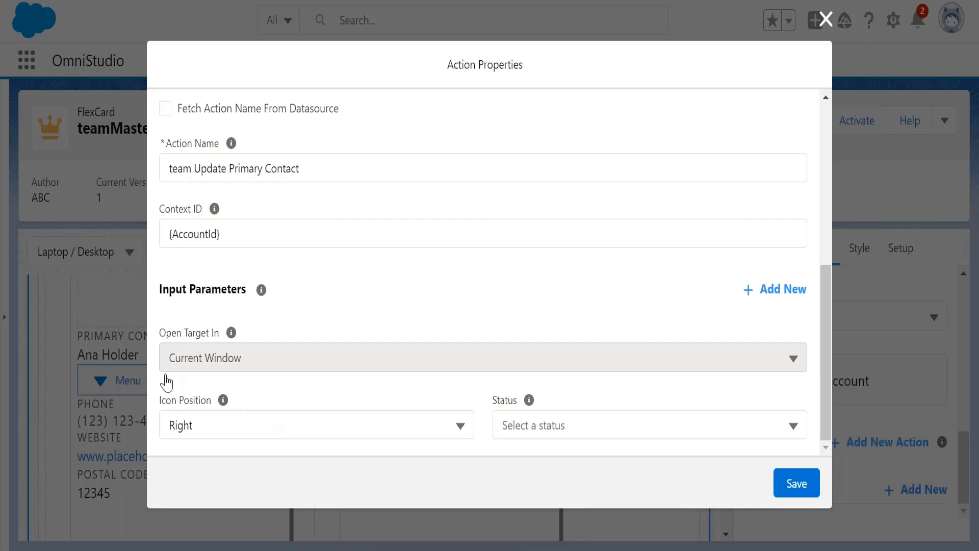
pyautogui.click(795, 491)
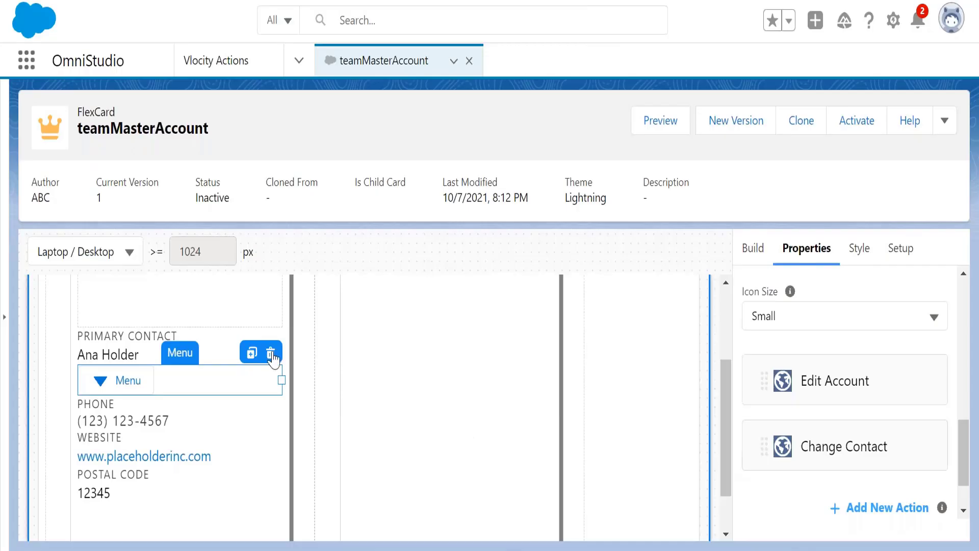
# - Preview the teamMasterAccount FlexCard and bring its rendered account details into view
pyautogui.moveTo(726, 419); pyautogui.dragTo(722, 449)
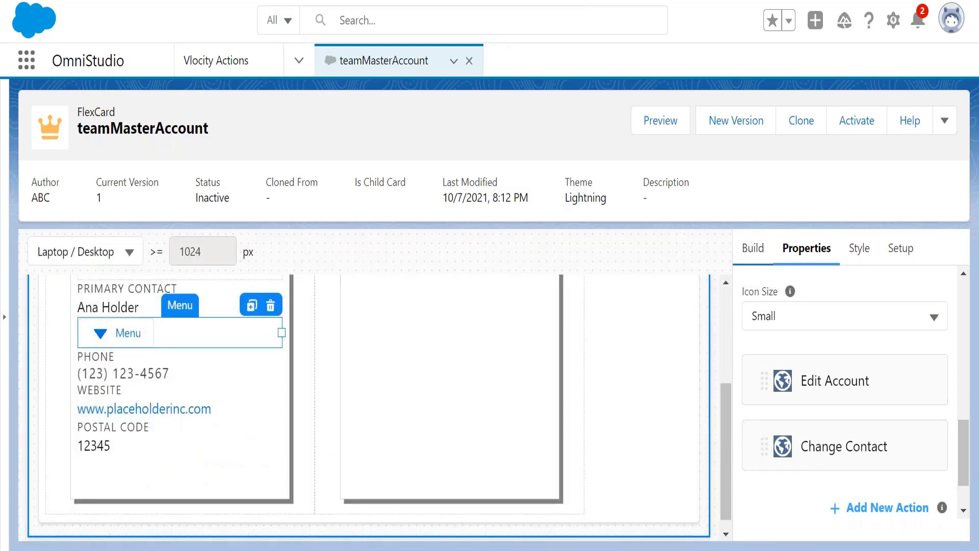
pyautogui.click(658, 128)
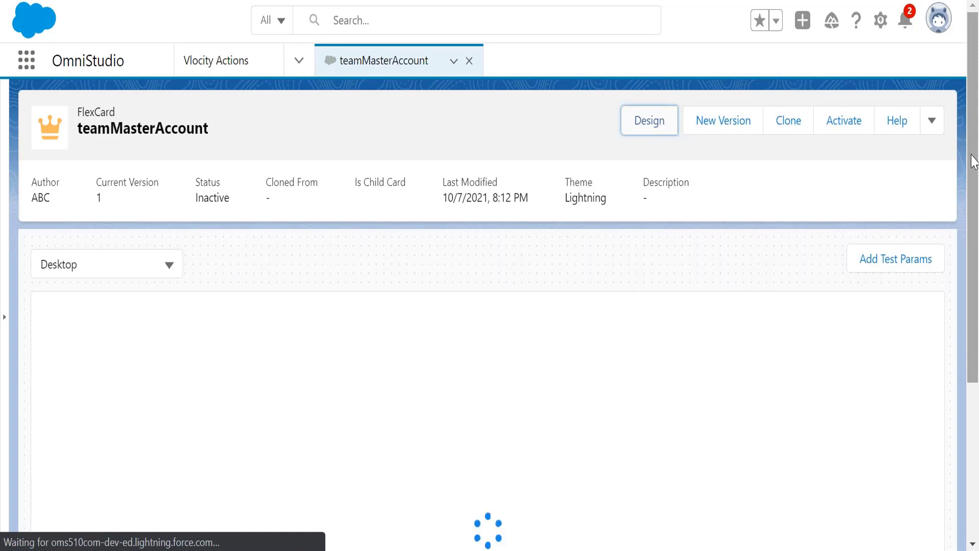
pyautogui.moveTo(972, 157); pyautogui.dragTo(968, 392)
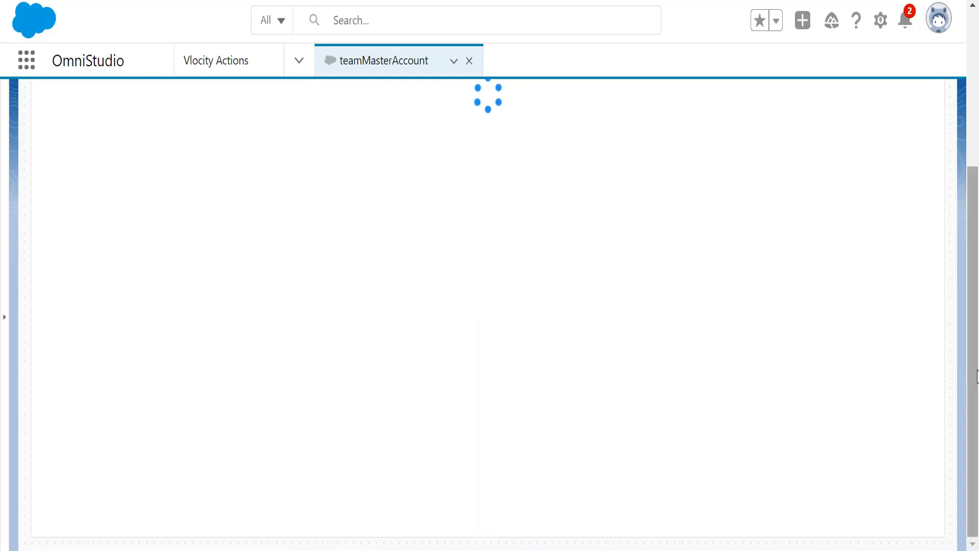
pyautogui.moveTo(975, 377); pyautogui.dragTo(976, 302)
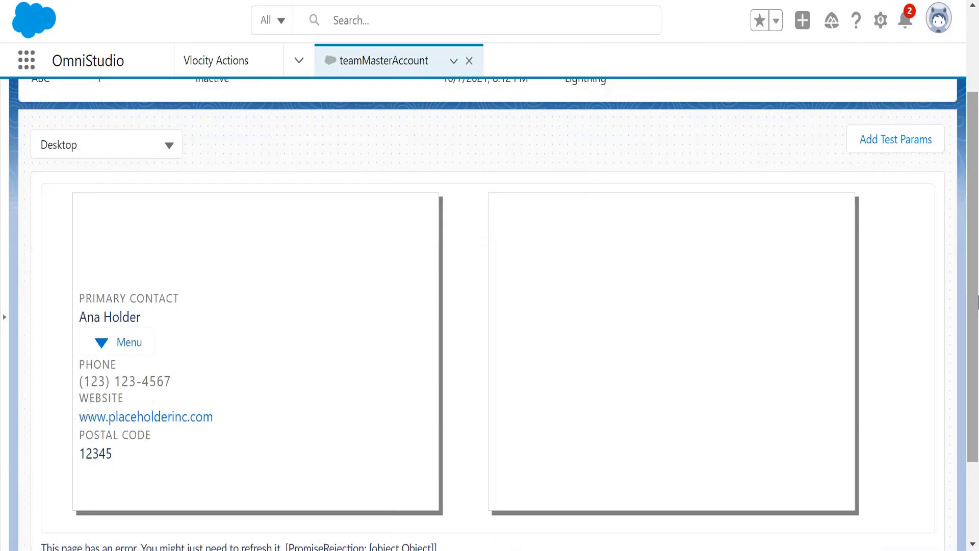
# - Test the previewed card's menu by expanding its actions and launching Edit Account, and close the menu
pyautogui.click(113, 346)
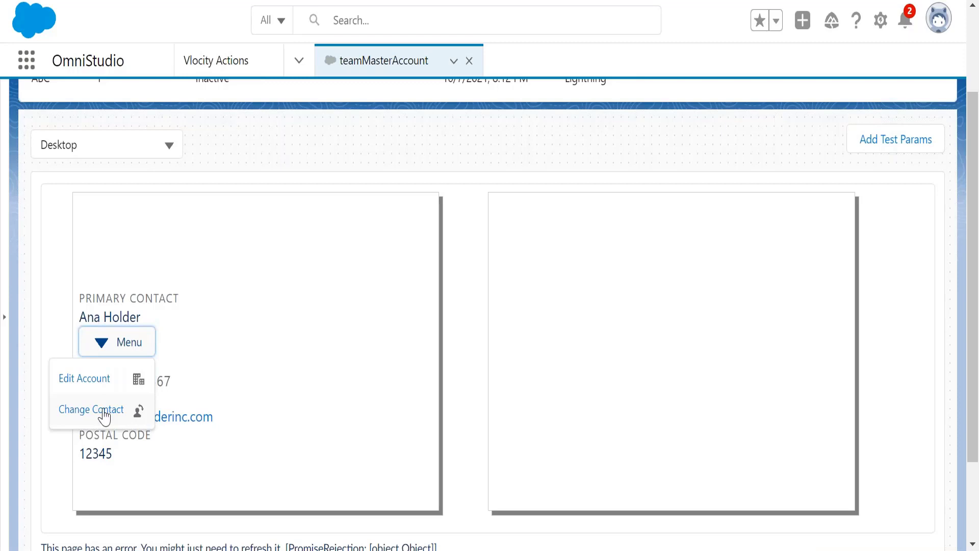
pyautogui.click(119, 342)
pyautogui.click(119, 342)
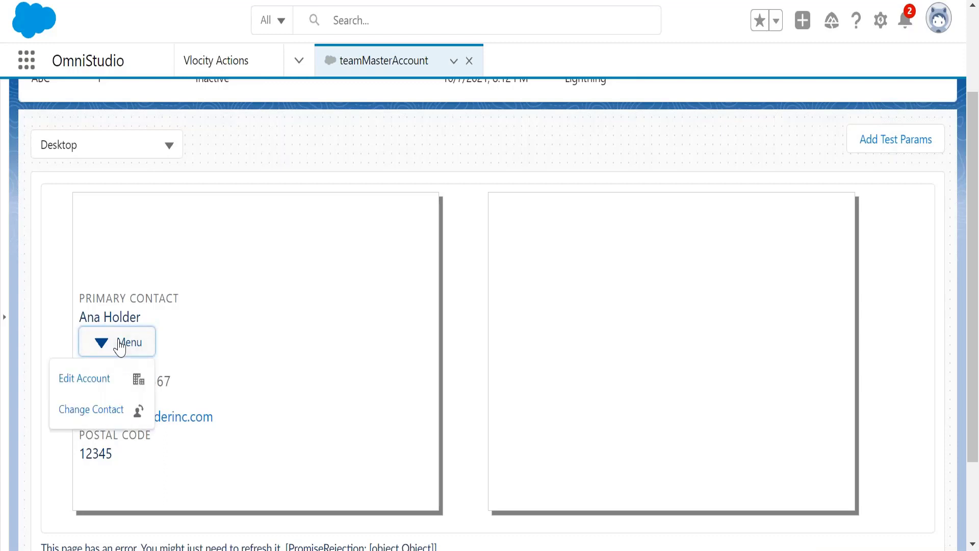
pyautogui.click(92, 382)
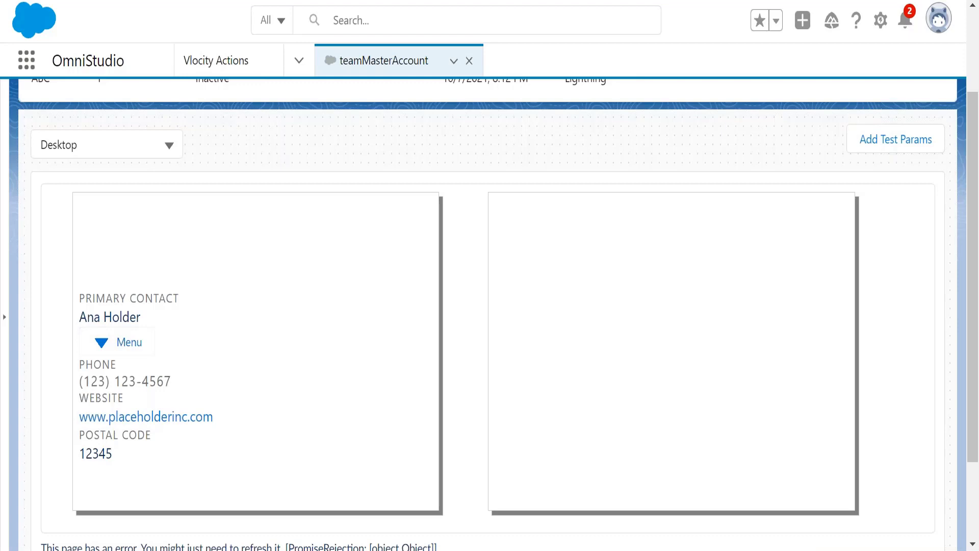
pyautogui.click(114, 351)
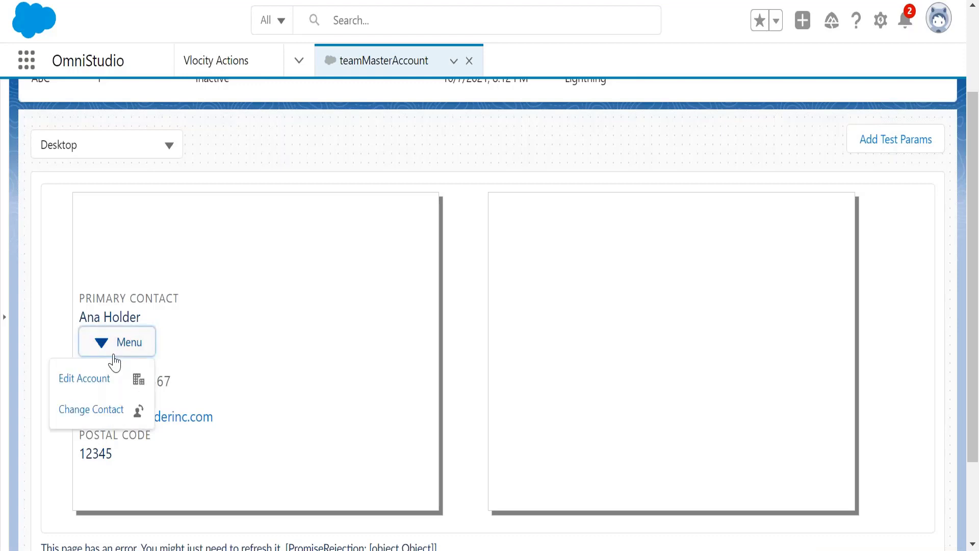
pyautogui.click(106, 386)
pyautogui.click(122, 343)
pyautogui.click(120, 222)
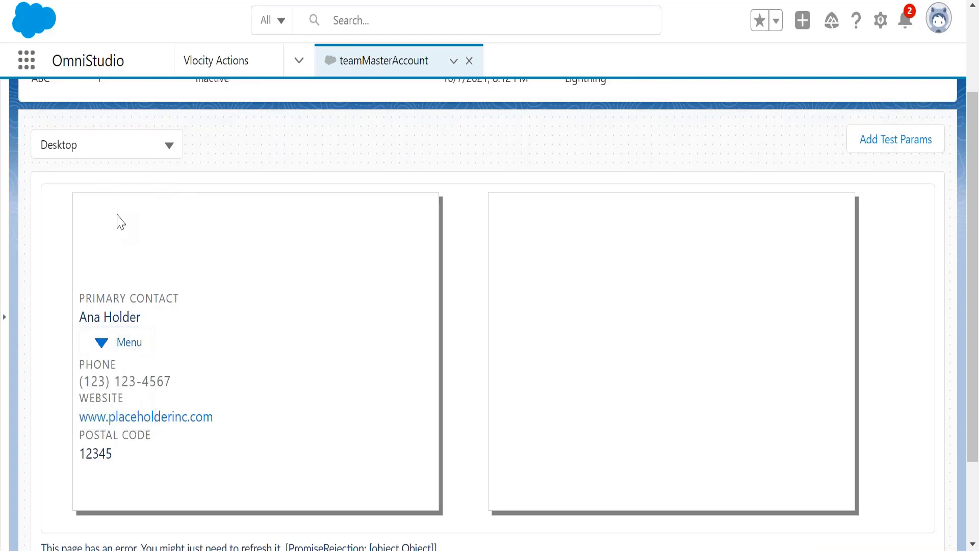